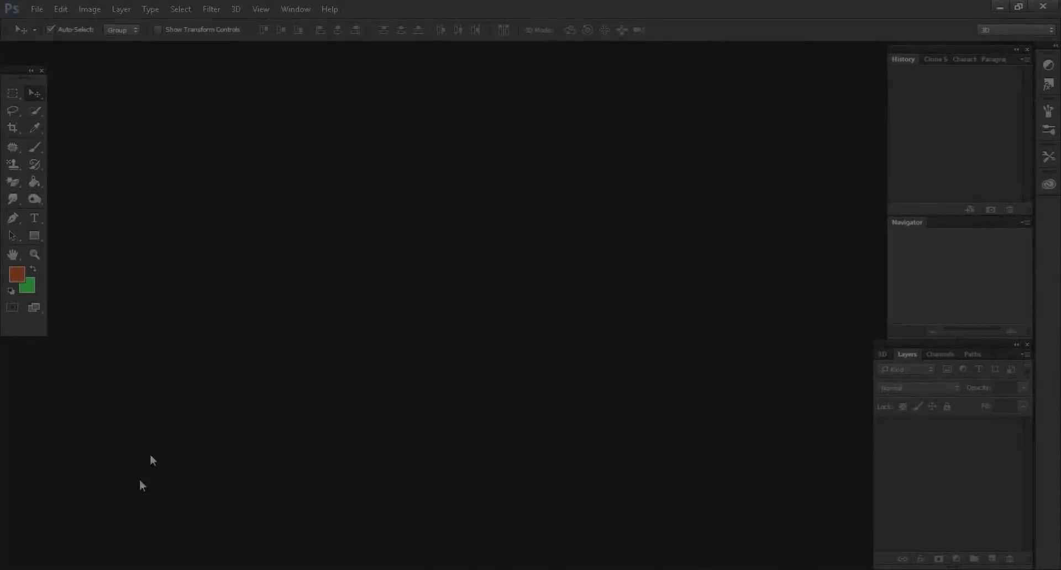
Open the road photo and create a white 3000×3750 px, 300 ppi document named Red Roses
left_click(153, 511)
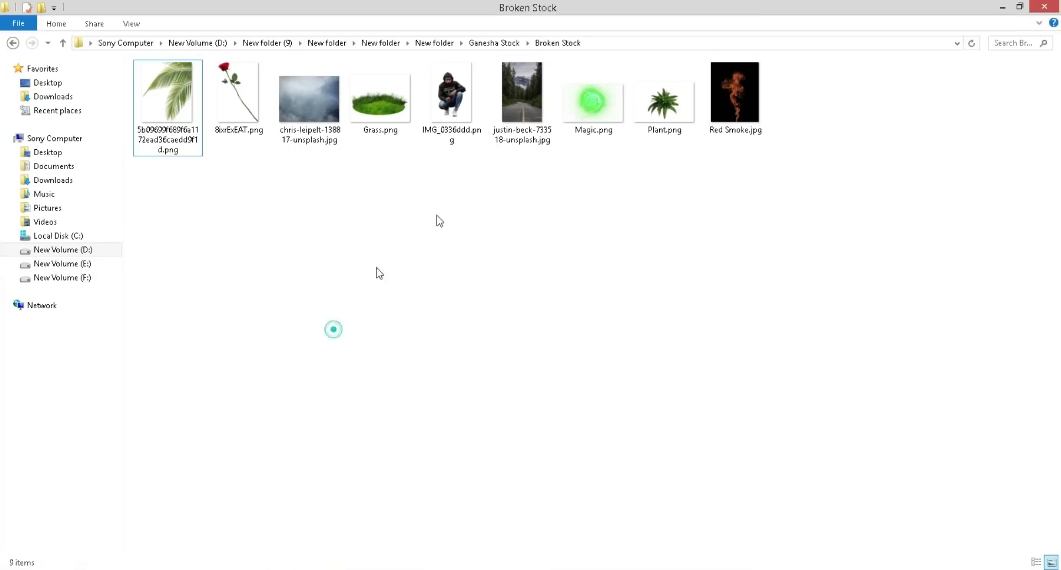
left_click_drag(521, 94, 215, 204)
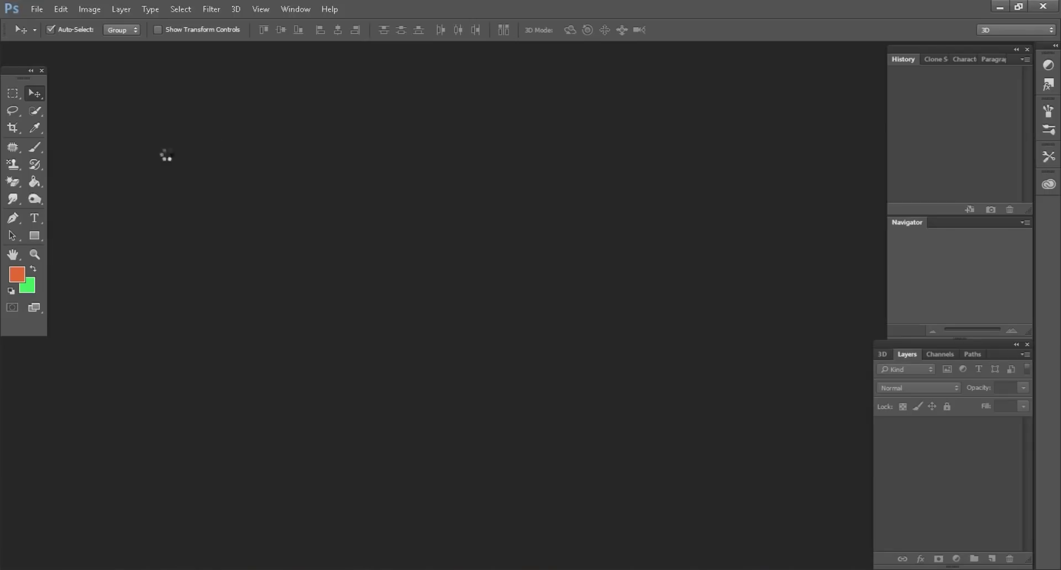
left_click(37, 9)
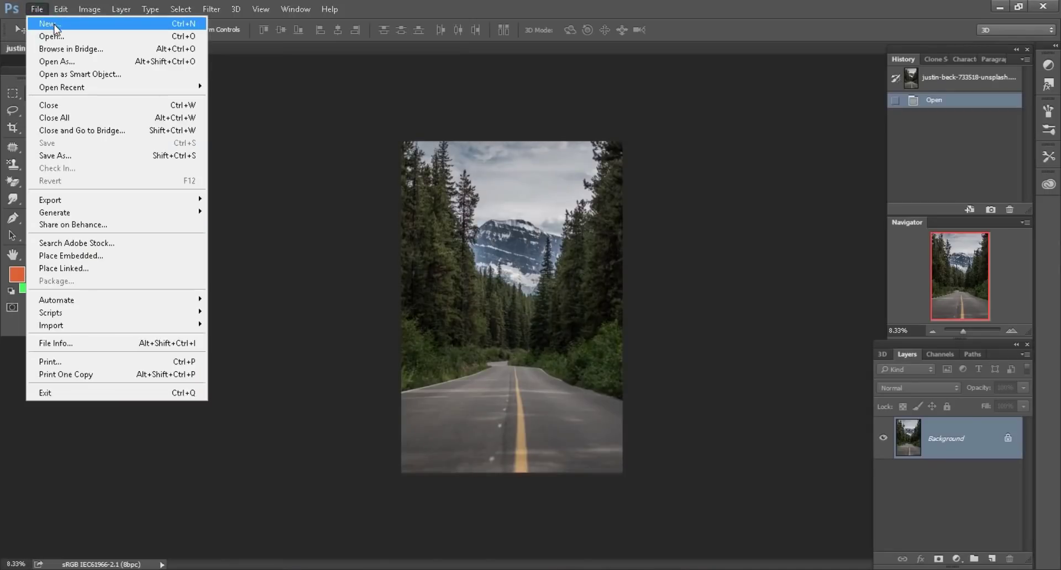
left_click(55, 25)
type("Red Roses")
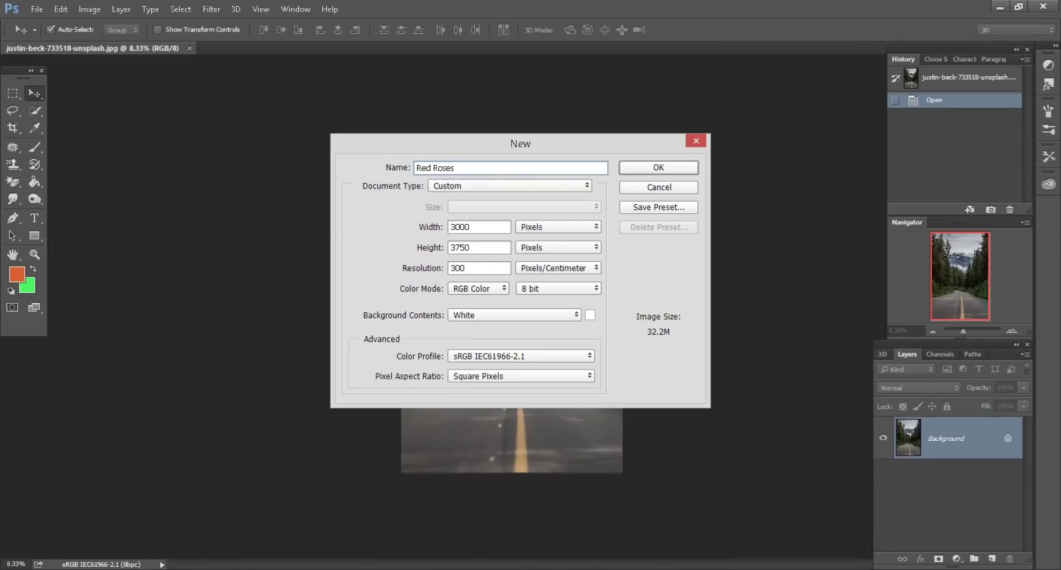
left_click(678, 170)
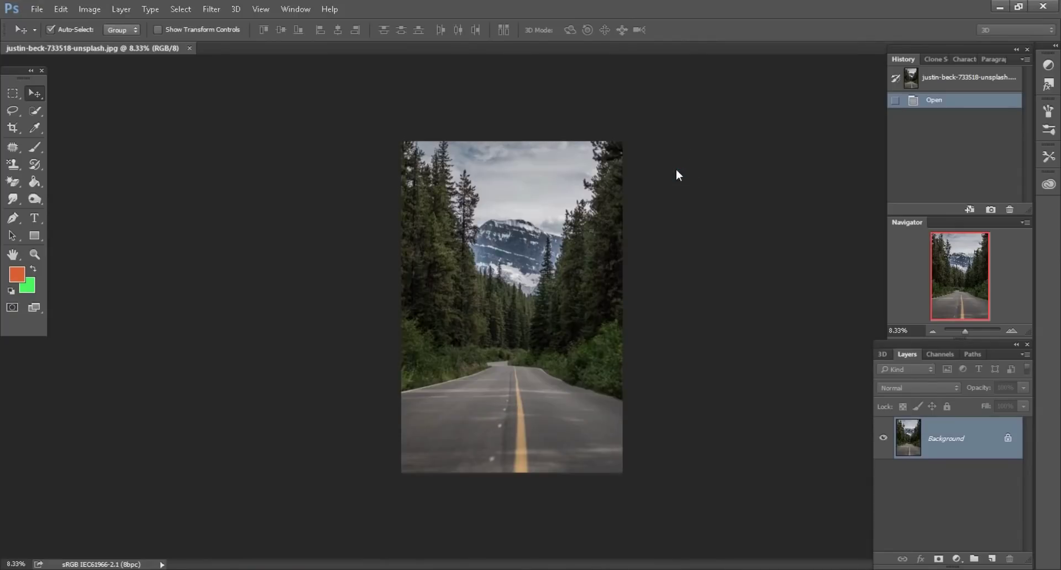
Copy the road photo into Red Roses and position it to fill the canvas
left_click(84, 48)
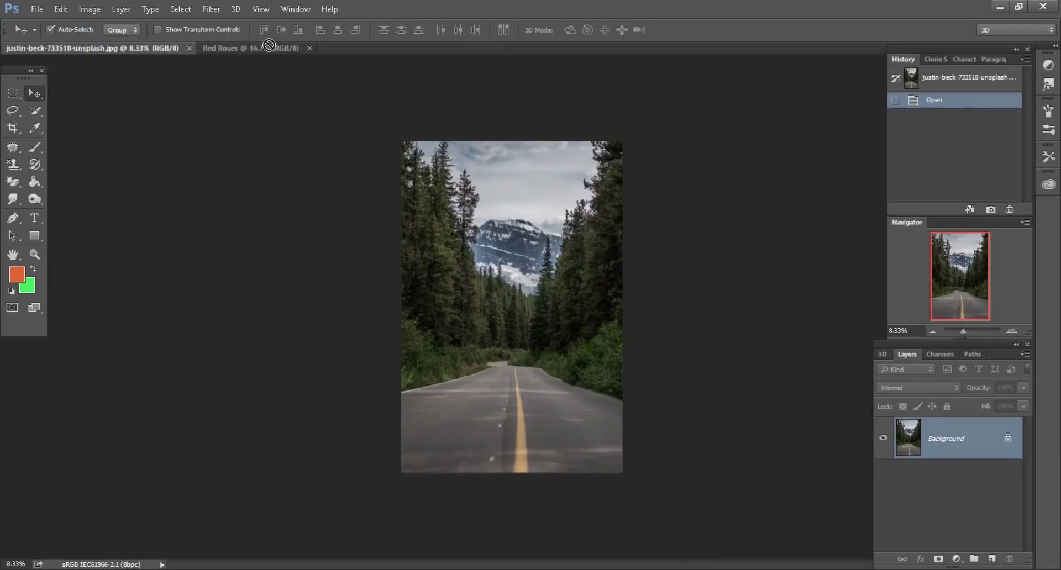
left_click_drag(269, 45, 503, 223)
left_click(171, 49)
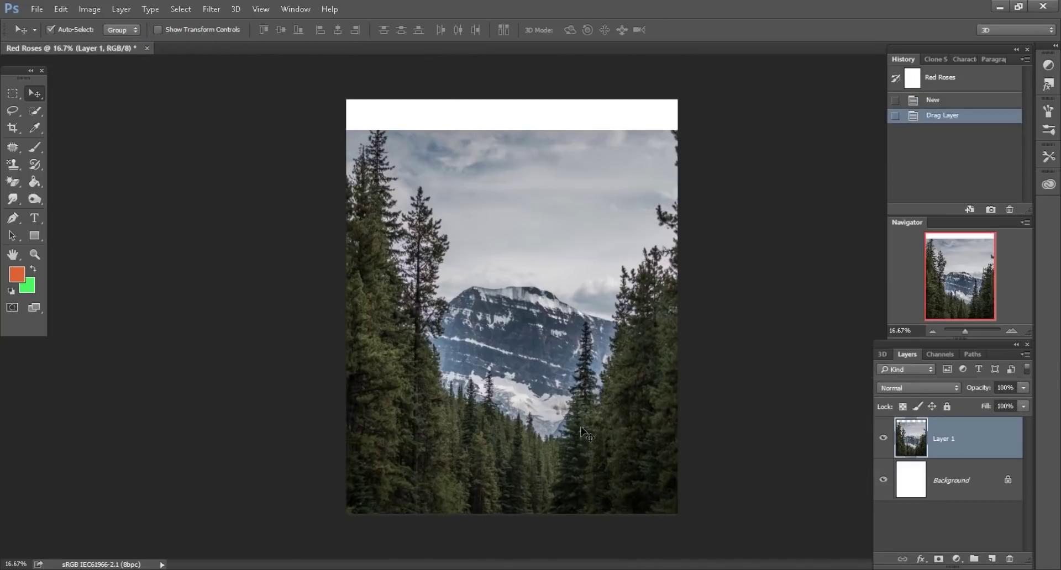
left_click_drag(585, 433, 549, 296)
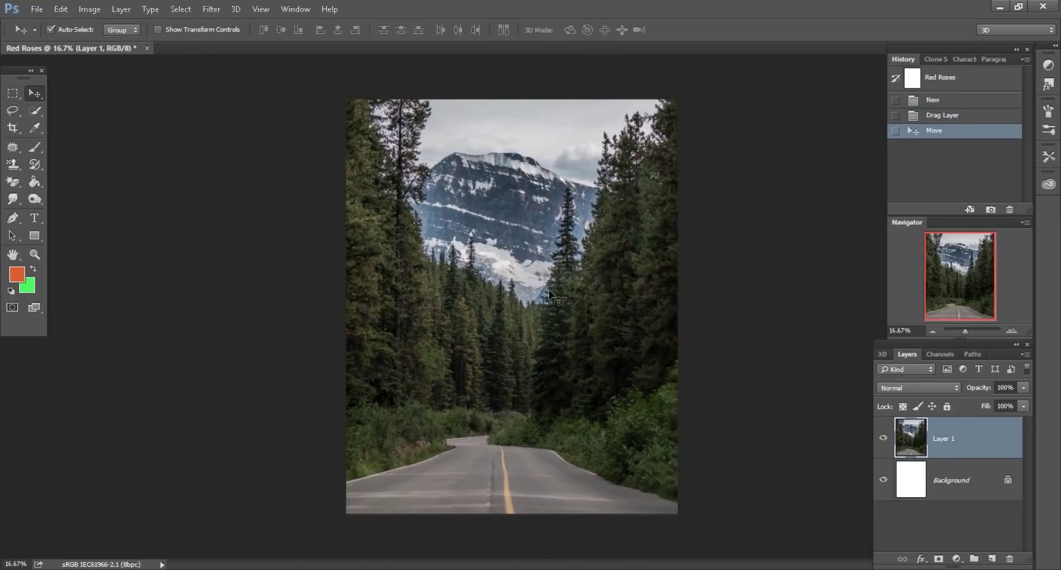
Apply a Gaussian Blur with a 12.7 px radius to the road photo
left_click(212, 10)
mouse_move(217, 156)
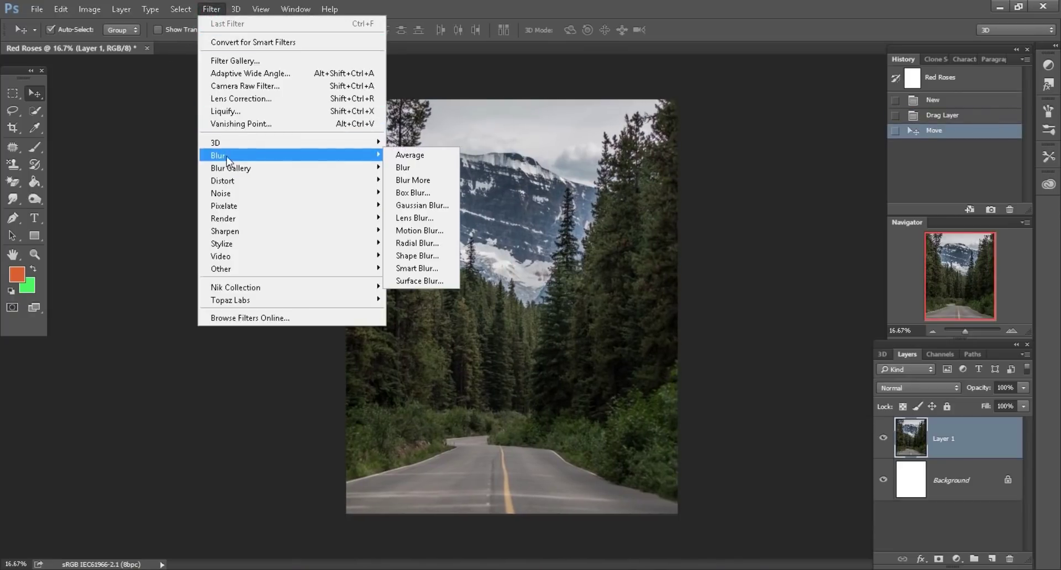
left_click(411, 205)
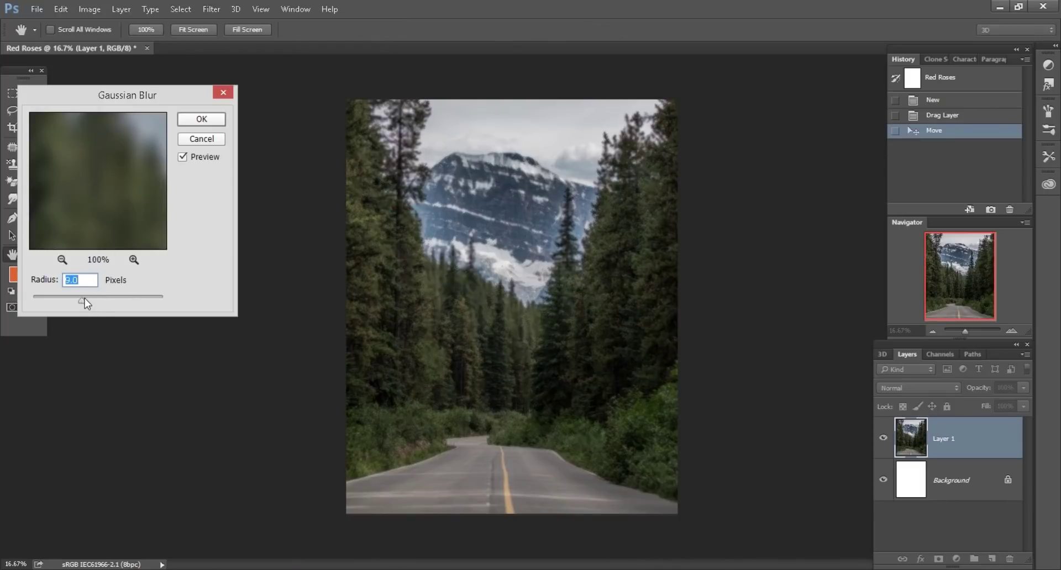
left_click_drag(84, 302, 88, 302)
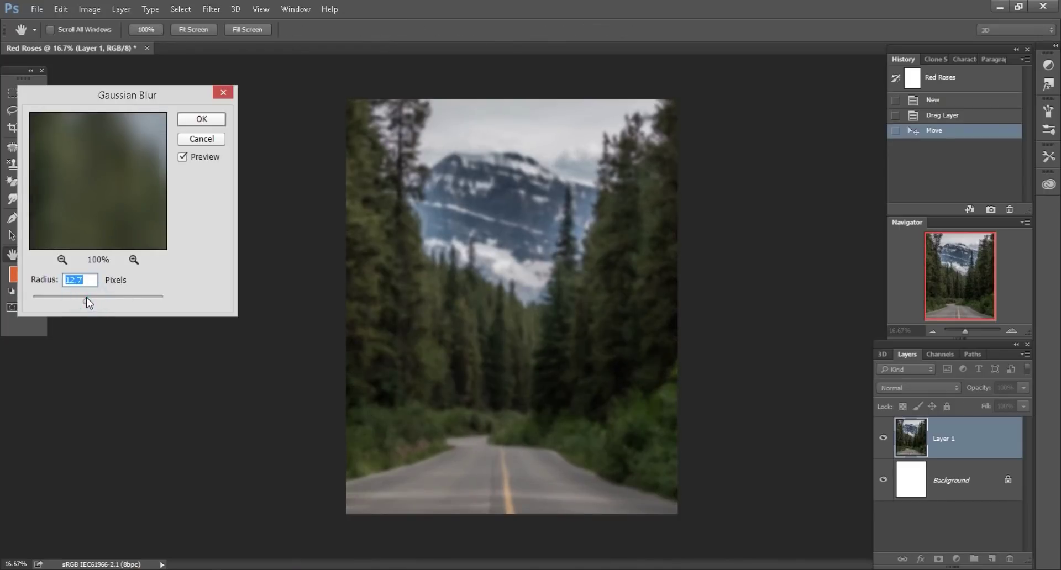
left_click(209, 121)
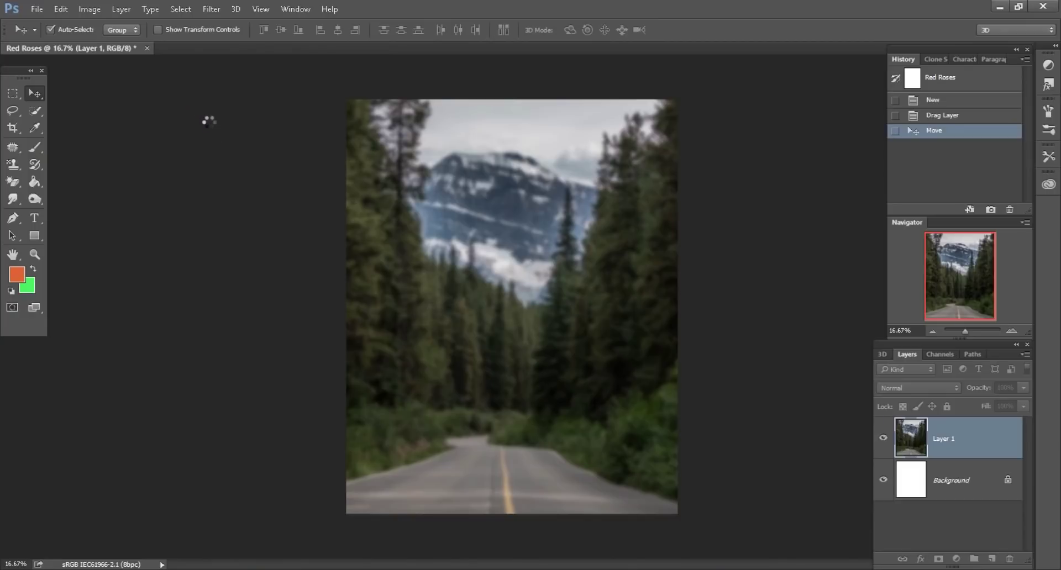
Merge the blurred photo down into the background and open Grass.png in Photoshop
right_click(991, 438)
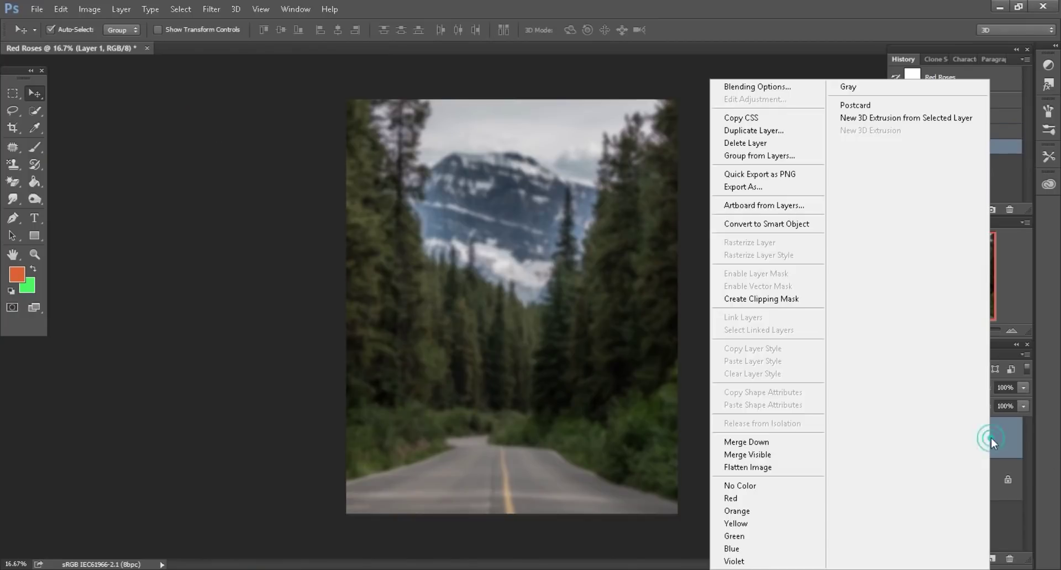
left_click(765, 443)
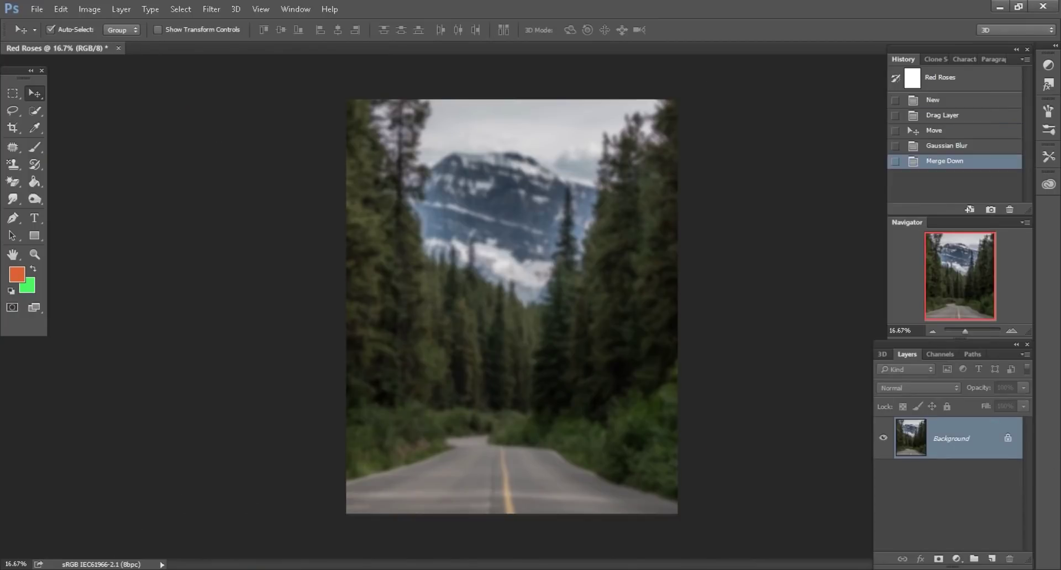
key("alt+Tab")
mouse_move(380, 105)
left_mouse_down()
mouse_move(347, 550)
mouse_move(259, 152)
left_mouse_up()
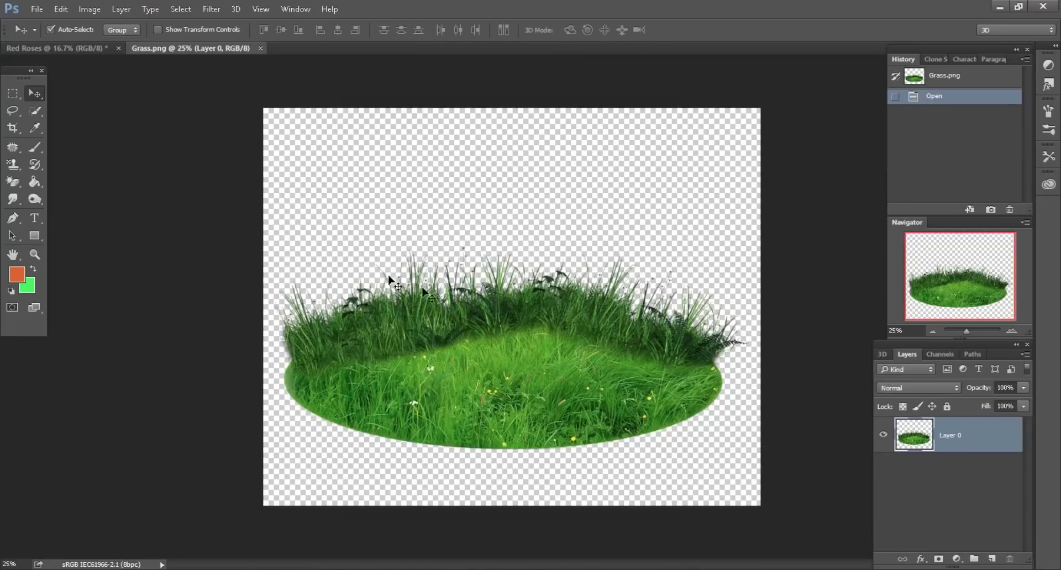
Copy the grass into Red Roses and convert its layer to a smart object
mouse_move(324, 271)
left_mouse_down()
mouse_move(109, 51)
mouse_move(495, 403)
mouse_move(588, 454)
left_mouse_up()
right_click(963, 448)
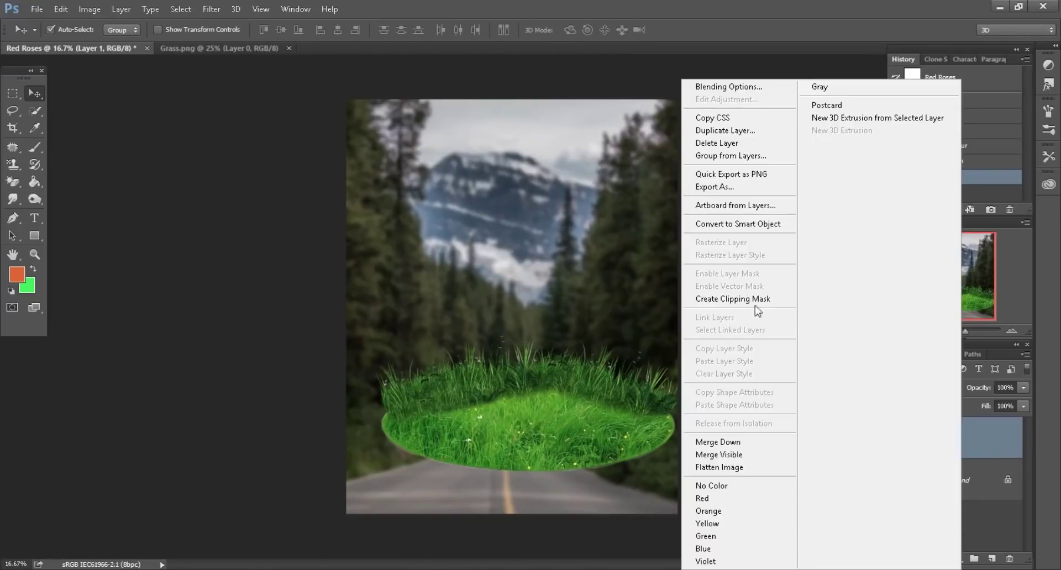
left_click(735, 221)
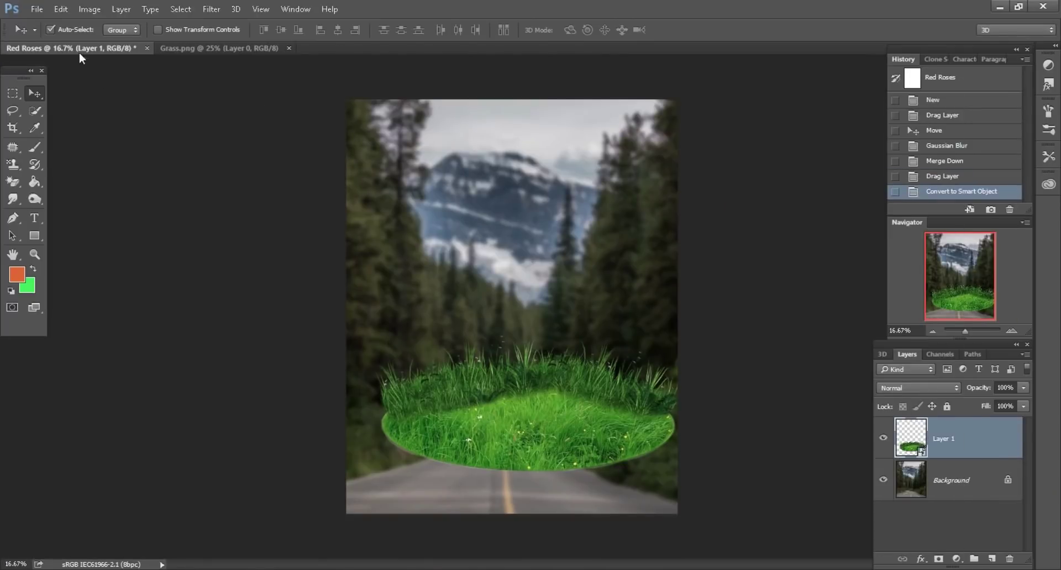
Free-transform the grass to 157% and move it down to the canvas bottom
left_click(61, 9)
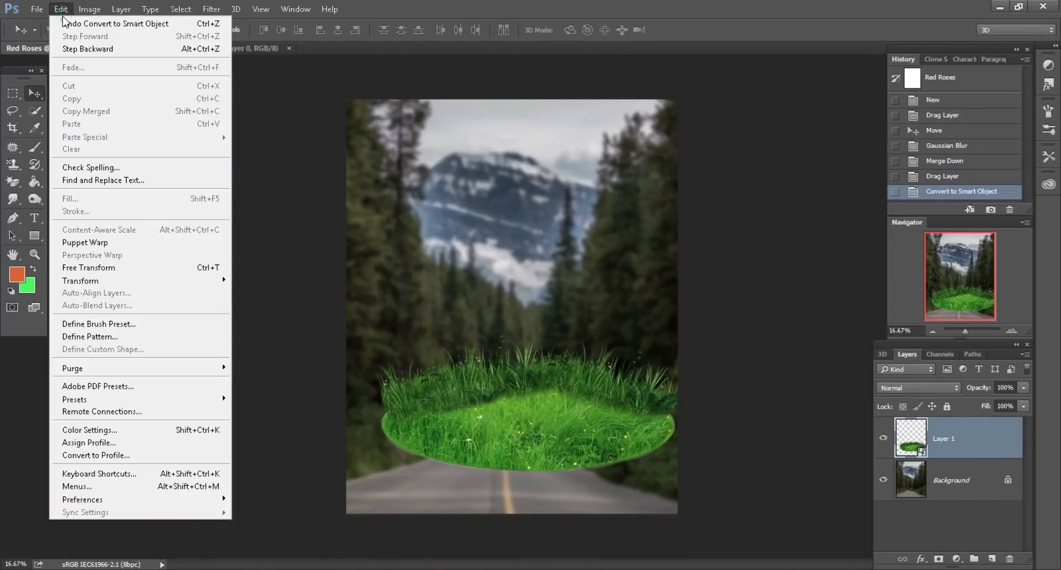
left_click(107, 268)
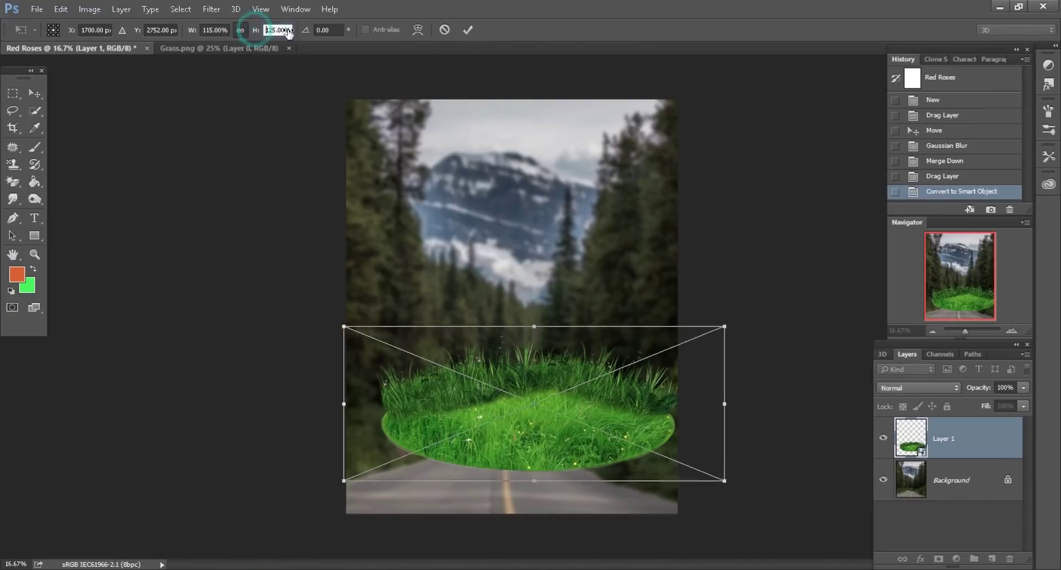
left_click_drag(256, 31, 288, 32)
left_click_drag(538, 360, 509, 432)
left_click(466, 31)
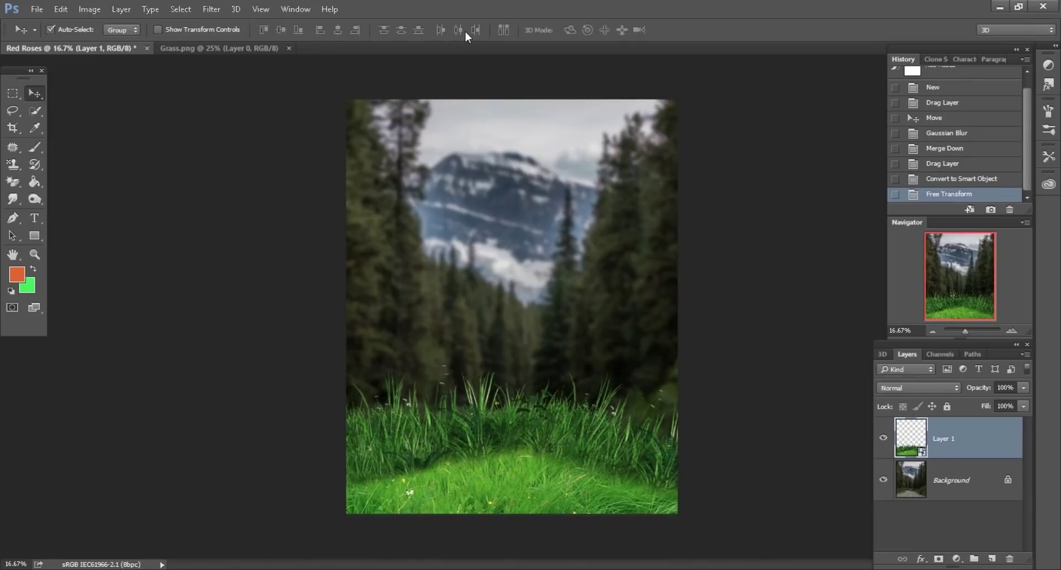
left_click(968, 472)
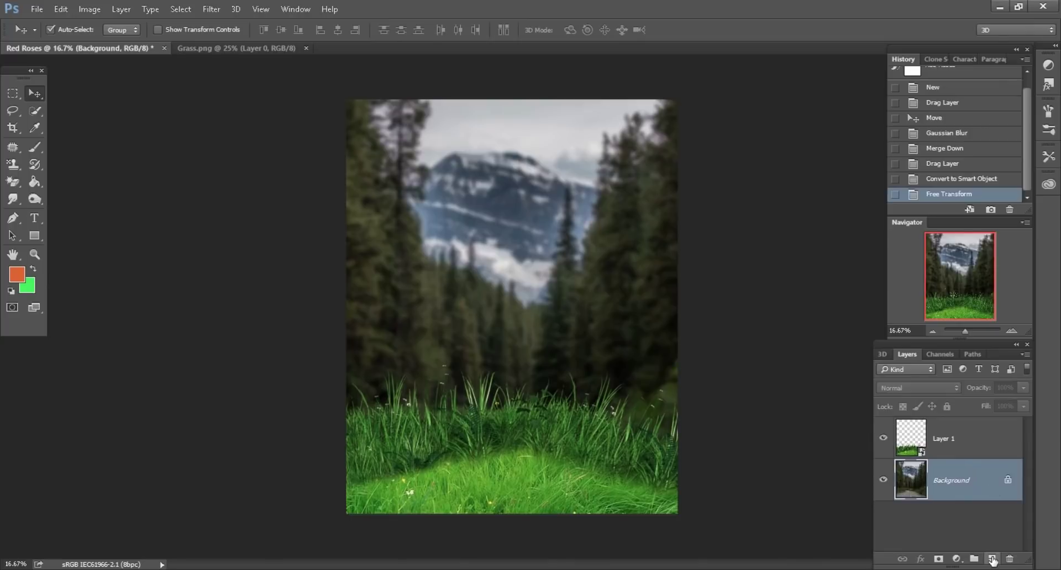
Add a new Color-blend layer above the background with a green foreground colour
left_click(993, 560)
left_click(922, 388)
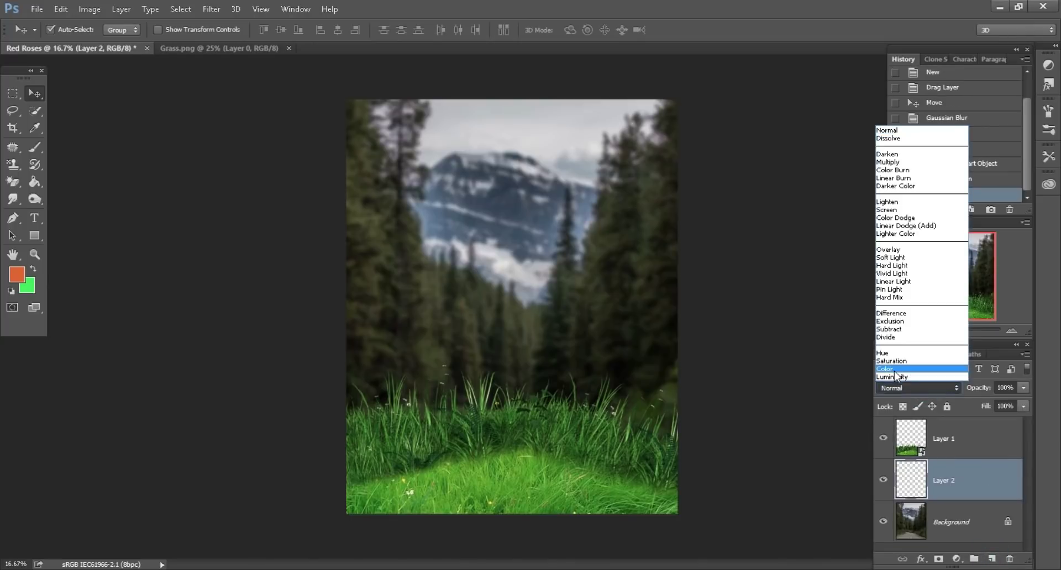
left_click(895, 369)
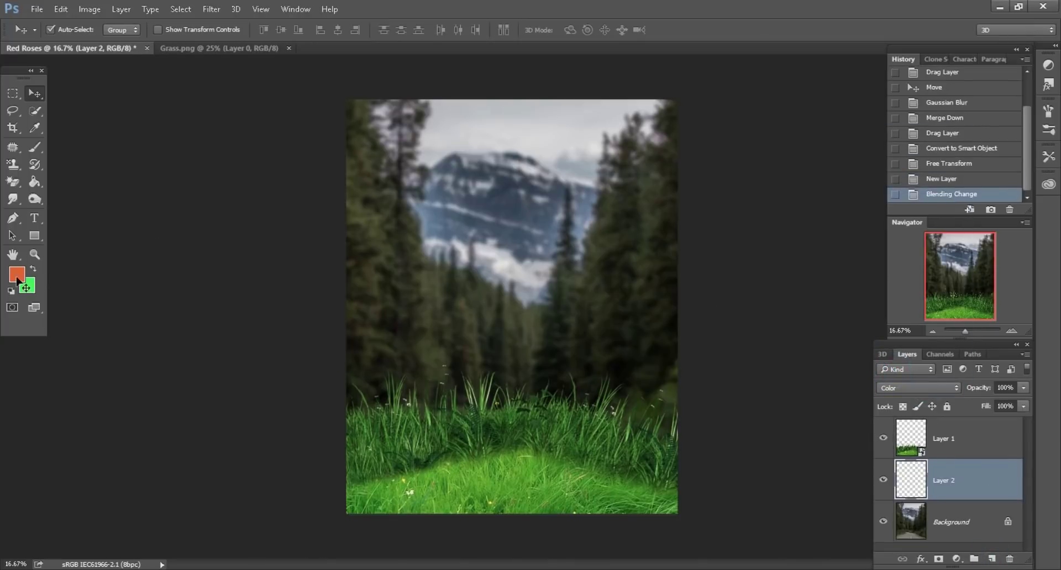
left_click(20, 274)
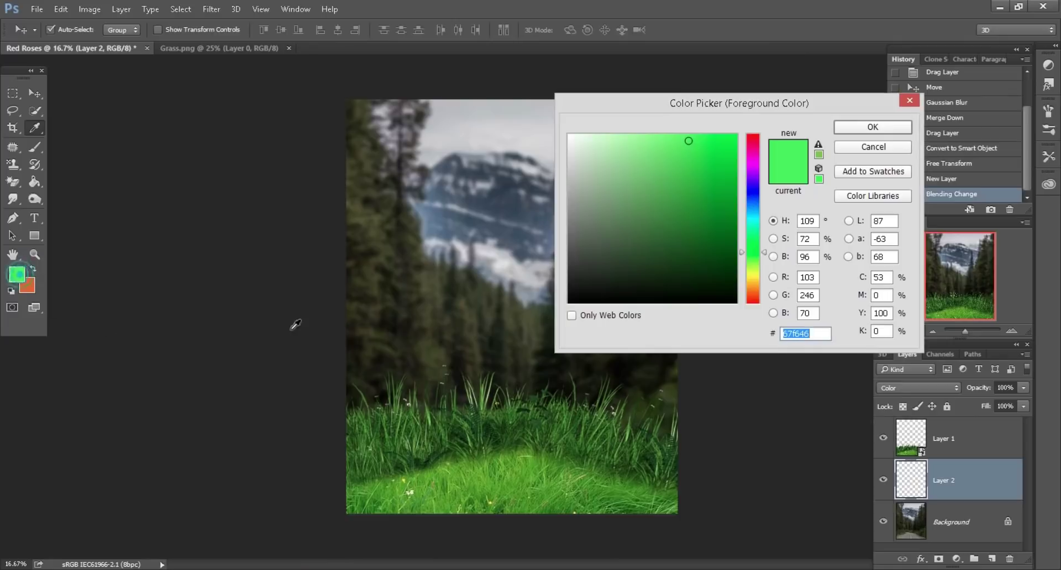
left_click(872, 127)
Paint a faint green wash over the mountain and trees with a large soft brush at ~22% opacity
left_click(37, 148)
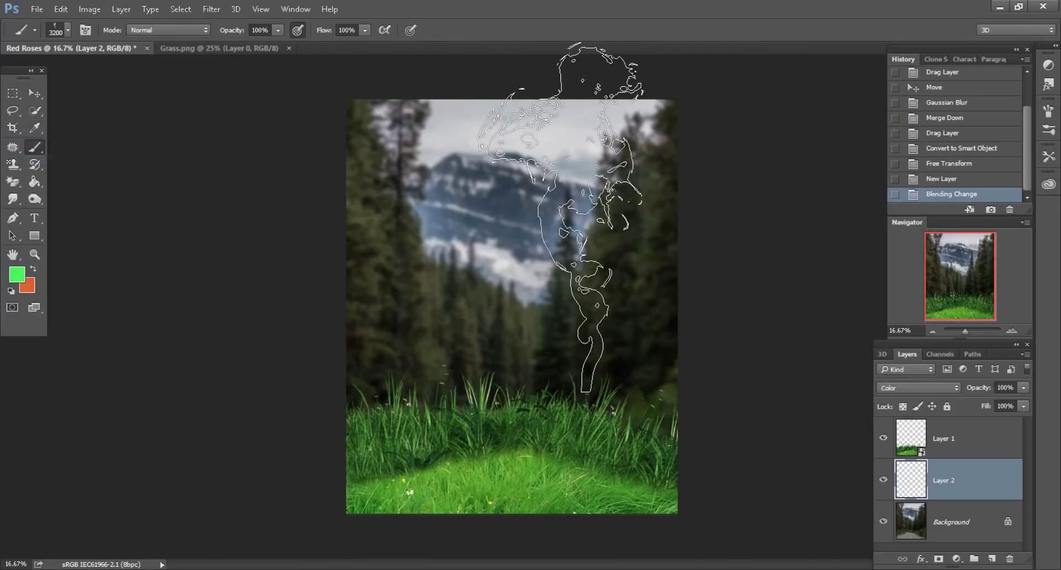
right_click(576, 217)
left_click_drag(730, 385, 725, 319)
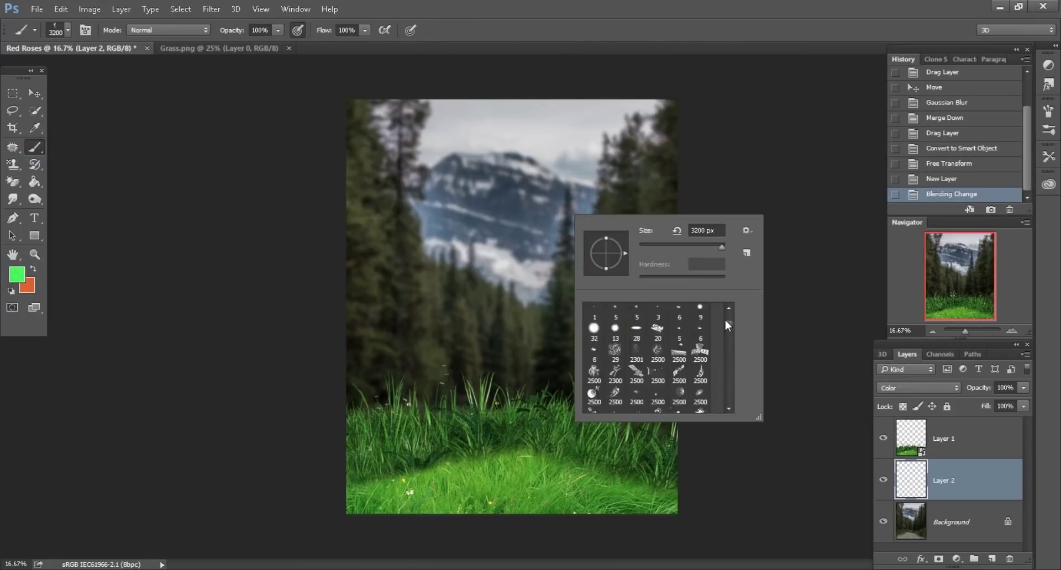
double_click(680, 391)
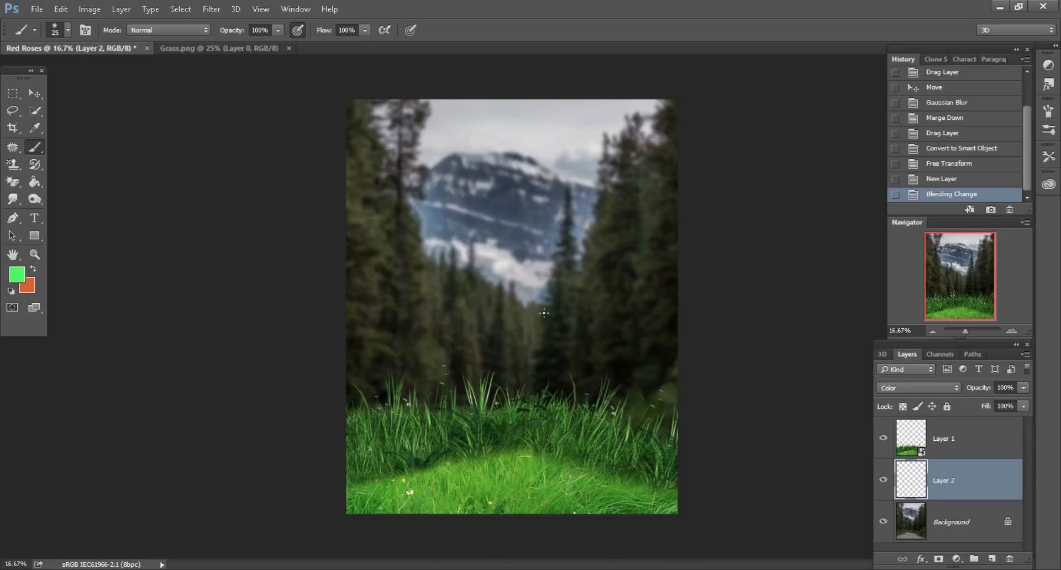
key("bracketright")
key("bracketright")
key("bracketright")
mouse_move(232, 30)
left_mouse_down()
mouse_move(197, 33)
mouse_move(215, 33)
left_mouse_up()
key("bracketright")
key("bracketright")
key("bracketright")
key("bracketright")
key("bracketright")
key("bracketright")
left_click(381, 184)
left_click_drag(231, 30, 237, 30)
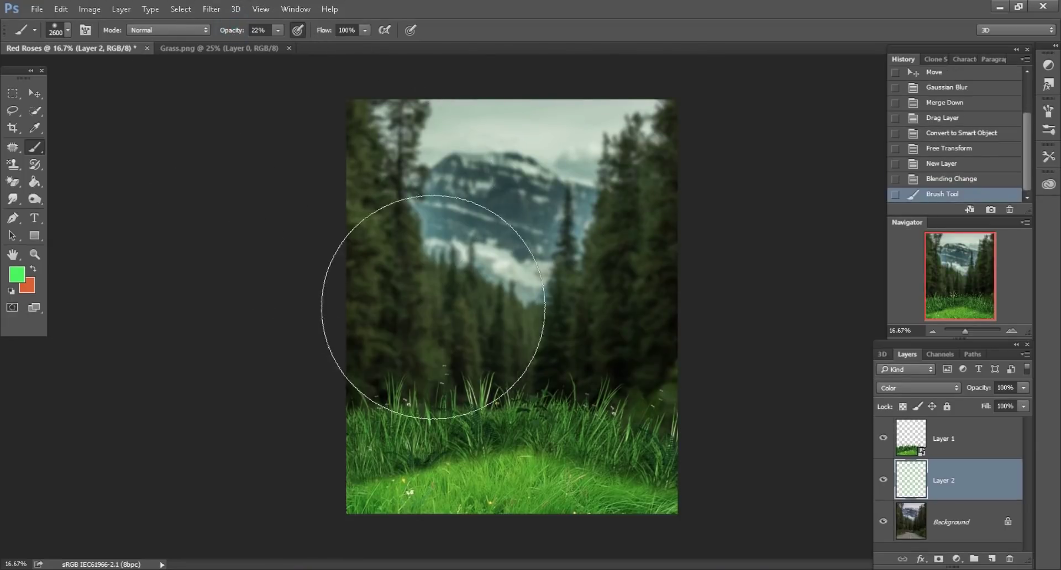
mouse_move(433, 307)
left_mouse_down()
mouse_move(654, 131)
mouse_move(425, 360)
mouse_move(547, 374)
mouse_move(251, 246)
left_mouse_up()
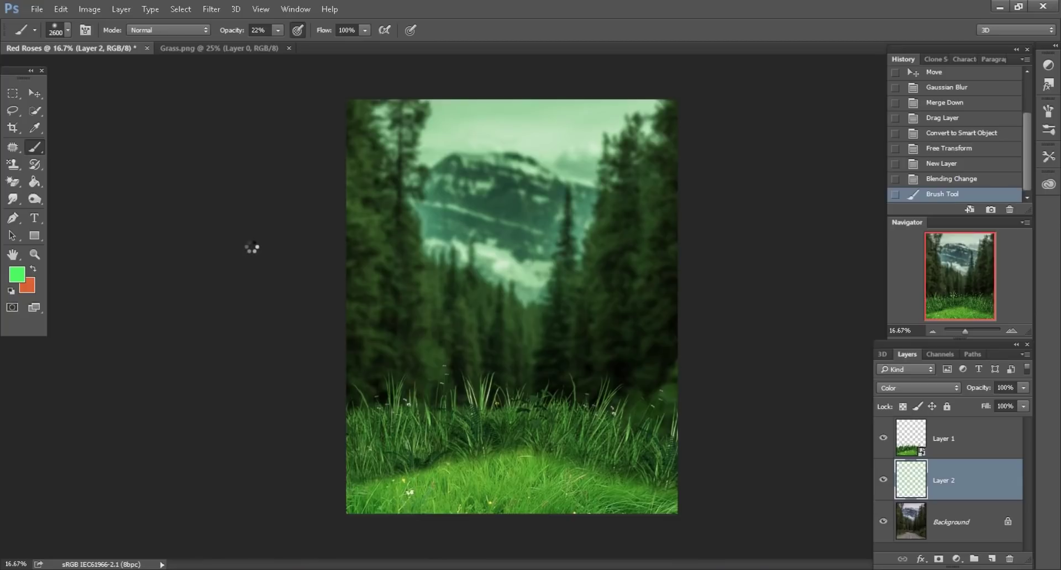
Add a new layer above the grass, load the grass outline as a selection, and set foreground to black
left_click(979, 443)
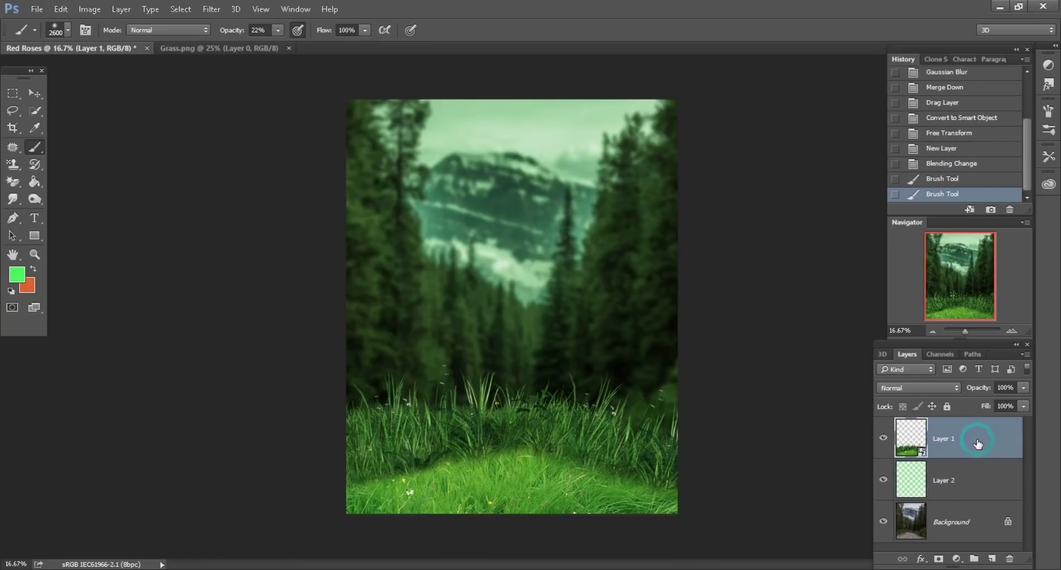
left_click(992, 559)
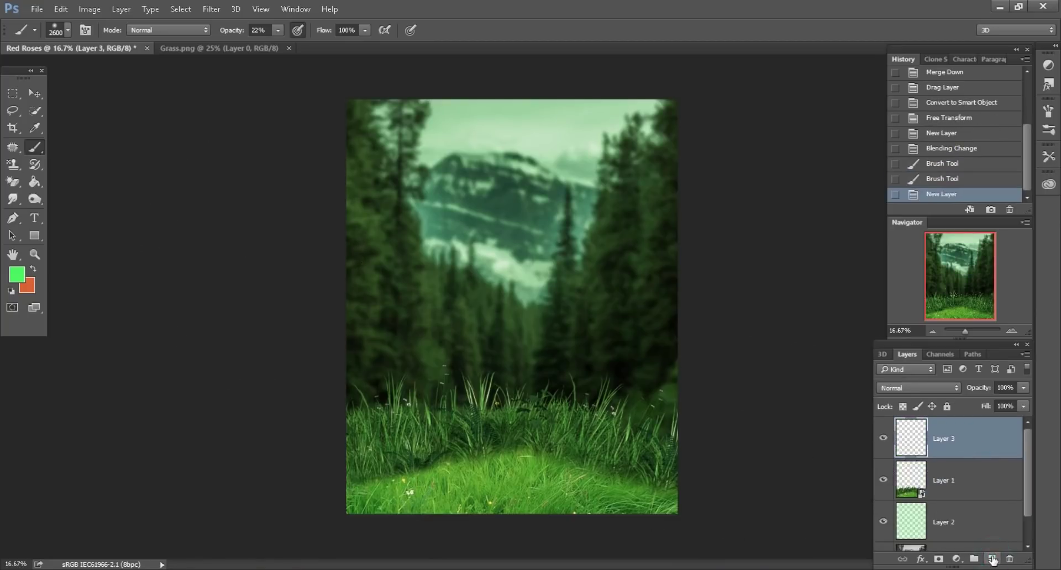
left_click(915, 486, "ctrl")
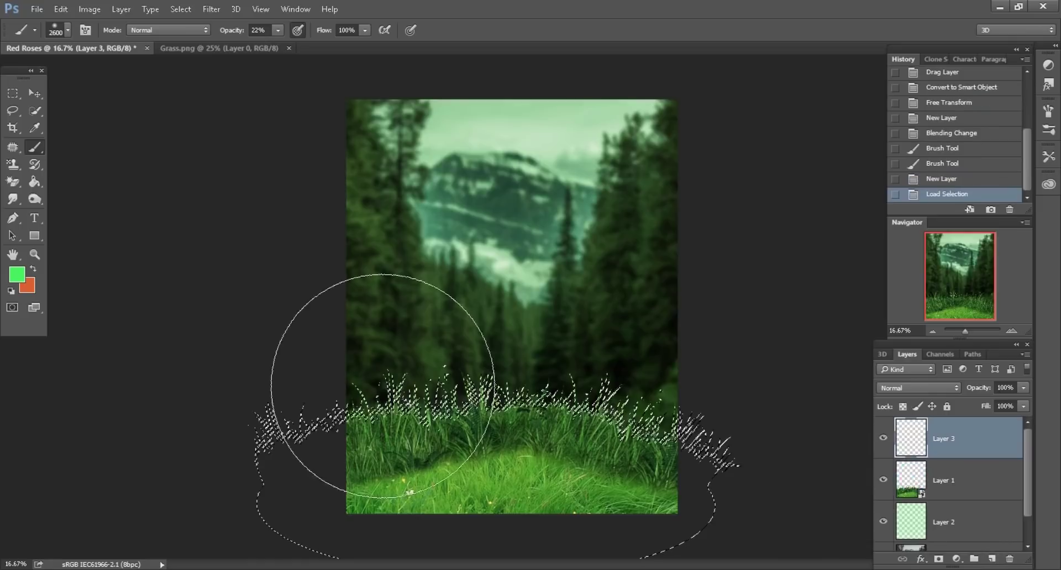
left_click(33, 271)
left_click(581, 286)
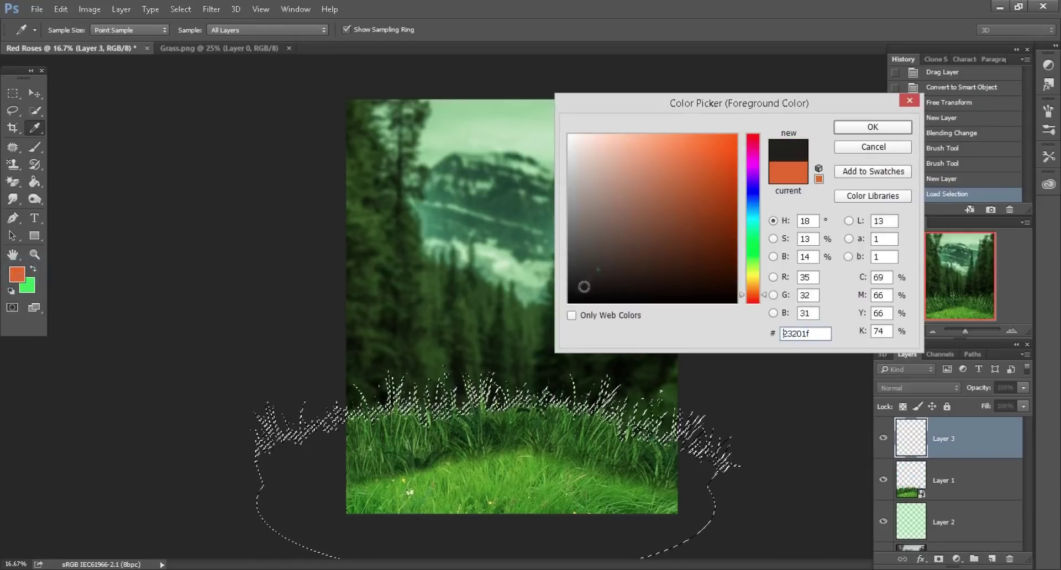
left_click(849, 128)
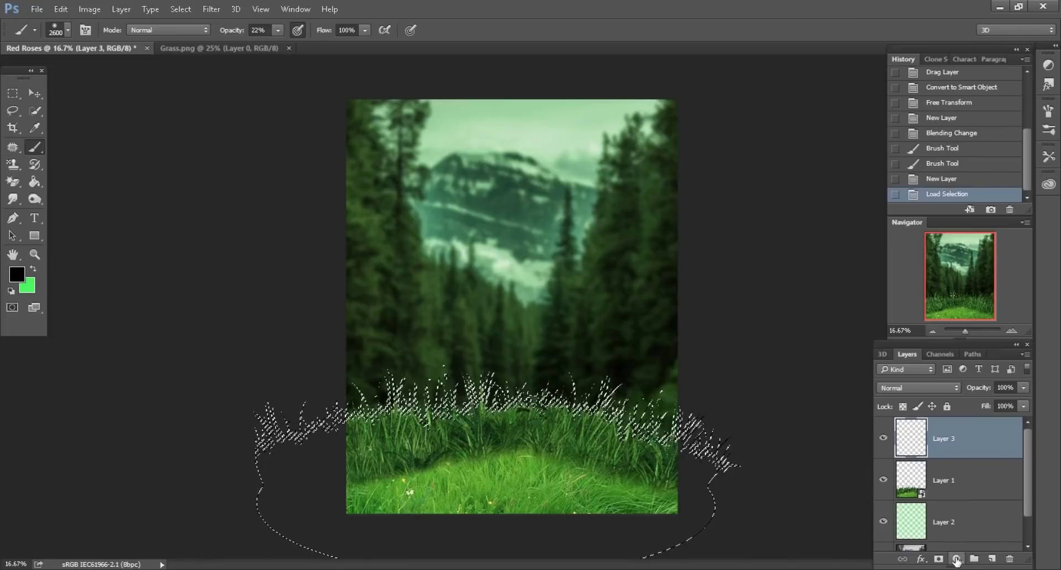
Add a black gradient fill layer within the grass selection, shifted to darken the lower grass
left_click(956, 559)
left_click(967, 286)
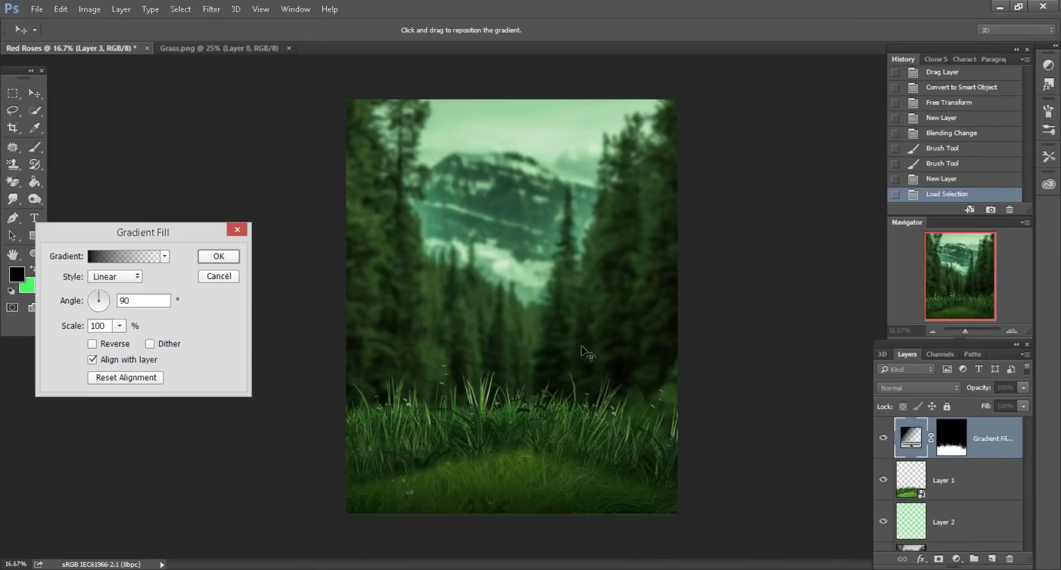
left_click_drag(581, 346, 577, 331)
left_click(227, 256)
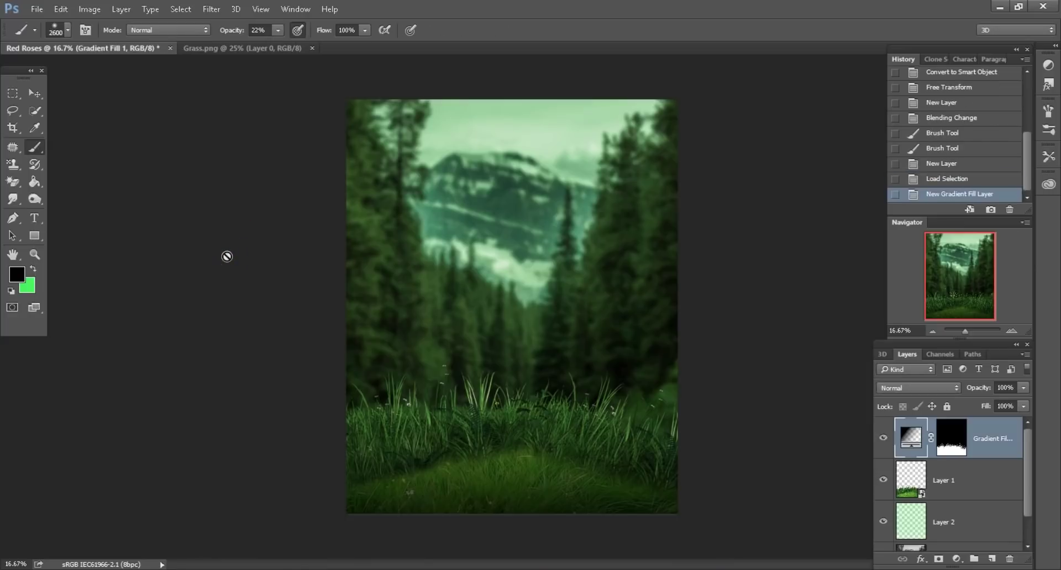
left_click(236, 49)
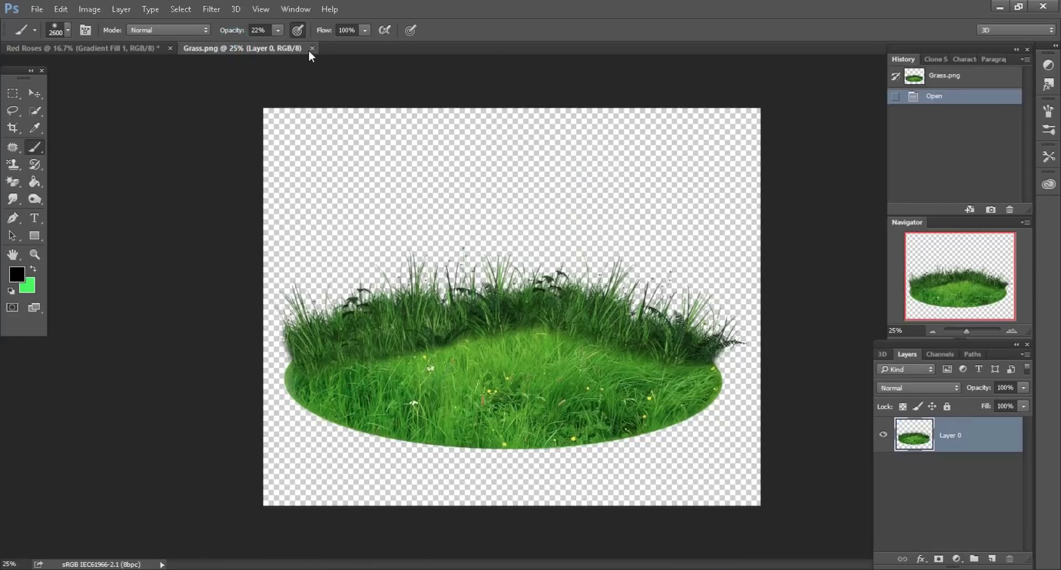
Close Grass.png and bring the cloud photo into Red Roses, placed beneath Layer 2
left_click(310, 49)
key("alt+Tab")
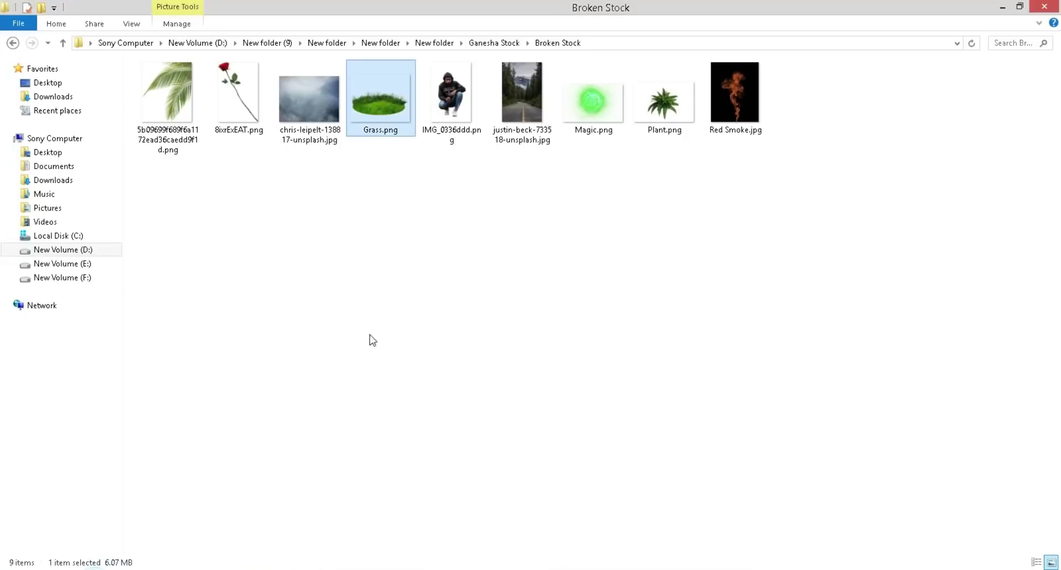
mouse_move(299, 119)
left_mouse_down()
mouse_move(343, 566)
mouse_move(638, 42)
left_mouse_up()
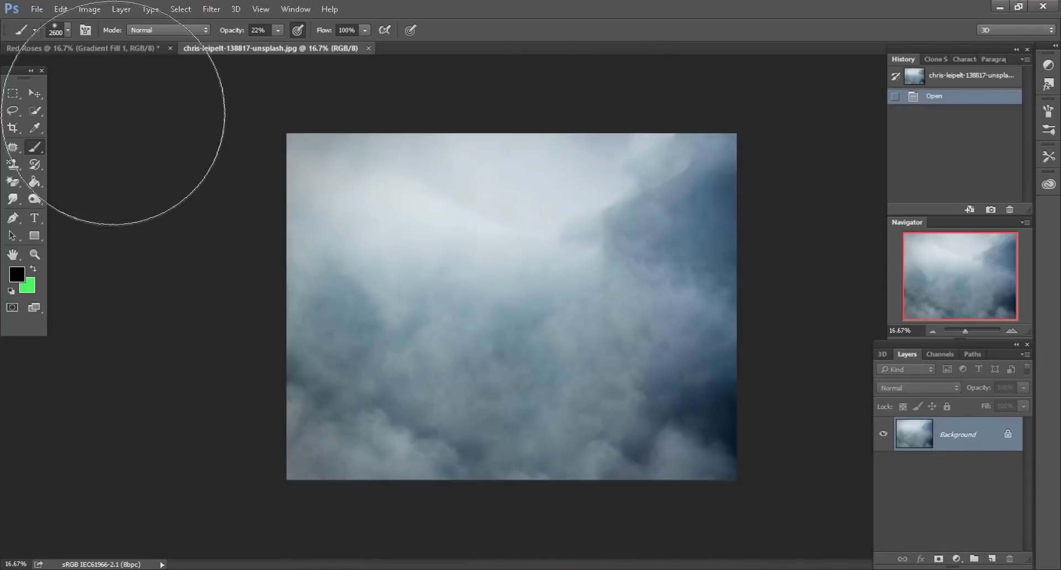
left_click(34, 93)
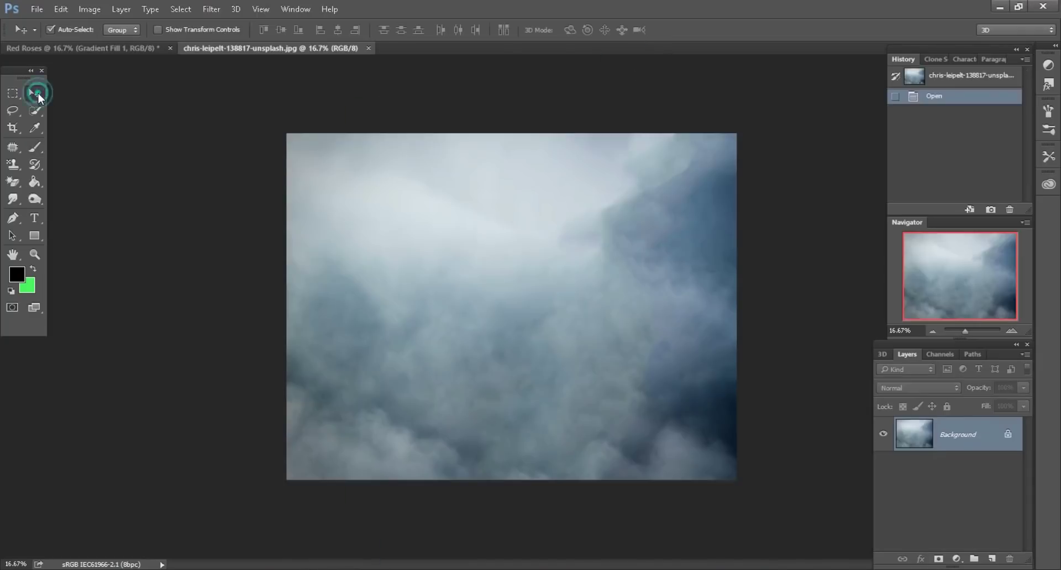
mouse_move(351, 178)
left_mouse_down()
mouse_move(148, 51)
mouse_move(386, 244)
mouse_move(630, 369)
left_mouse_up()
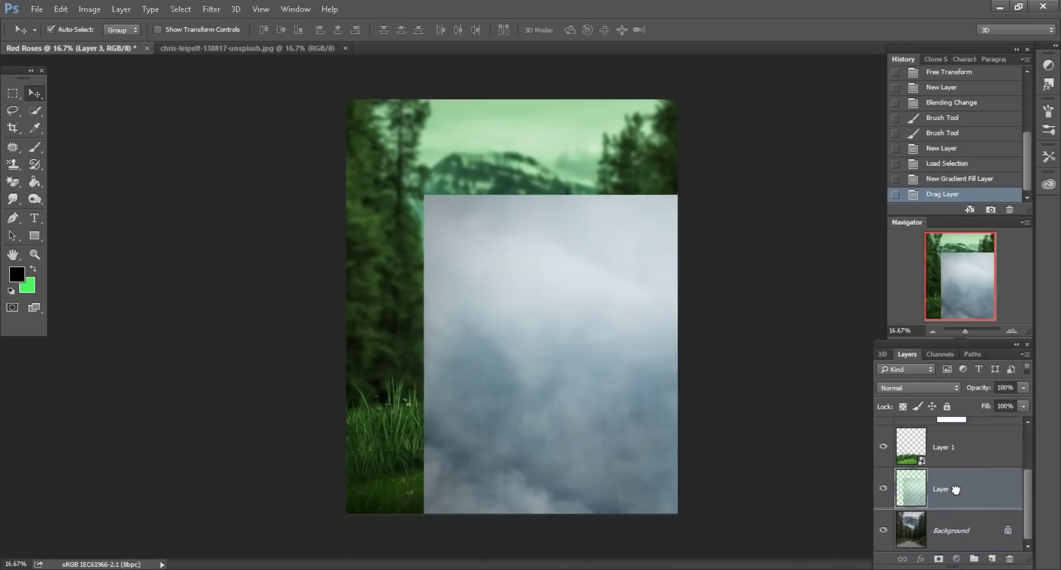
left_click_drag(965, 461, 988, 490)
Make the clouds a smart object, flip them horizontally over the canvas, and add a layer mask
right_click(988, 489)
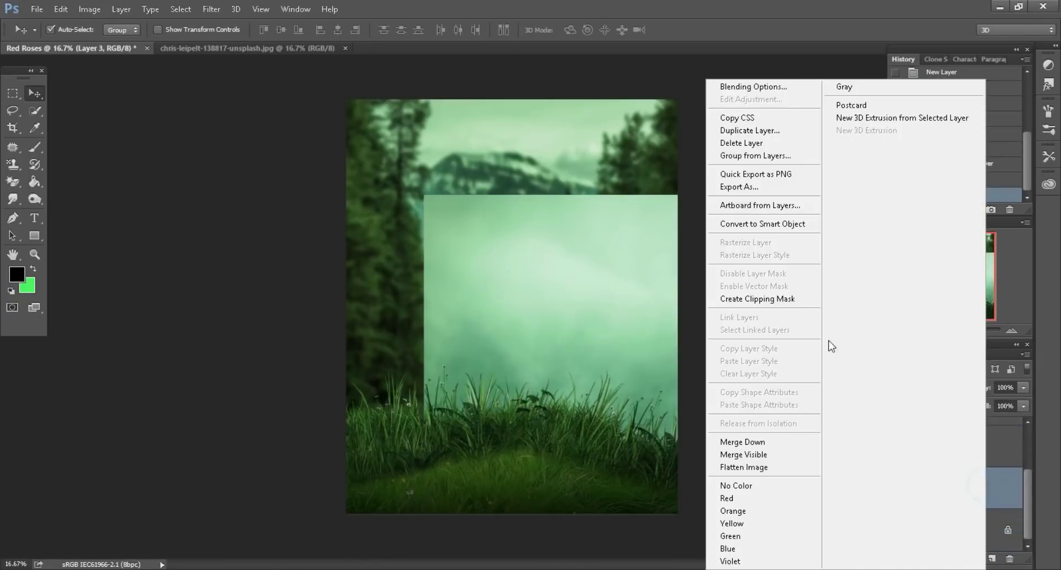
left_click(786, 224)
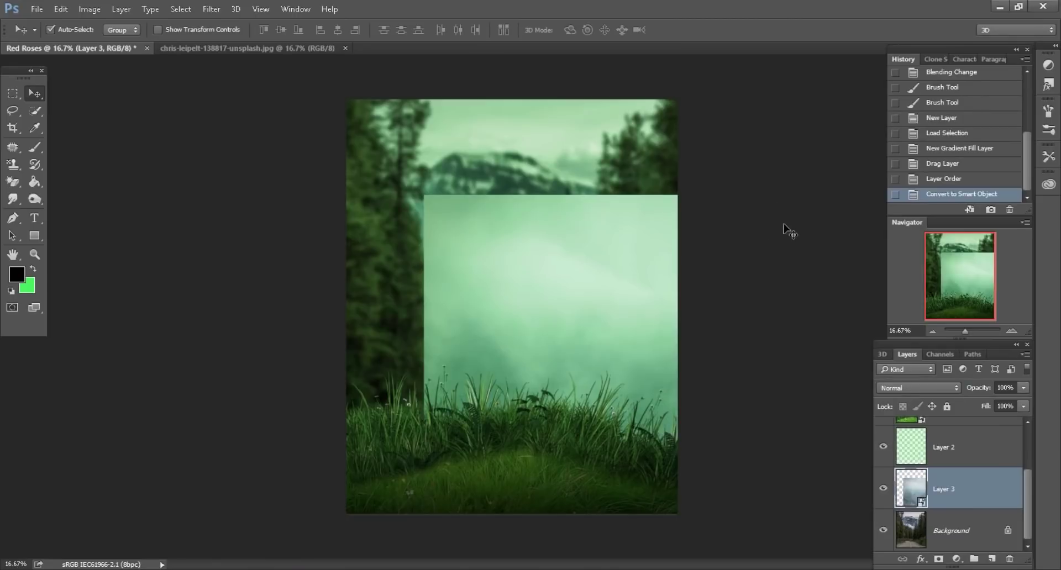
left_click(61, 8)
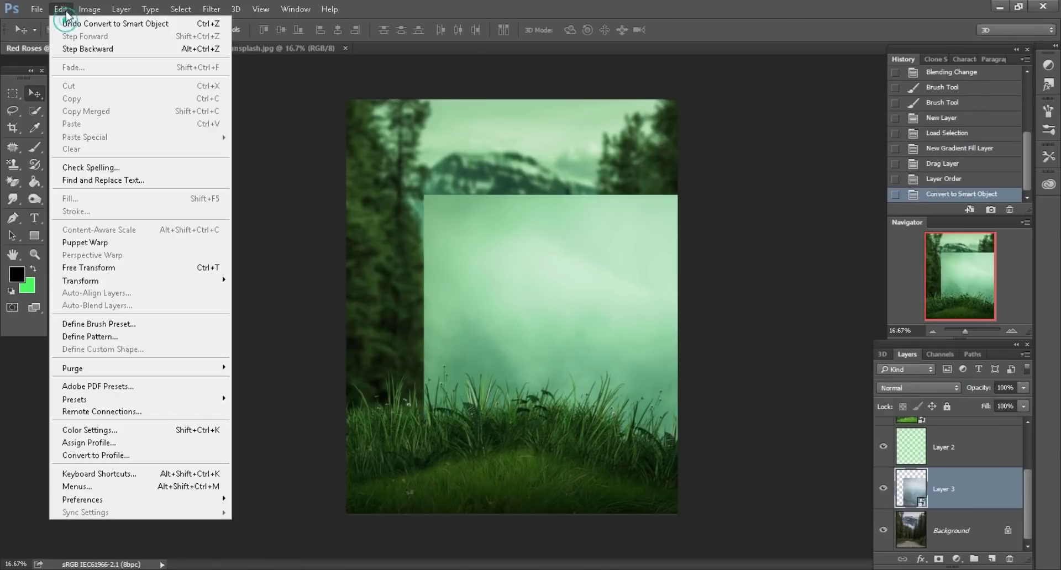
left_click(77, 266)
left_click_drag(592, 251, 455, 218)
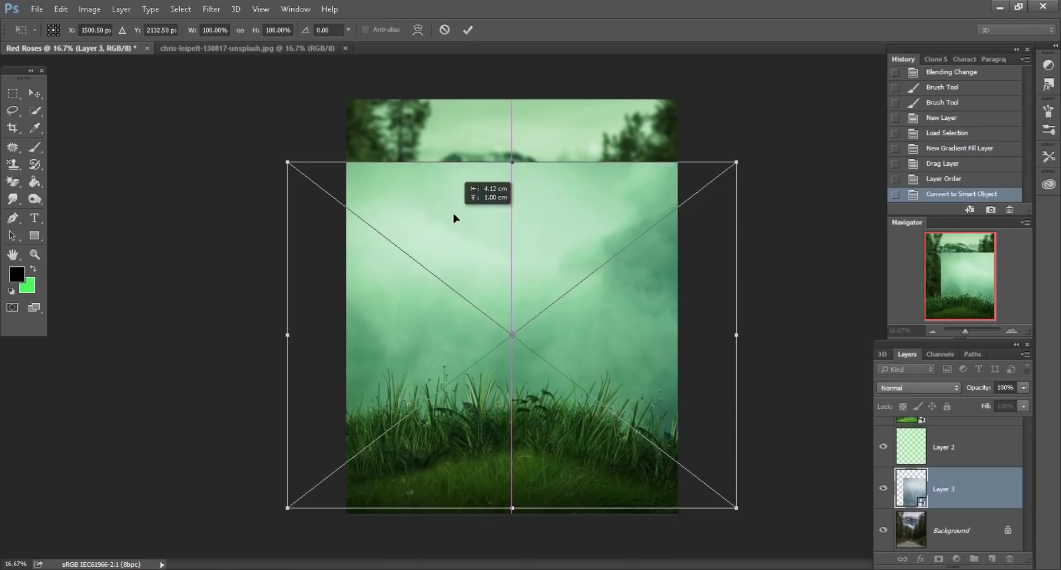
right_click(583, 305)
left_click(630, 490)
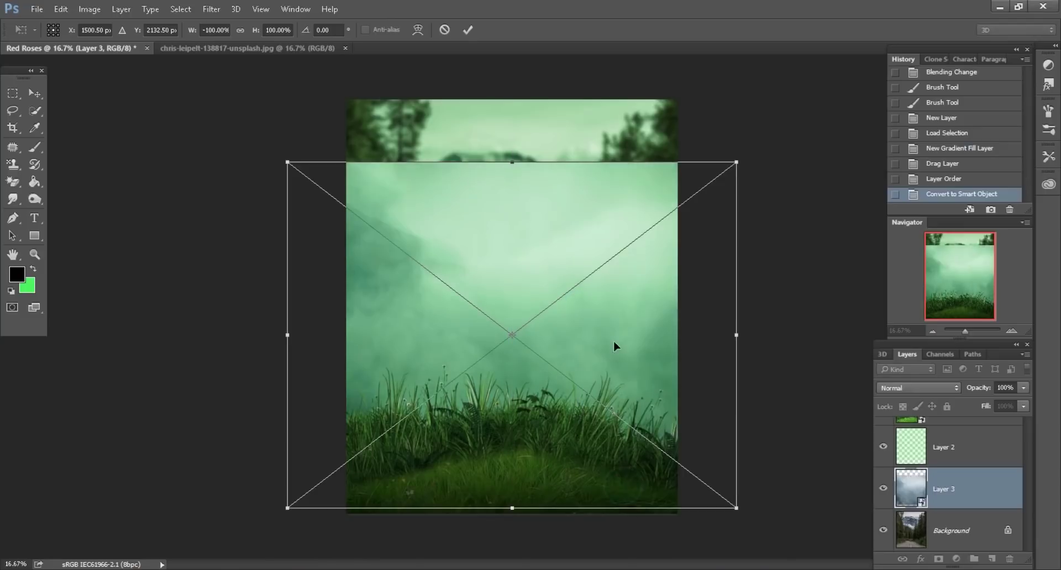
mouse_move(613, 348)
left_mouse_down()
mouse_move(612, 263)
mouse_move(614, 351)
left_mouse_up()
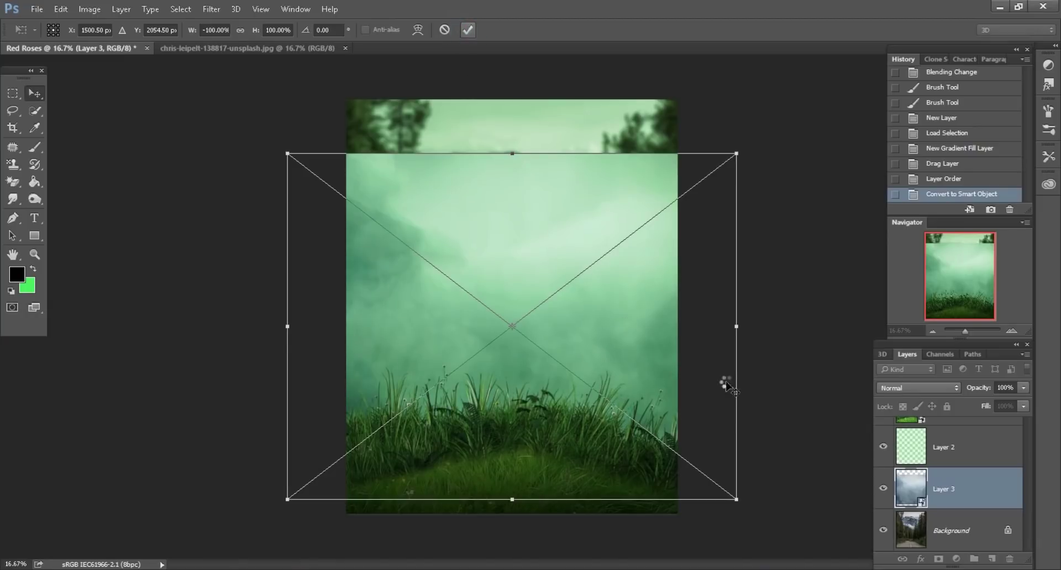
key("Return")
left_click(939, 559)
Paint the cloud mask with a soft 35% brush to reveal the mountain and upper trees
left_click(36, 147)
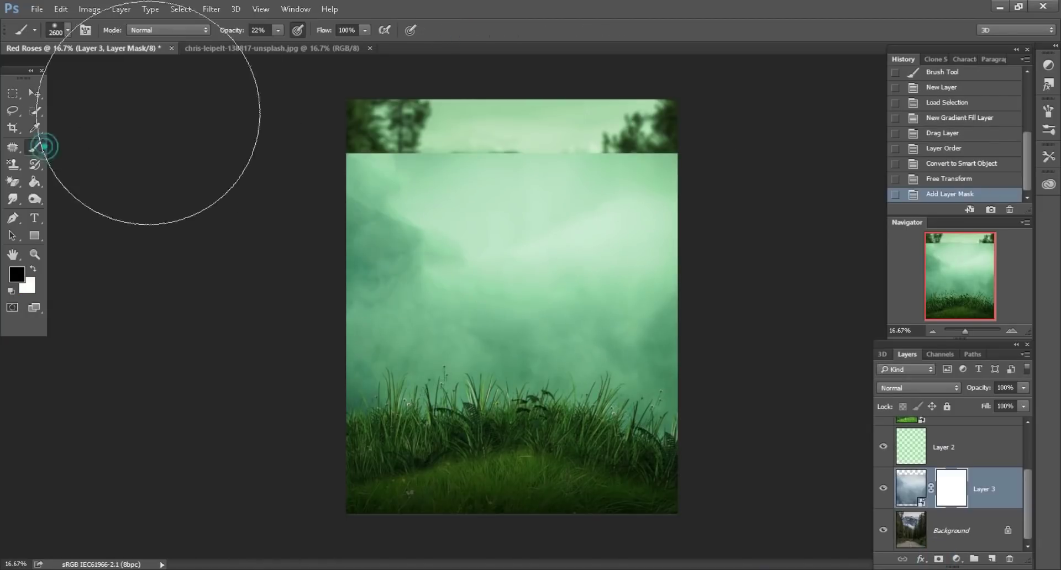
left_click(231, 31)
left_click_drag(237, 33, 239, 33)
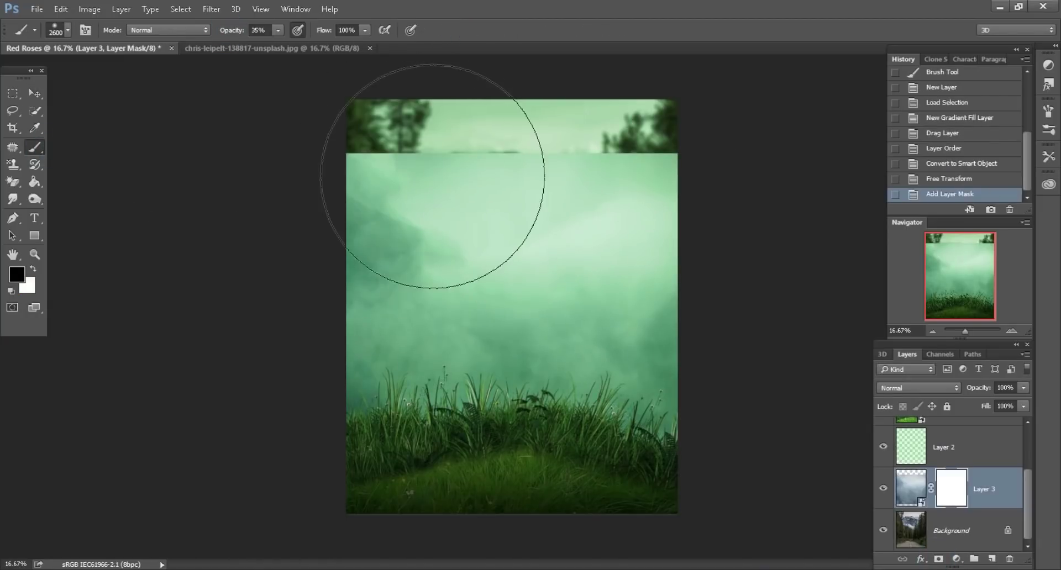
key("bracketright")
mouse_move(414, 118)
left_mouse_down()
mouse_move(319, 170)
mouse_move(540, 149)
left_mouse_up()
key("bracketleft")
key("bracketleft")
key("bracketleft")
key("bracketleft")
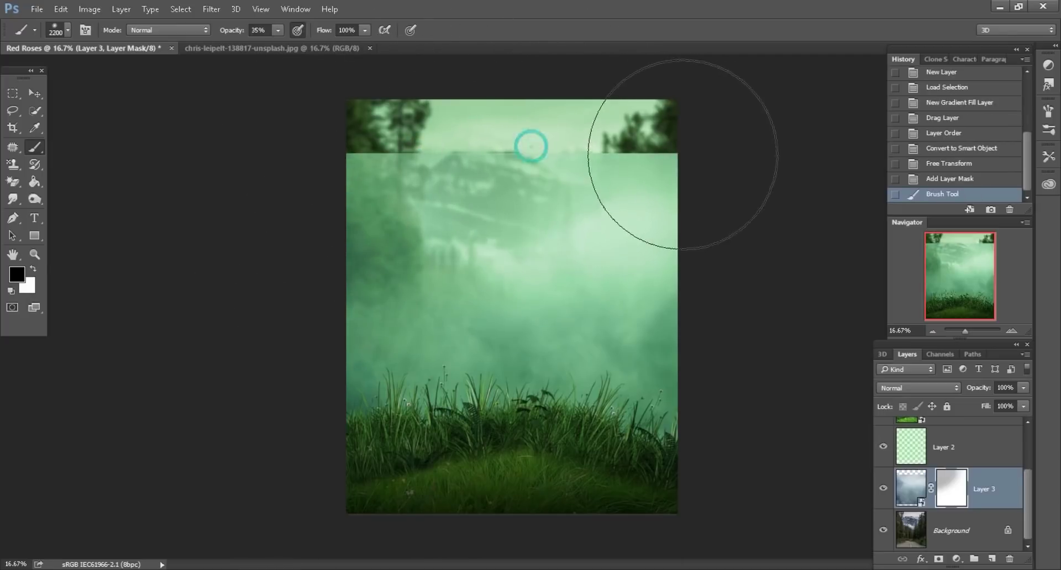
mouse_move(463, 142)
left_mouse_down()
mouse_move(779, 198)
mouse_move(481, 166)
left_mouse_up()
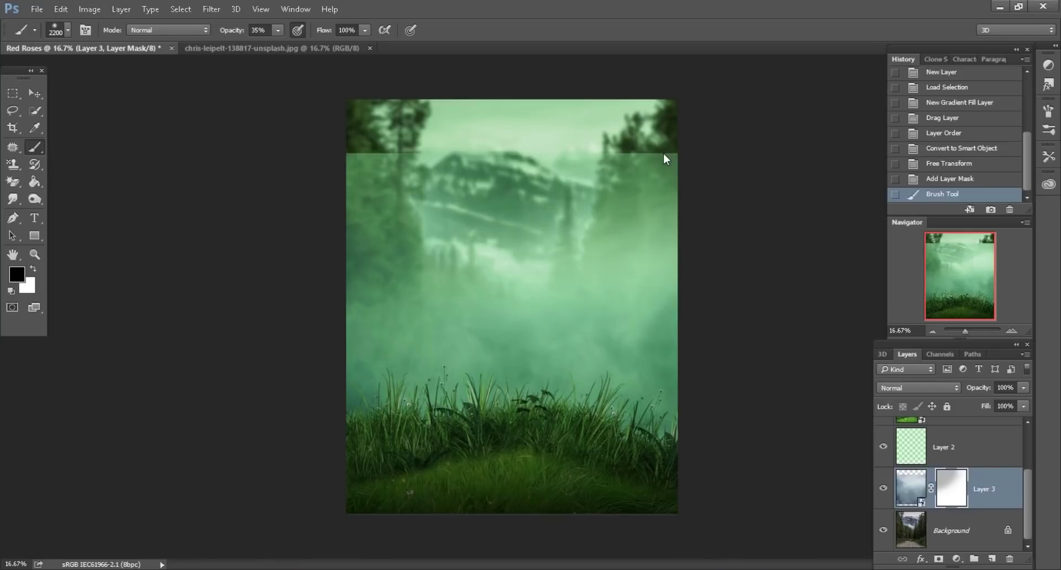
left_click_drag(555, 166, 674, 221)
key("bracketleft")
key("bracketleft")
key("bracketleft")
left_click(577, 152)
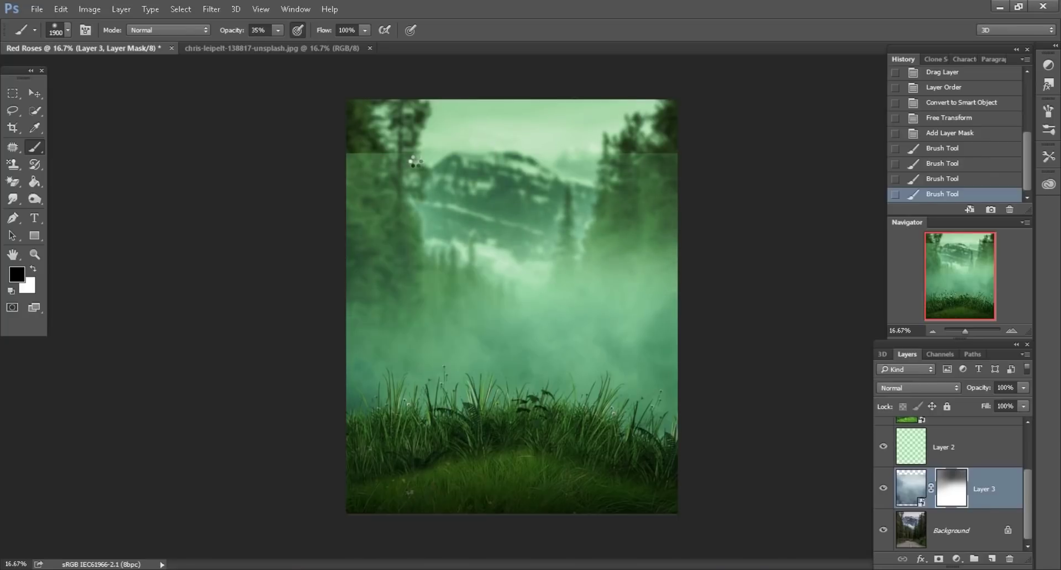
Refine the mask with a smaller brush to reveal the top-left and top-right treetops
key("bracketleft")
key("bracketleft")
key("bracketleft")
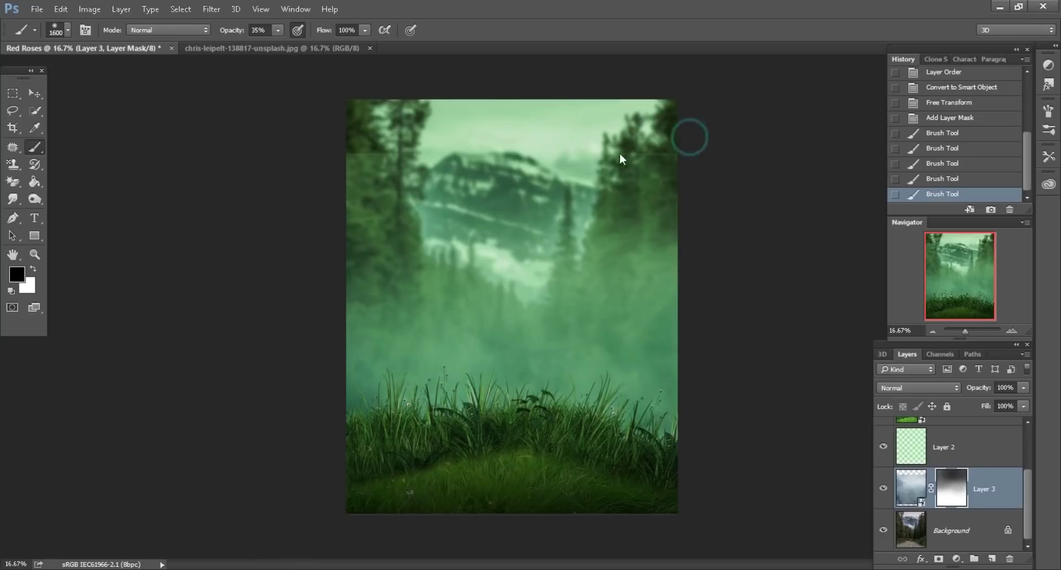
key("bracketleft")
key("bracketleft")
key("bracketleft")
left_click_drag(644, 147, 691, 153)
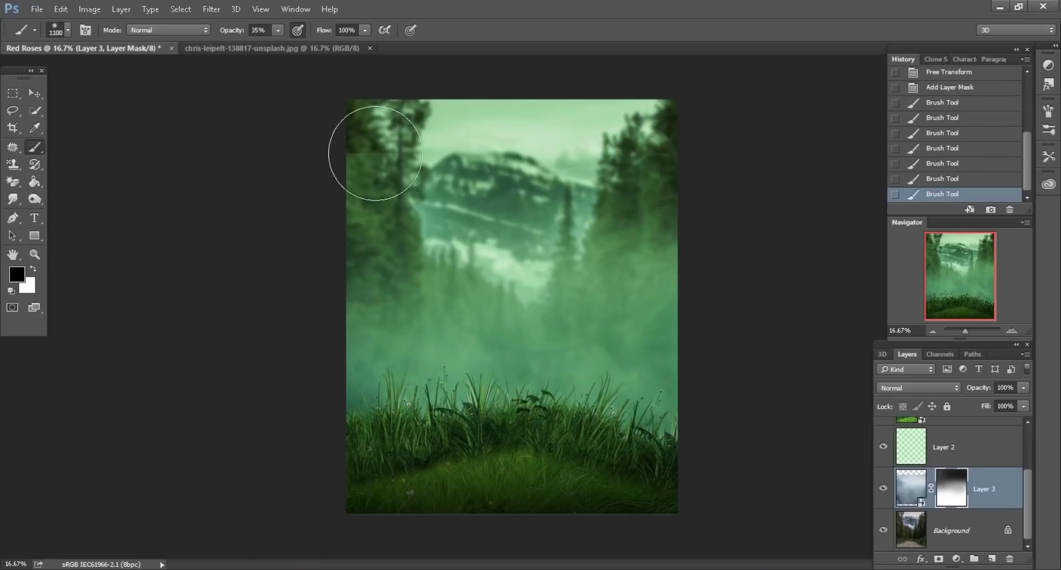
left_click_drag(378, 135, 377, 140)
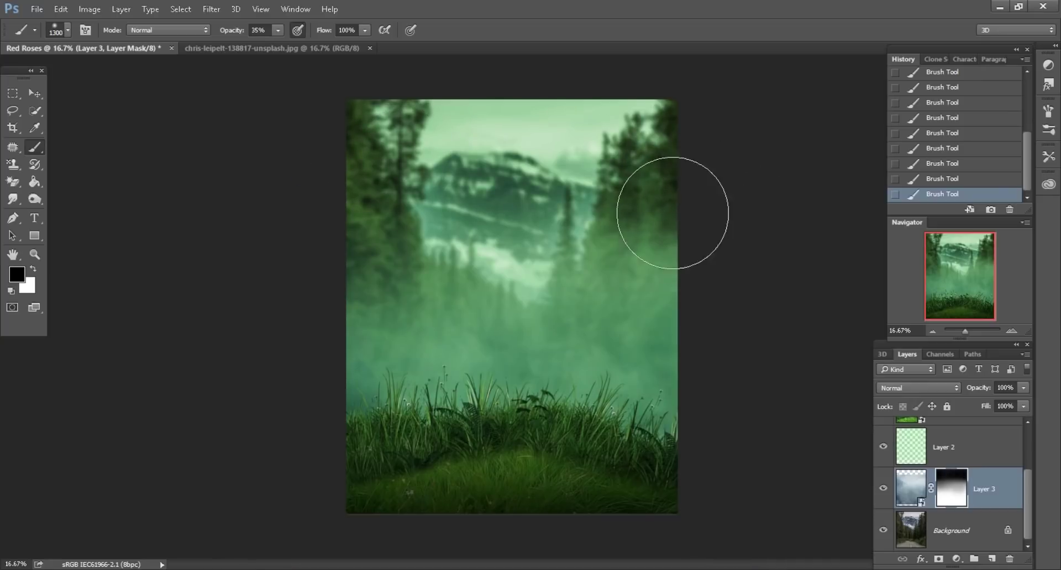
key("bracketright")
key("bracketright")
key("bracketright")
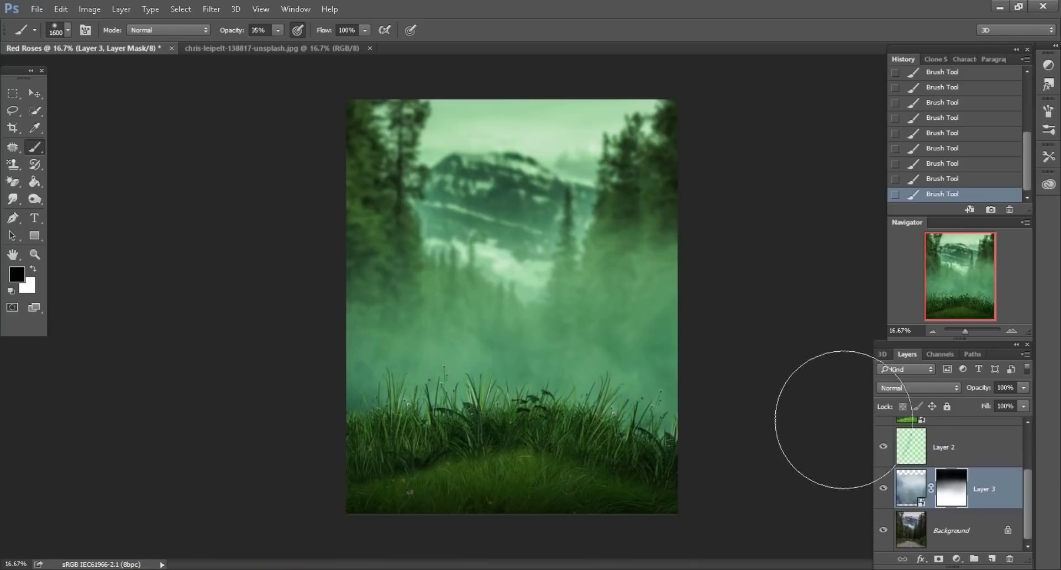
left_click(976, 530)
Add Layer 4 in Overlay blend mode and brush paint across it to darken the scene
left_click(992, 558)
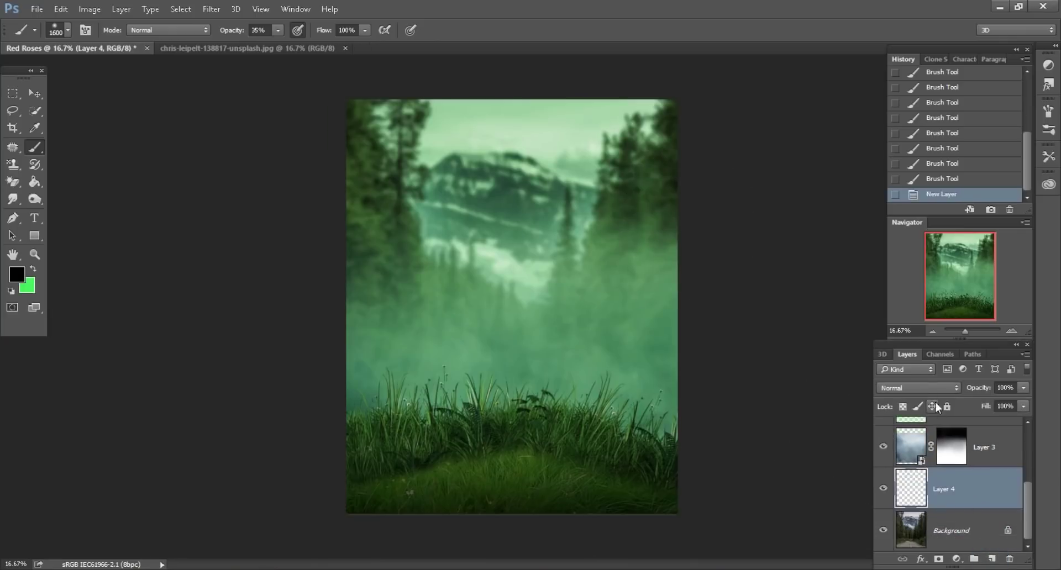
left_click(918, 388)
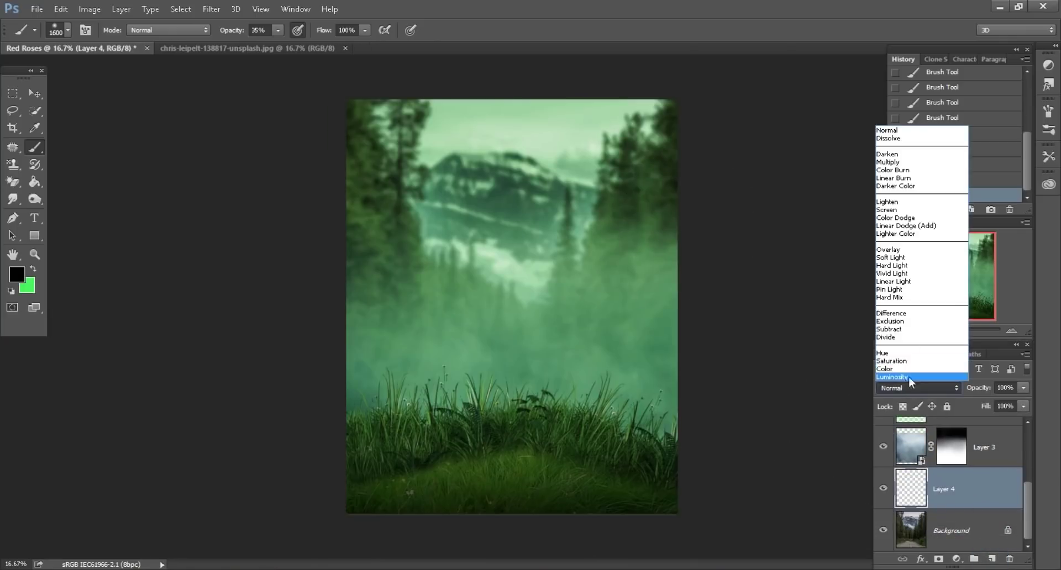
left_click(907, 250)
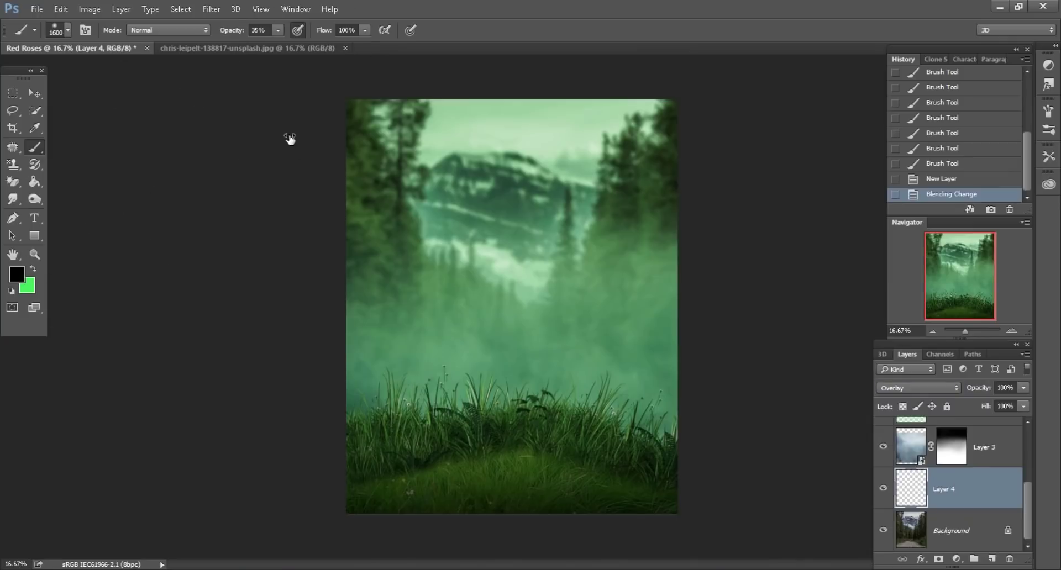
key("bracketright")
key("bracketright")
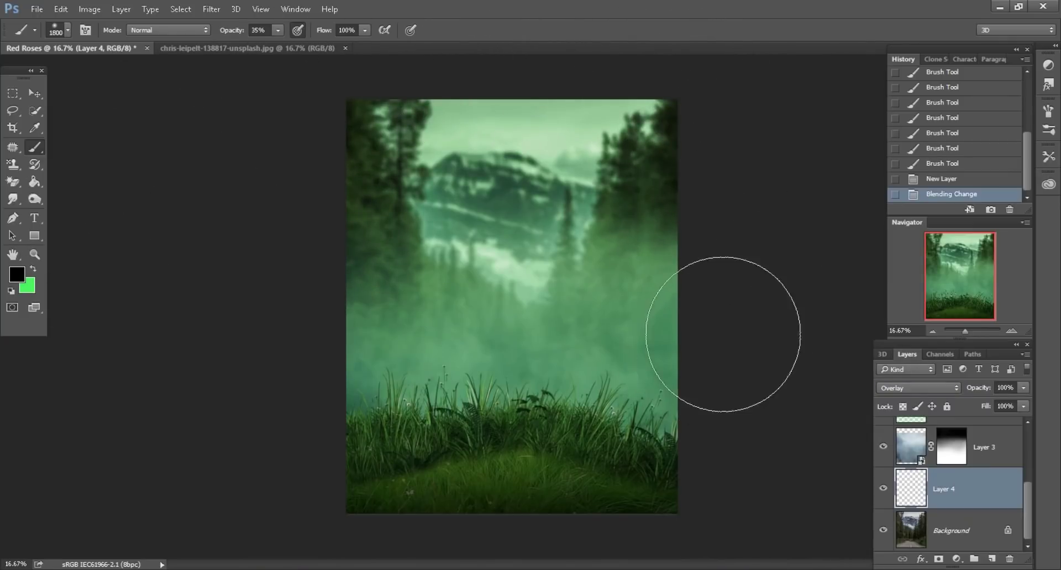
left_click_drag(493, 393, 343, 379)
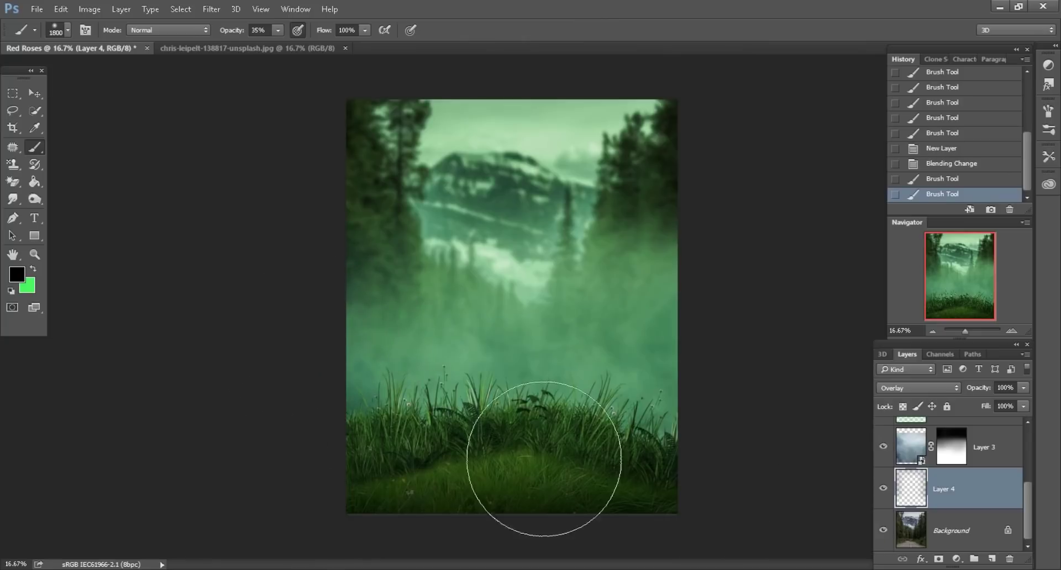
Add Layer 5 above Background and dab one soft 29% opacity, 2300 px stroke near the left edge
left_click(973, 533)
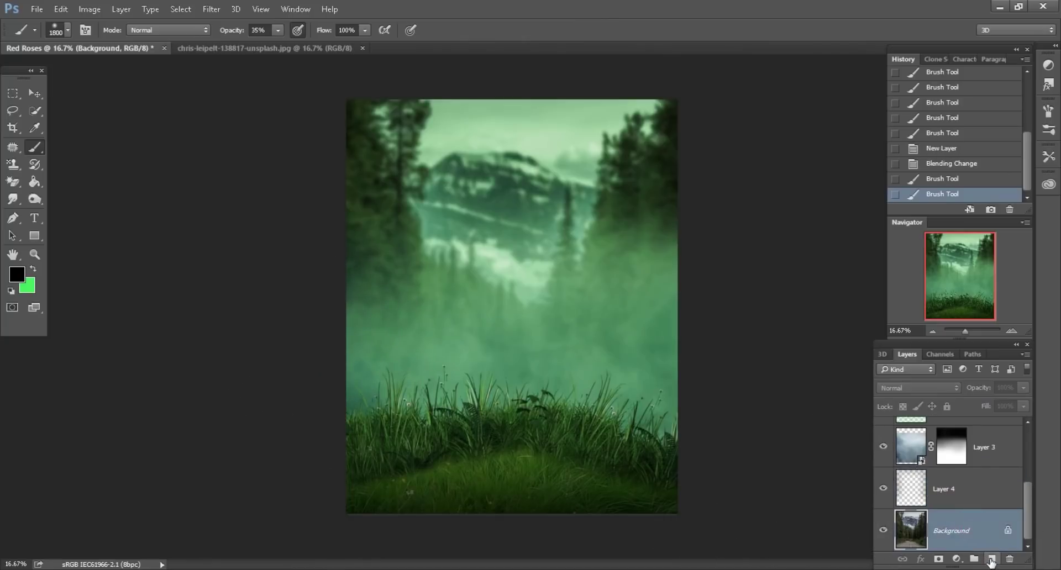
left_click(991, 561)
left_click_drag(229, 32, 226, 35)
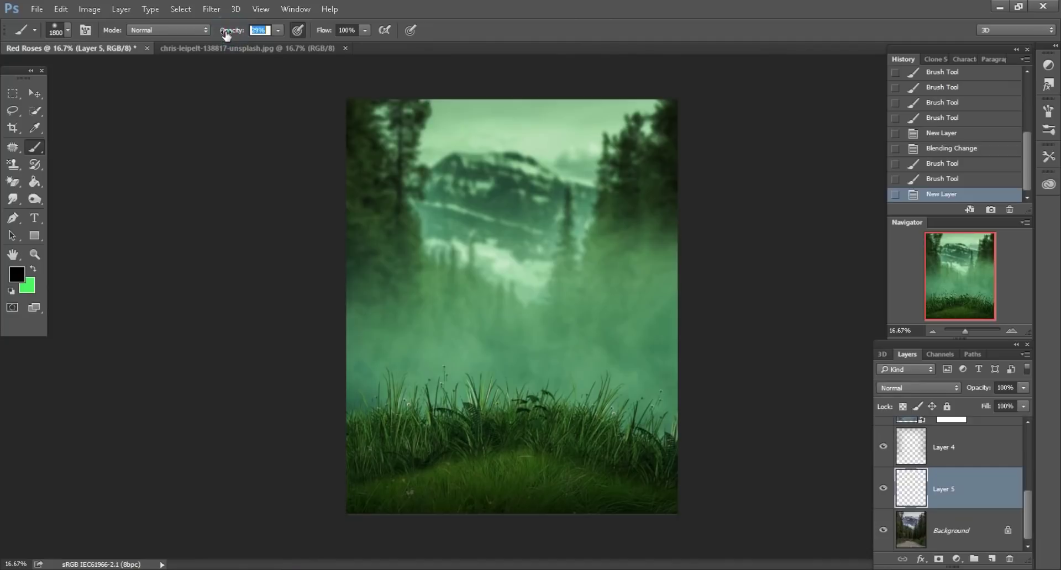
key("ctrl+minus")
key("bracketright")
key("bracketright")
key("bracketright")
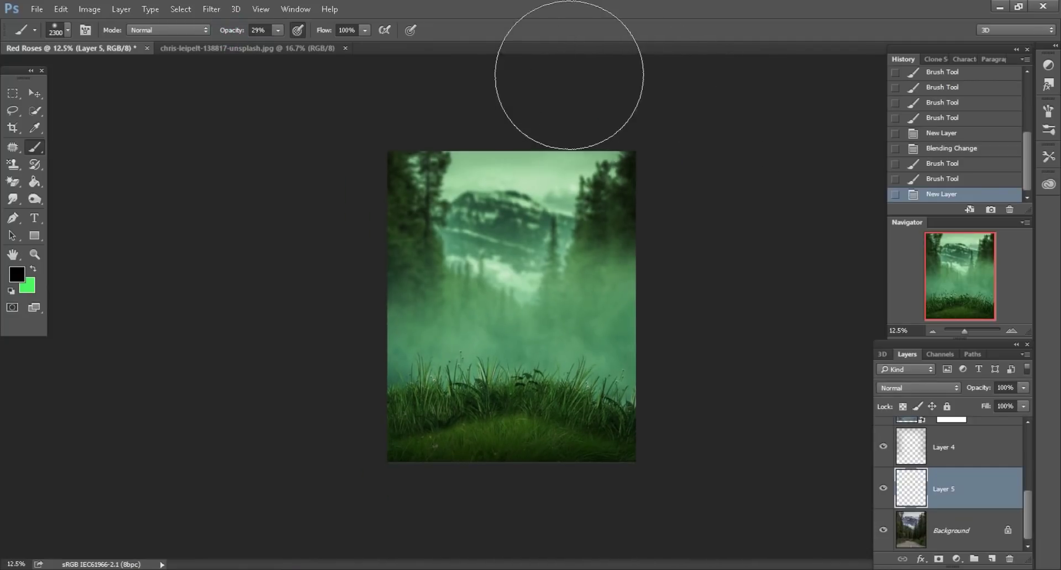
left_click(310, 277)
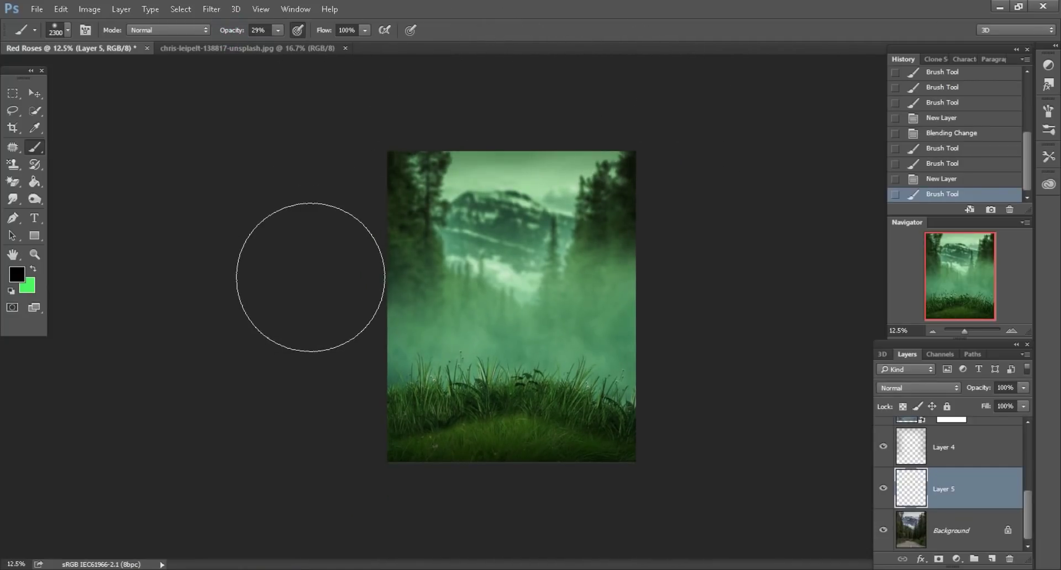
key("ctrl+plus")
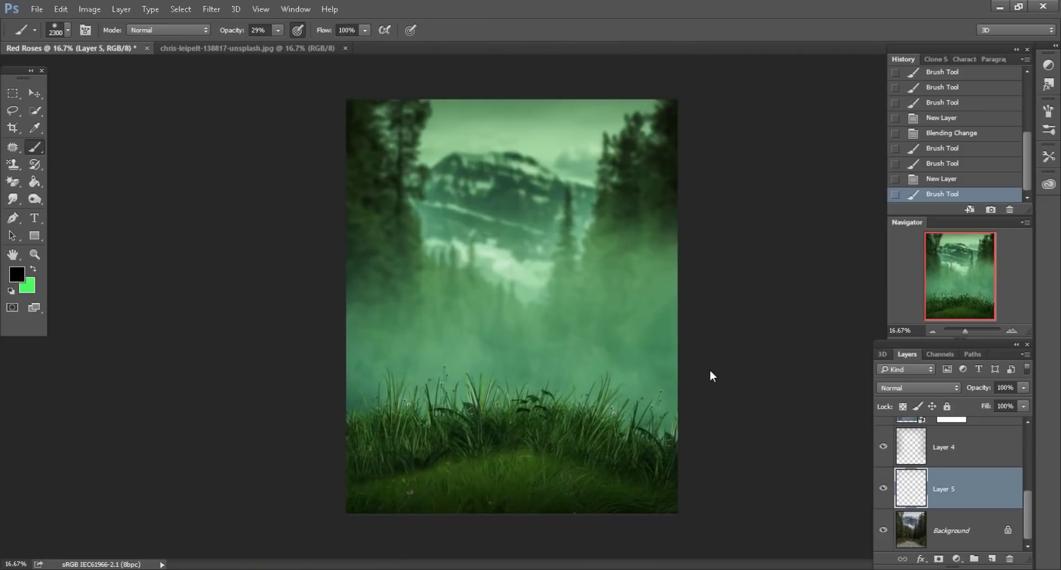
key("ctrl+plus")
left_click(37, 90)
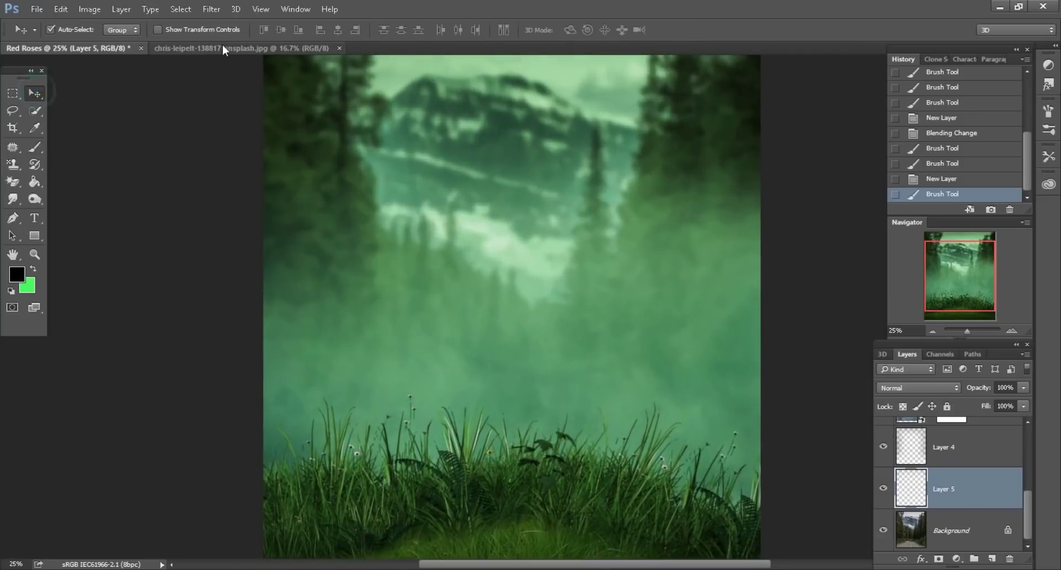
left_click(223, 49)
Close the clouds document, bring IMG_0336ddd.png into Red Roses, and move Layer 6 to the top
left_click(338, 48)
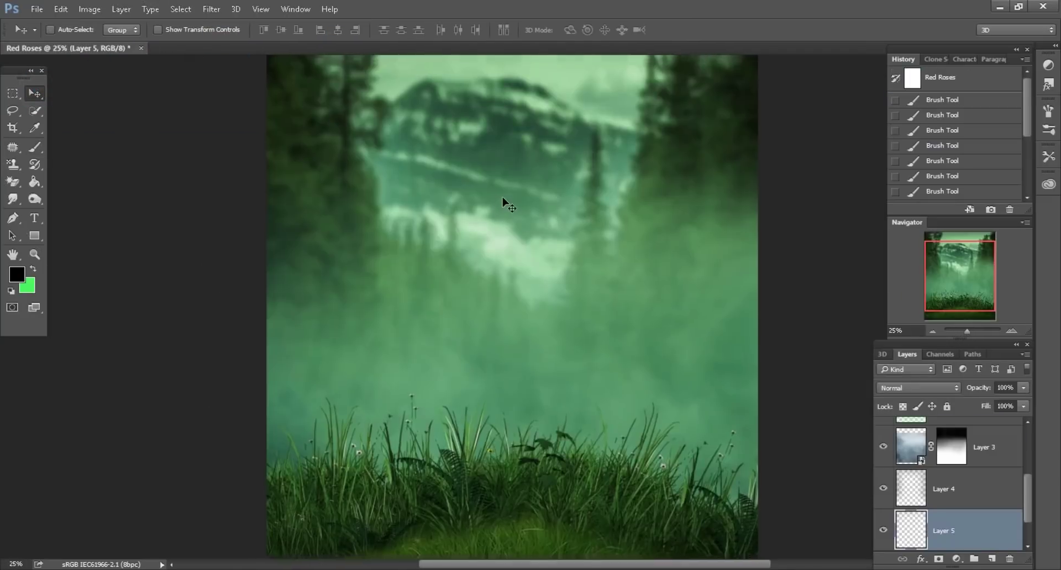
key("ctrl+minus")
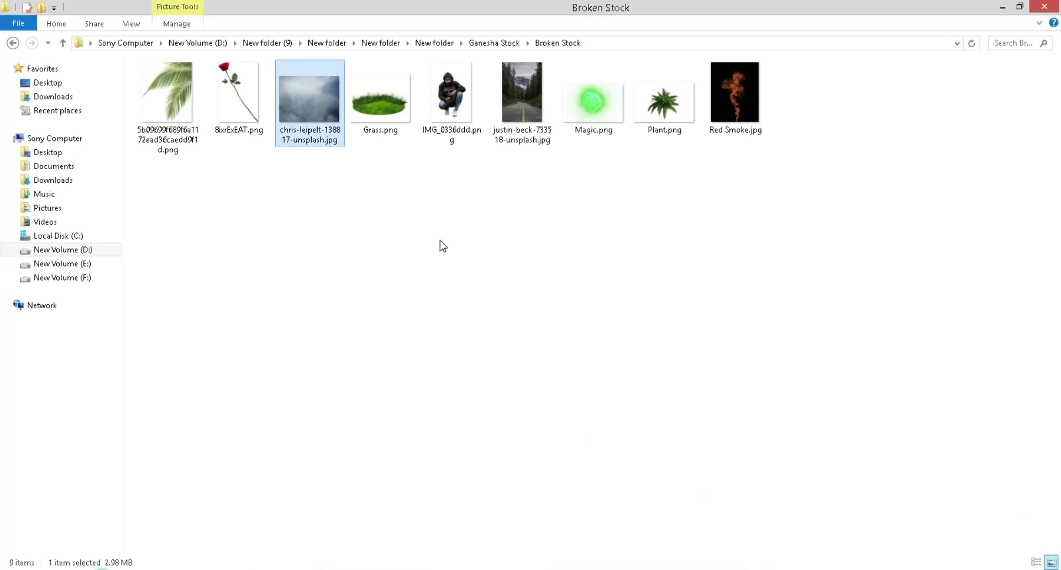
mouse_move(452, 97)
left_mouse_down()
mouse_move(350, 564)
mouse_move(616, 45)
left_mouse_up()
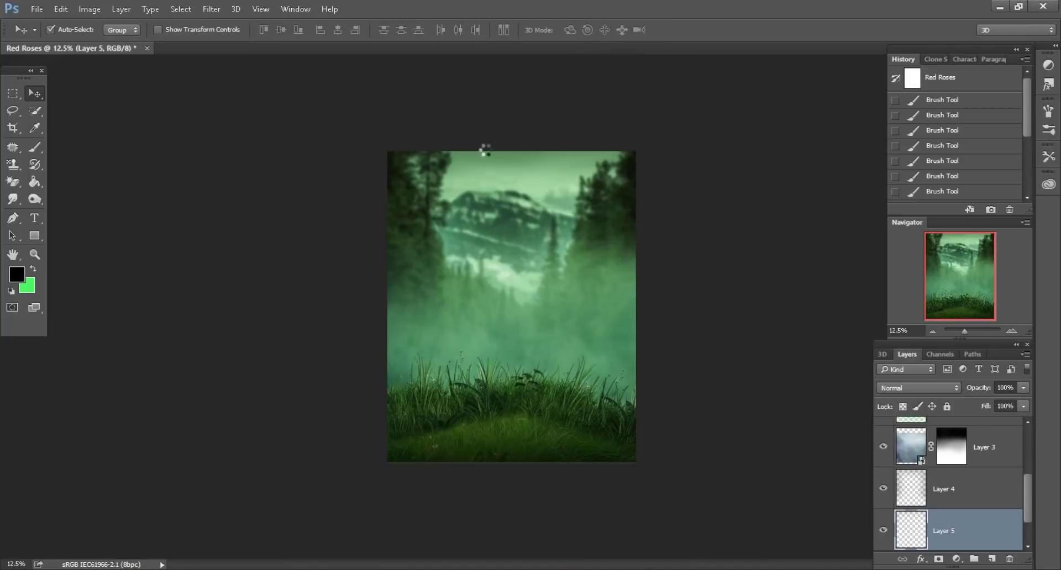
mouse_move(495, 196)
left_mouse_down()
mouse_move(171, 65)
mouse_move(632, 338)
left_mouse_up()
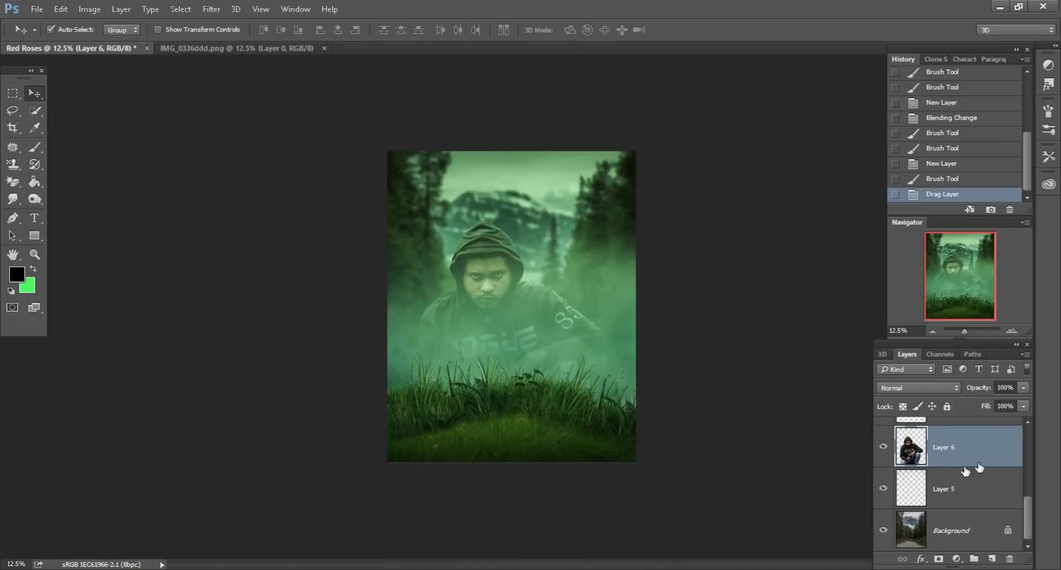
left_click_drag(979, 467, 965, 425)
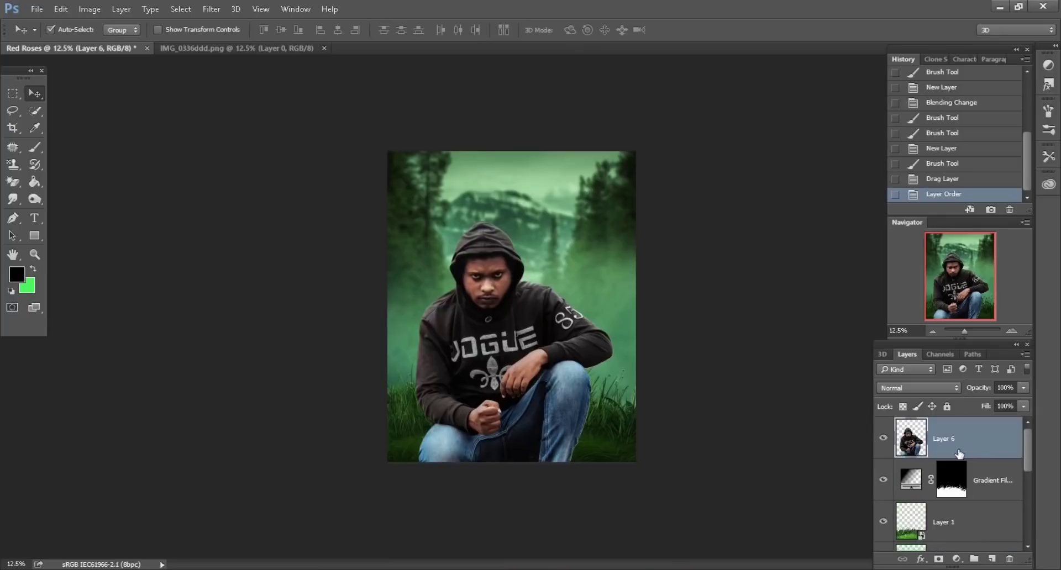
Convert the man's layer to a smart object, scale it to 60%, and raise it slightly
right_click(982, 447)
left_click(774, 215)
left_click(60, 9)
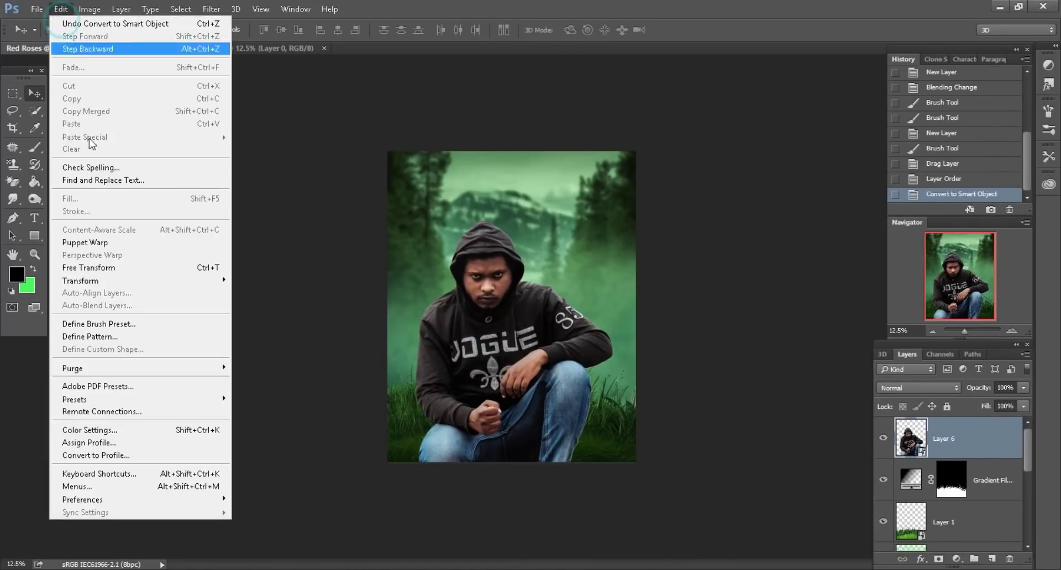
left_click(99, 268)
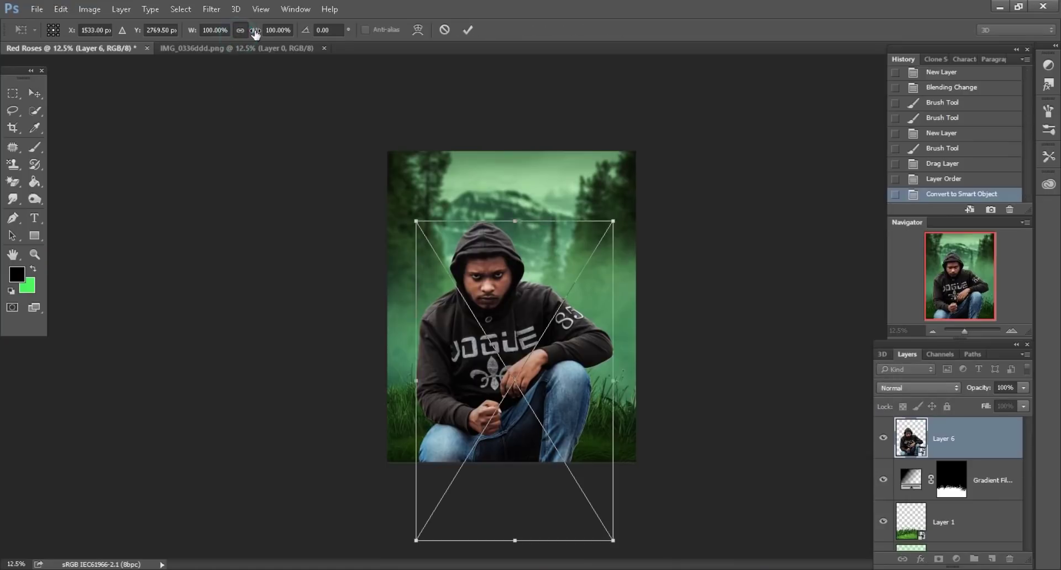
left_click_drag(256, 33, 229, 34)
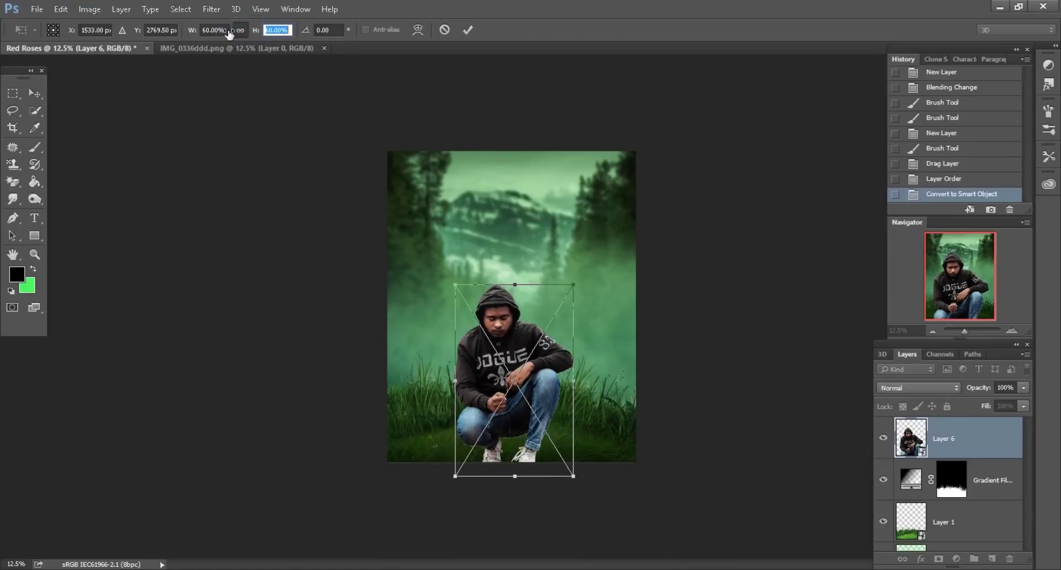
mouse_move(753, 428)
left_mouse_down()
mouse_move(748, 372)
mouse_move(786, 403)
left_mouse_up()
Add empty Layer 7 above the man and load his outline as a selection
key("ctrl+plus")
key("ctrl+plus")
scroll(687, 405, "down", 4)
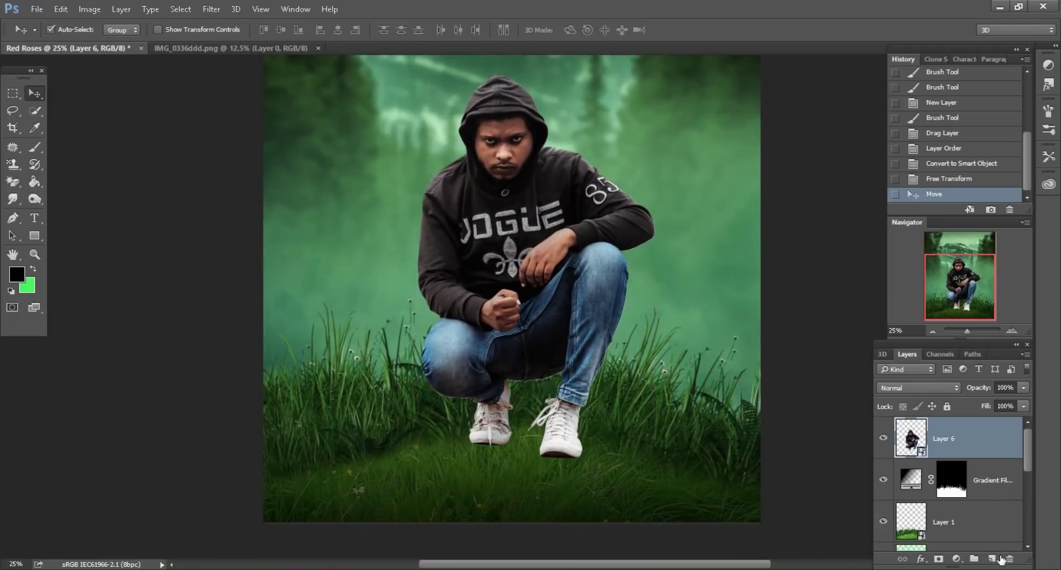
left_click(992, 559)
left_click(910, 475, "ctrl")
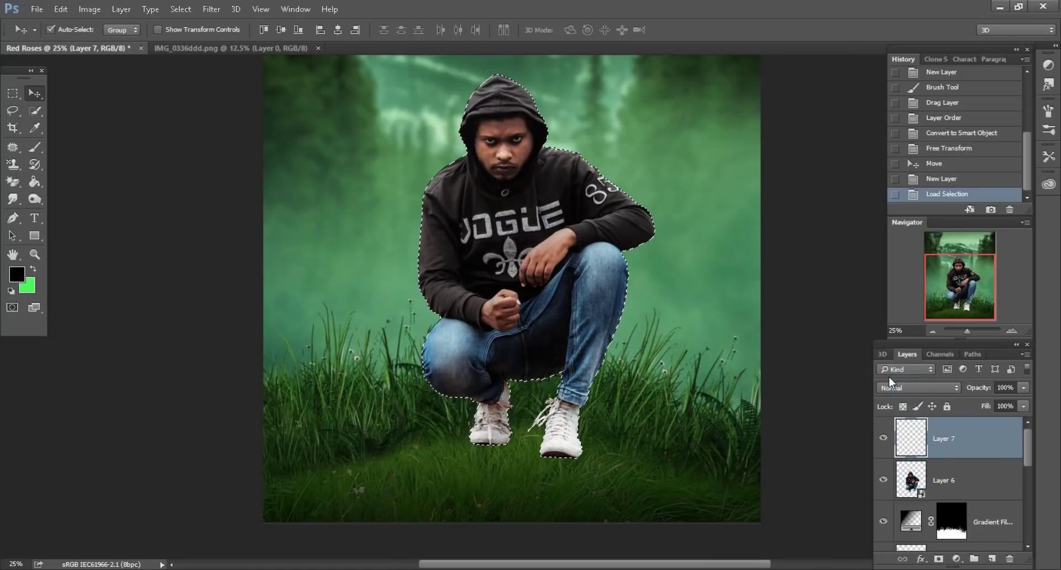
Set Layer 7 to Color blending and brush green over the man's selection
left_click(896, 388)
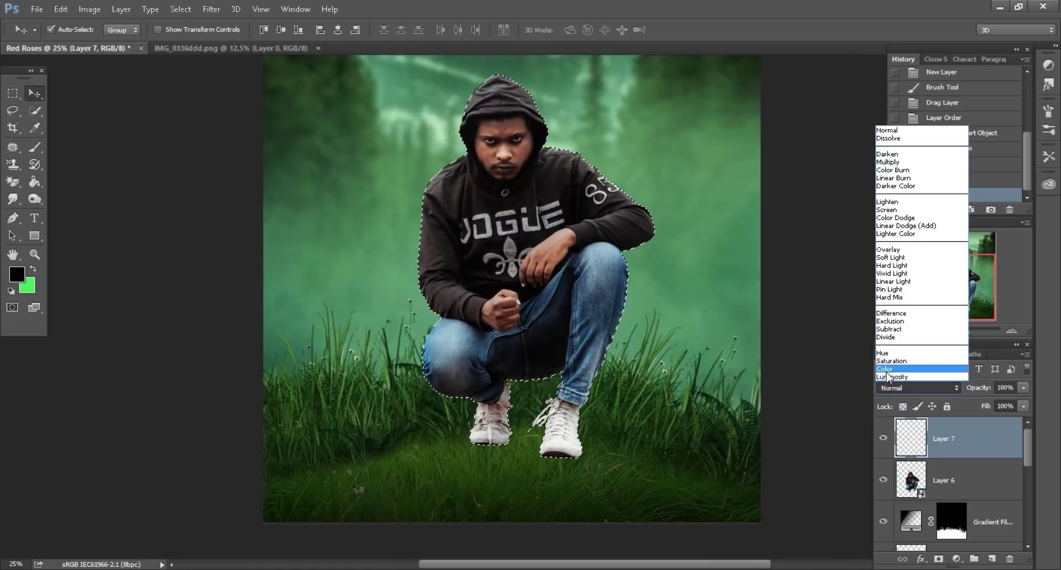
left_click(36, 145)
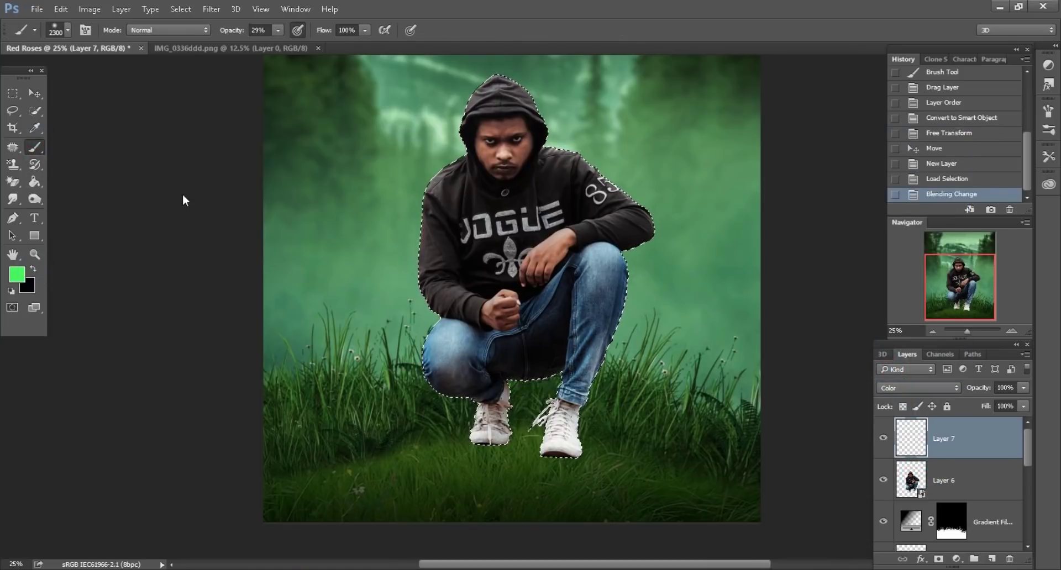
key("ctrl+minus")
key("bracketleft")
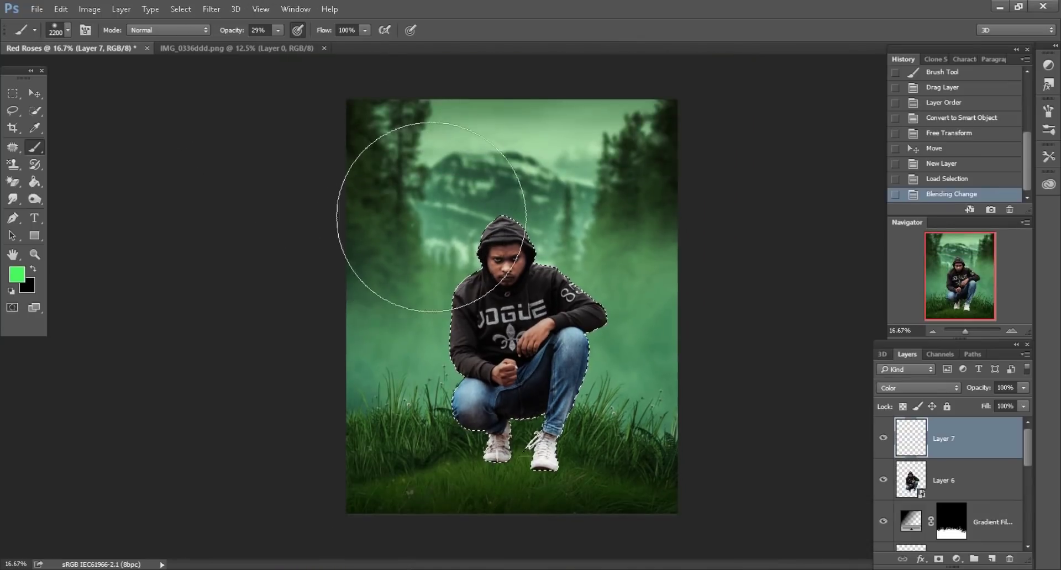
left_click_drag(490, 268, 491, 431)
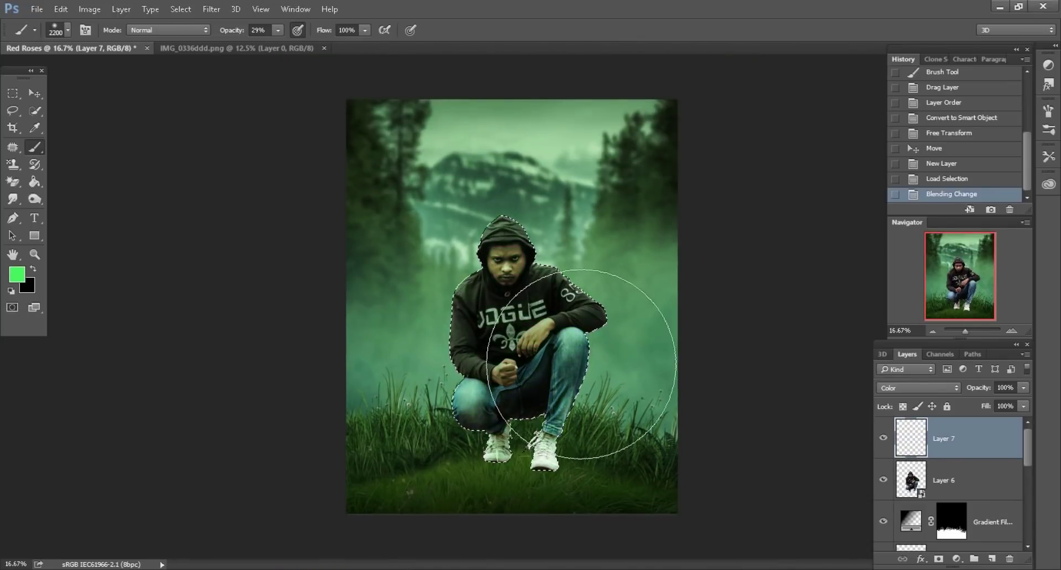
Deselect, lower Layer 7's fill to 82%, and select the man's Layer 6
left_click(13, 111)
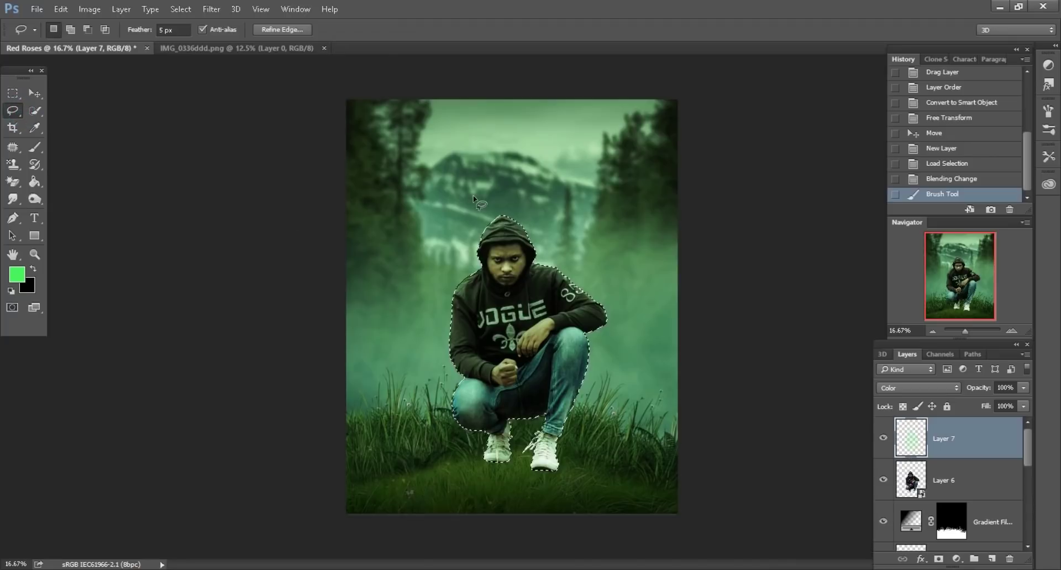
key("ctrl+d")
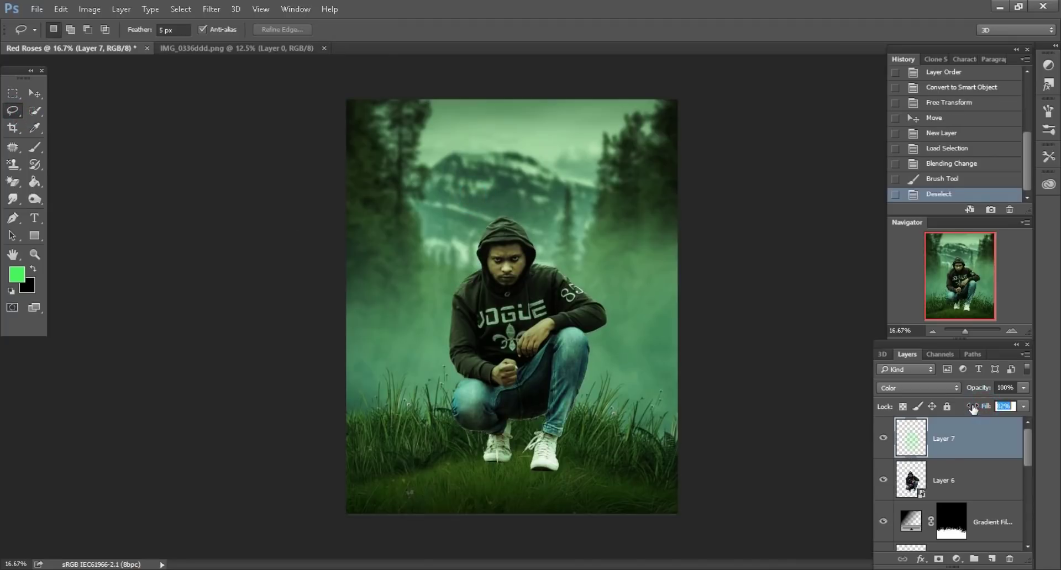
type("82")
left_click_drag(973, 407, 974, 410)
key("ctrl+plus")
key("ctrl+plus")
key("ctrl+plus")
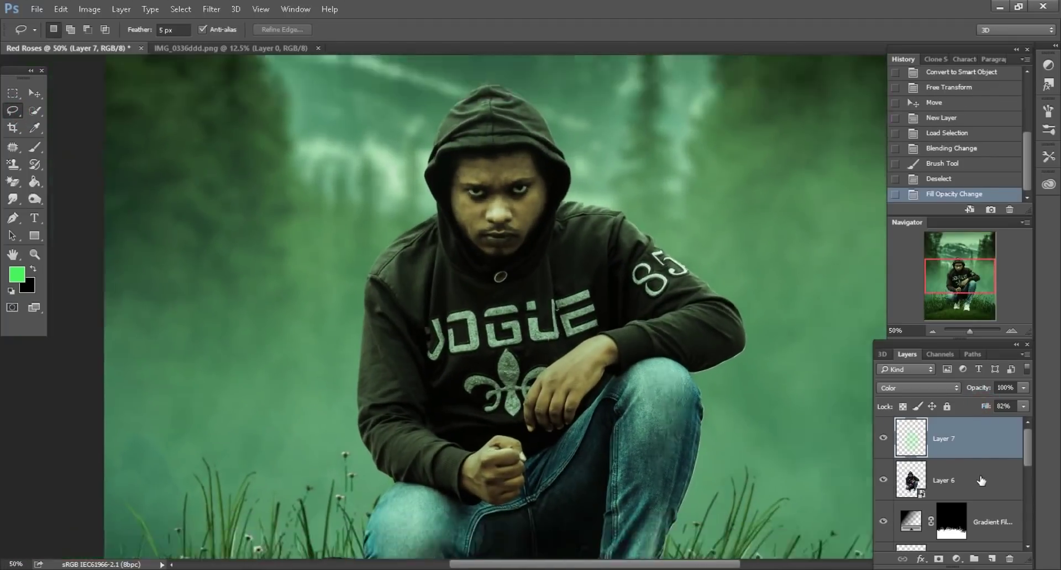
key("ctrl+minus")
left_click(981, 480)
Add Layer 8 above the man and set up a black brush at size 40
left_click(993, 560)
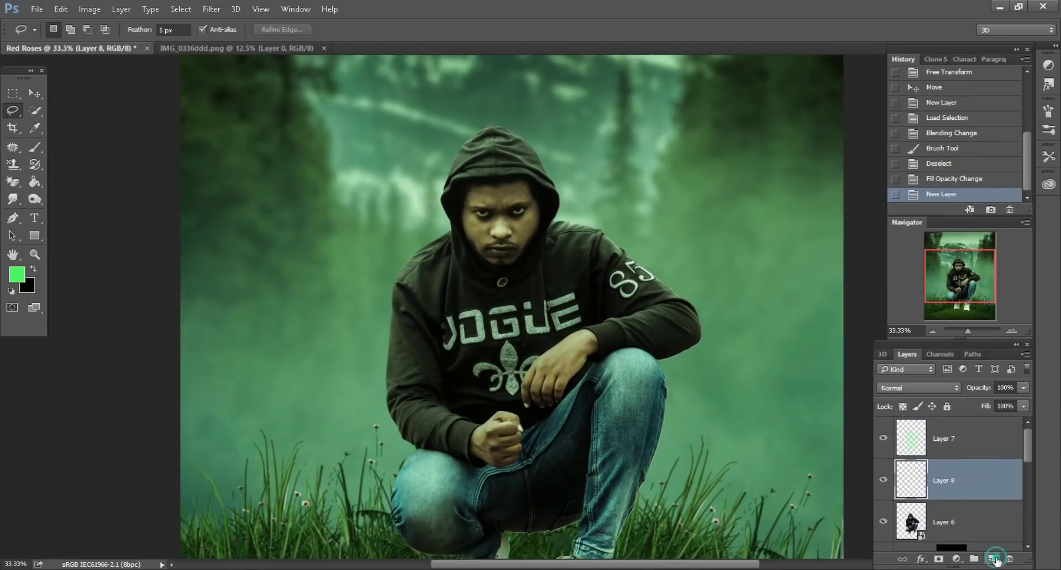
left_click(22, 279)
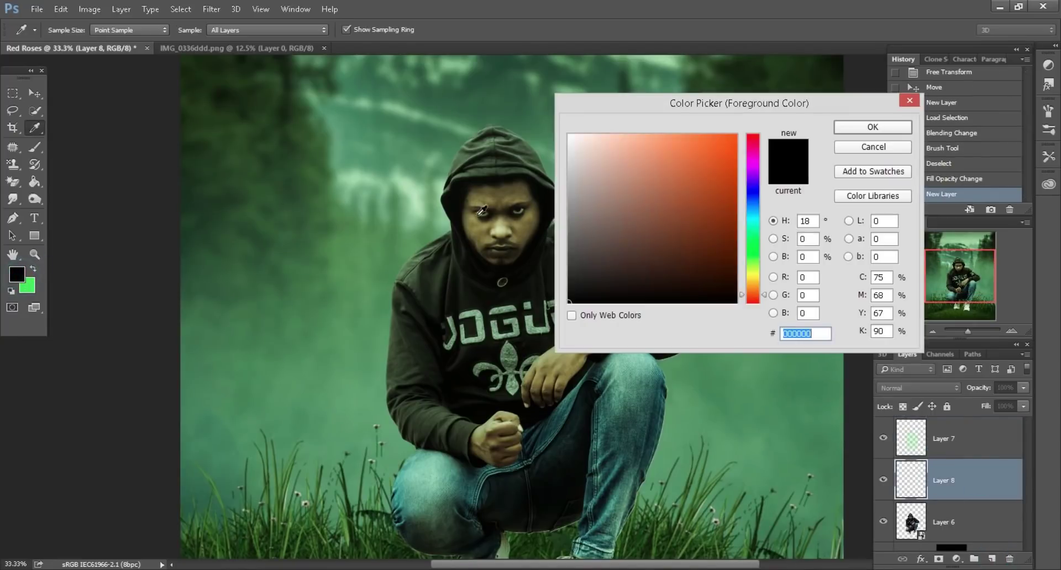
left_click(883, 131)
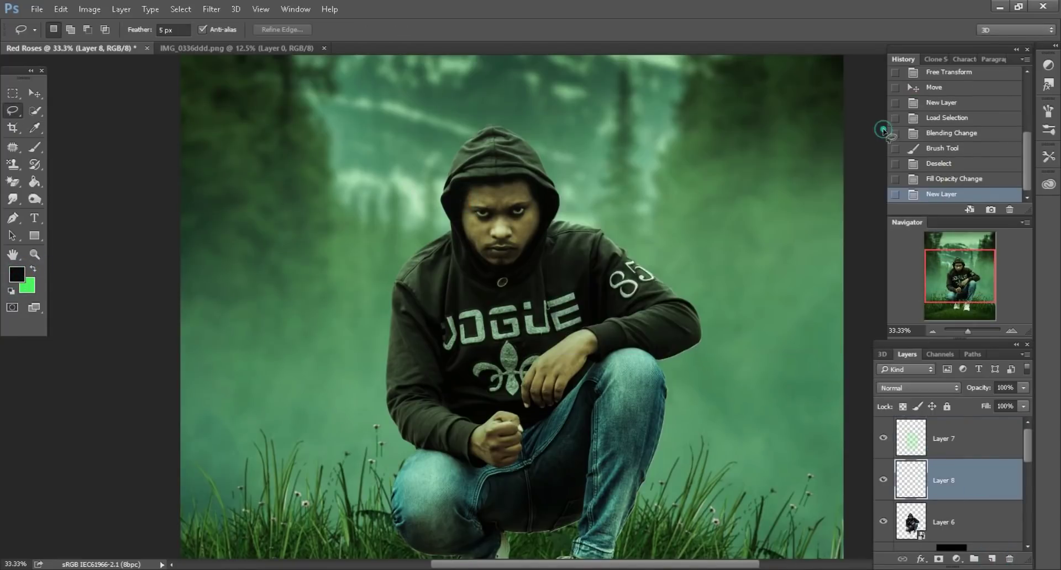
left_click(35, 147)
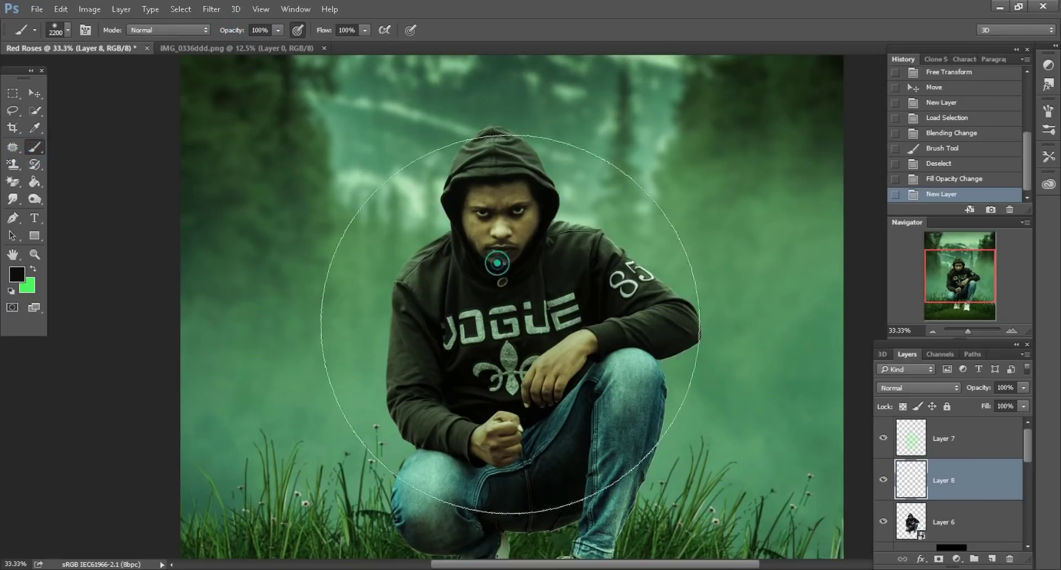
right_click(485, 327)
type("900")
key("Return")
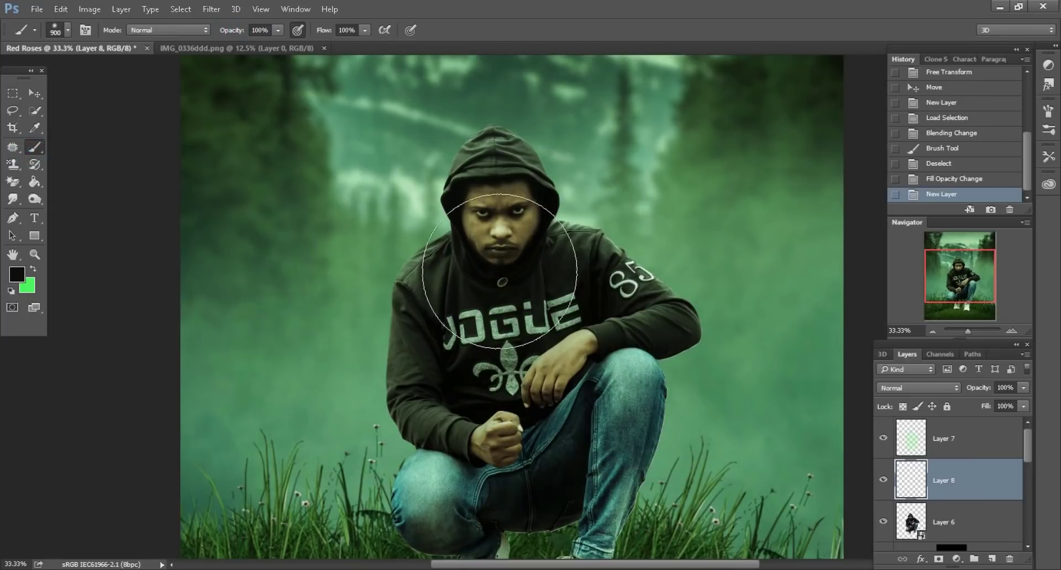
key("bracketleft")
key("bracketleft")
key("bracketleft")
With a size-90 brush, paint black over the eyes, forehead, cheeks and chin
key("ctrl+plus")
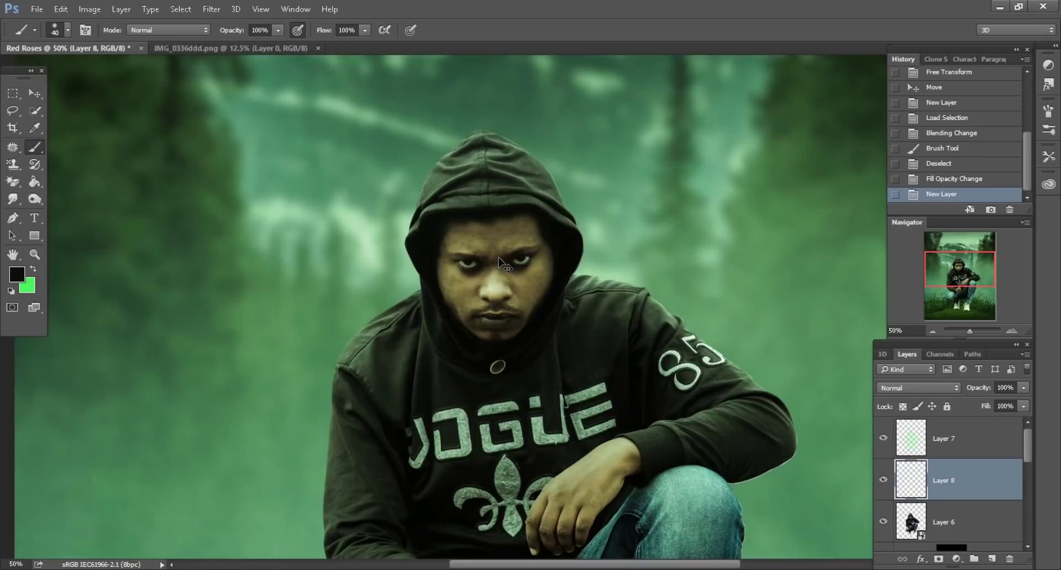
key("ctrl+plus")
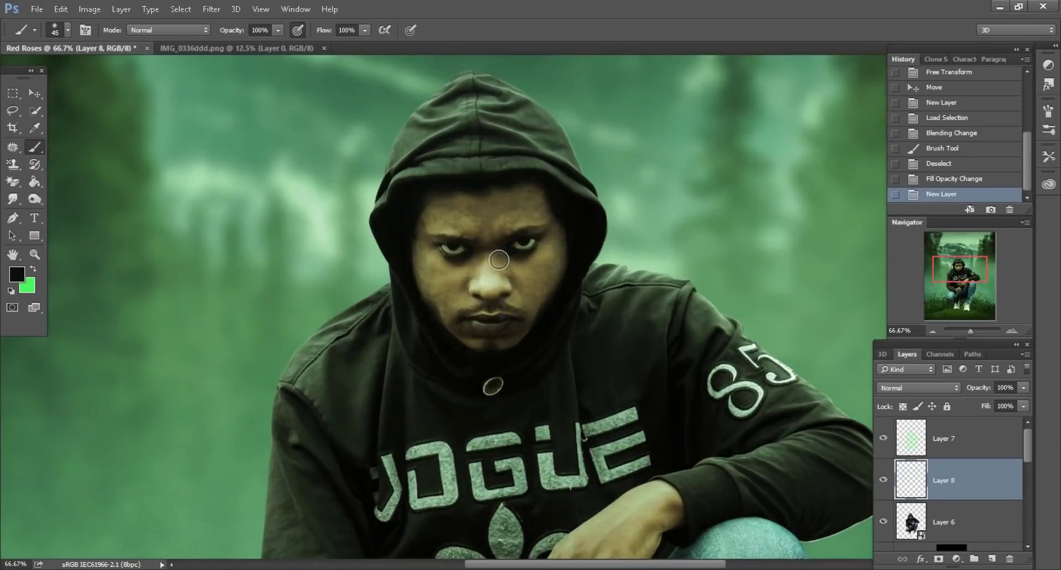
key("bracketright")
left_click_drag(491, 262, 475, 201)
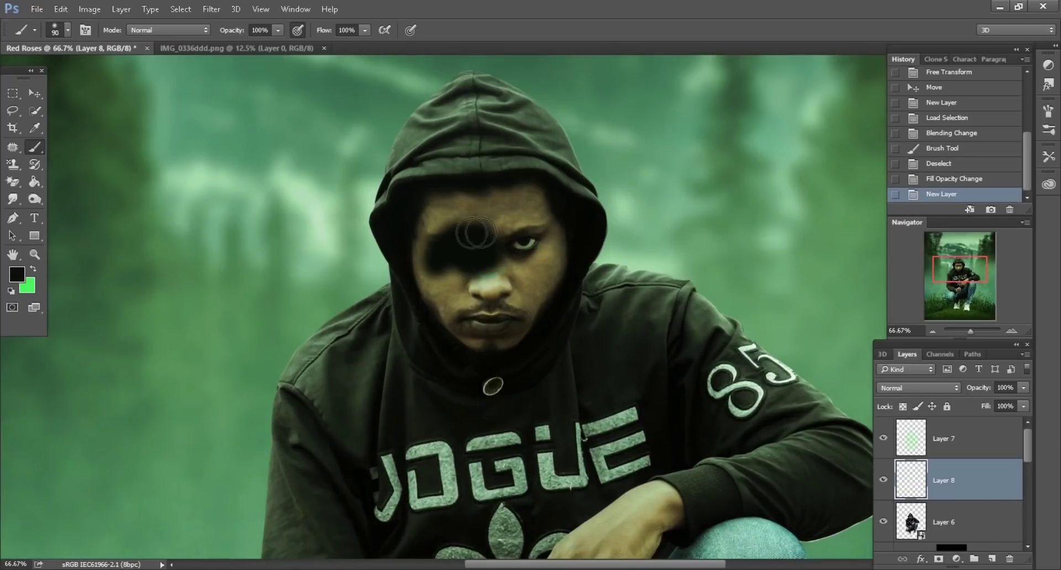
mouse_move(544, 256)
left_mouse_down()
mouse_move(550, 238)
mouse_move(527, 310)
mouse_move(499, 340)
left_mouse_up()
left_click_drag(442, 308, 430, 213)
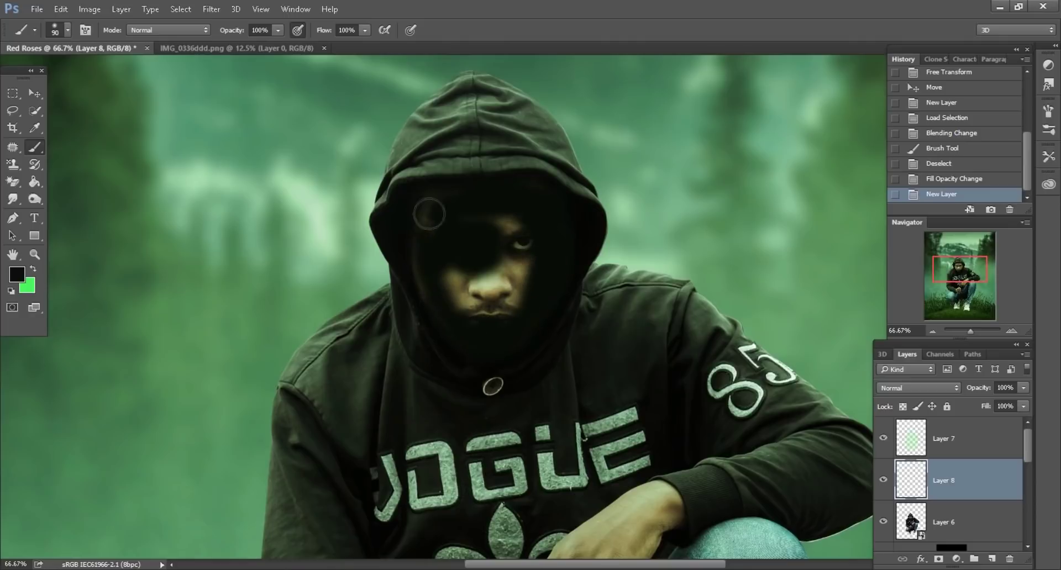
mouse_move(476, 268)
left_mouse_down()
mouse_move(505, 224)
mouse_move(497, 309)
mouse_move(487, 309)
mouse_move(488, 293)
left_mouse_up()
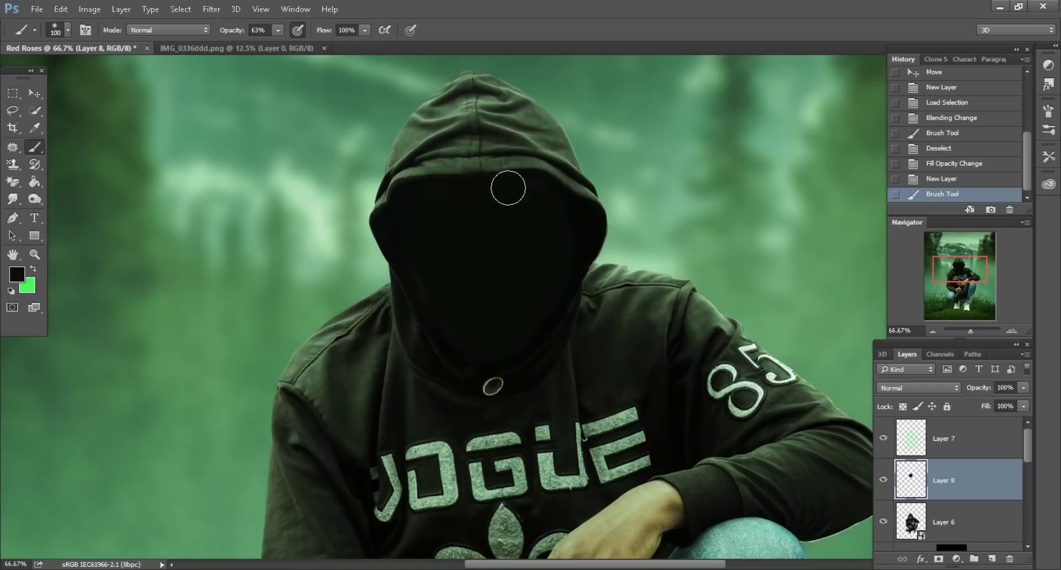
Touch up the face with more black dabs until it is fully dark
left_click(506, 335)
left_click(462, 348)
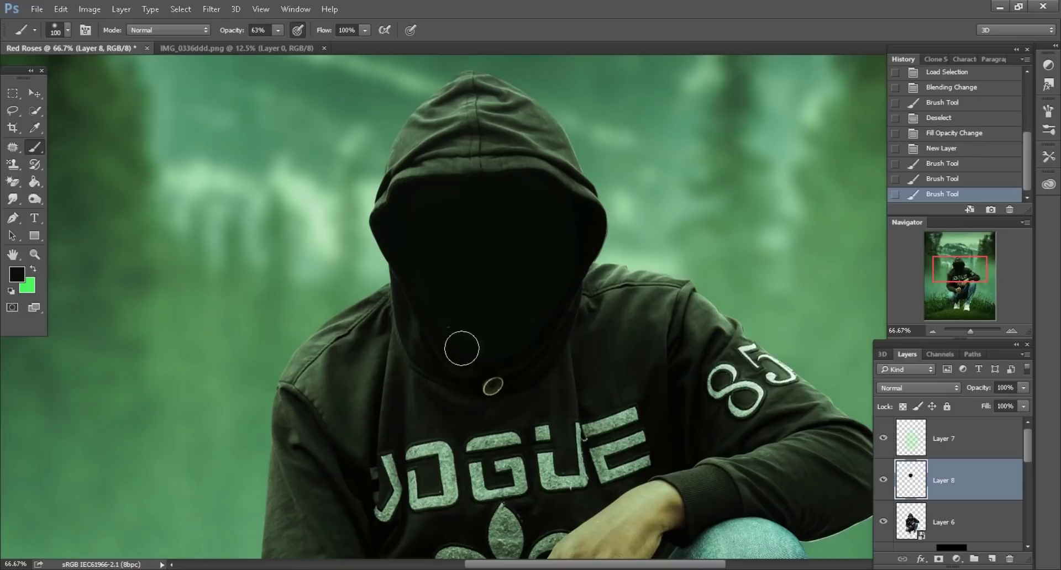
left_click(549, 267)
key("ctrl+minus")
key("ctrl+minus")
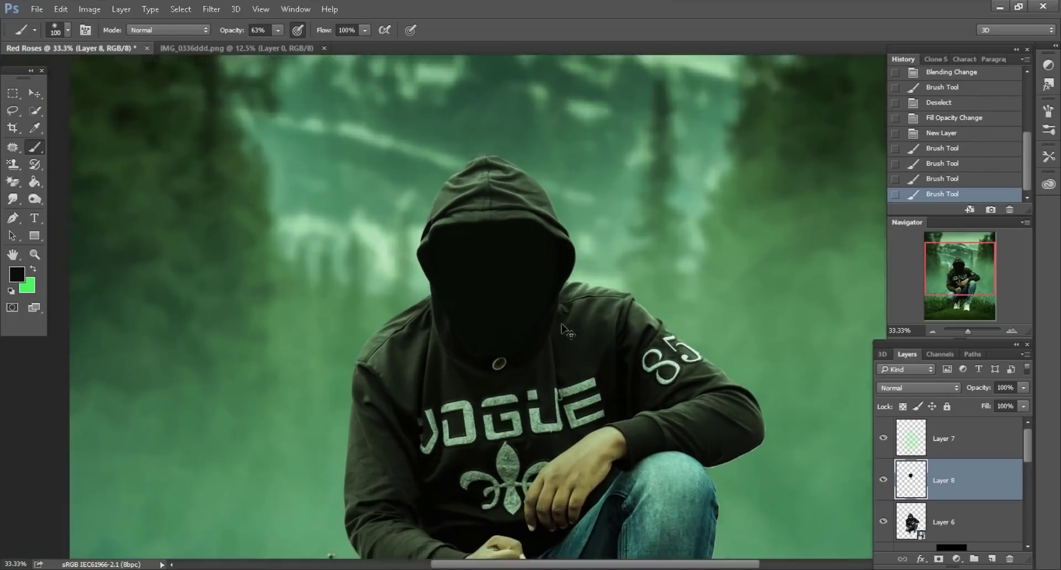
key("ctrl+plus")
left_click(491, 289)
key("ctrl+plus")
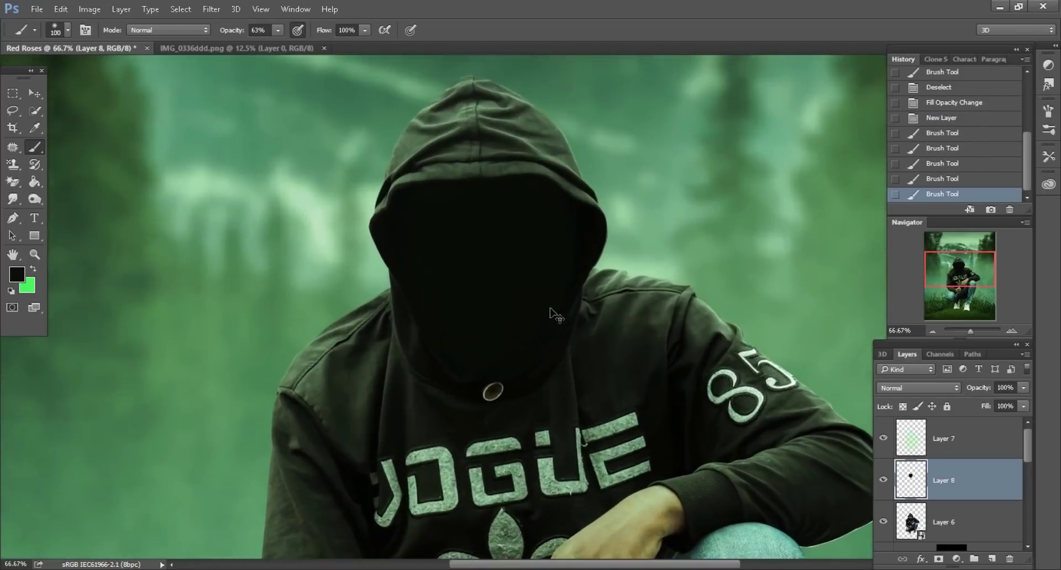
scroll(91, 61, "up", 1)
left_click(88, 10)
mouse_move(109, 42)
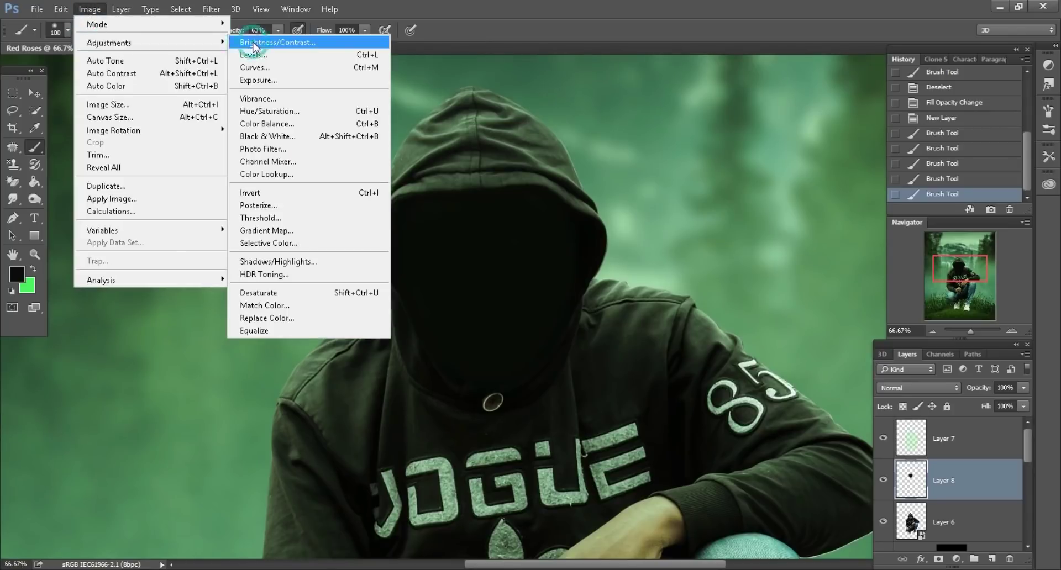
Raise Layer 8's contrast to 100 with Brightness/Contrast and zoom out to the full image
left_click(252, 43)
left_click(162, 280)
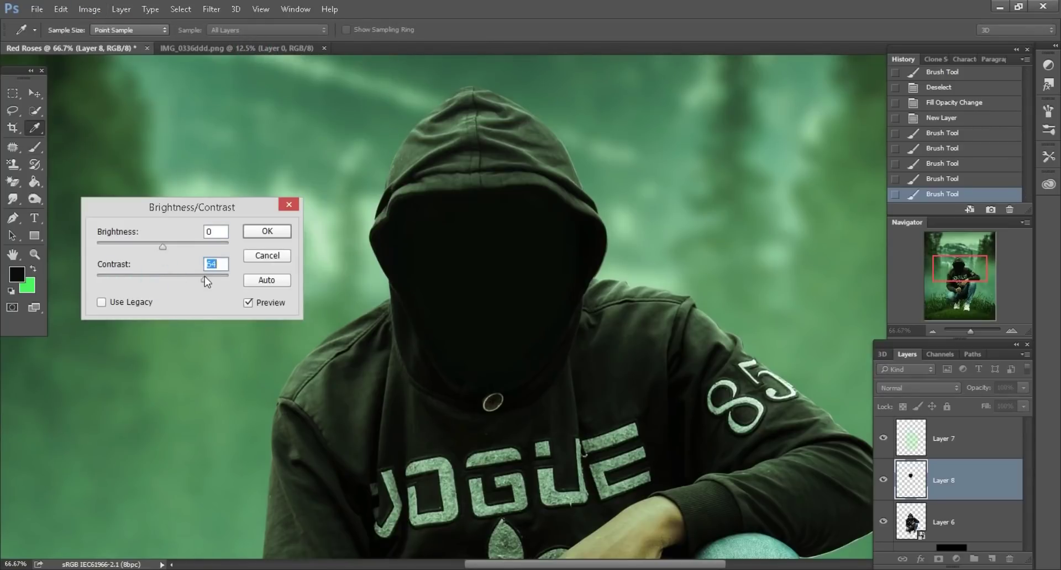
left_click(267, 233)
key("b")
key("ctrl+minus")
key("ctrl+minus")
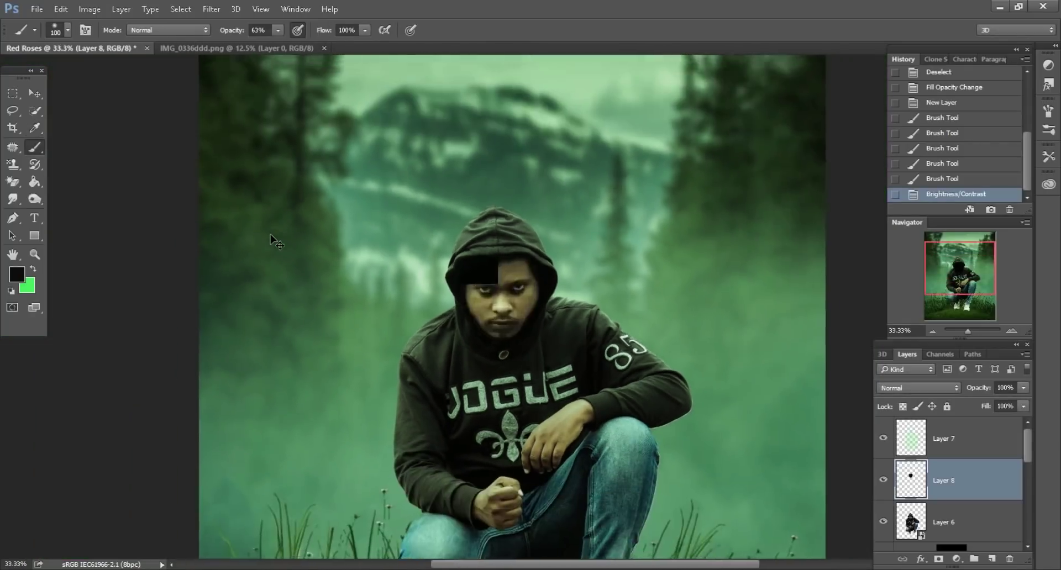
key("ctrl+minus")
key("ctrl+minus")
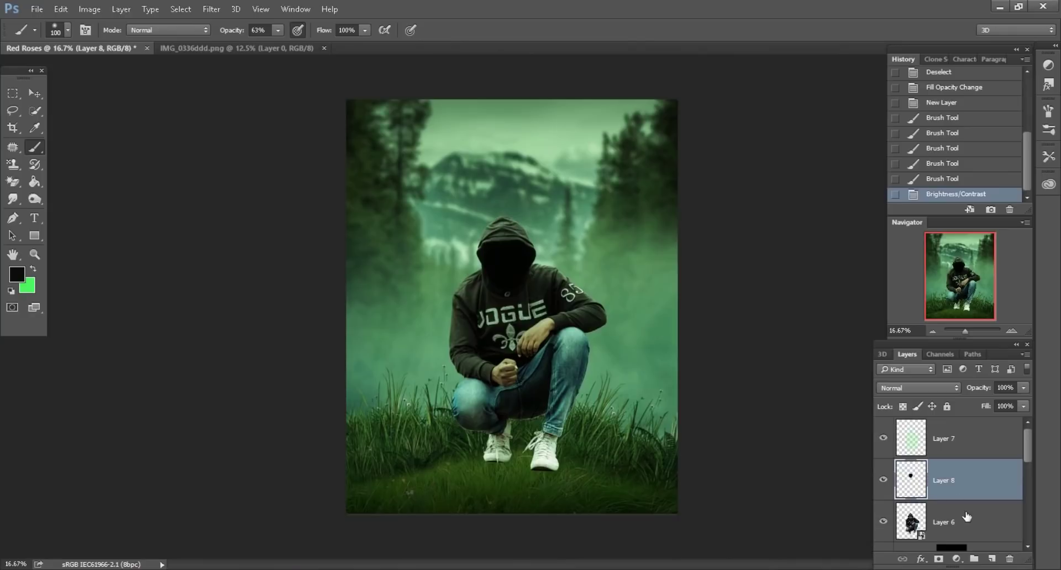
left_click(976, 517)
Add Layer 9 with the figure's outline selected and a lower-opacity, larger brush
left_click(990, 561)
left_click(910, 486, "ctrl")
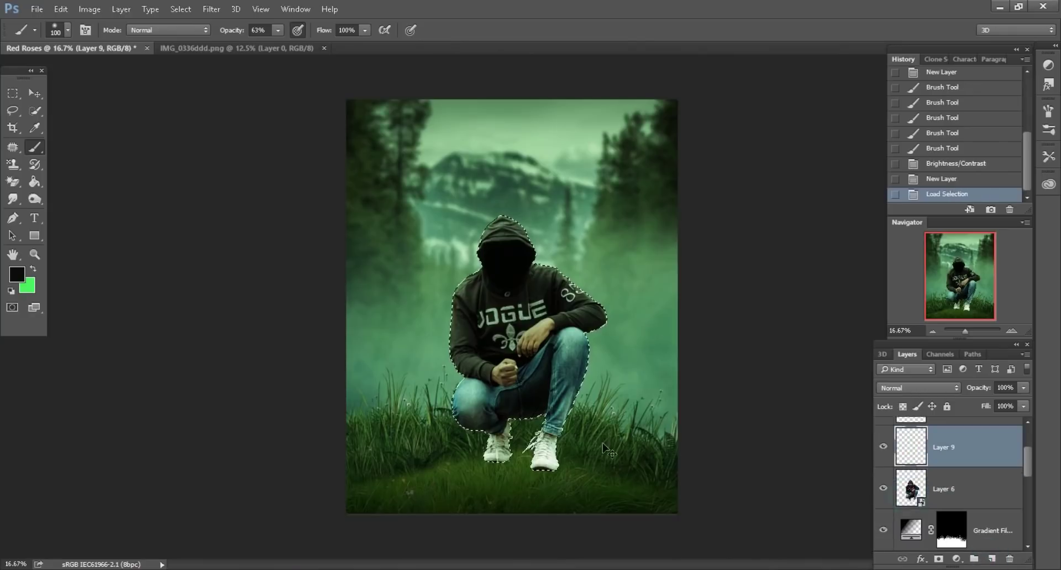
key("ctrl+plus")
key("ctrl+plus")
left_click_drag(232, 35, 231, 34)
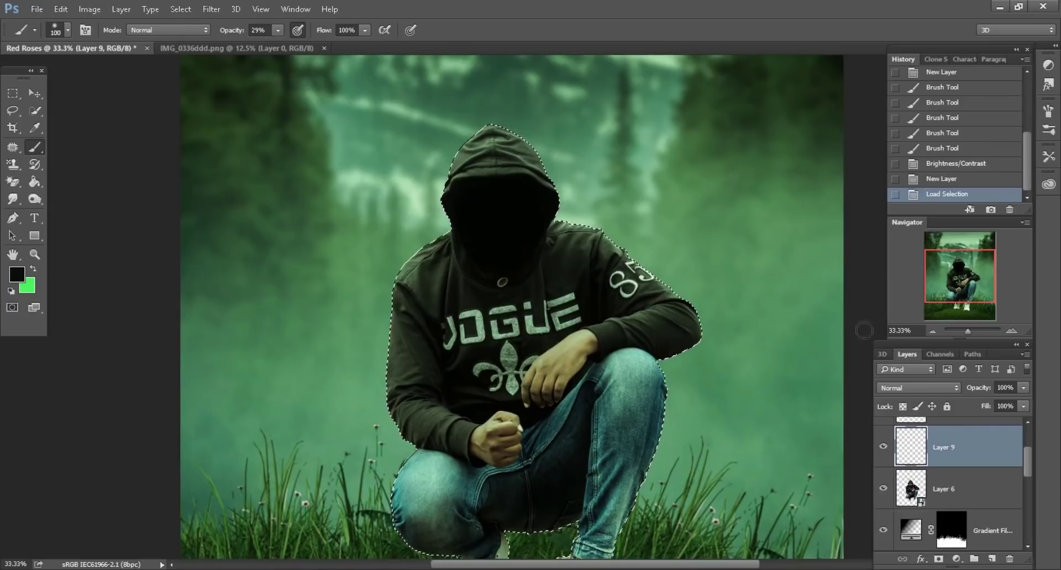
left_click_drag(965, 330, 970, 330)
scroll(583, 415, "down", 5)
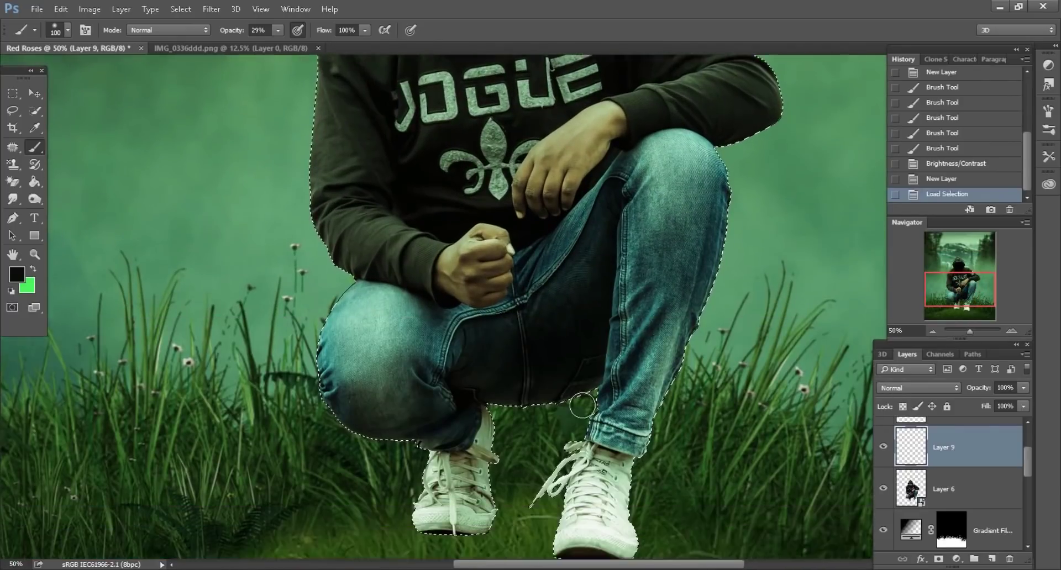
scroll(583, 415, "down", 4)
key("bracketright")
key("bracketright")
key("bracketright")
key("bracketright")
key("bracketright")
key("bracketright")
key("bracketright")
Paint black (000000) over both white shoes so they blend into the grass
mouse_move(597, 398)
left_mouse_down()
mouse_move(612, 424)
mouse_move(580, 427)
left_mouse_up()
key("bracketleft")
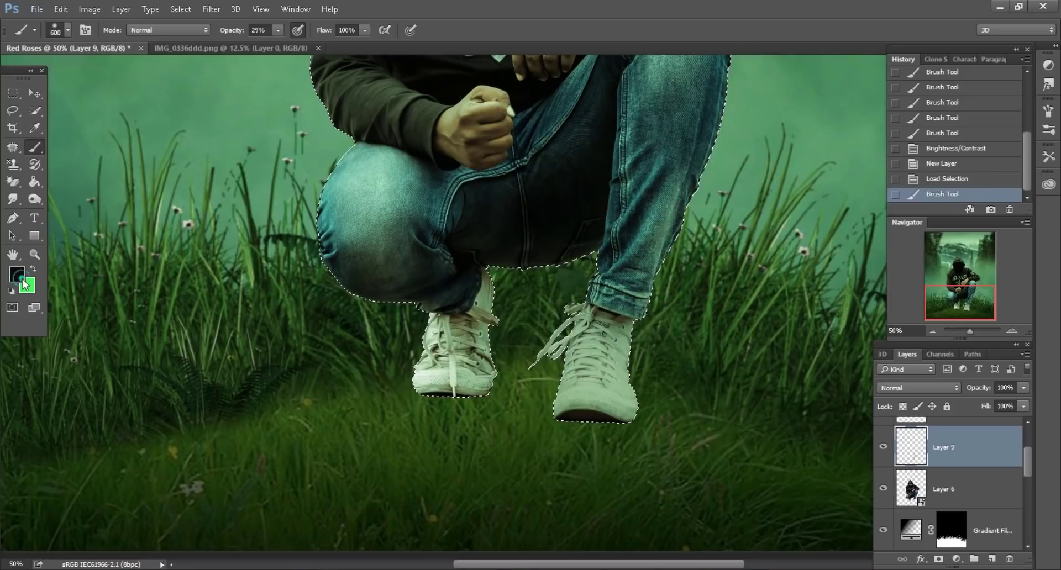
left_click(16, 274)
type("000000")
left_click(890, 128)
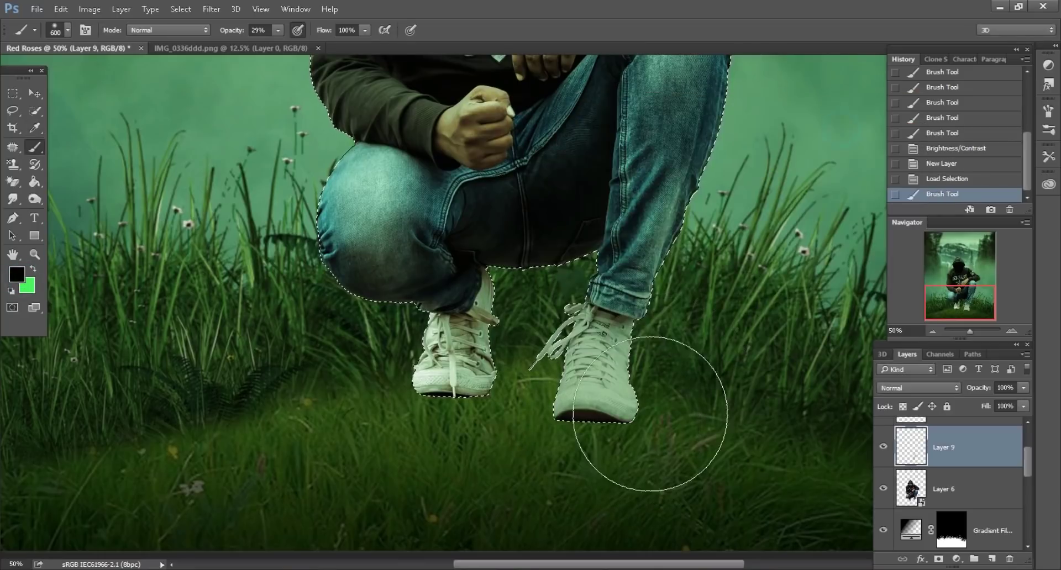
mouse_move(650, 414)
left_mouse_down()
mouse_move(457, 412)
mouse_move(446, 454)
mouse_move(682, 414)
mouse_move(699, 343)
mouse_move(515, 452)
left_mouse_up()
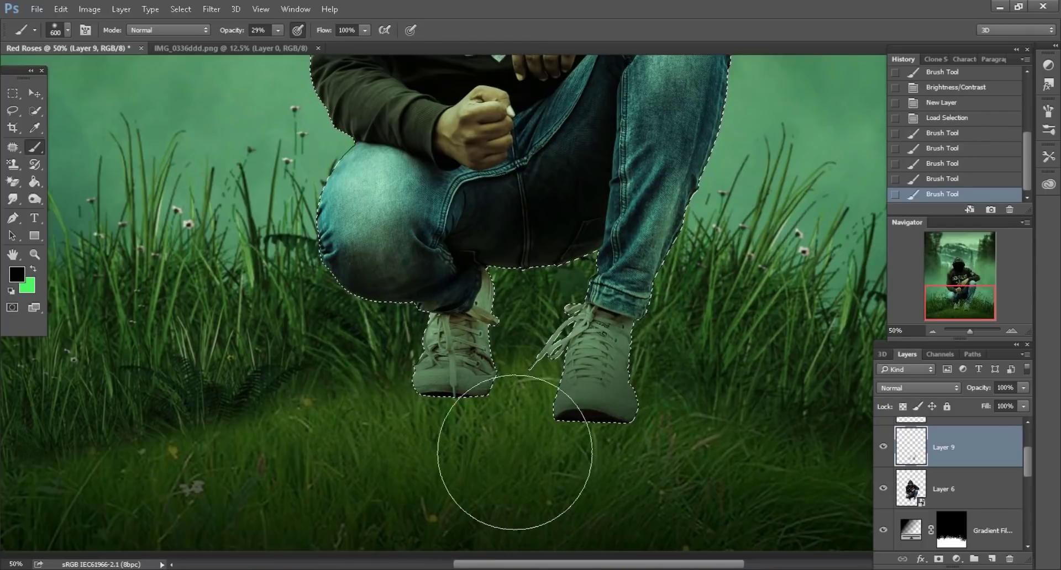
left_click(473, 443)
Clear the figure selection
left_click(13, 110)
left_click(217, 288)
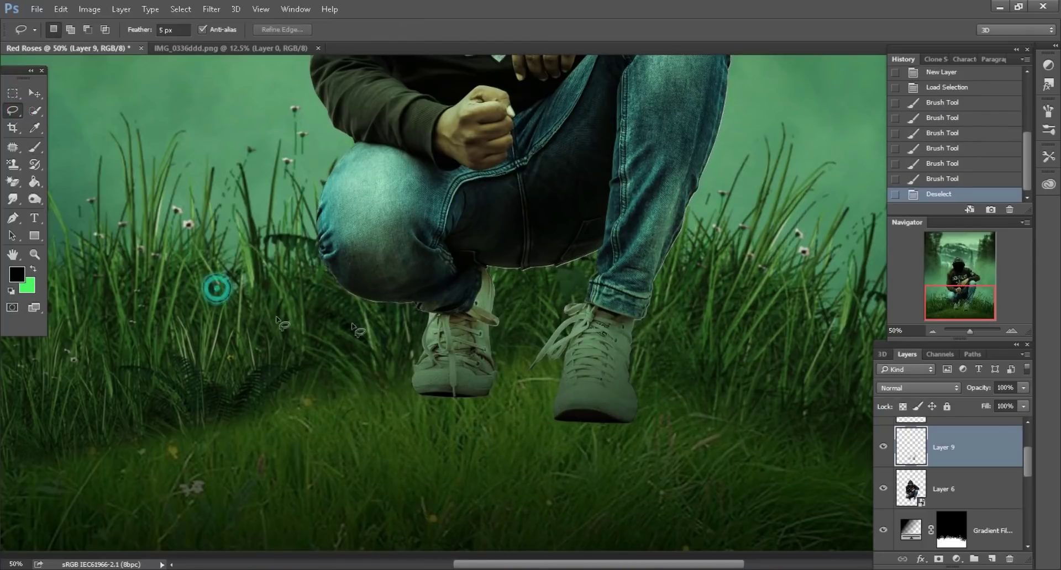
scroll(354, 327, "down", 2)
scroll(630, 332, "down", 2)
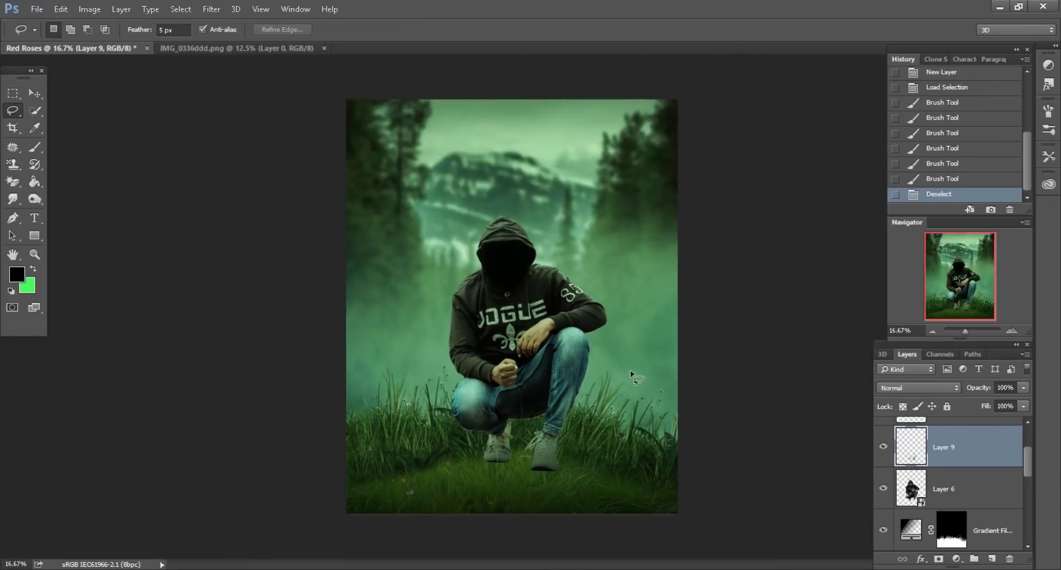
scroll(632, 375, "up", 2)
Close IMG_0336ddd.png and bring Magic.png in from the stock folder
left_click(35, 94)
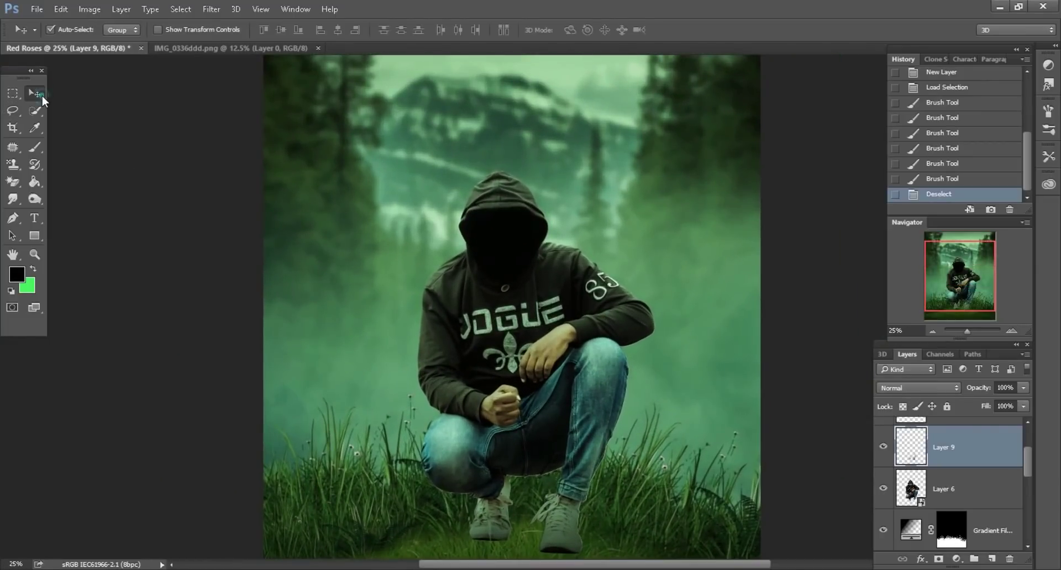
left_click(216, 48)
left_click(318, 48)
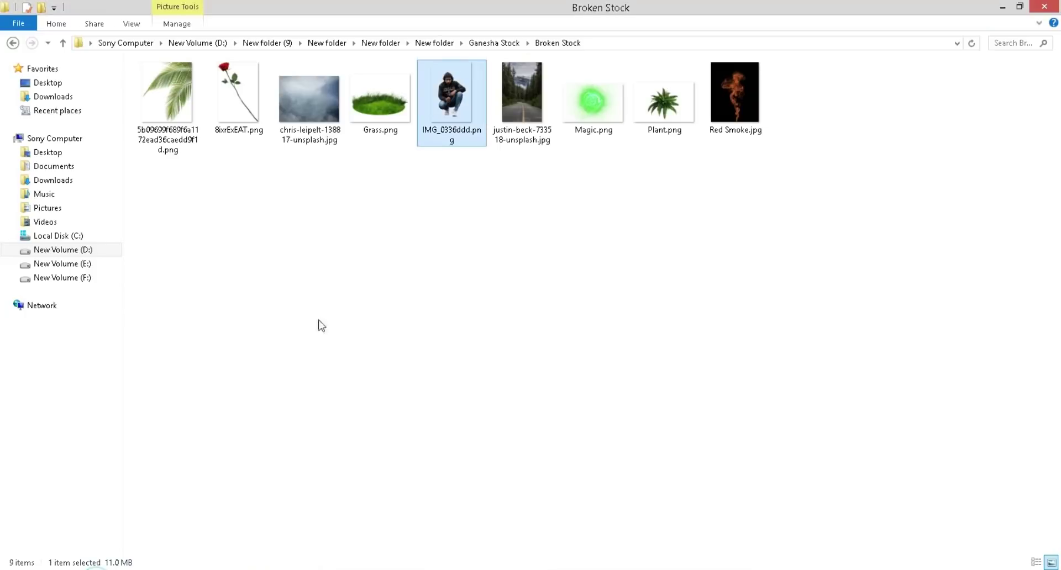
mouse_move(592, 99)
left_mouse_down()
mouse_move(341, 539)
mouse_move(661, 44)
left_mouse_up()
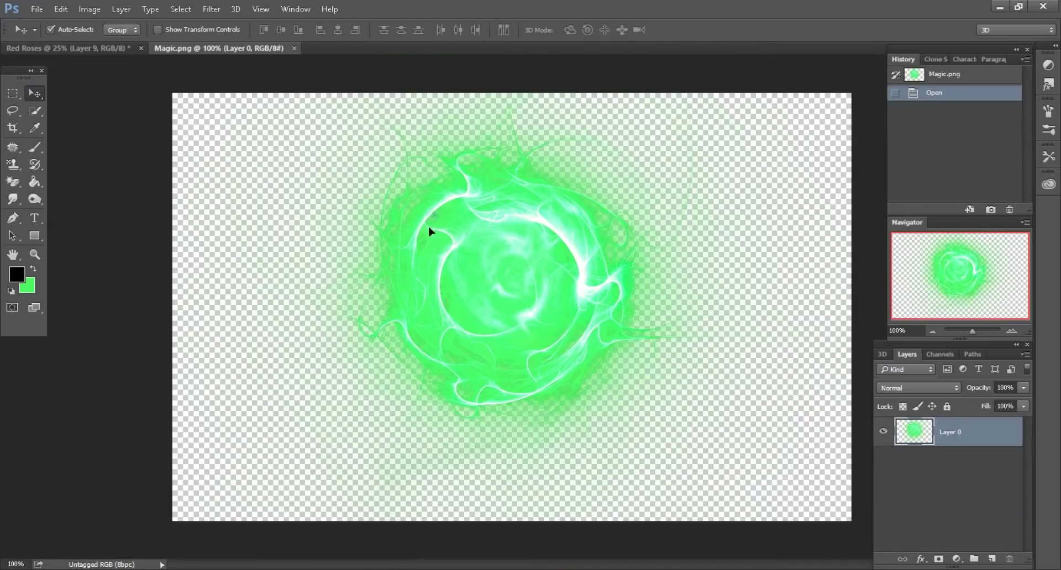
Copy the Magic.png glow into Red Roses below Layer 6 and convert it to a smart object
left_click_drag(431, 231, 516, 290)
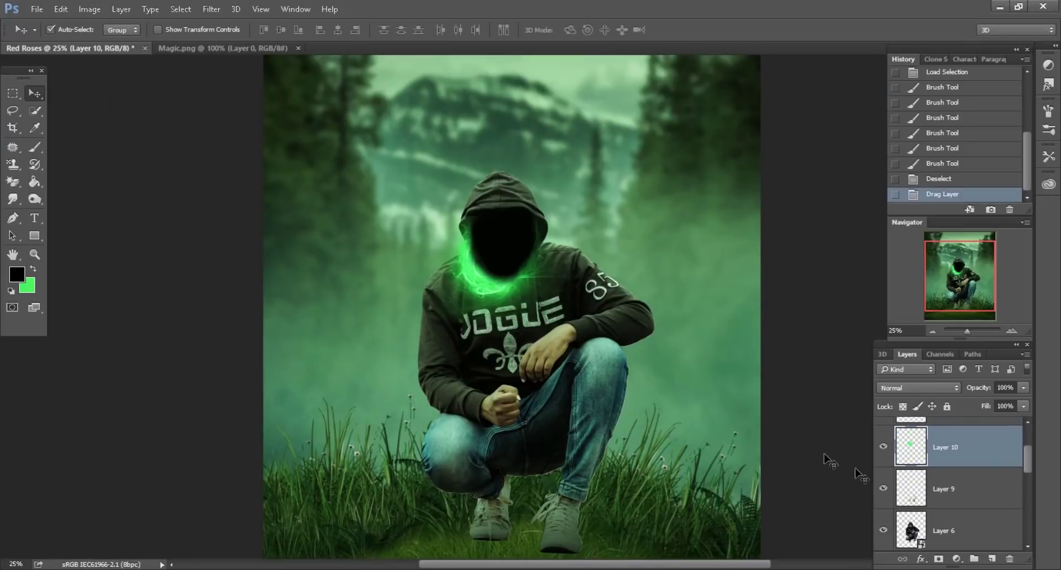
left_click_drag(971, 453, 952, 532)
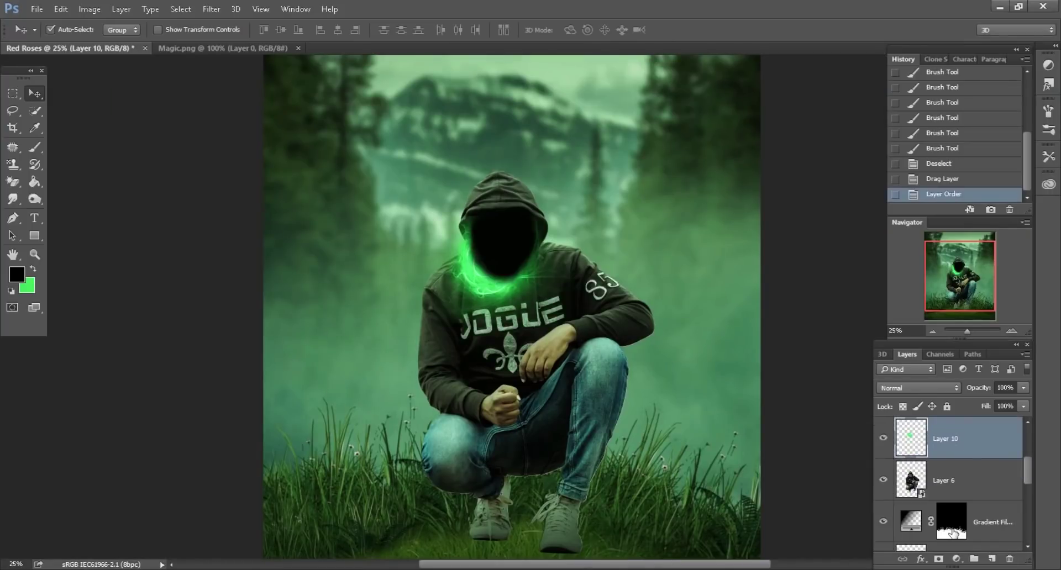
left_click_drag(959, 449, 952, 480)
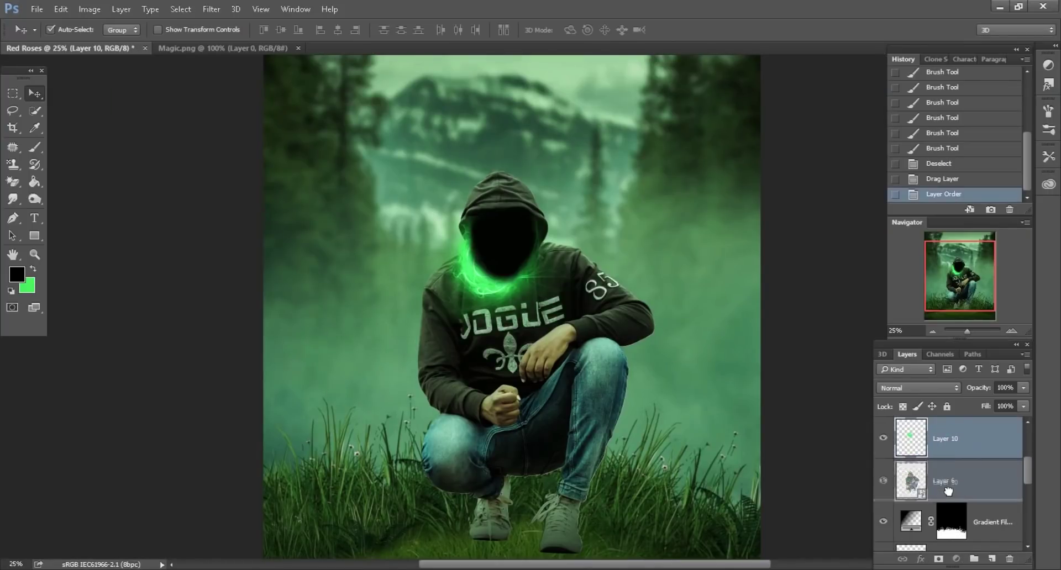
right_click(983, 443)
left_click(786, 227)
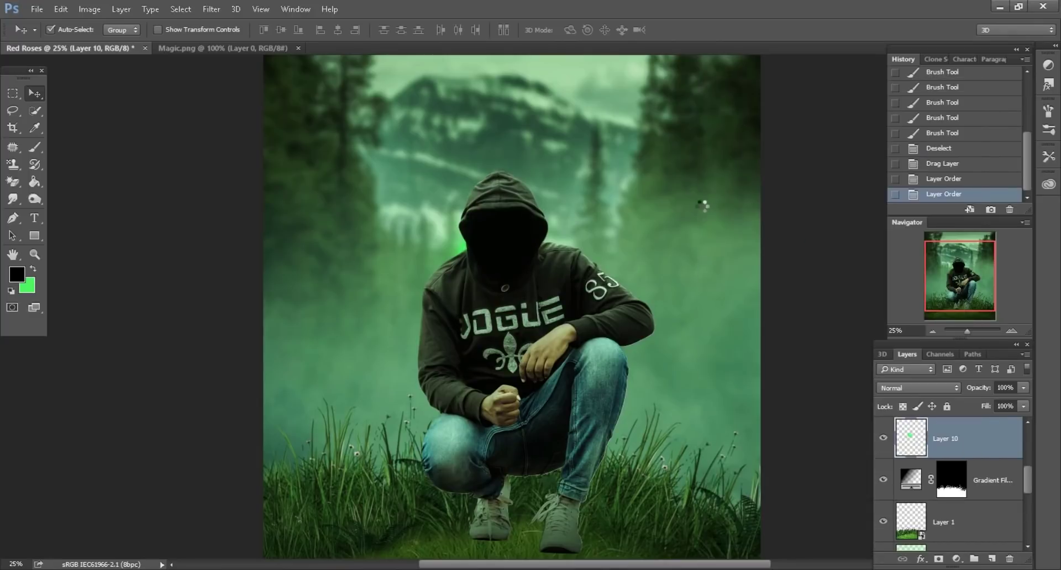
Free-transform the glow to about 465% and position it behind the man's head
key("ctrl+minus")
left_click(61, 9)
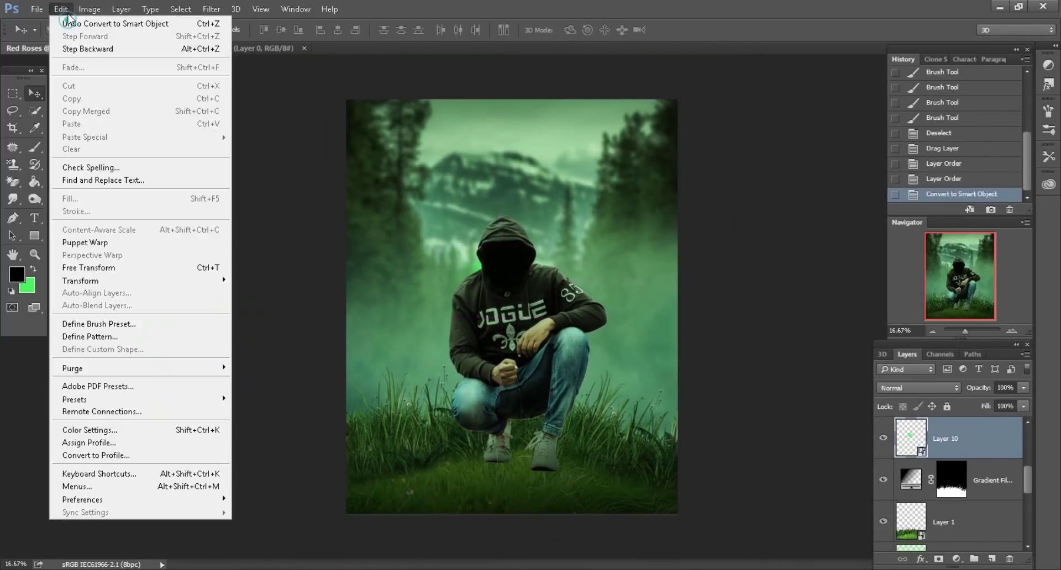
left_click(102, 267)
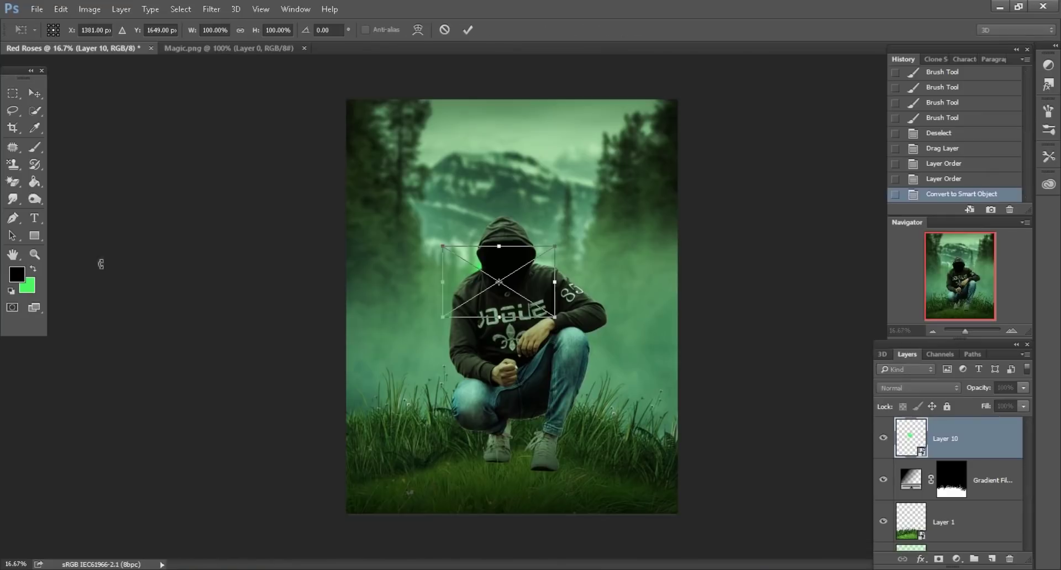
left_click_drag(257, 29, 494, 14)
left_click_drag(477, 184, 504, 154)
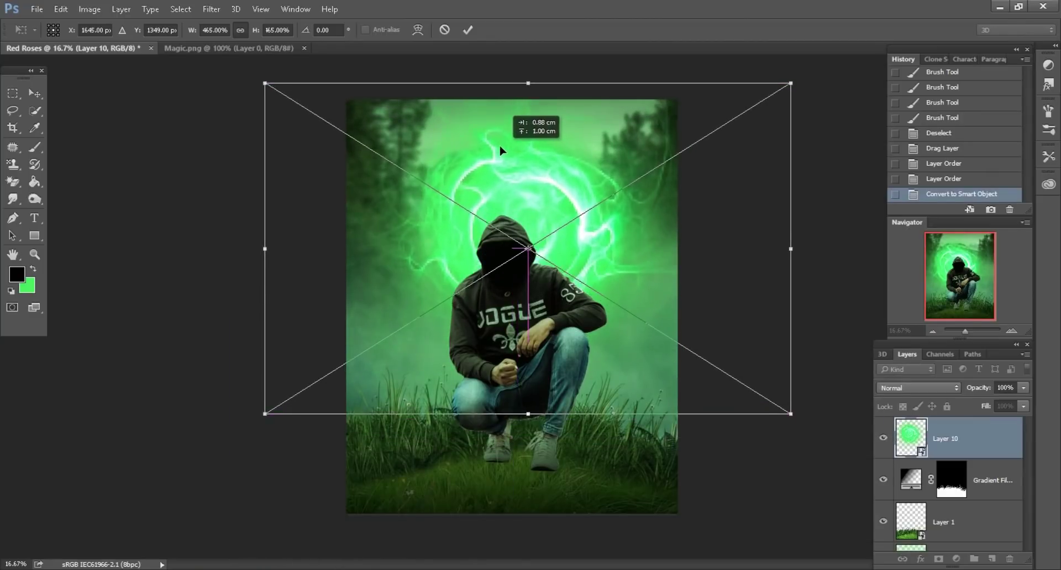
left_click_drag(504, 154, 495, 155)
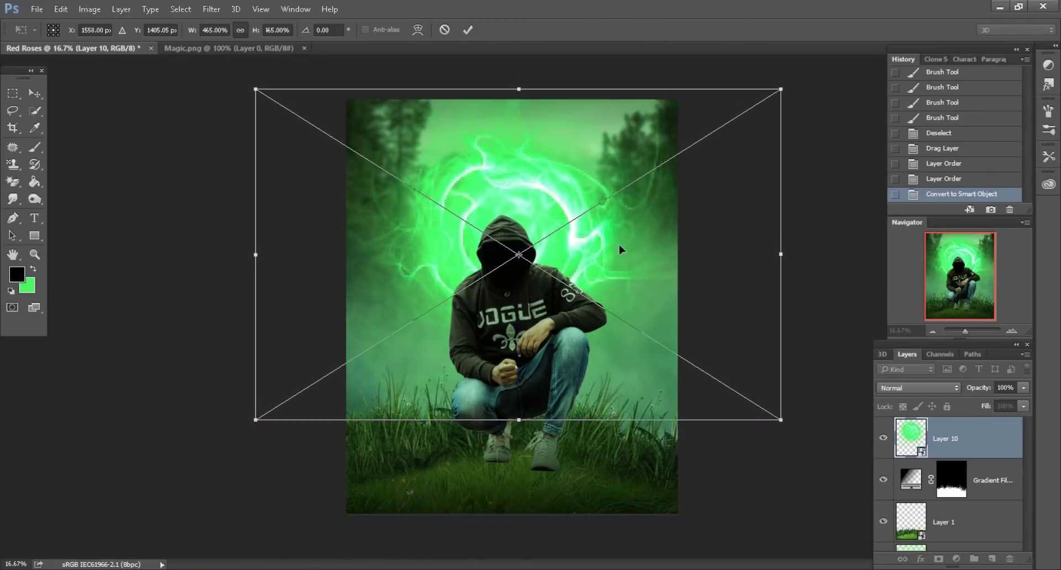
left_click(469, 30)
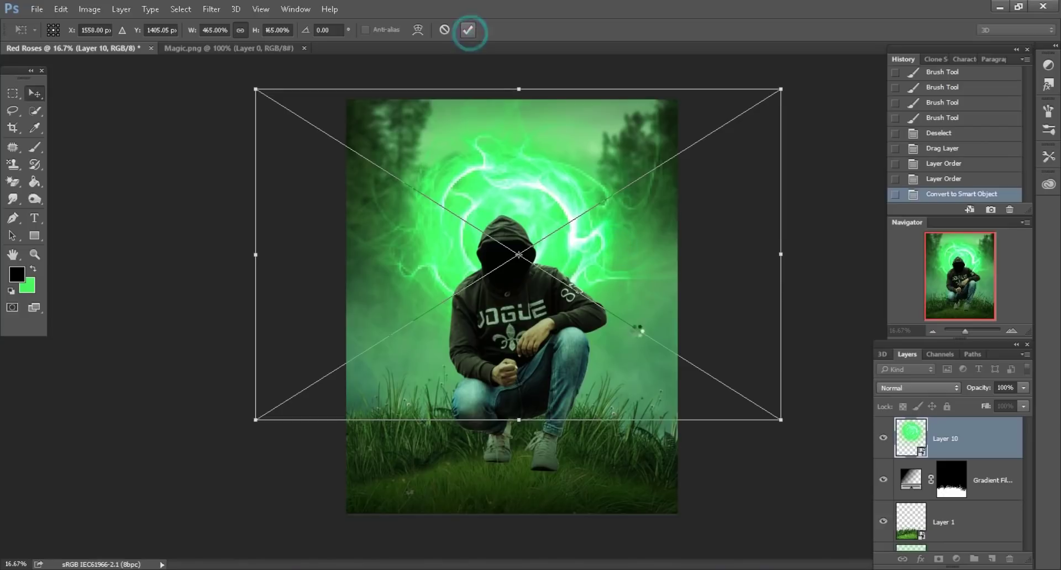
key("ctrl+plus")
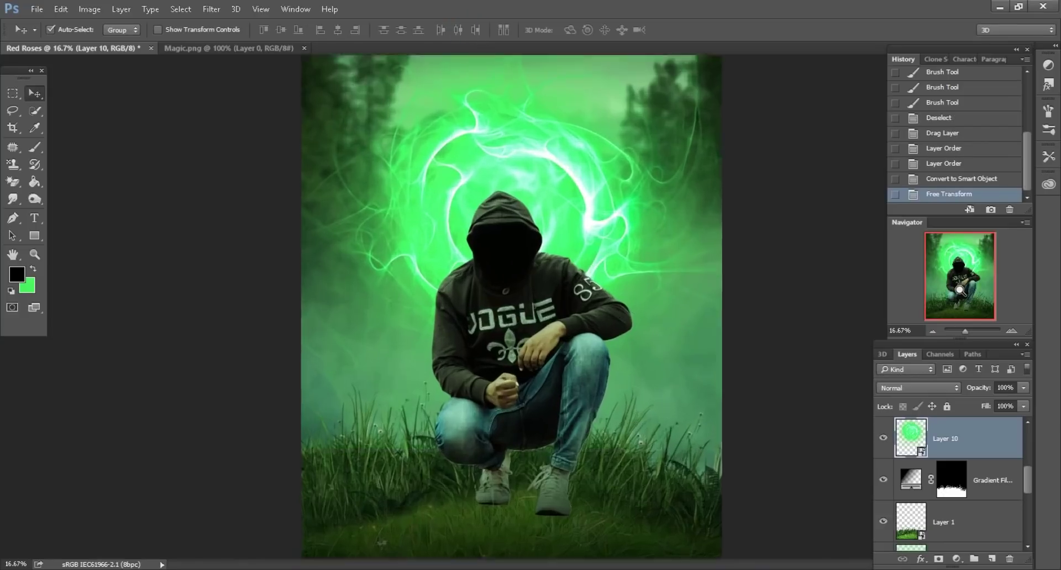
scroll(698, 426, "down", 1)
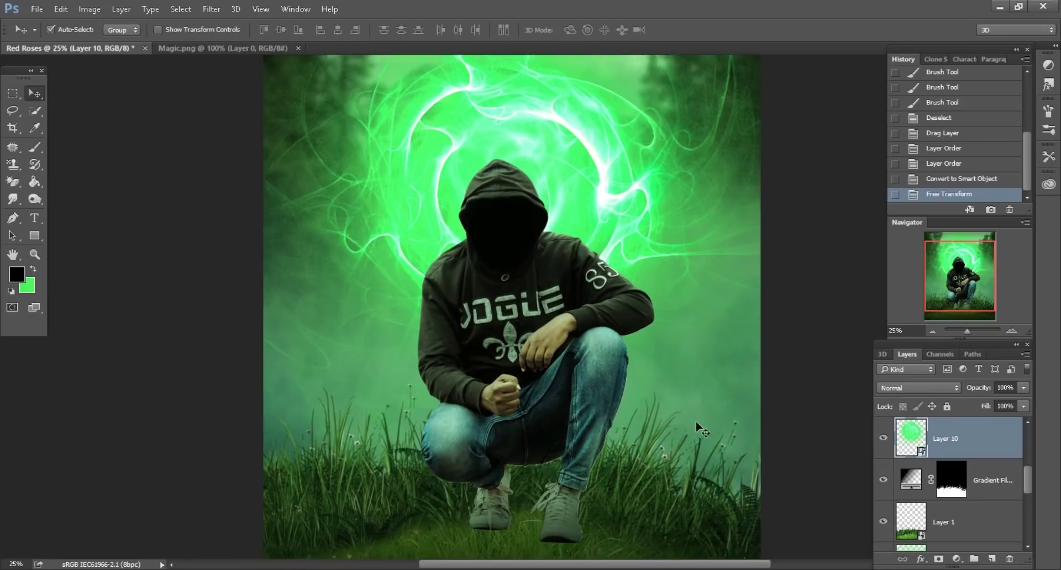
scroll(697, 427, "down", 1)
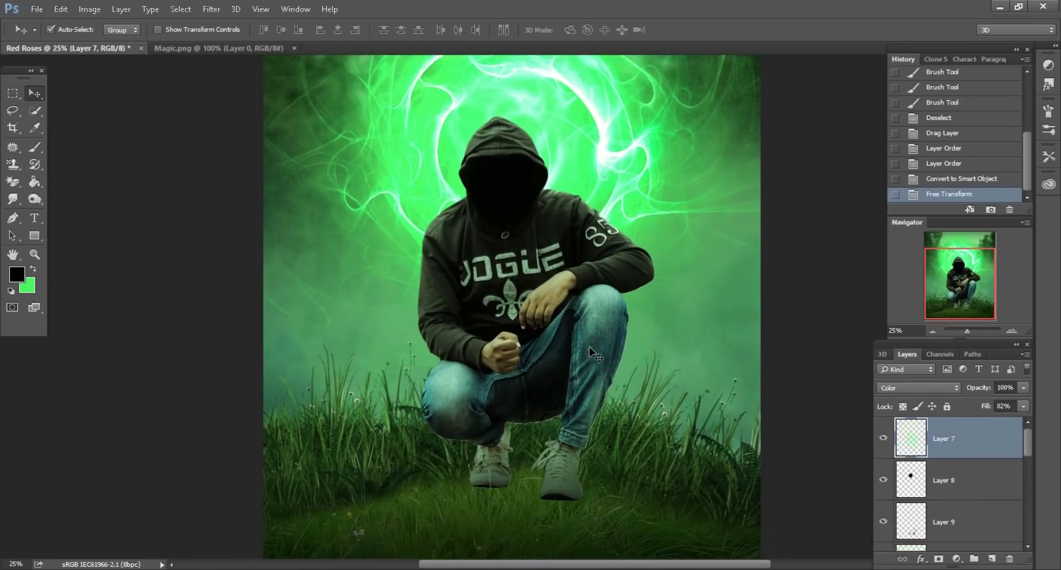
Rasterize the man's Layer 6 and add a layer mask to it
scroll(976, 497, "down", 2)
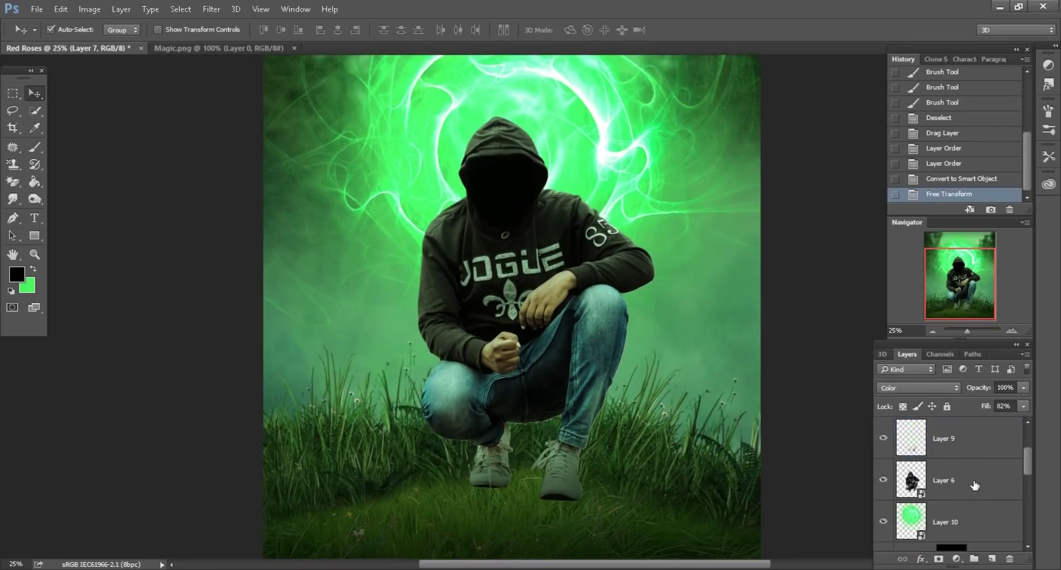
left_click(974, 483)
left_click(35, 148)
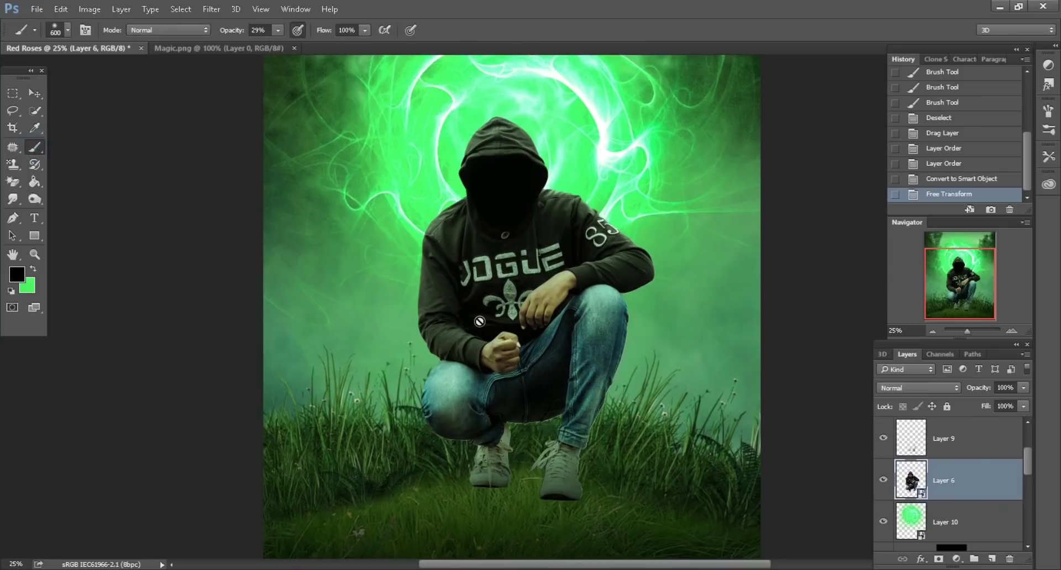
left_click(479, 322)
left_click(504, 232)
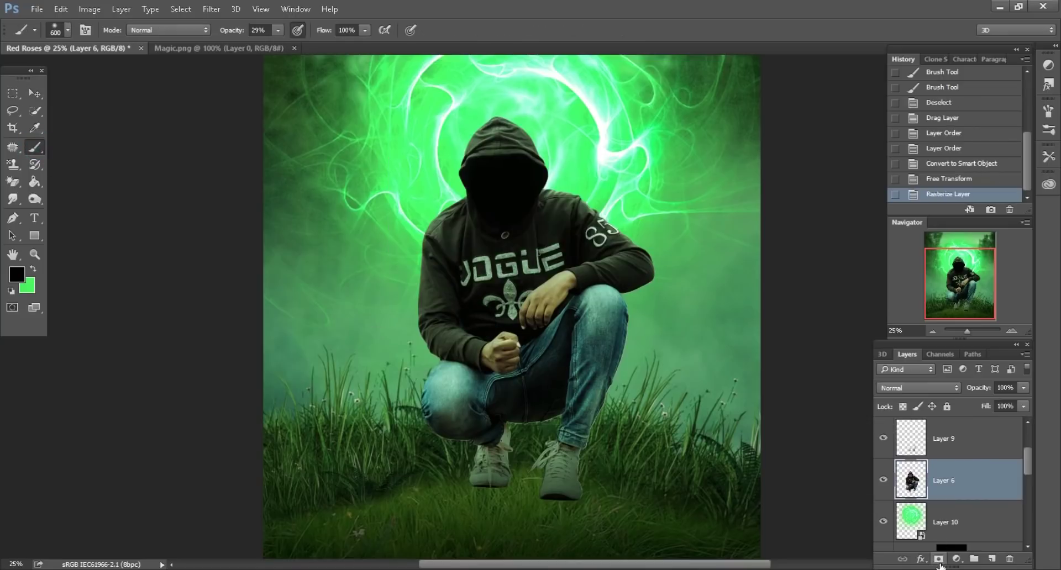
left_click(939, 560)
Mask the bottoms of both shoes on Layer 6 so they sink into the grass
key("ctrl+plus")
key("0")
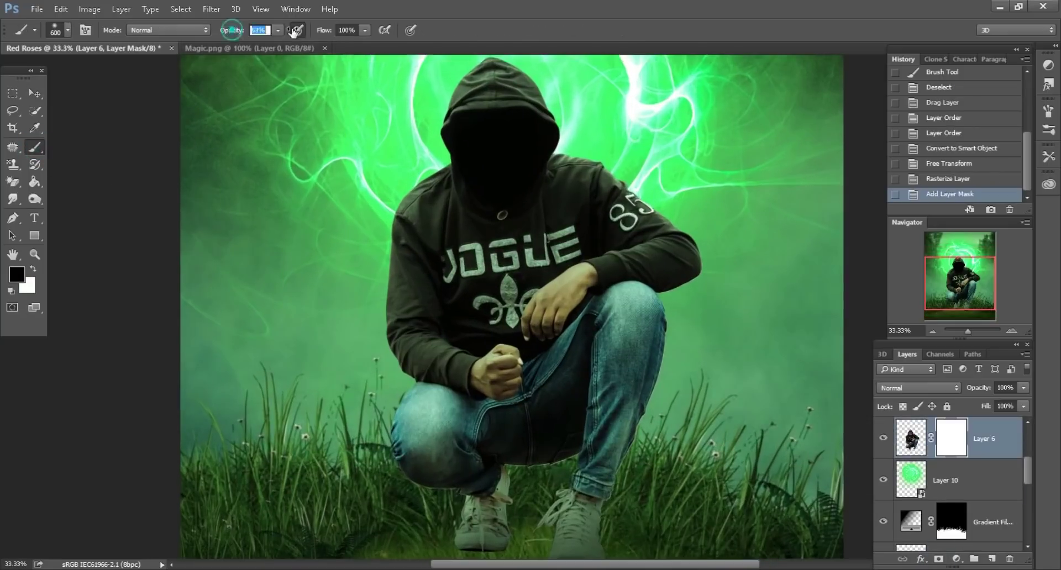
key("bracketleft")
key("bracketleft")
key("bracketleft")
left_click_drag(932, 291, 957, 313)
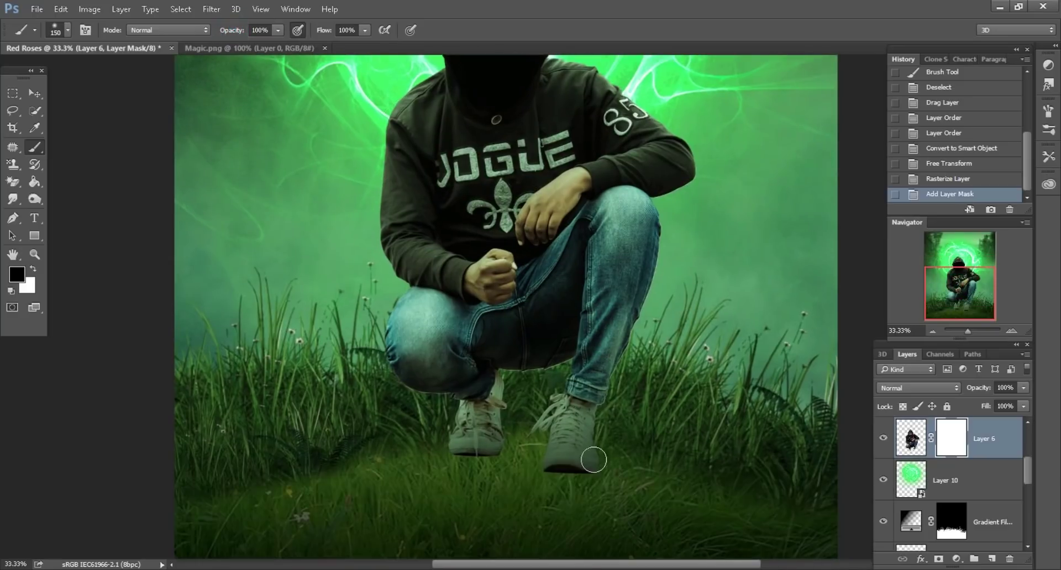
key("bracketright")
key("bracketright")
key("bracketright")
mouse_move(552, 480)
left_mouse_down()
mouse_move(540, 480)
mouse_move(572, 493)
mouse_move(592, 462)
left_mouse_up()
key("bracketright")
key("bracketright")
mouse_move(503, 474)
left_mouse_down()
mouse_move(451, 463)
mouse_move(545, 467)
mouse_move(573, 486)
left_mouse_up()
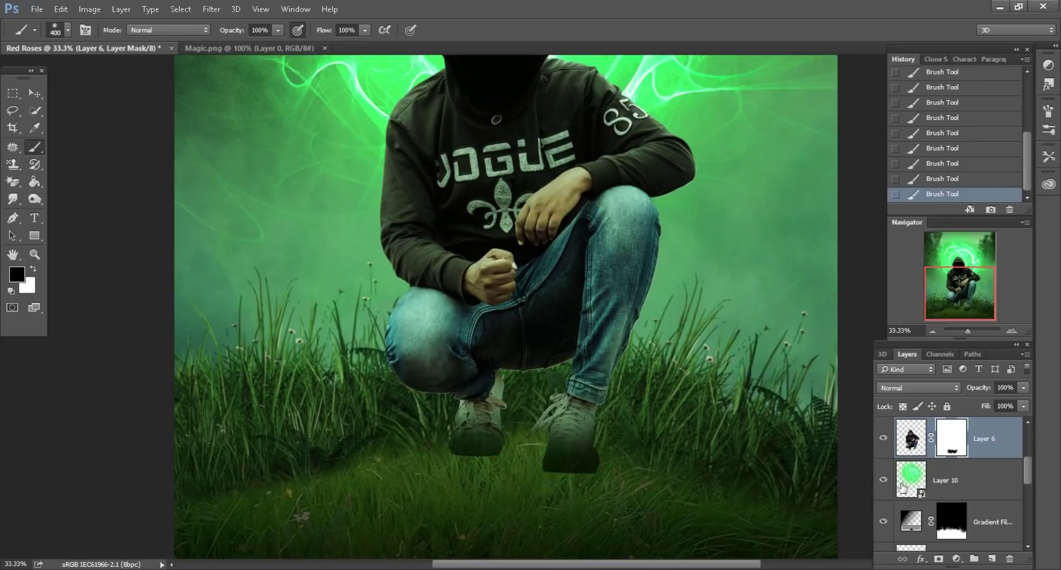
scroll(943, 474, "up", 1)
Add a layer mask to Layer 9 and paint out its area near the shoes
left_click(944, 446)
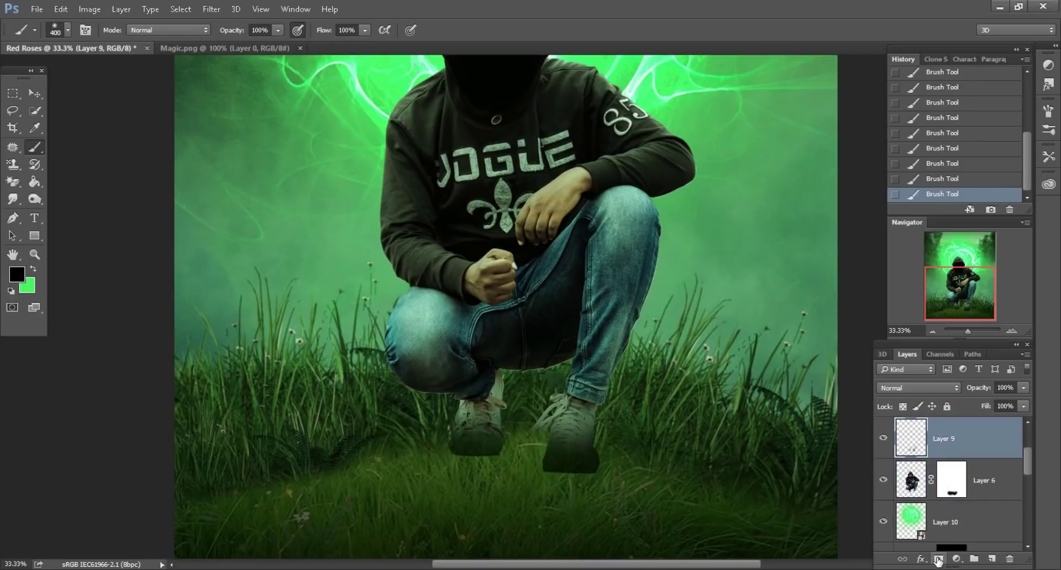
left_click(938, 560)
mouse_move(599, 485)
left_mouse_down()
mouse_move(450, 474)
mouse_move(492, 483)
left_mouse_up()
key("ctrl+minus")
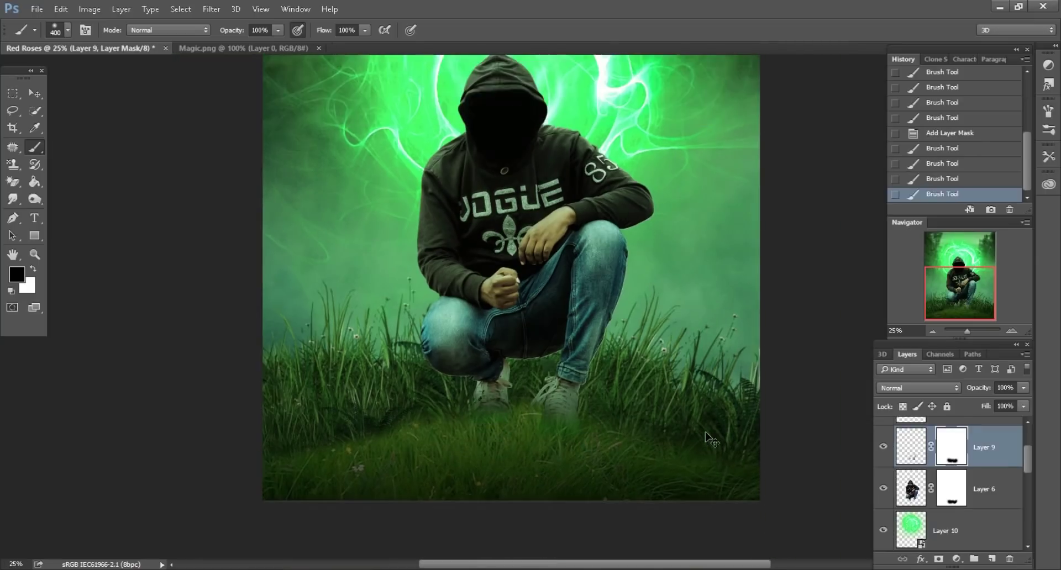
key("ctrl+plus")
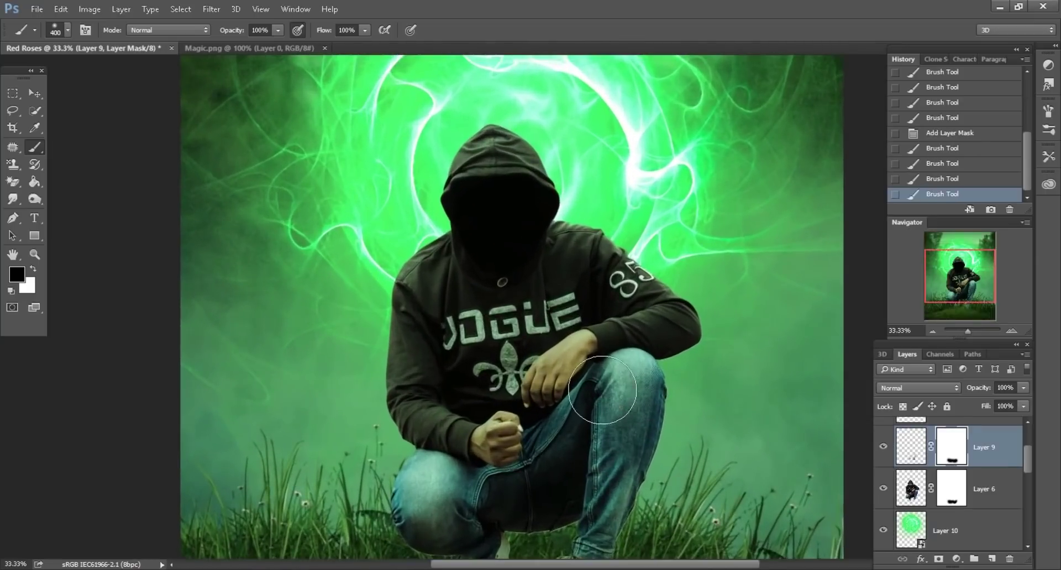
scroll(602, 390, "up", 1)
left_click(988, 489)
Apply Layer 6's mask and add Overlay Layer 11 with the man's outline selected
right_click(951, 489)
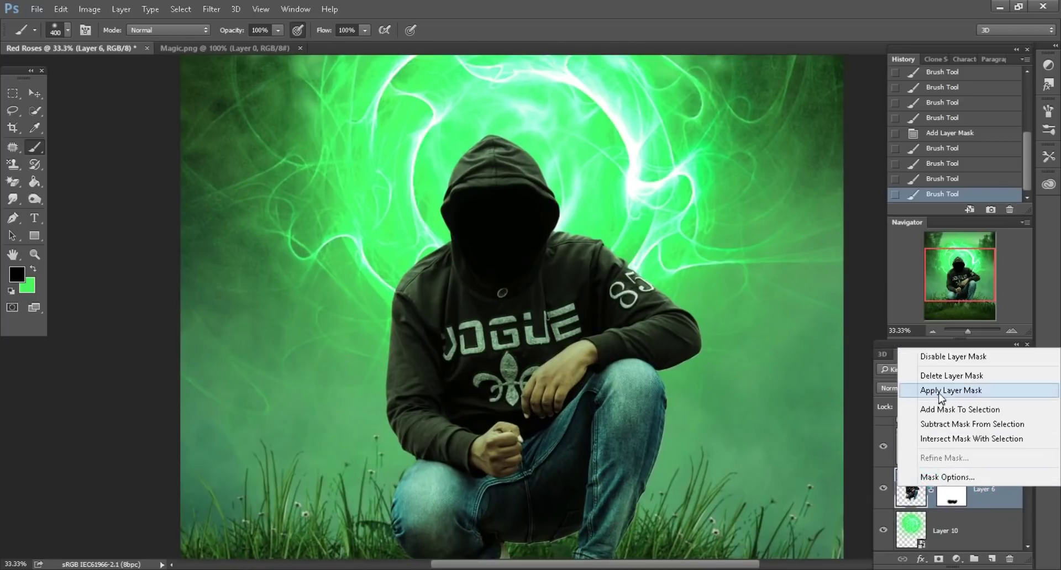
left_click(938, 390)
left_click(993, 561)
left_click(913, 480, "ctrl")
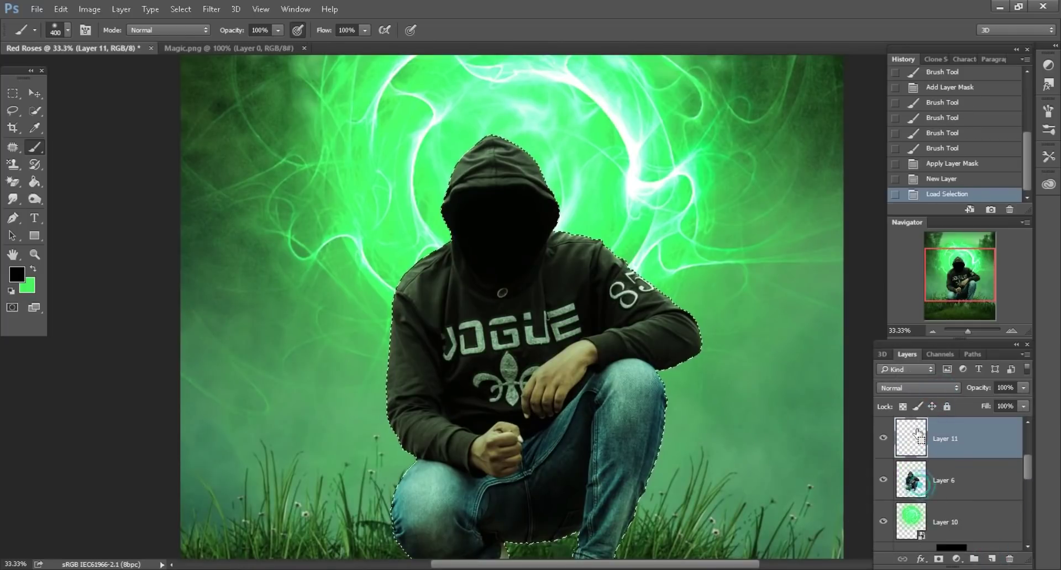
left_click(914, 388)
left_click(906, 250)
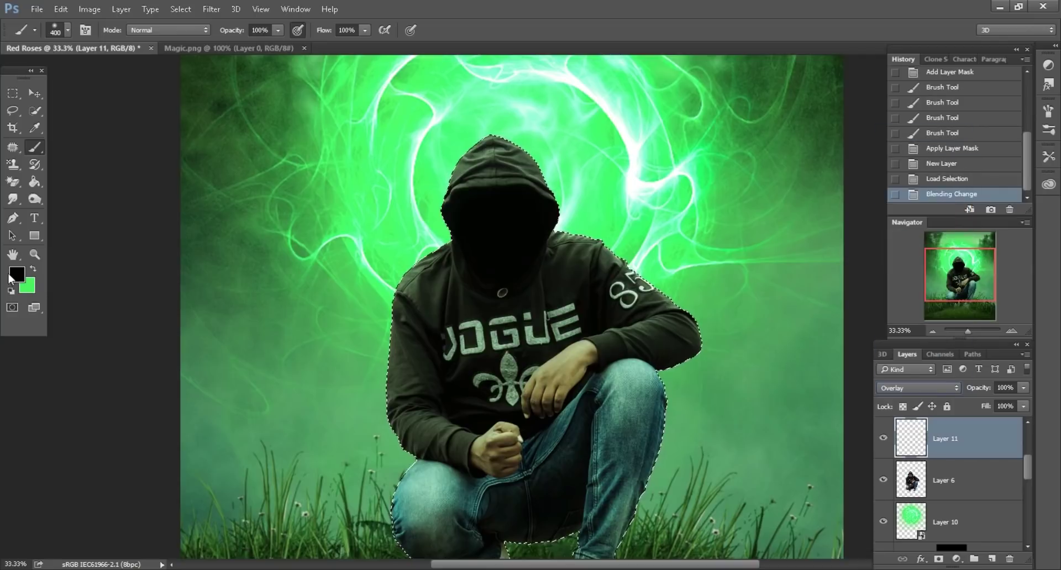
Choose a light green foreground and set the brush to 49% opacity, size 200
left_click(18, 274)
mouse_move(612, 150)
left_mouse_down()
mouse_move(638, 122)
mouse_move(598, 119)
left_mouse_up()
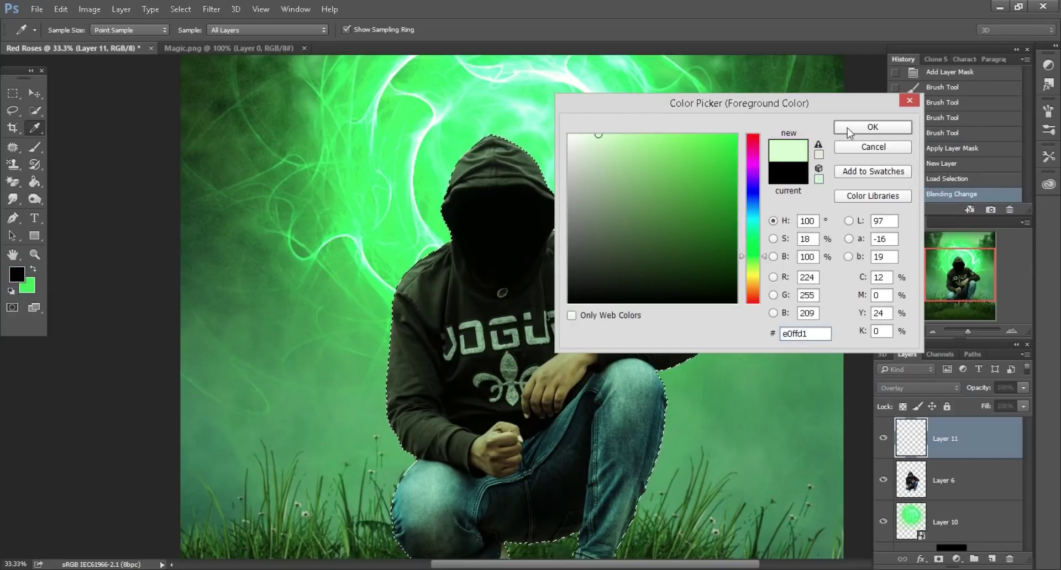
left_click(848, 130)
key("b")
key("ctrl+plus")
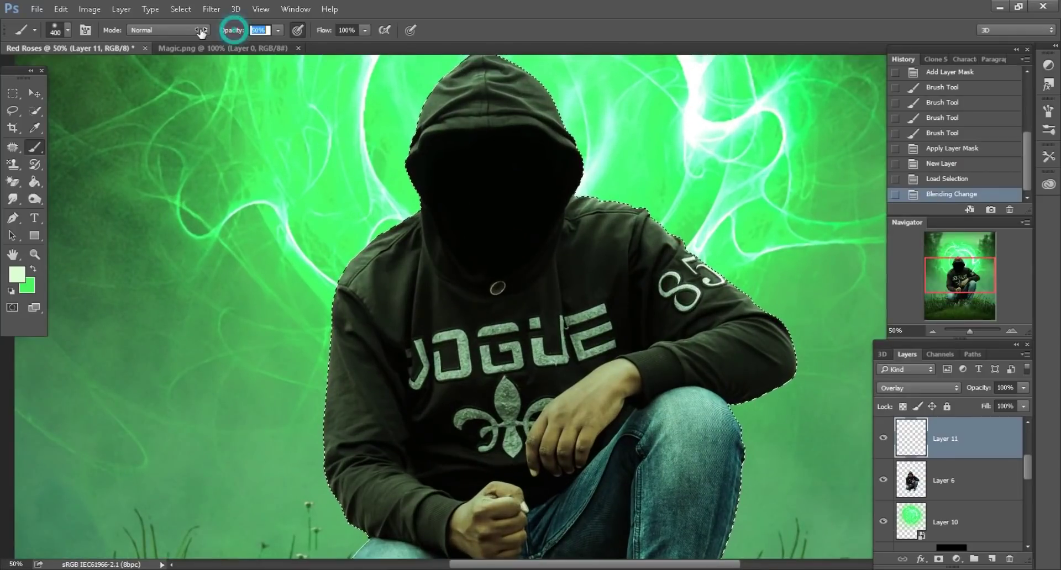
type("49")
key("Return")
scroll(675, 241, "up", 3)
key("bracketleft")
key("bracketleft")
key("bracketleft")
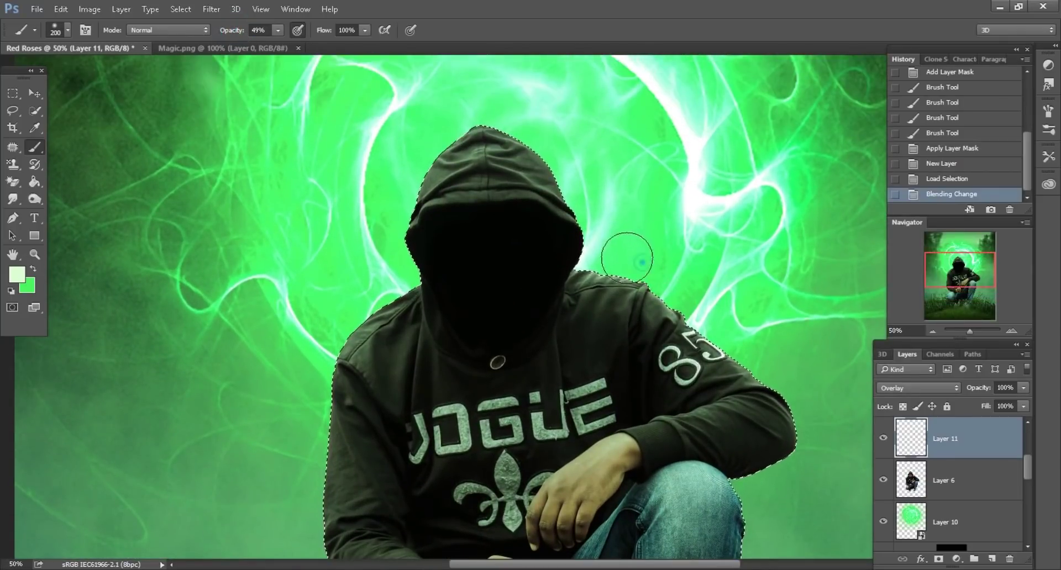
Paint light green glow along the hood, arm and both sides of the figure
left_click_drag(803, 396, 821, 442)
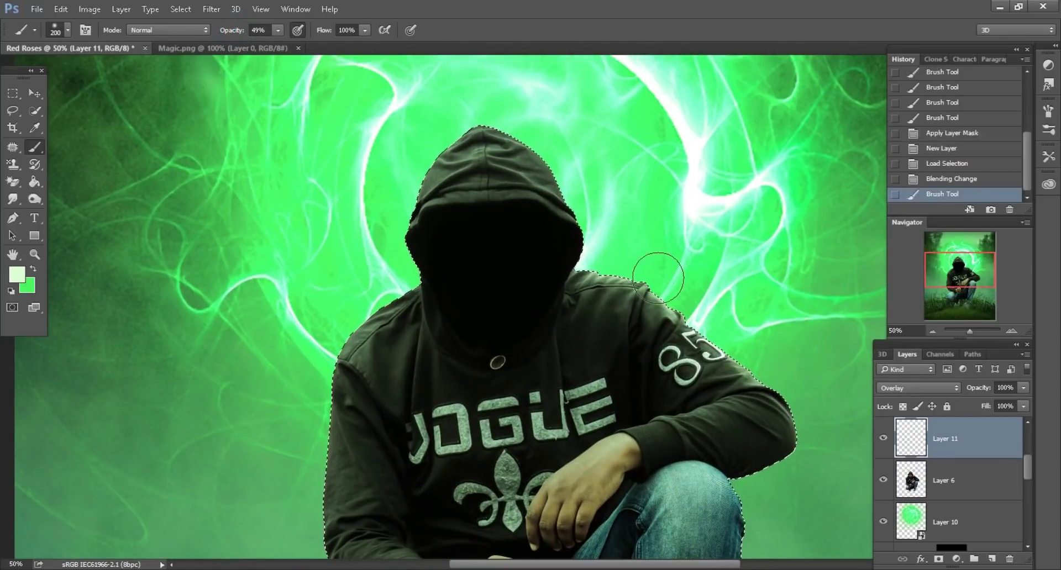
scroll(821, 442, "up", 3)
mouse_move(616, 261)
left_mouse_down()
mouse_move(540, 173)
mouse_move(504, 151)
mouse_move(604, 248)
left_mouse_up()
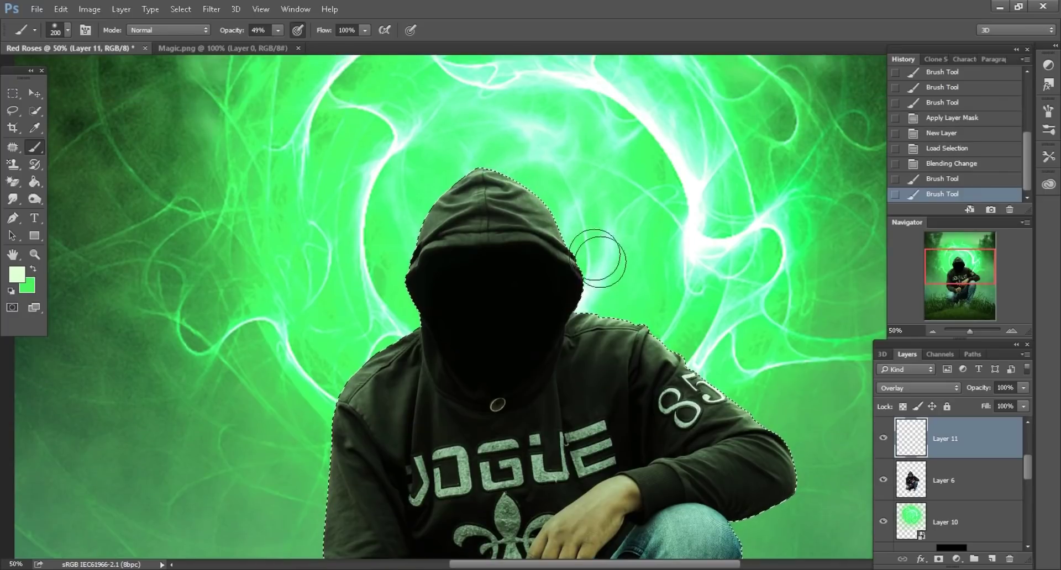
left_click_drag(486, 142, 381, 253)
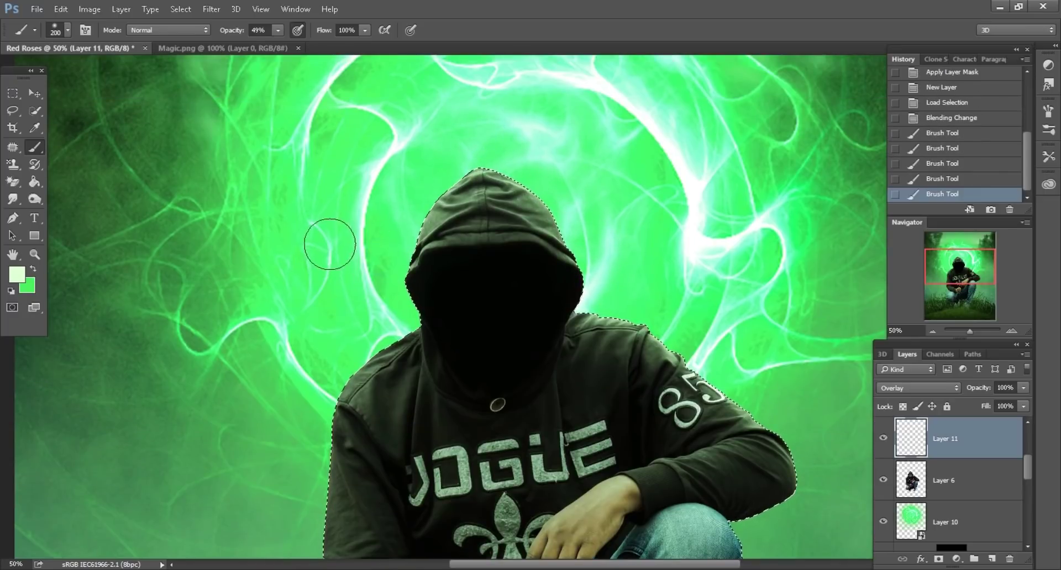
scroll(332, 249, "down", 3)
key("bracketleft")
left_click_drag(348, 304, 304, 514)
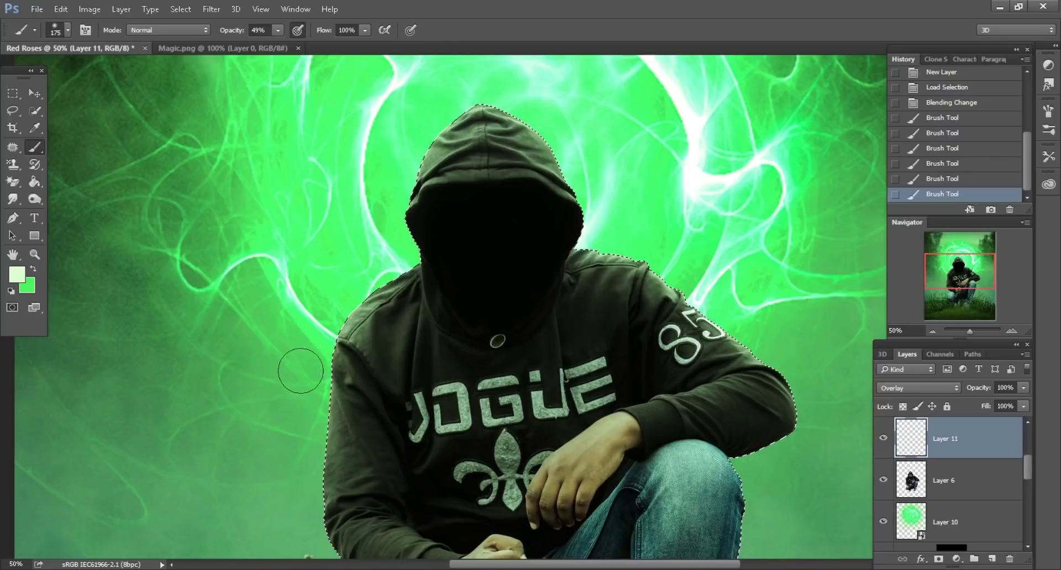
left_click(447, 114)
scroll(447, 114, "up", 2)
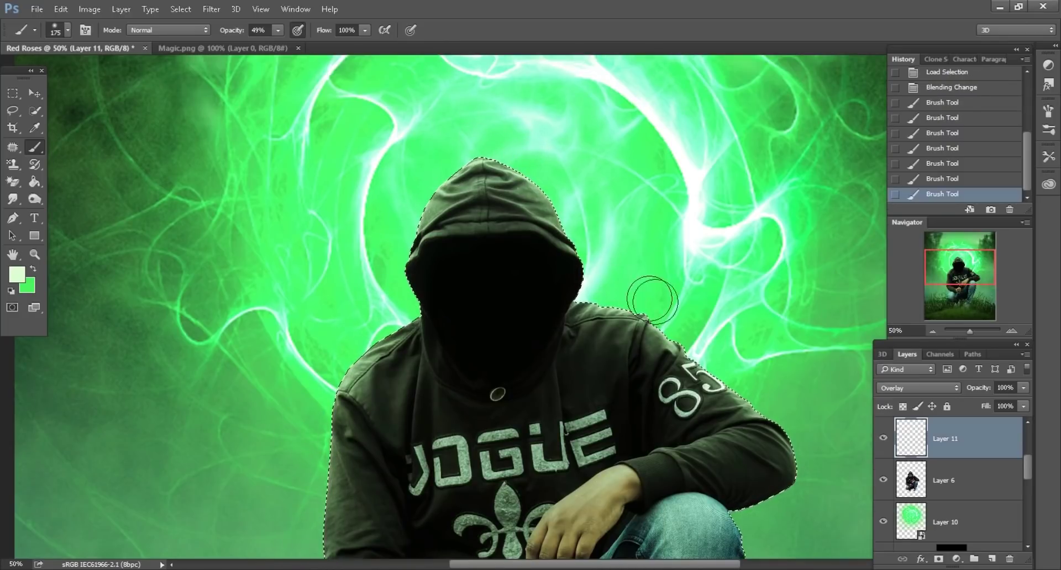
Deselect, close Magic.png, and open the rose image 8ixrExEAT.png
left_click(13, 110)
key("alt+bracketleft")
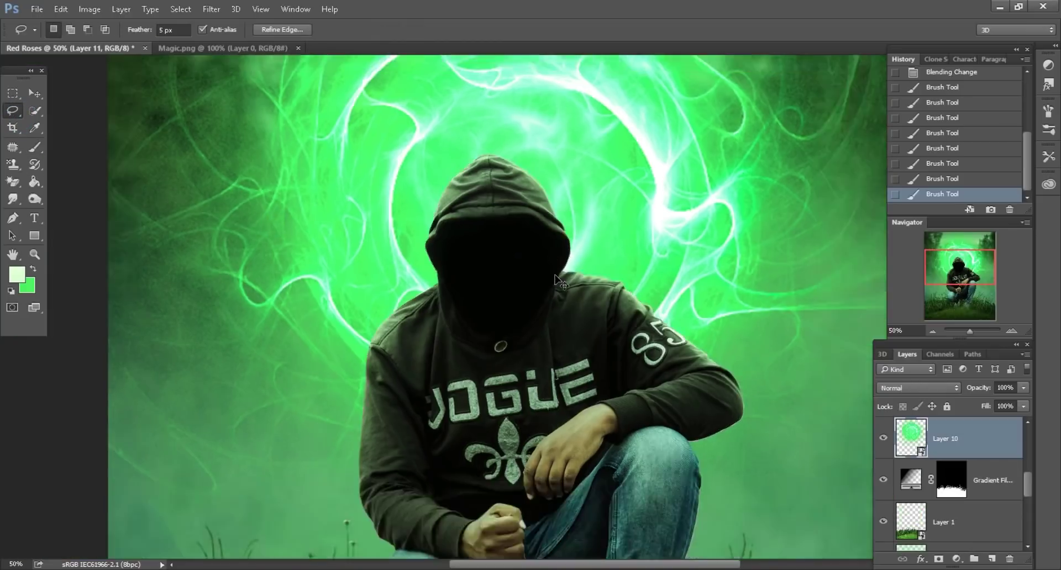
key("ctrl+minus")
key("ctrl+minus")
key("ctrl+minus")
key("ctrl+d")
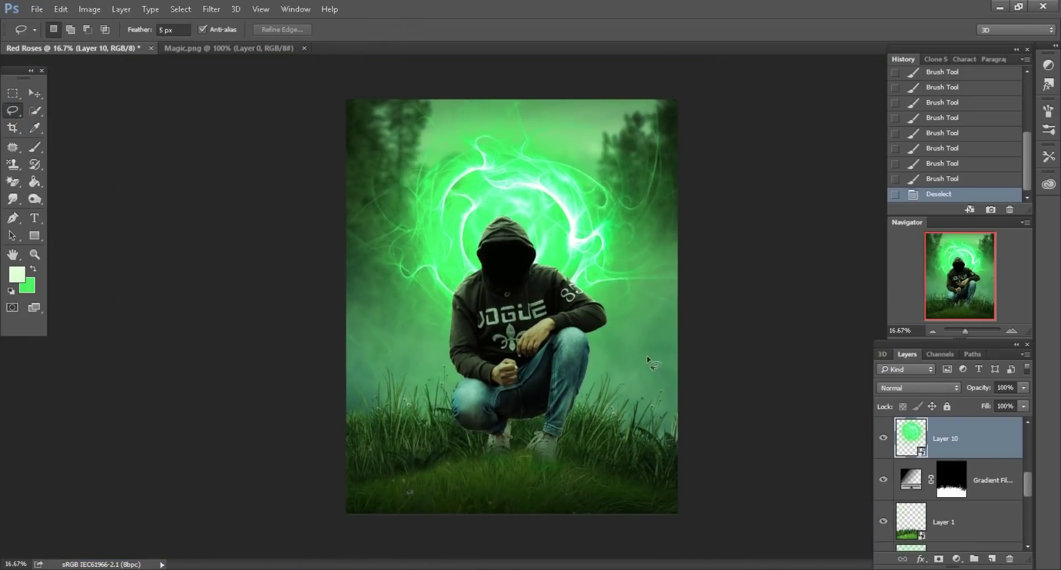
left_click(227, 47)
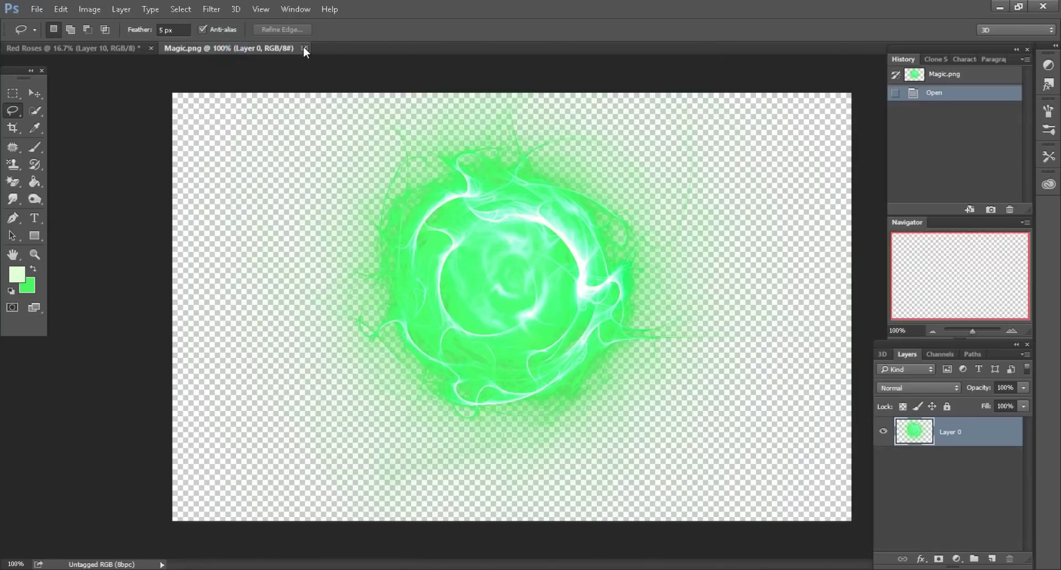
left_click(304, 48)
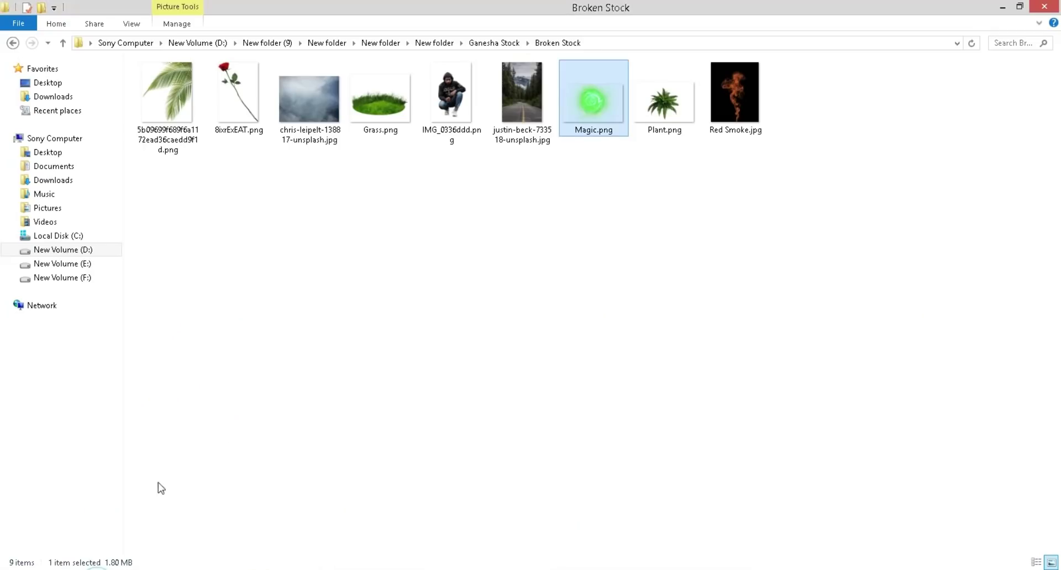
mouse_move(239, 99)
left_mouse_down()
mouse_move(312, 365)
mouse_move(694, 48)
left_mouse_up()
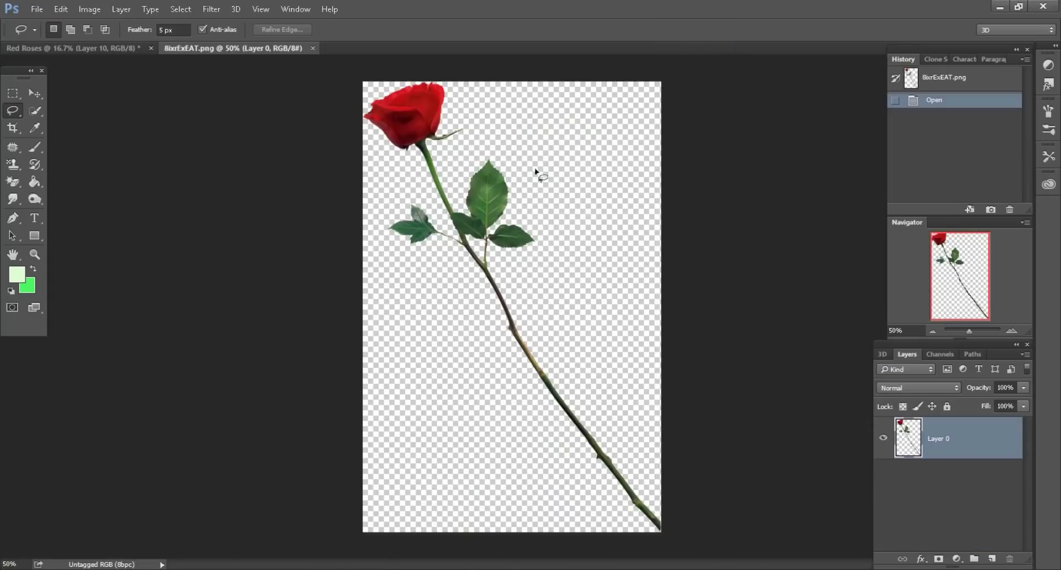
On a new layer, paint a saturated colour over the rose's loaded outline
left_click(993, 560)
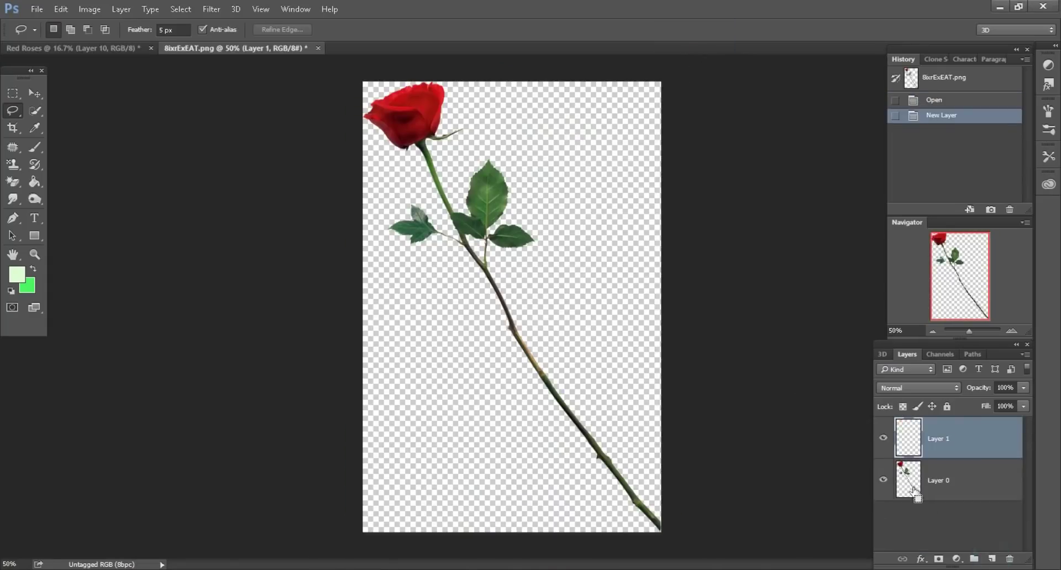
left_click(909, 479, "ctrl")
left_click(36, 148)
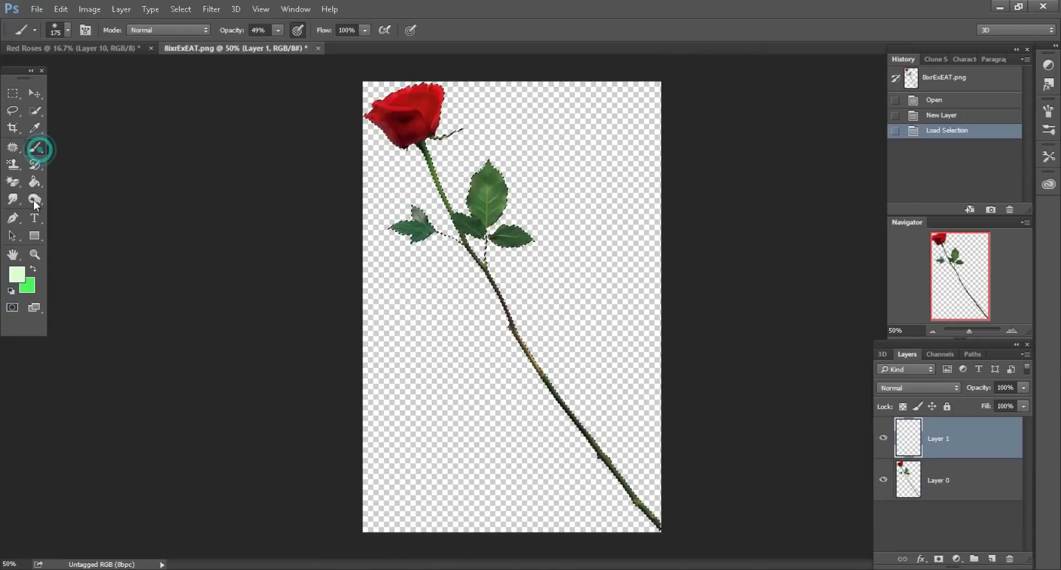
left_click(33, 269)
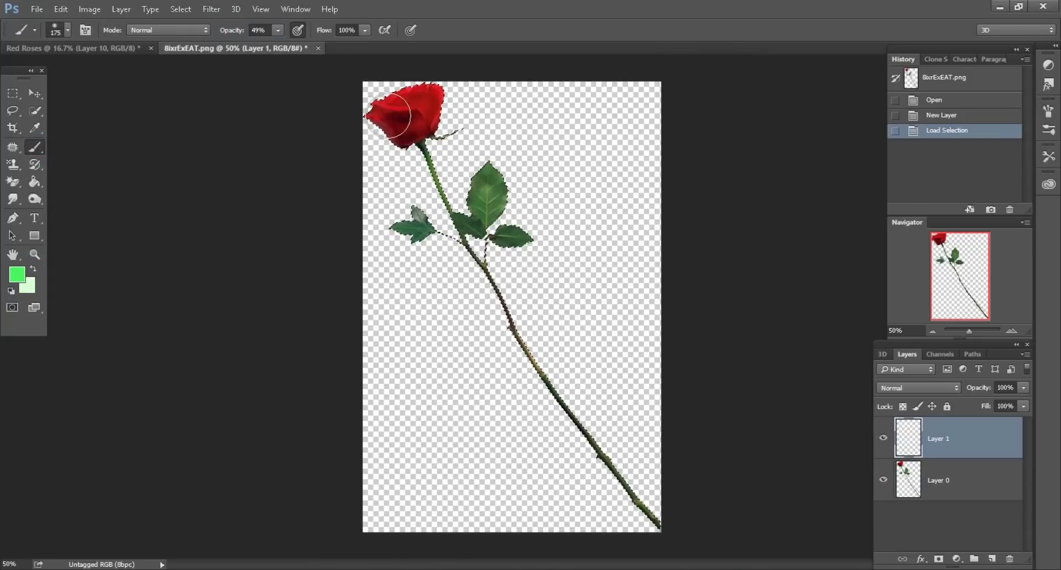
key("bracketright")
key("bracketright")
key("bracketright")
mouse_move(389, 119)
left_mouse_down()
mouse_move(430, 198)
mouse_move(427, 106)
left_mouse_up()
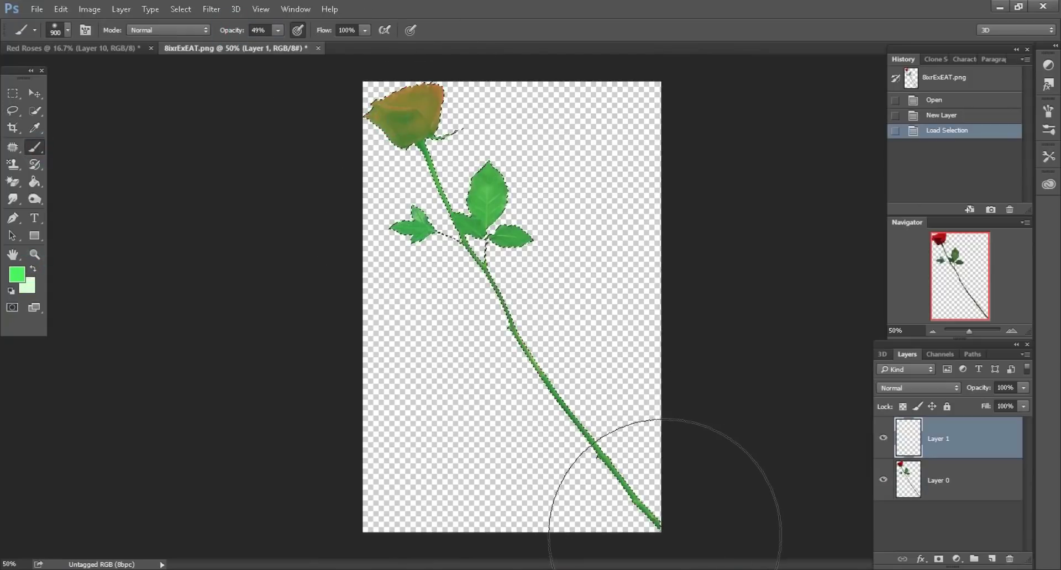
Deselect and set the paint layer to Color blending at 41% fill
left_click(12, 110)
key("ctrl+d")
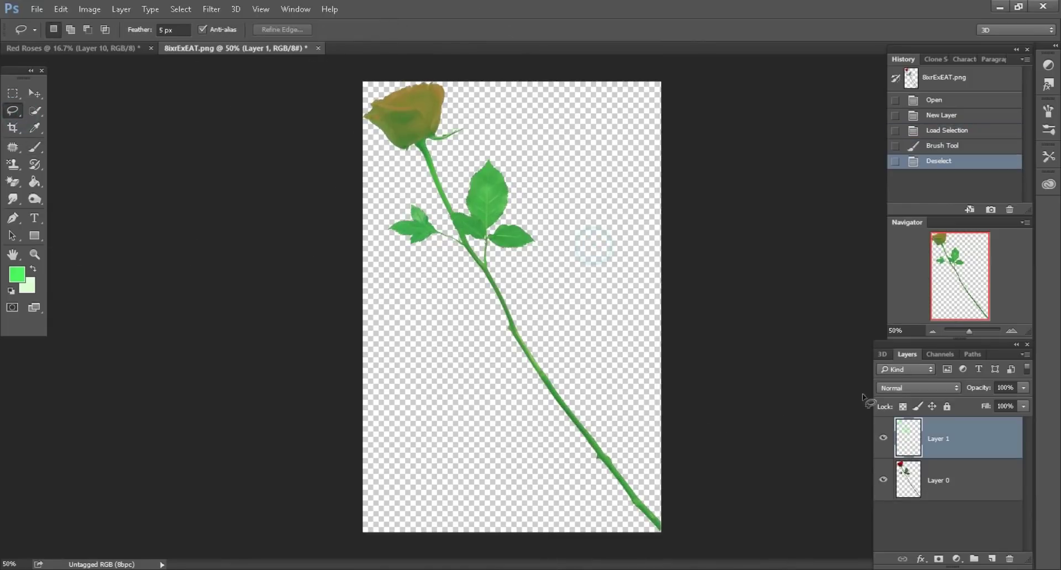
left_click(890, 389)
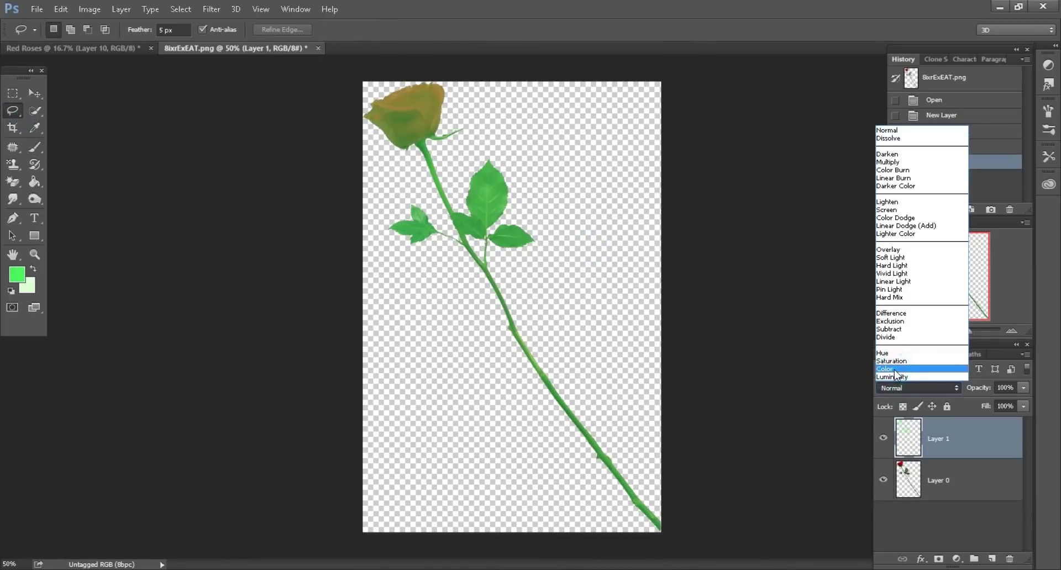
left_click(887, 369)
left_click_drag(986, 409, 946, 406)
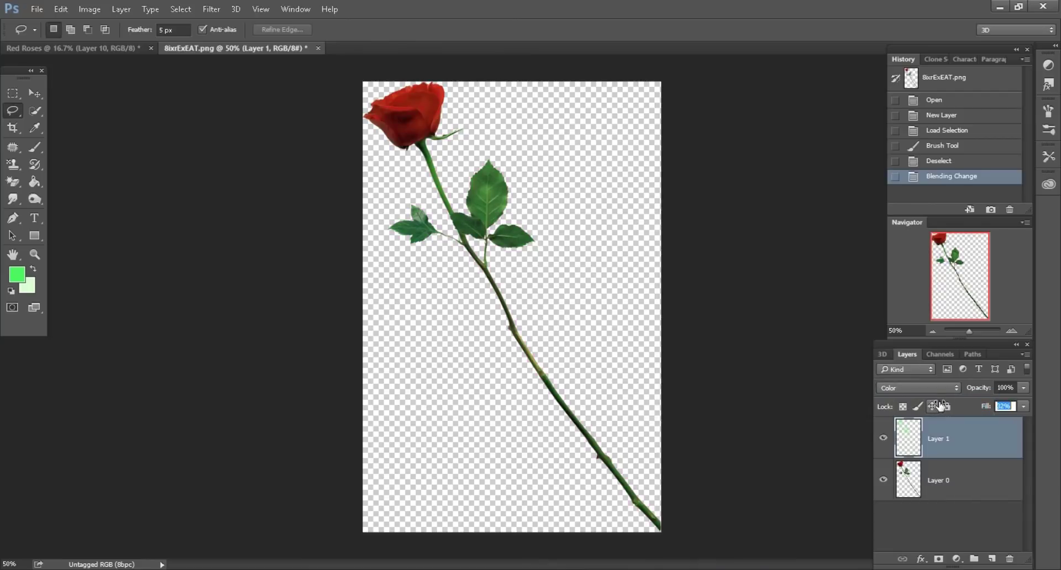
Merge Layer 1 down into the rose and drag the rose into Red Roses
right_click(981, 440)
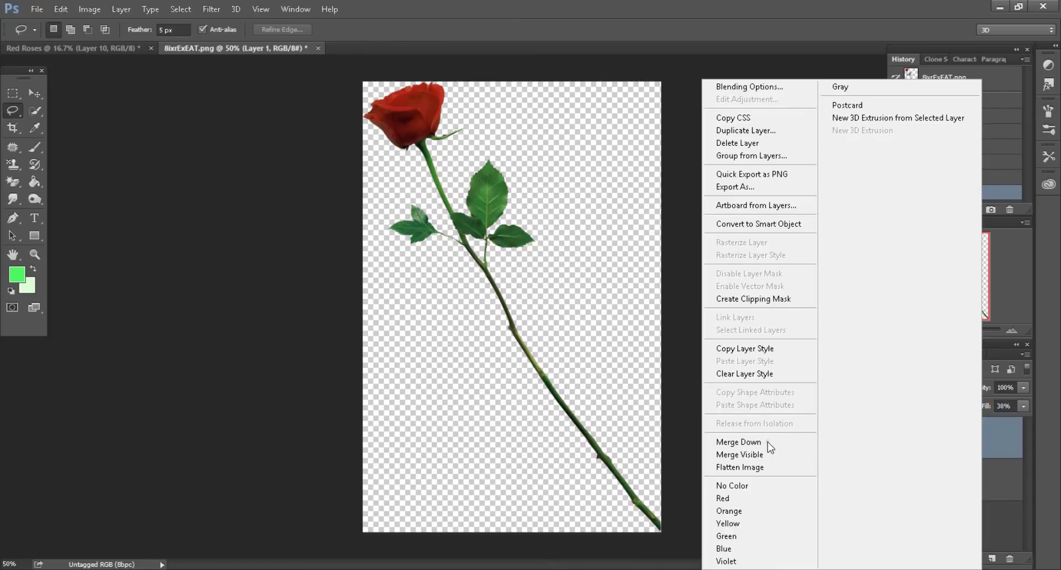
left_click(738, 442)
left_click(36, 95)
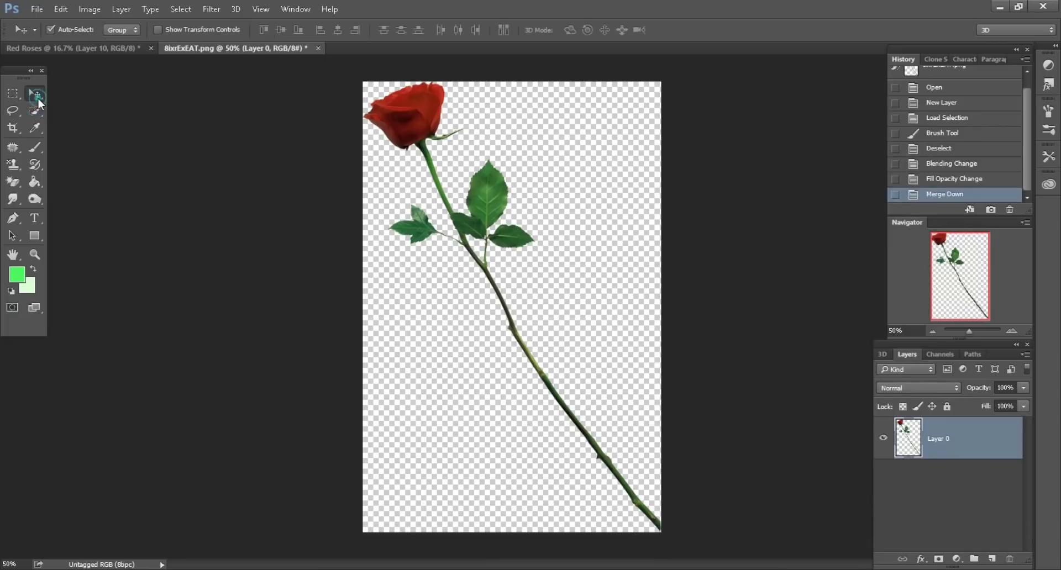
left_click_drag(420, 136, 496, 330)
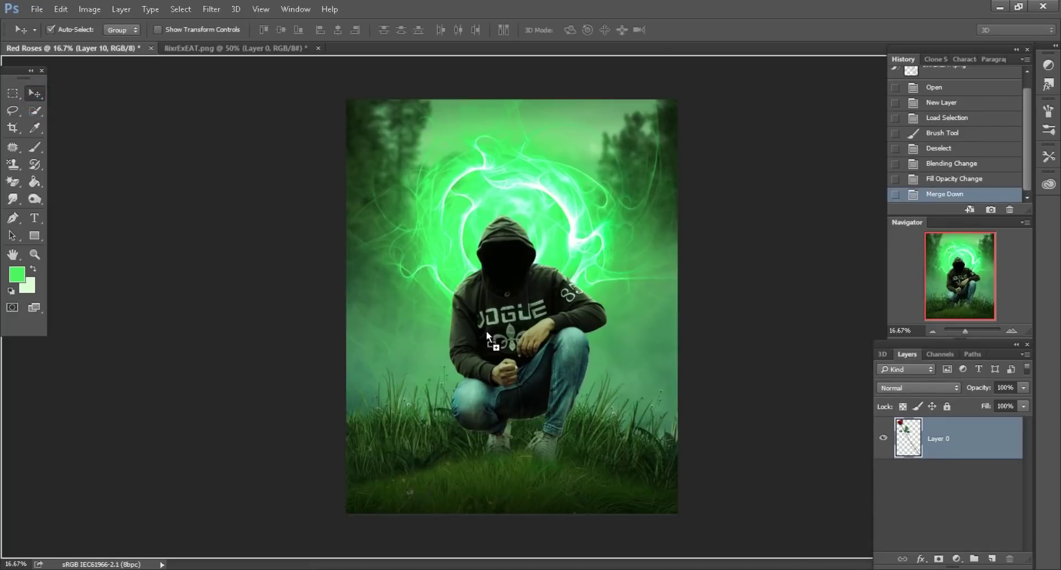
Reorder the rose layer and convert it to a smart object
left_click_drag(989, 438, 974, 480)
key("ctrl+plus")
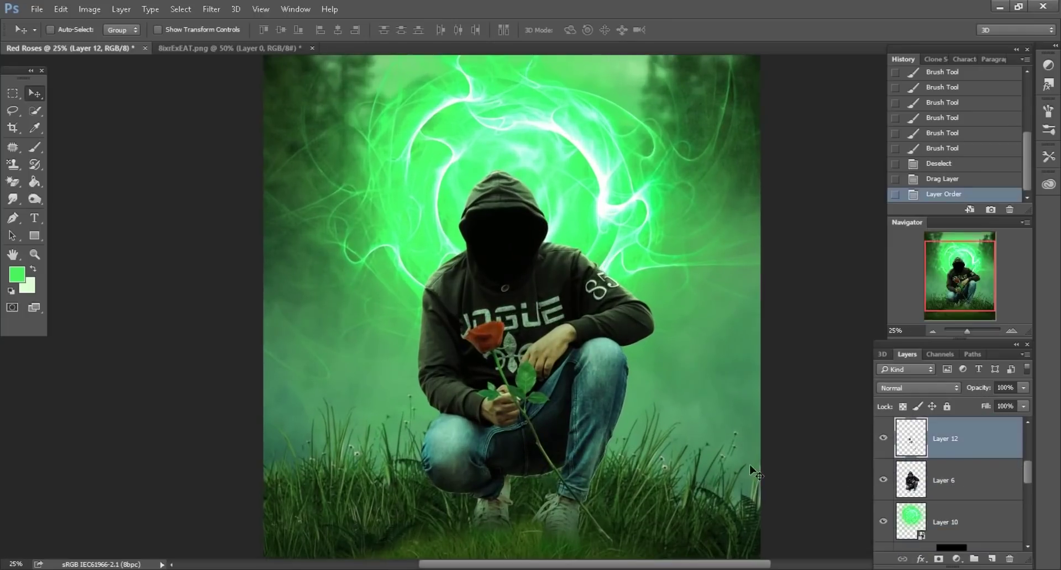
right_click(968, 440)
left_click(756, 226)
scroll(663, 260, "down", 5)
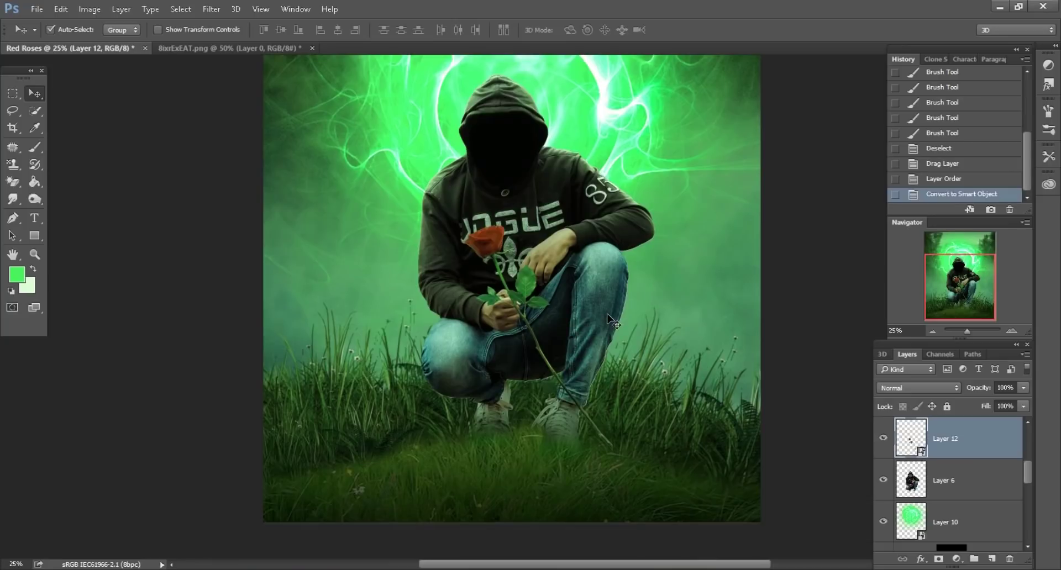
key("ctrl+plus")
key("ctrl+plus")
key("ctrl+plus")
key("ctrl+plus")
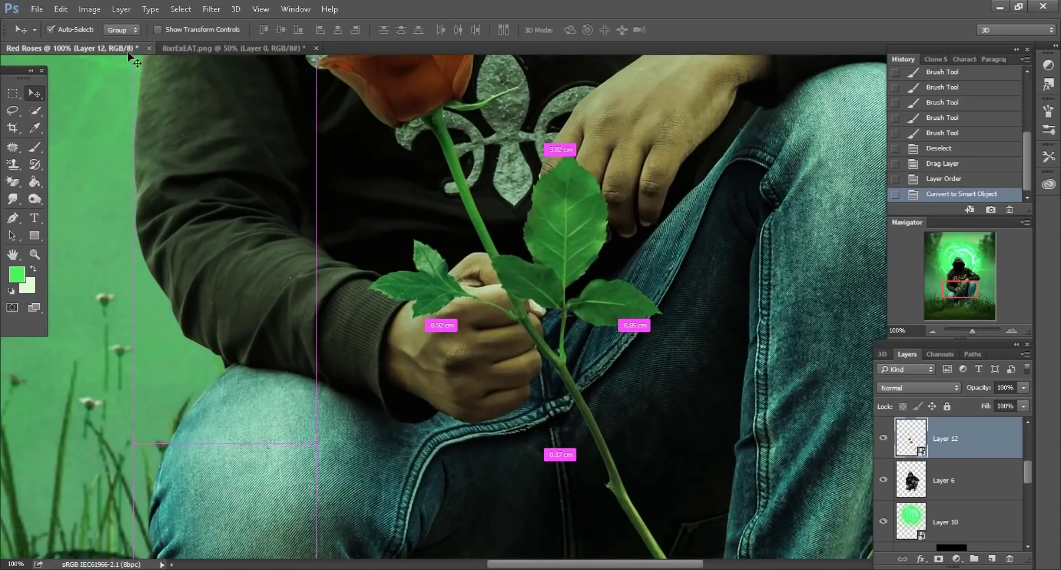
Scale the rose to 71%, tilt it 5.51°, place it in the hand, and duplicate it
left_click(62, 9)
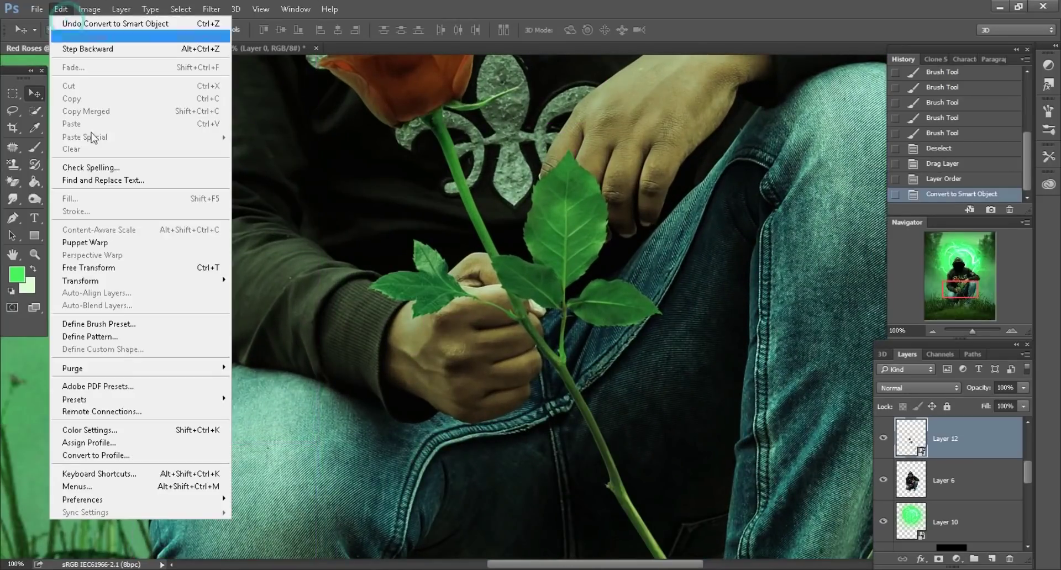
left_click(103, 267)
mouse_move(255, 33)
left_mouse_down()
mouse_move(202, 36)
mouse_move(234, 37)
left_mouse_up()
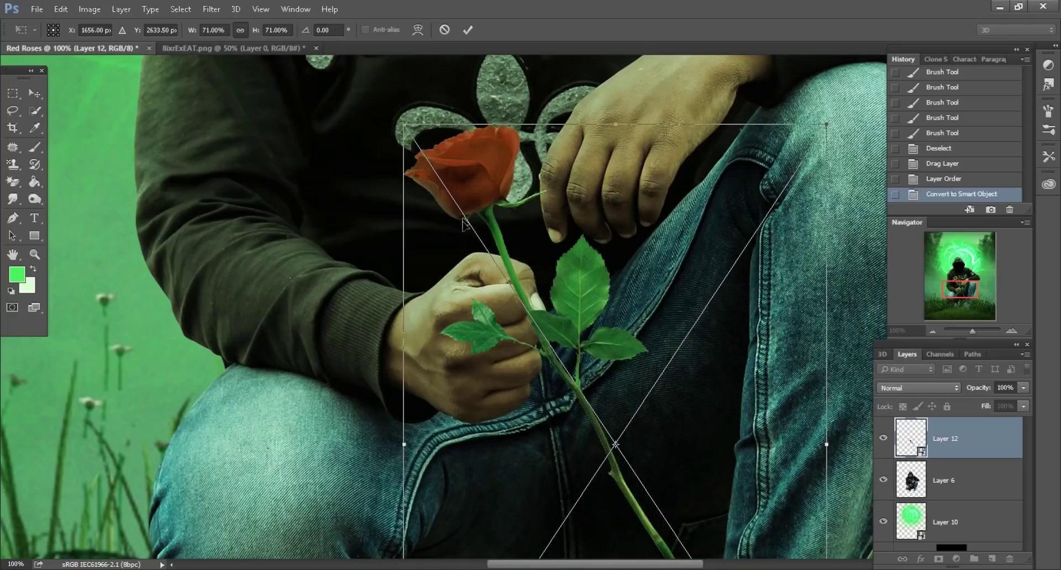
key("ctrl+minus")
left_click_drag(790, 339, 796, 359)
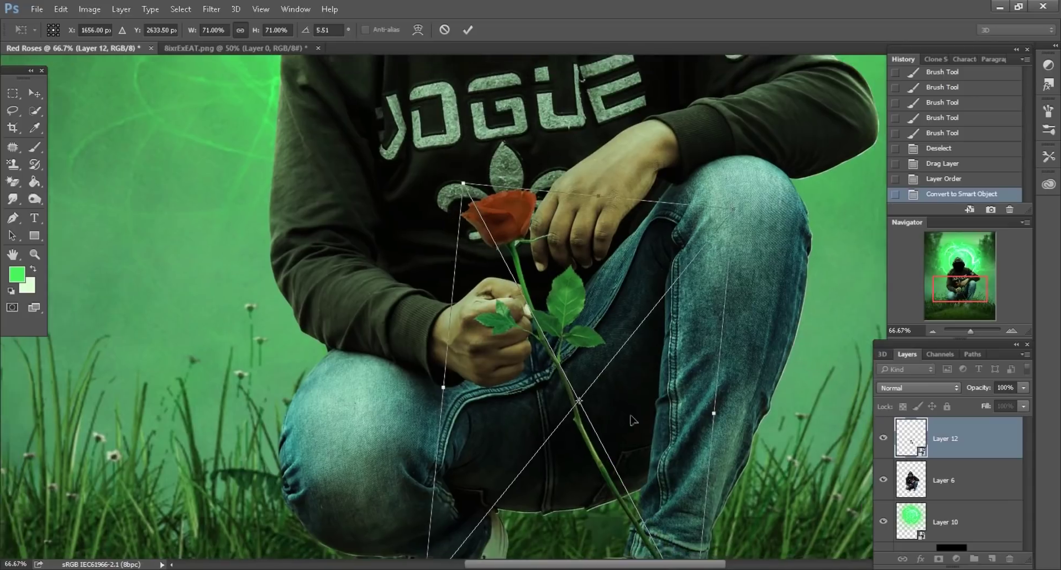
key("ctrl+minus")
left_click(467, 29)
mouse_move(668, 376)
left_mouse_down()
mouse_move(653, 355)
mouse_move(647, 362)
left_mouse_up()
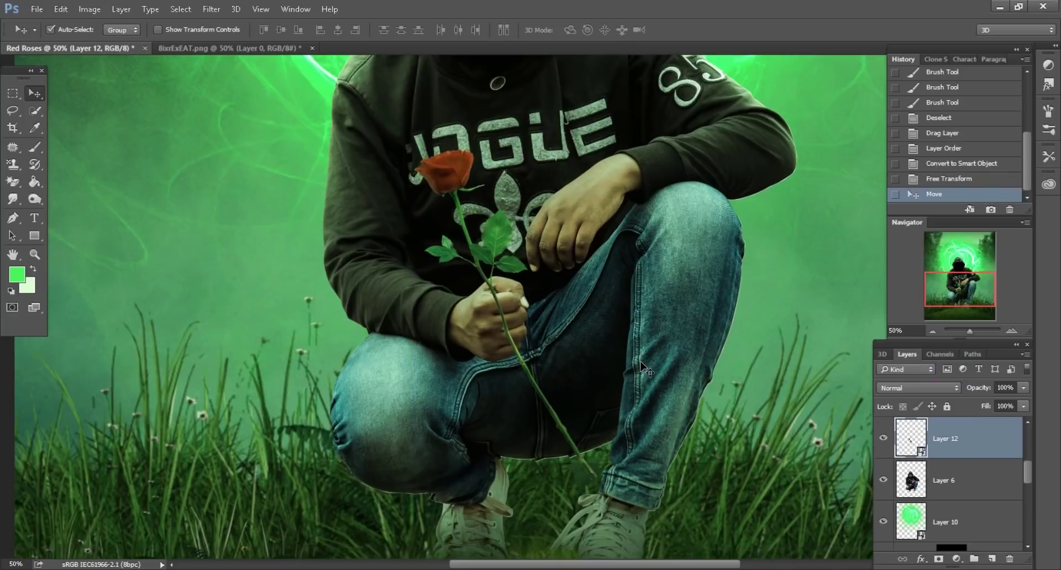
scroll(647, 362, "left", 2)
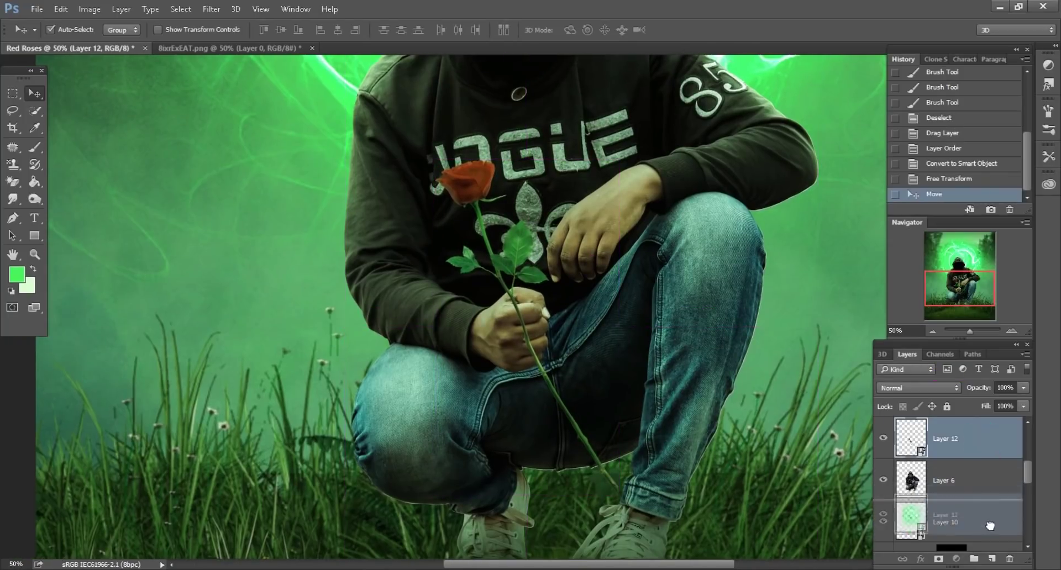
left_click_drag(982, 443, 993, 559)
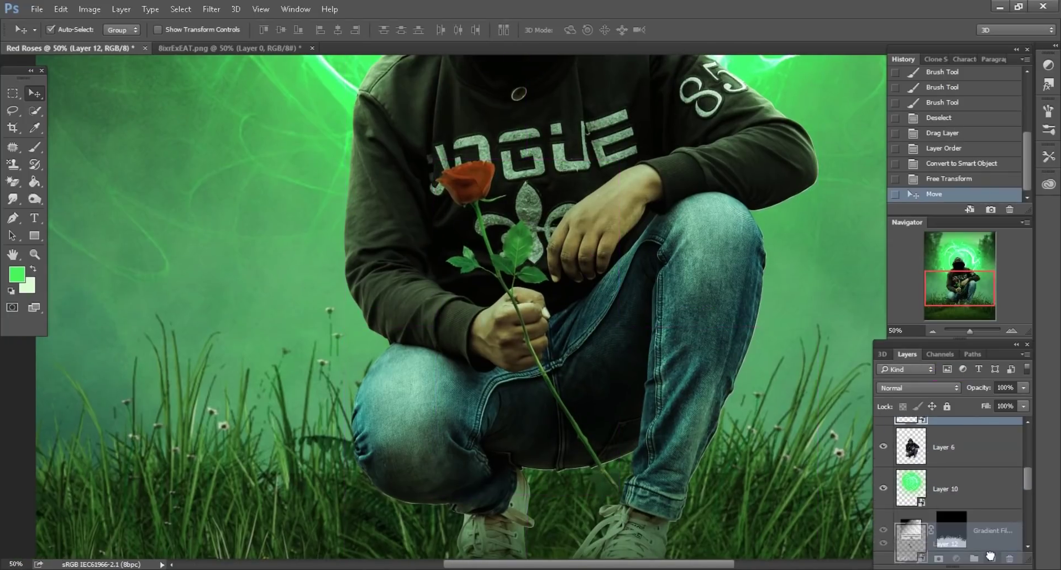
Rotate Layer 12 copy further clockwise and move it up beside the first rose
left_click(69, 9)
left_click(105, 270)
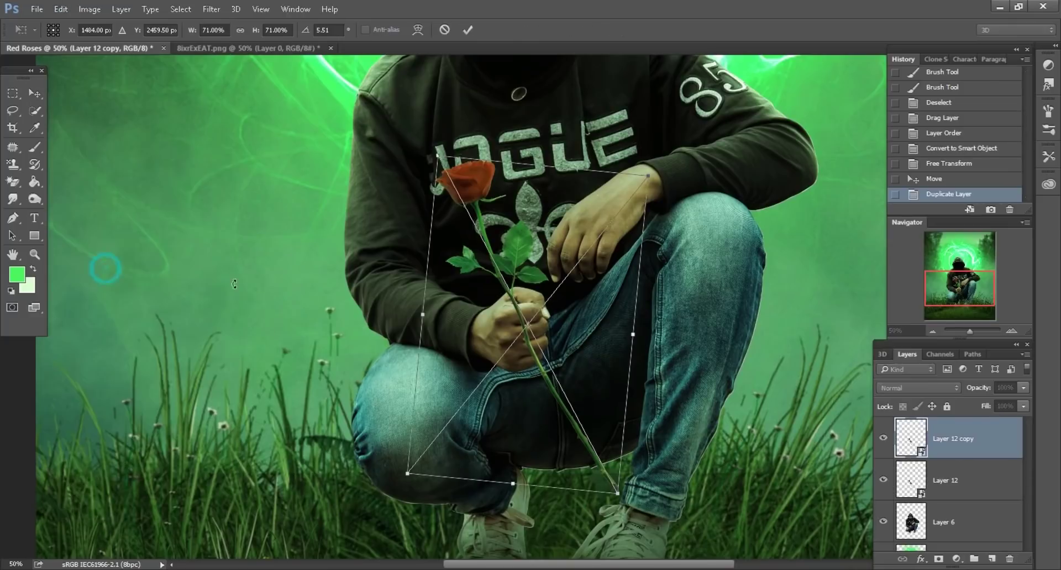
mouse_move(741, 246)
left_mouse_down()
mouse_move(749, 291)
mouse_move(723, 305)
left_mouse_up()
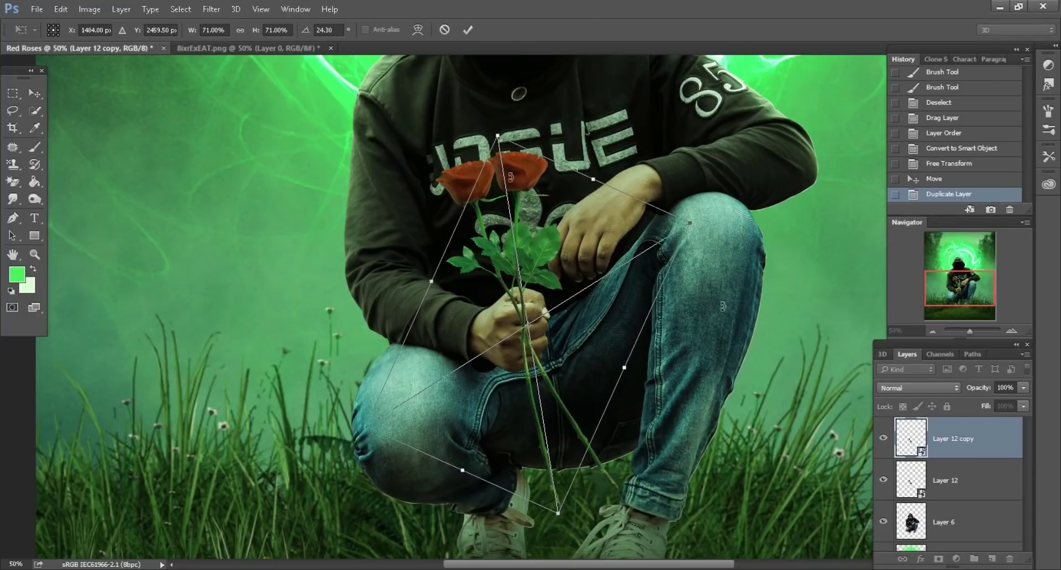
left_click(469, 33)
left_click_drag(675, 357, 682, 330)
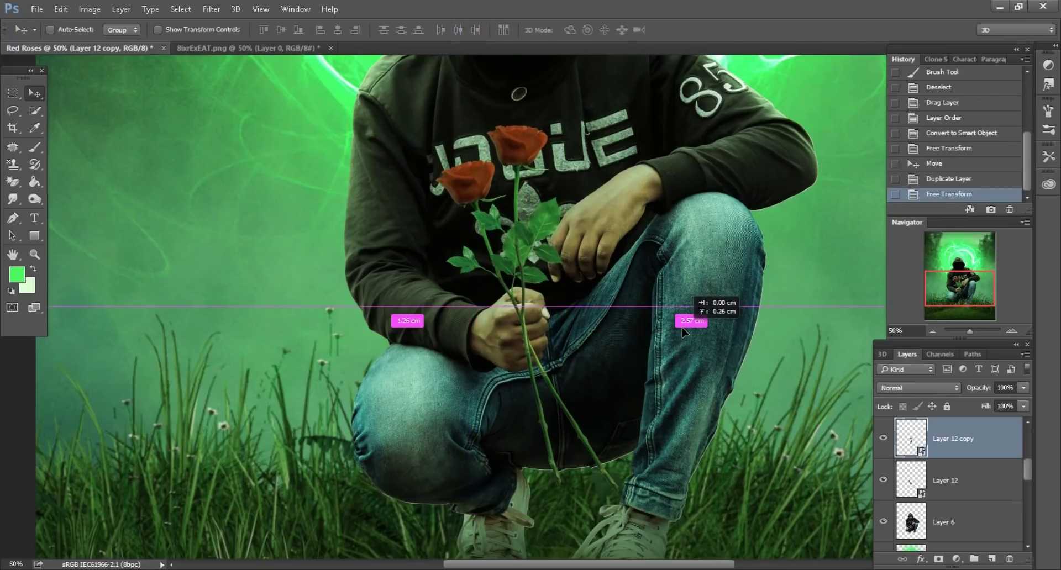
left_click_drag(682, 328, 682, 327)
Scale the rose copy to 47%, tilt it about 16°, and position it in the bouquet
left_click(61, 9)
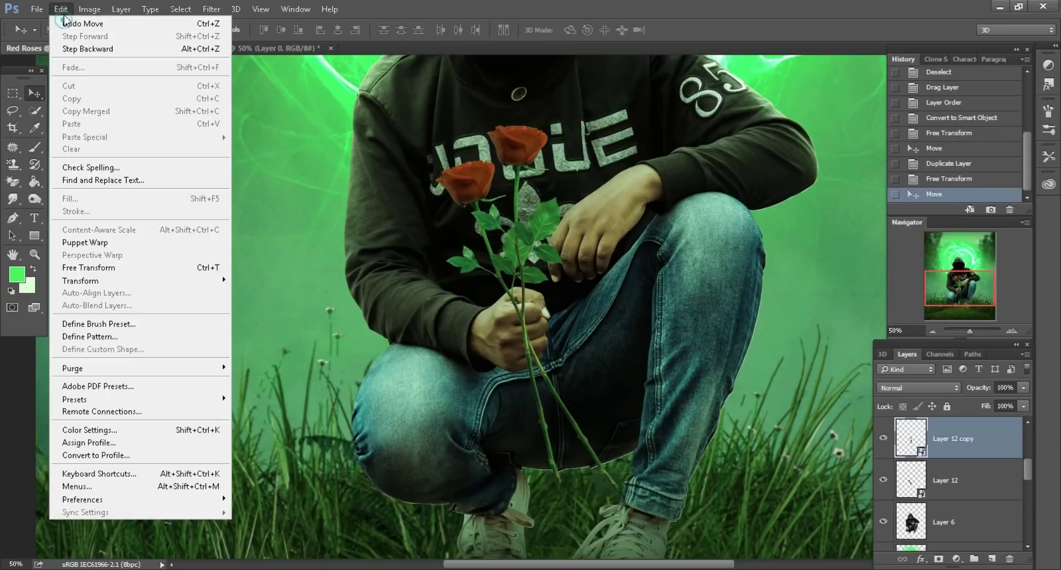
left_click(101, 267)
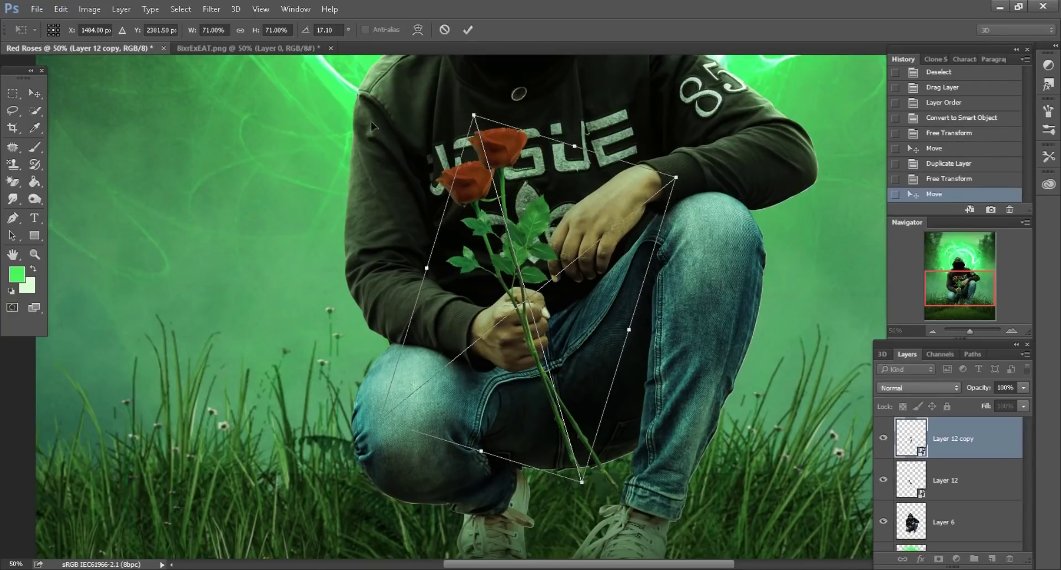
left_click_drag(251, 34, 236, 32)
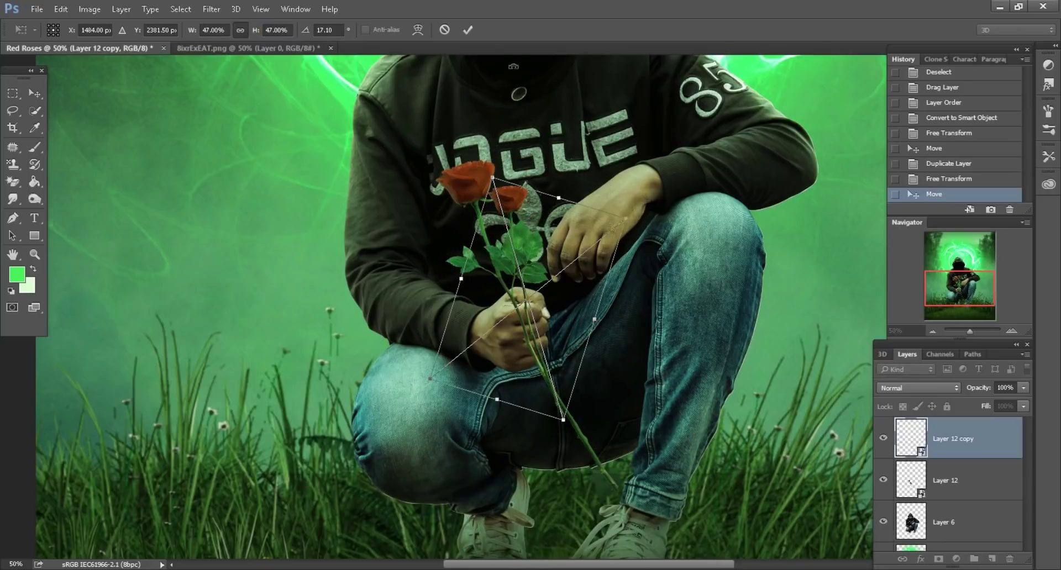
left_click_drag(725, 165, 725, 162)
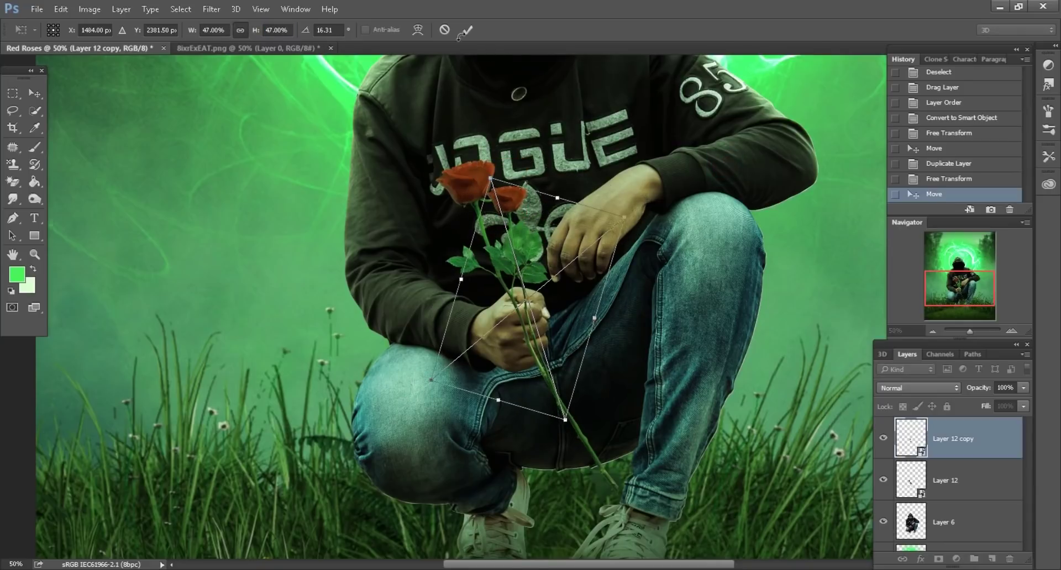
left_click(466, 30)
left_click_drag(629, 294, 630, 318)
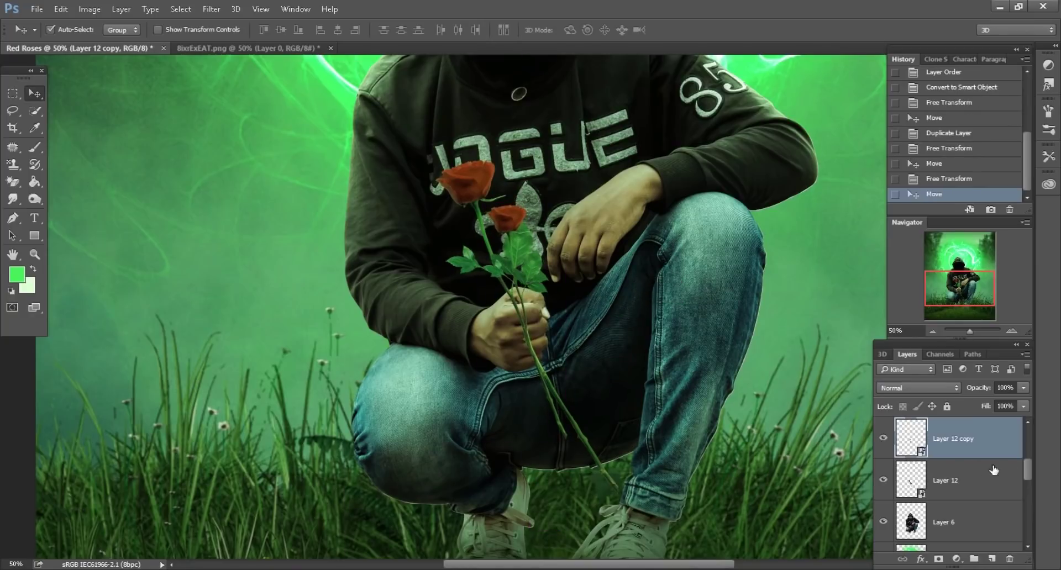
Duplicate the rose layer as Layer 12 copy 2 and move it up-left
left_click(978, 485)
left_click_drag(973, 487, 992, 559)
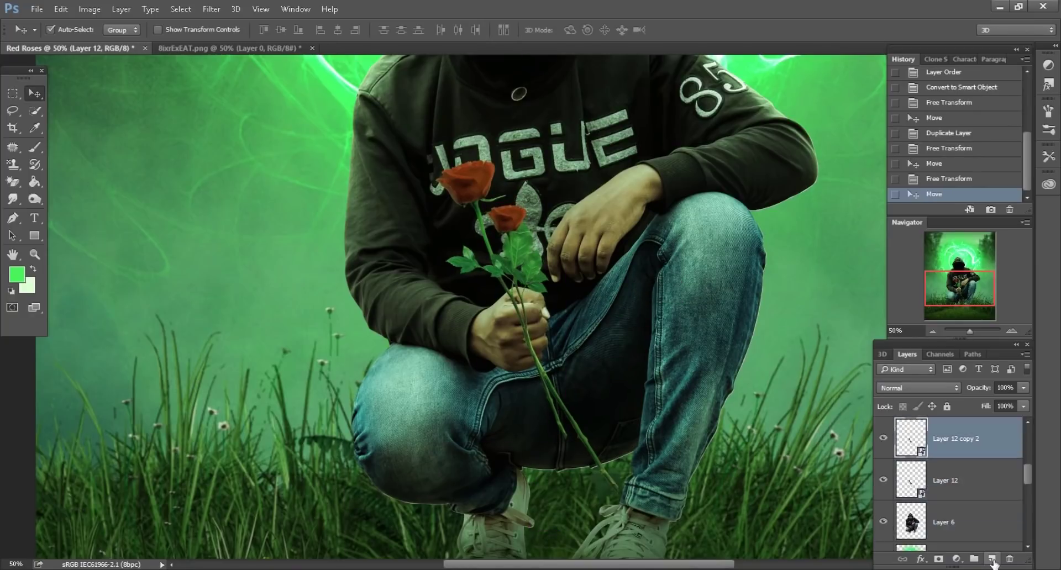
left_click_drag(630, 410, 655, 375)
Scale the third rose to 60%, tilt it about 22°, and place it atop the bouquet
left_click(60, 9)
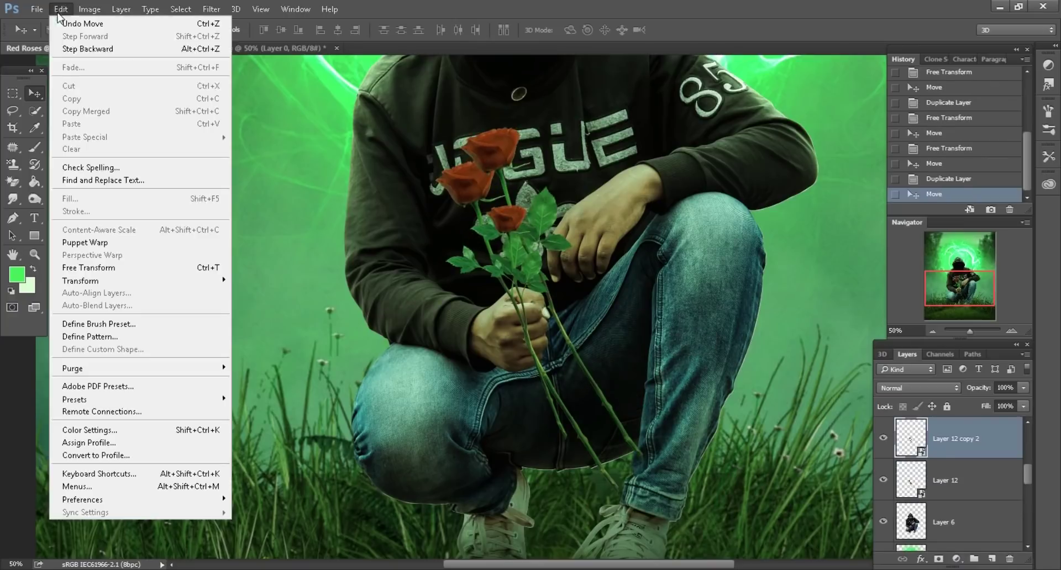
left_click(94, 268)
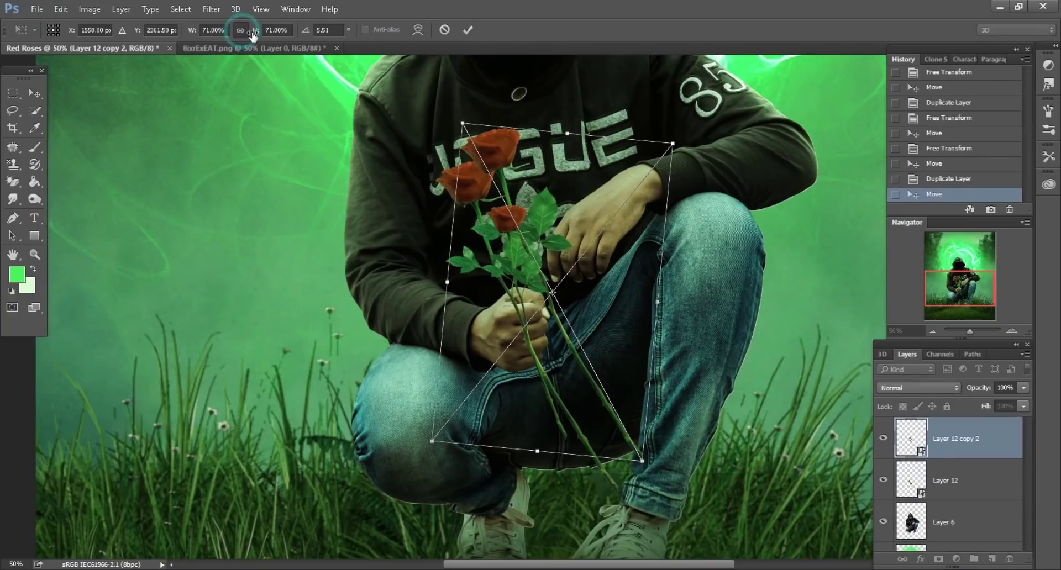
left_click_drag(253, 36, 243, 35)
left_click_drag(757, 308, 598, 184)
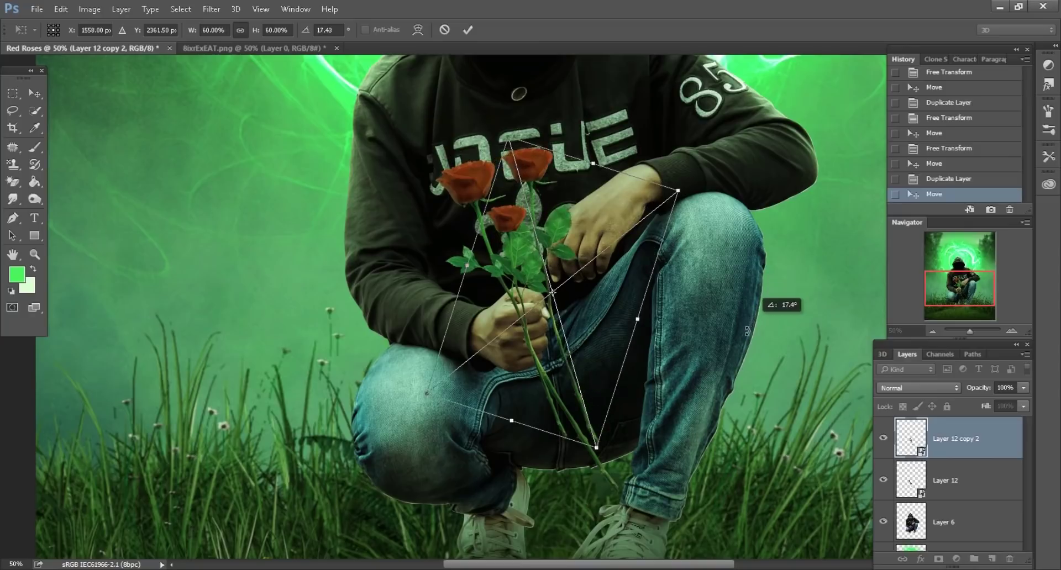
left_click(468, 29)
left_click_drag(666, 343, 672, 348)
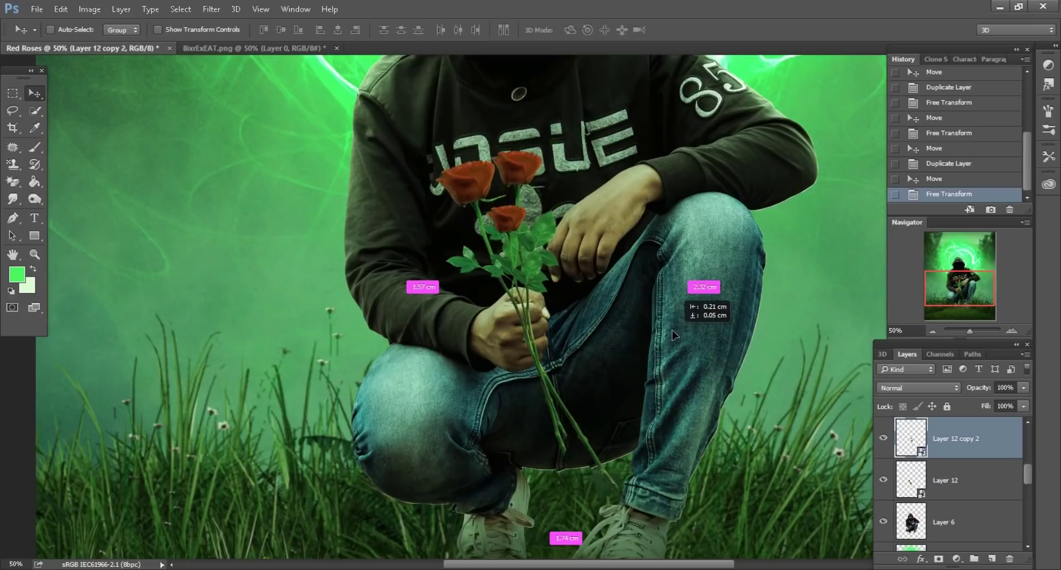
left_click_drag(674, 349, 672, 334)
left_click(482, 197)
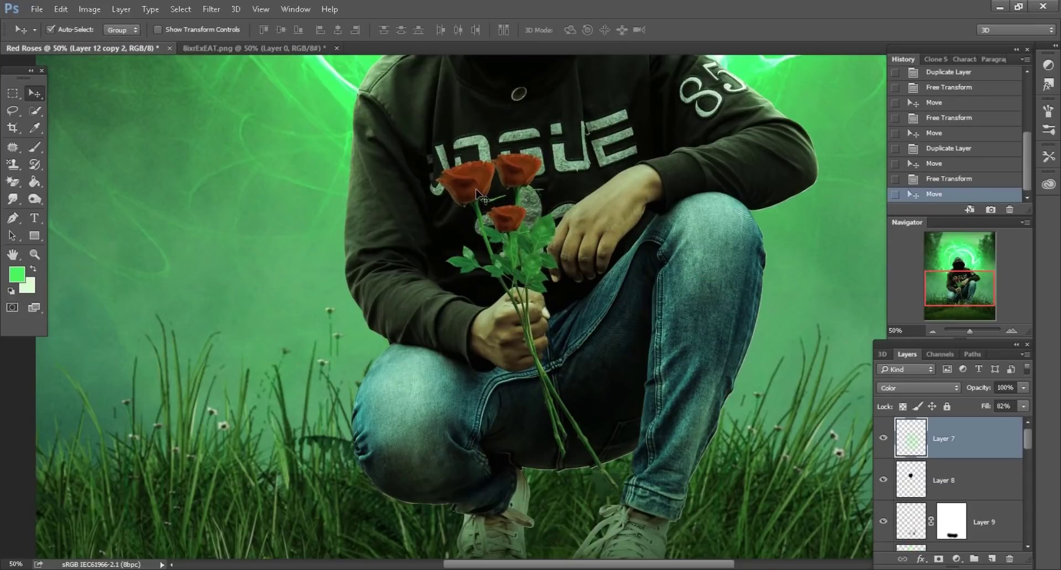
Shrink the original rose, Layer 12, to 57% and move it up-left into the bouquet
scroll(928, 467, "down", 2)
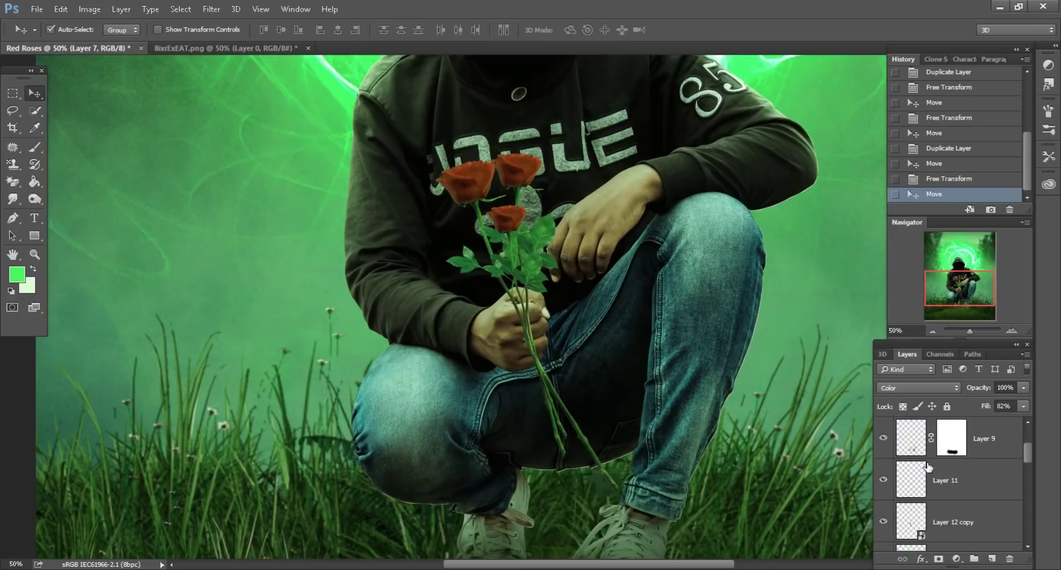
scroll(930, 469, "down", 1)
left_click(946, 485)
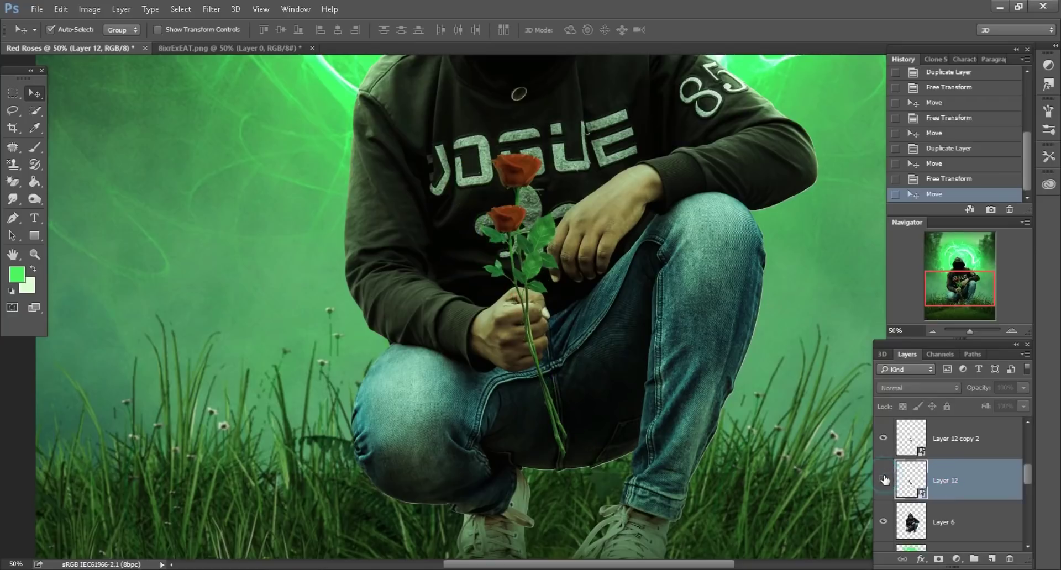
left_click(61, 9)
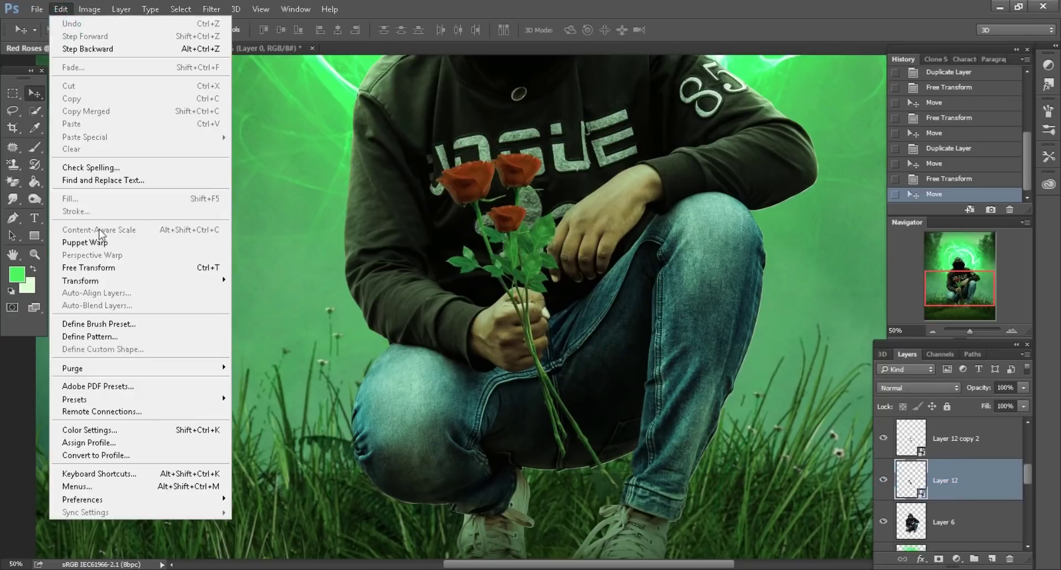
left_click(88, 267)
left_click(253, 30)
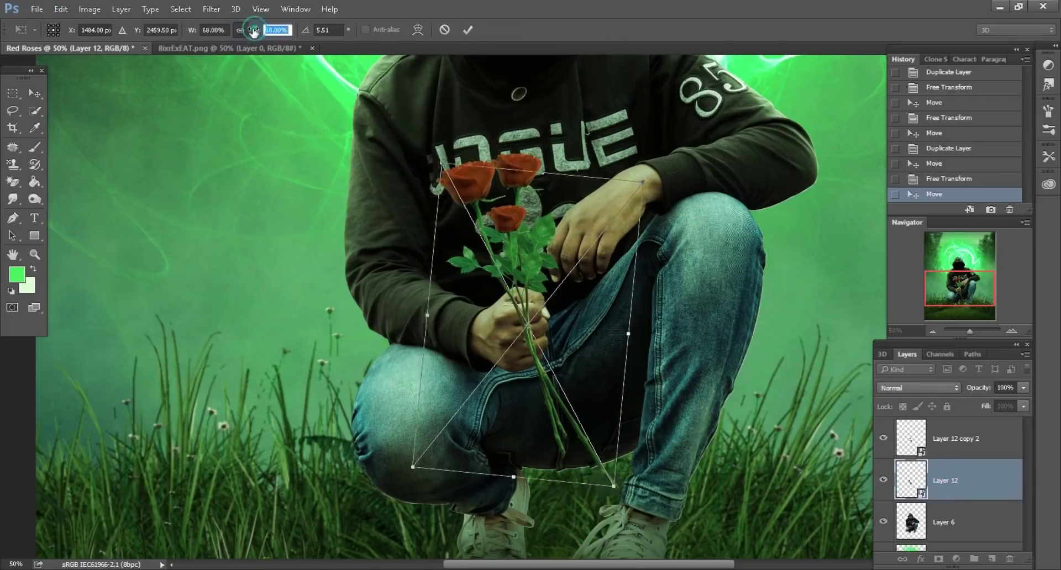
left_click_drag(253, 30, 246, 31)
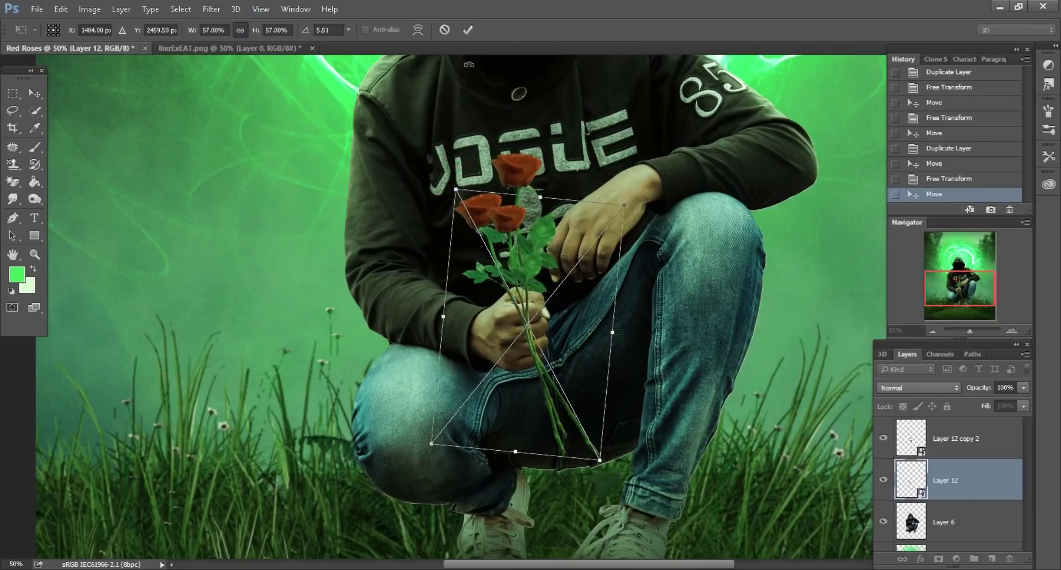
left_click(467, 31)
left_click_drag(680, 351, 657, 315)
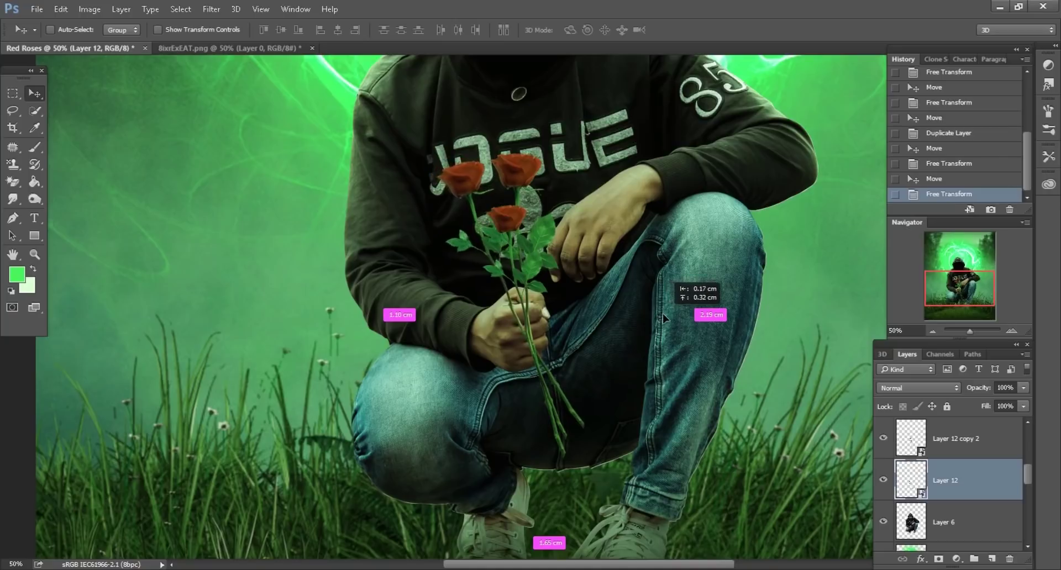
left_click_drag(658, 315, 663, 315)
Zoom in to check the roses in the man's hand and begin freely transforming them
key("ctrl+minus")
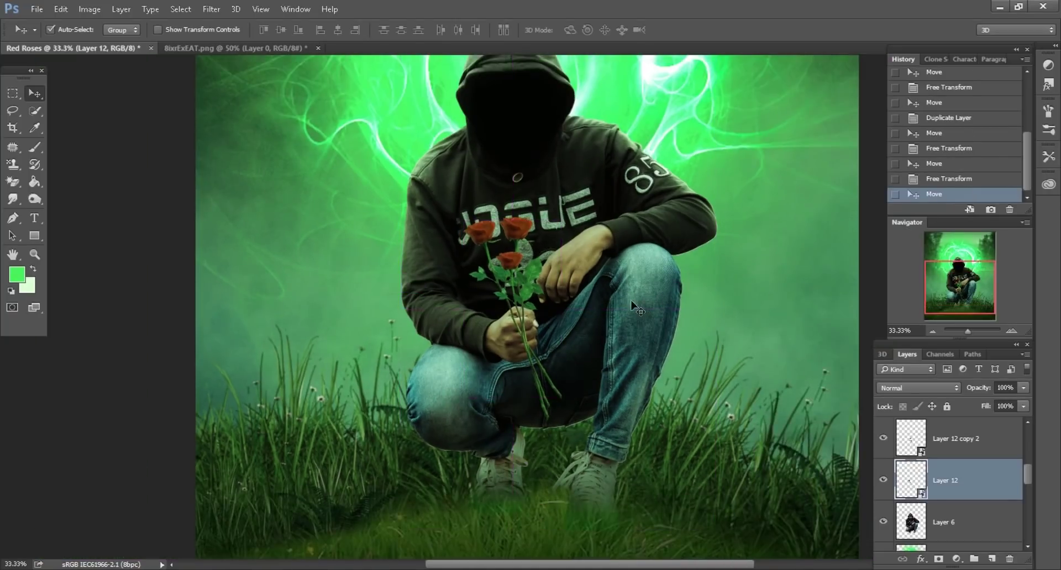
key("ctrl+plus")
key("ctrl+plus")
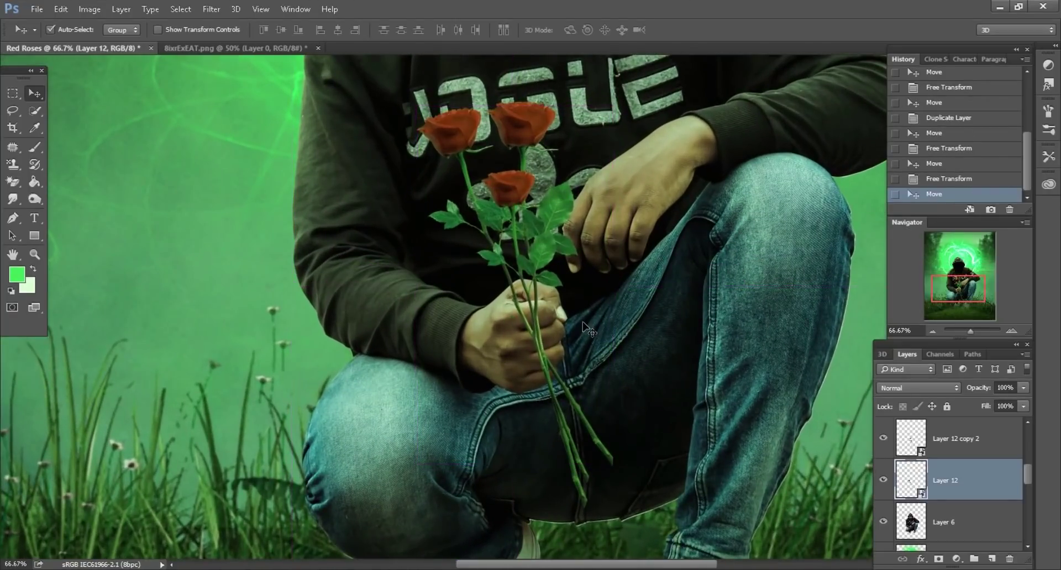
scroll(583, 322, "up", 1)
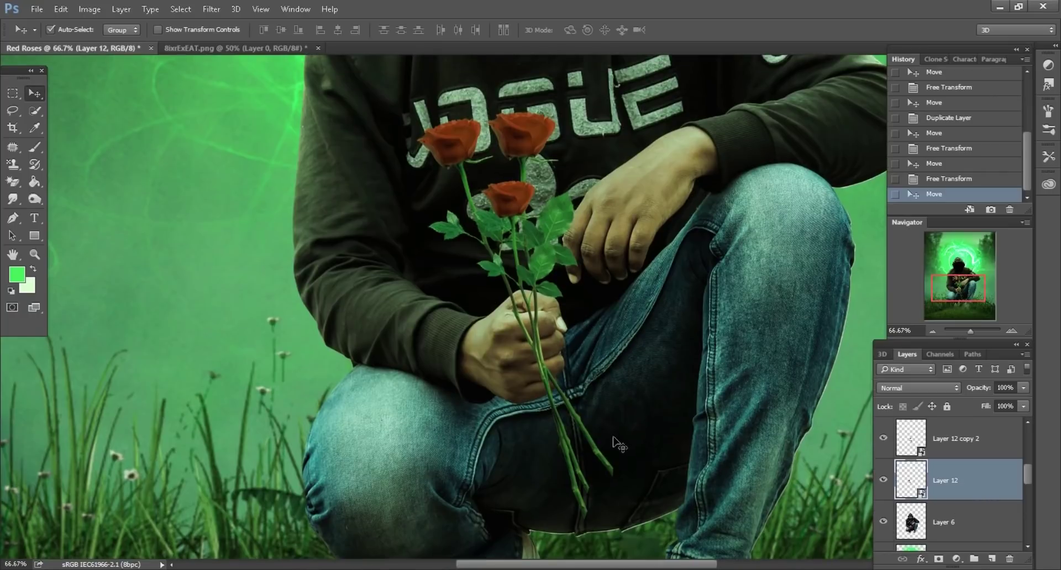
scroll(757, 465, "up", 1)
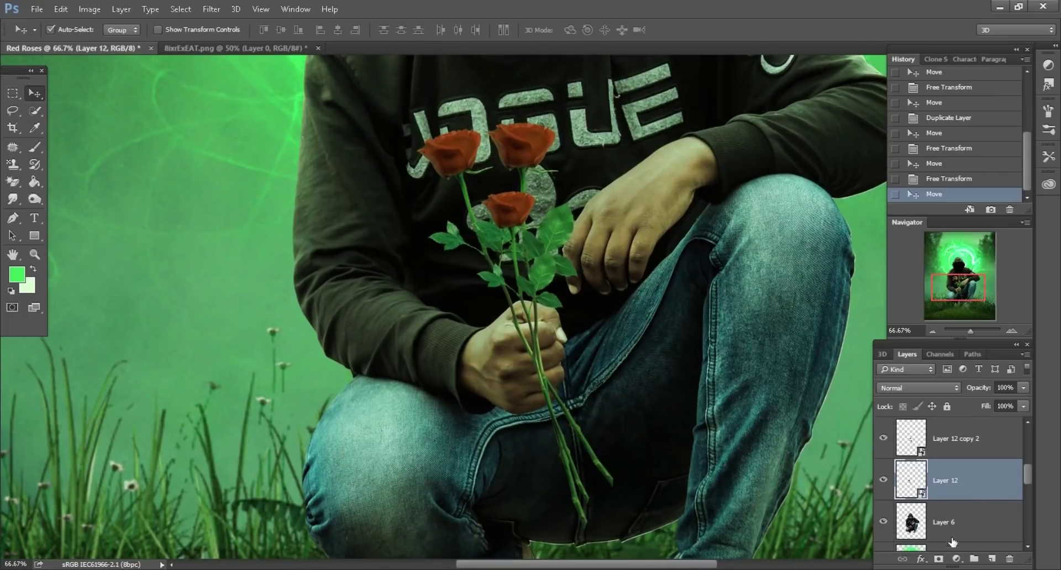
left_click(39, 147)
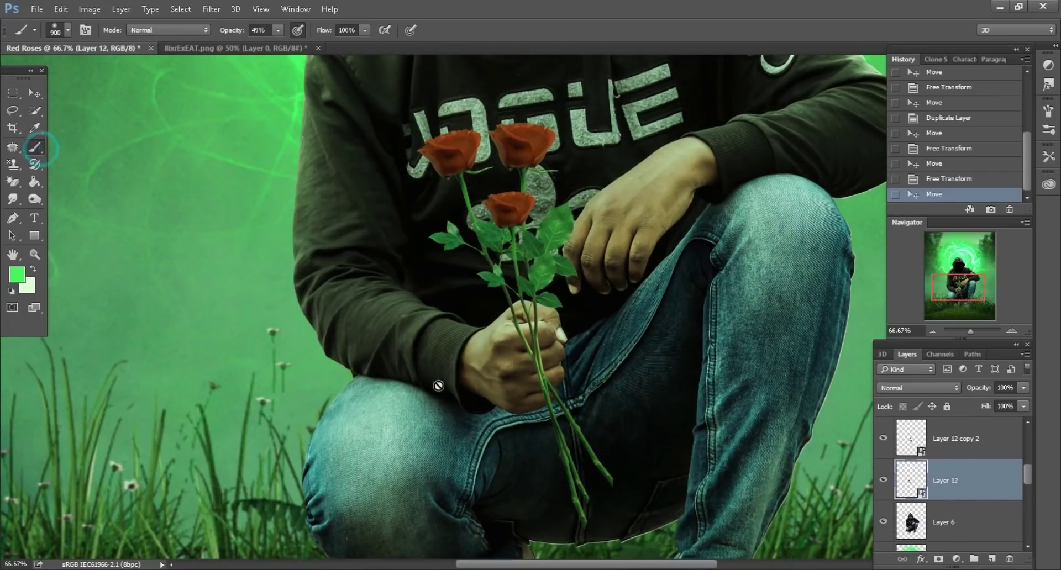
scroll(663, 409, "down", 1)
scroll(690, 422, "down", 1)
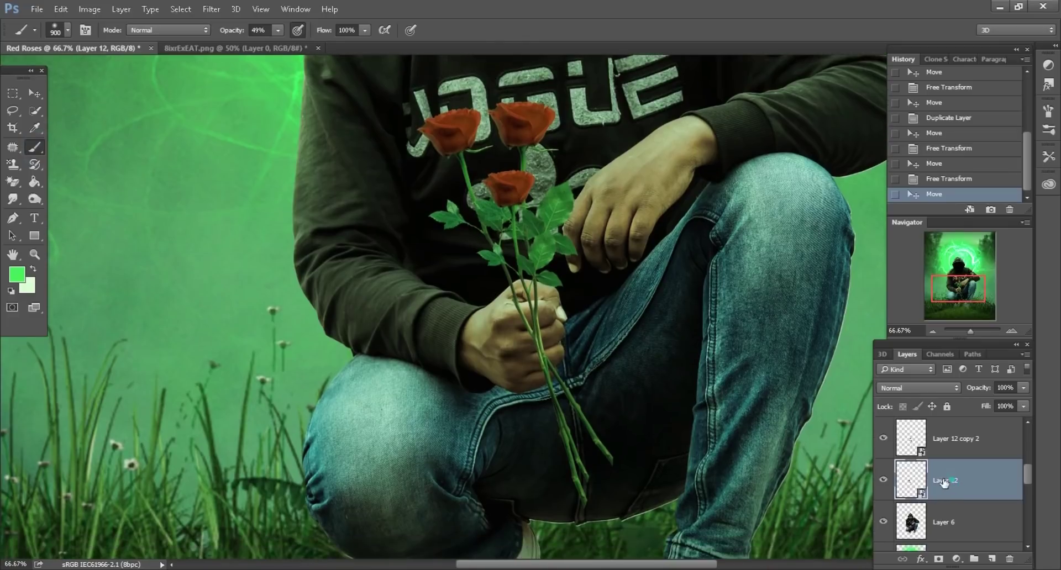
left_click(884, 480)
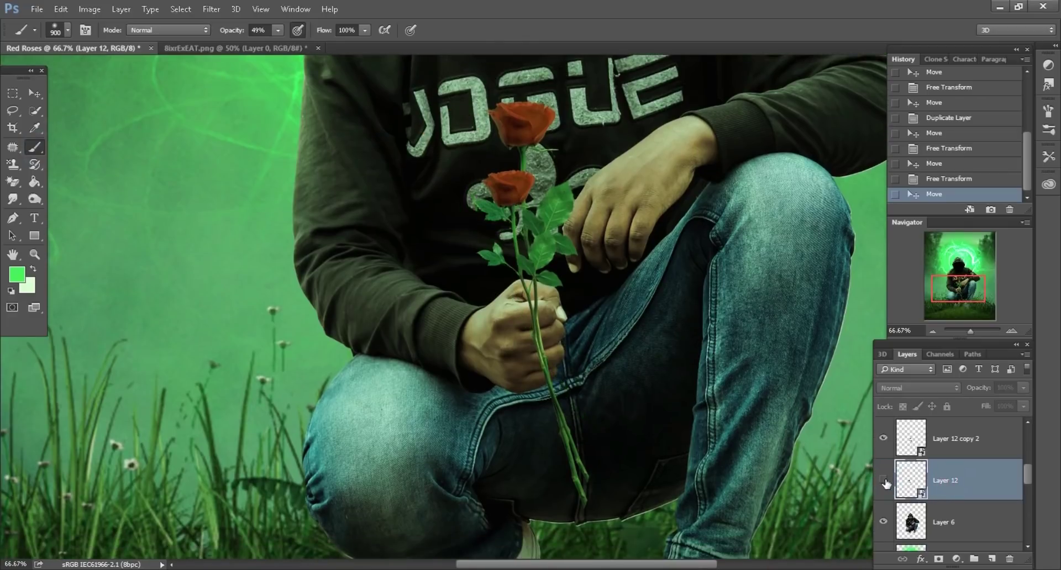
left_click(61, 9)
left_click(107, 268)
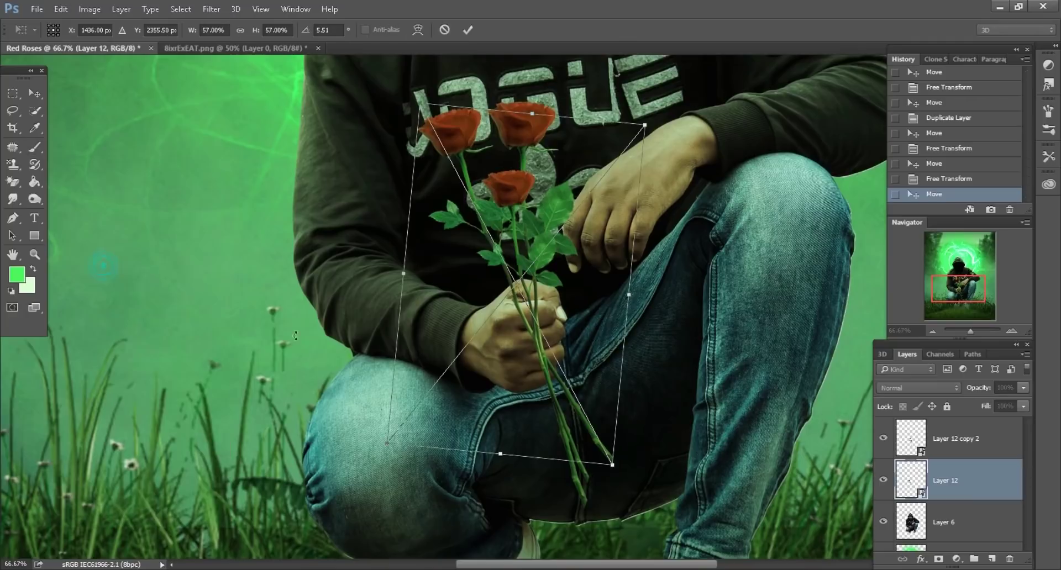
Warp the rose stems down along the thigh, commit, and rasterize the roses layer
right_click(589, 343)
left_click(620, 458)
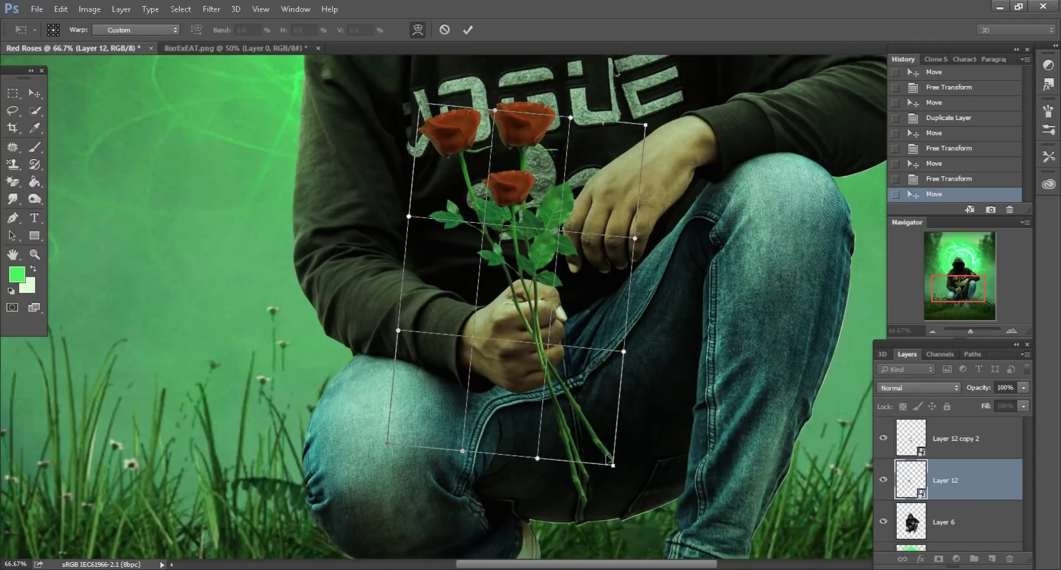
left_click_drag(607, 457, 599, 485)
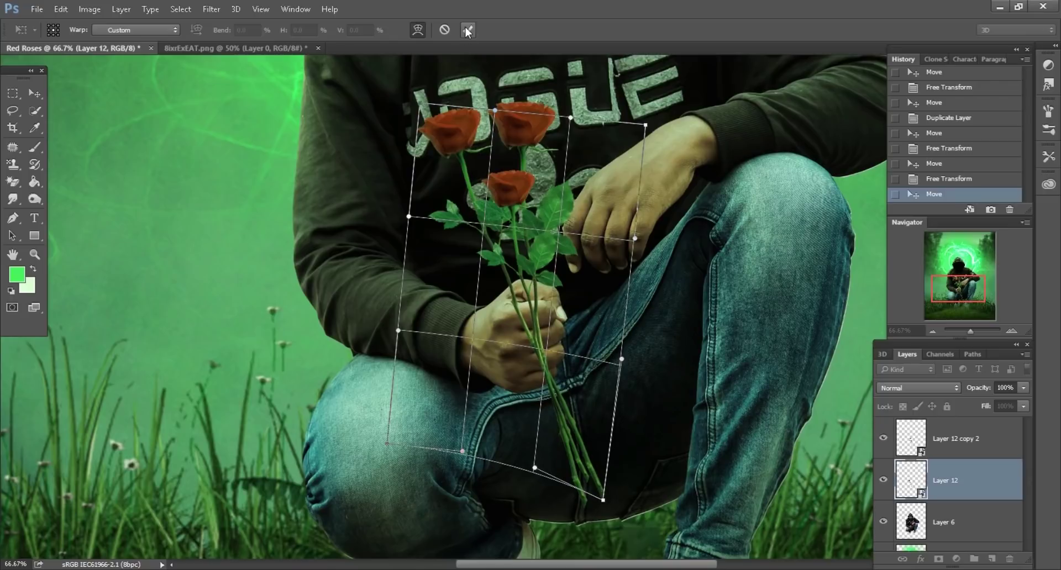
left_click(467, 30)
left_click(611, 377)
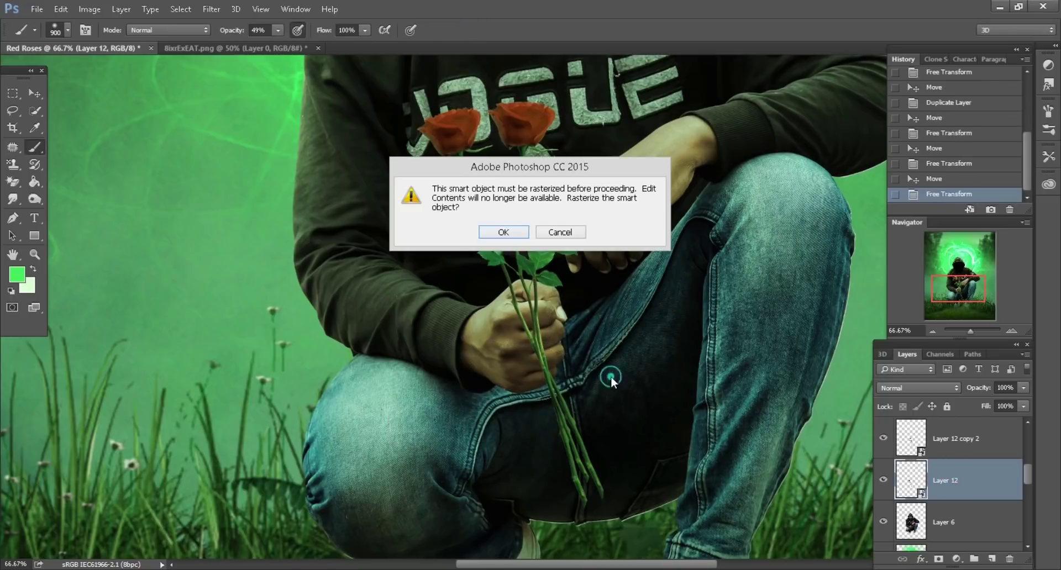
left_click(506, 234)
Merge both Layer 12 copies down into Layer 12 and toggle it to compare
right_click(994, 447)
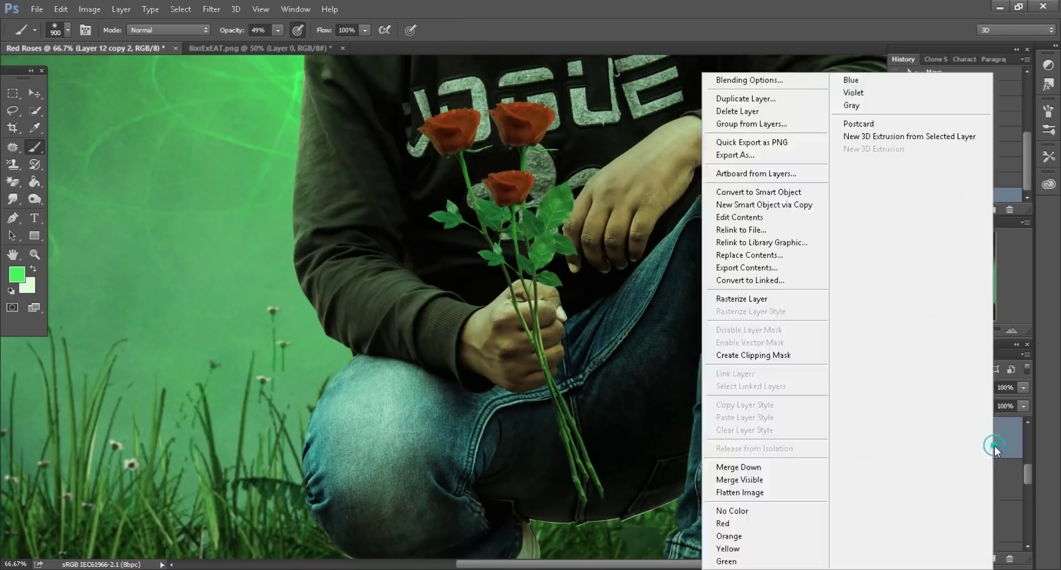
left_click(738, 467)
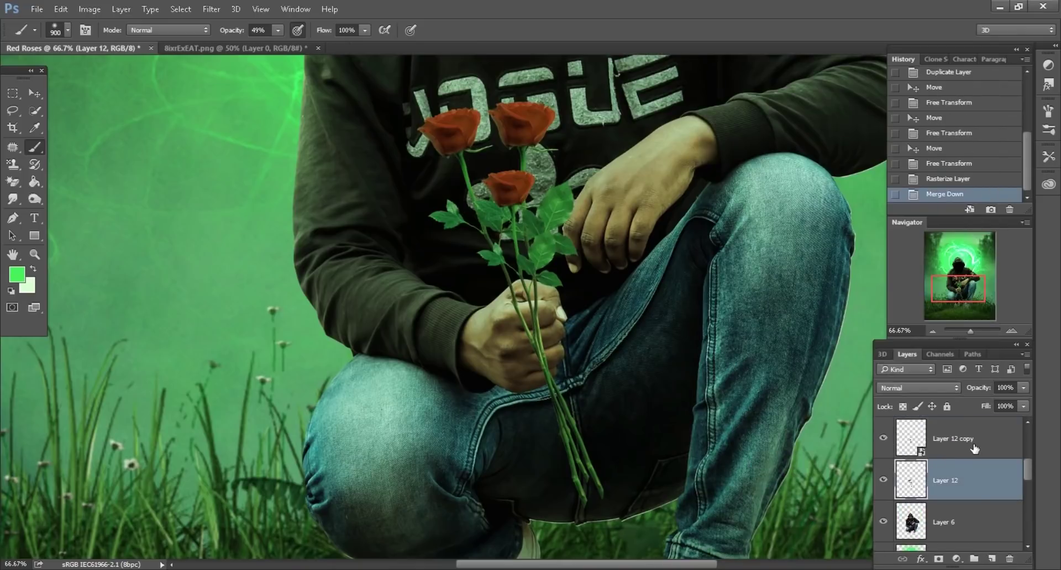
left_click(975, 448)
right_click(975, 449)
left_click(719, 532)
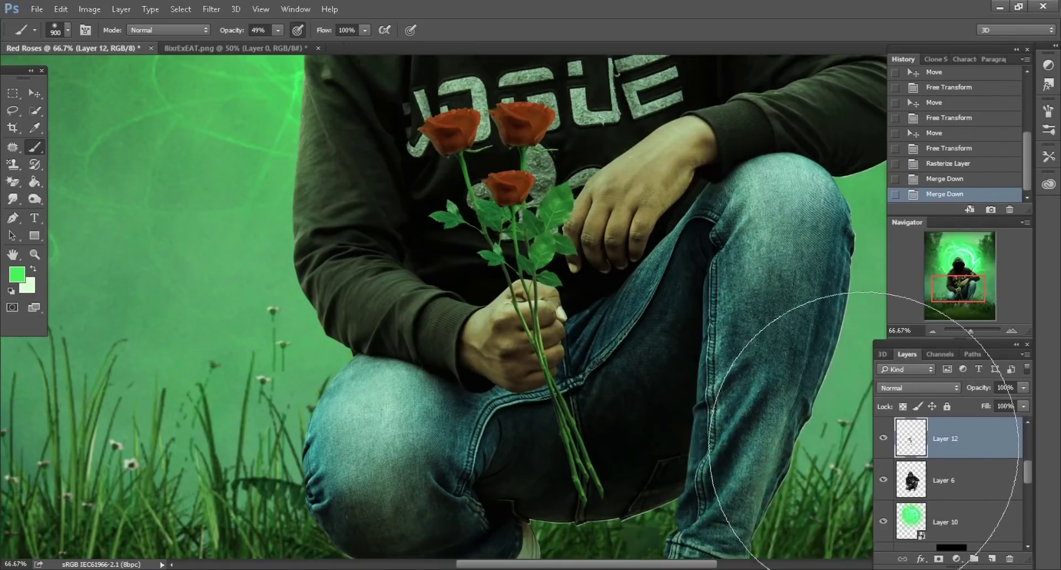
left_click(884, 439)
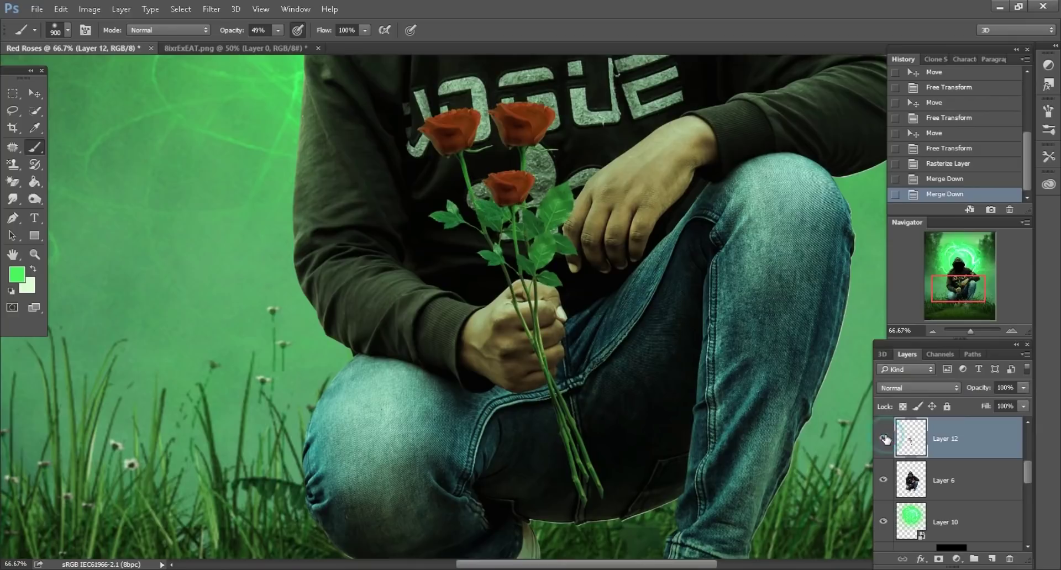
Add a layer mask to the roses and set up a small soft black brush at full opacity
key("d")
key("x")
right_click(581, 285)
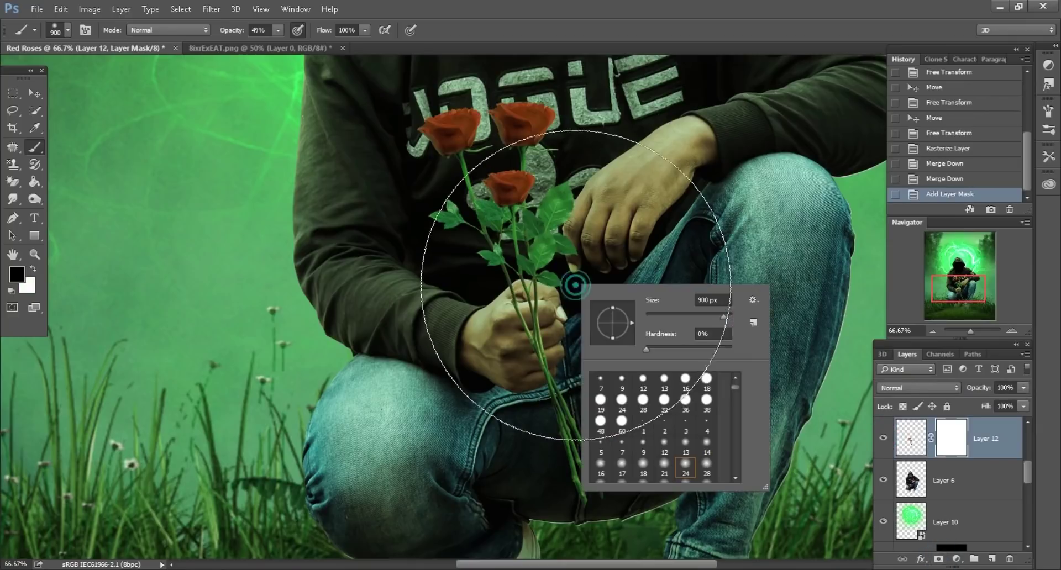
double_click(620, 395)
scroll(517, 323, "down", 3)
key("ctrl+plus")
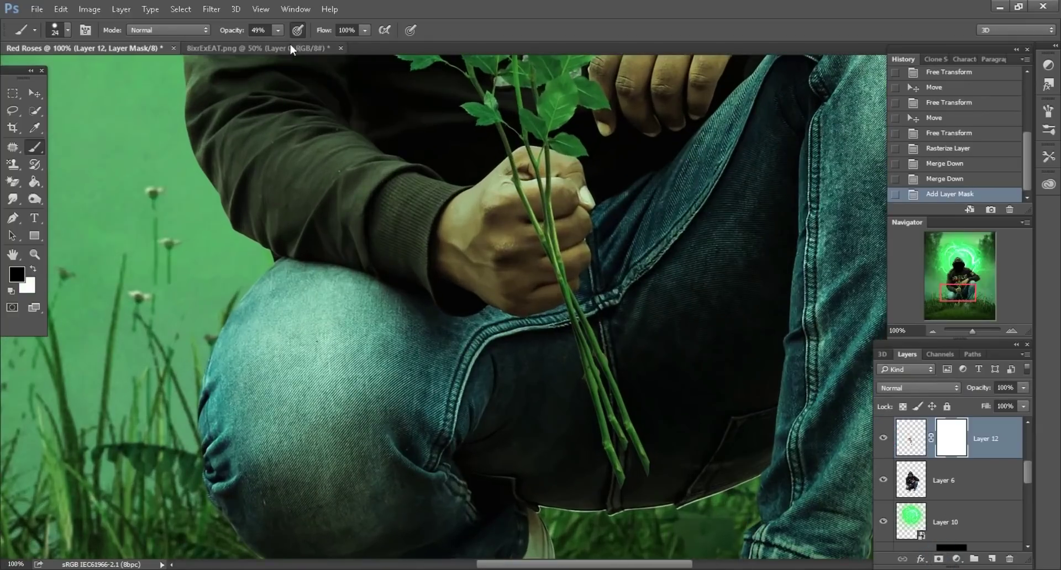
left_click_drag(263, 36, 310, 35)
key("ctrl+plus")
scroll(601, 173, "up", 1)
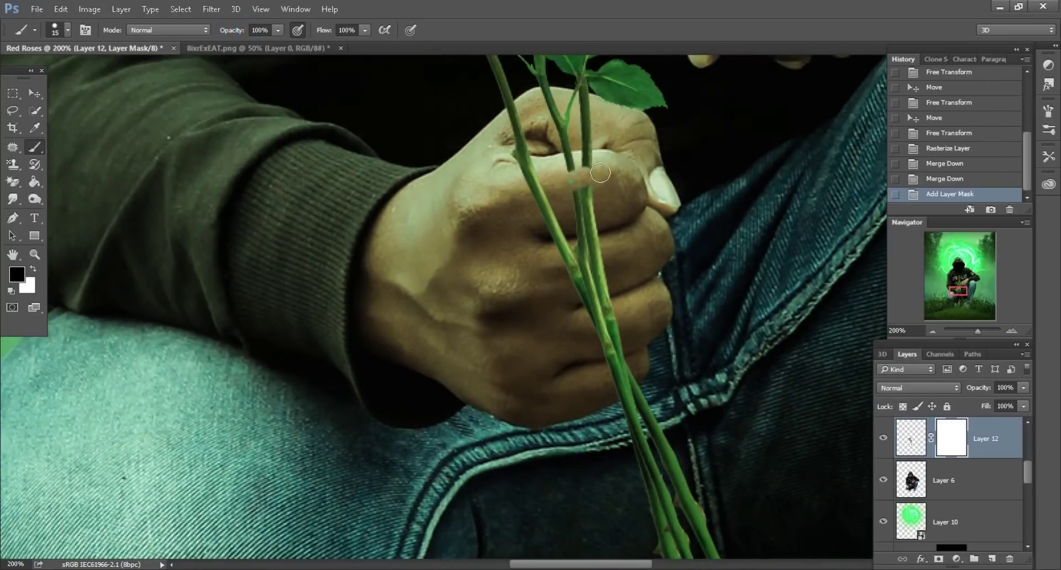
Mask out the stems crossing the man's fingers and knuckles
left_click(527, 172)
key("bracketright")
key("bracketright")
mouse_move(587, 164)
left_mouse_down()
mouse_move(593, 190)
mouse_move(549, 225)
left_mouse_up()
scroll(593, 311, "down", 1)
key("bracketleft")
left_click_drag(605, 313, 611, 285)
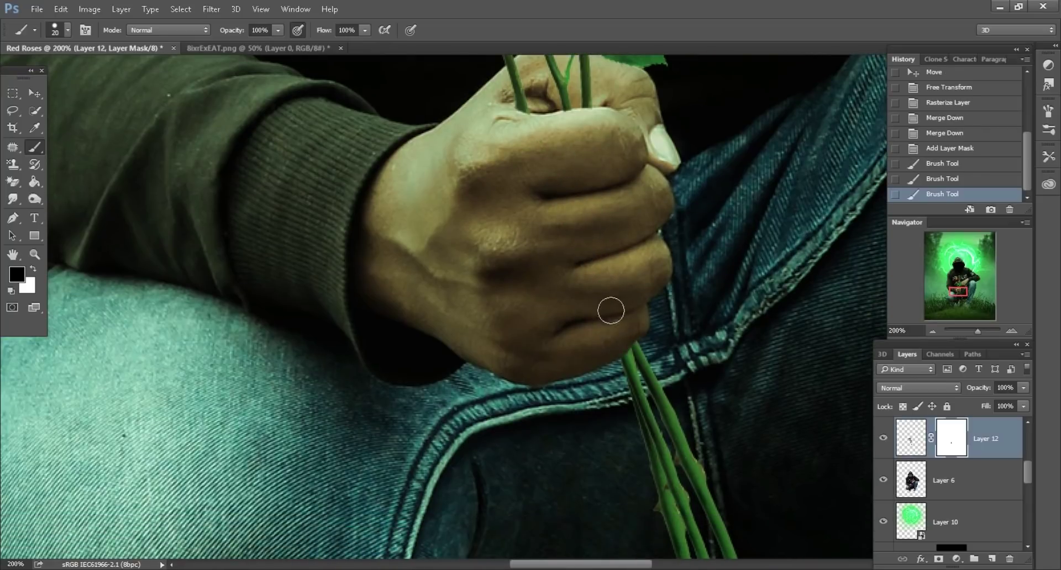
left_click(611, 311)
scroll(610, 311, "down", 4)
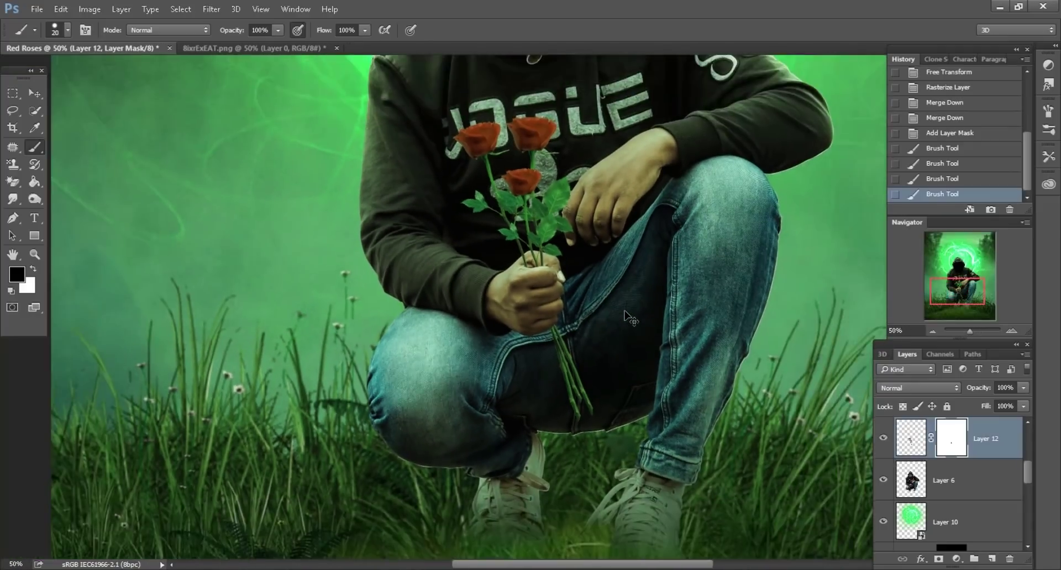
scroll(630, 319, "down", 1)
scroll(597, 320, "up", 1)
scroll(581, 321, "up", 1)
scroll(569, 323, "down", 1)
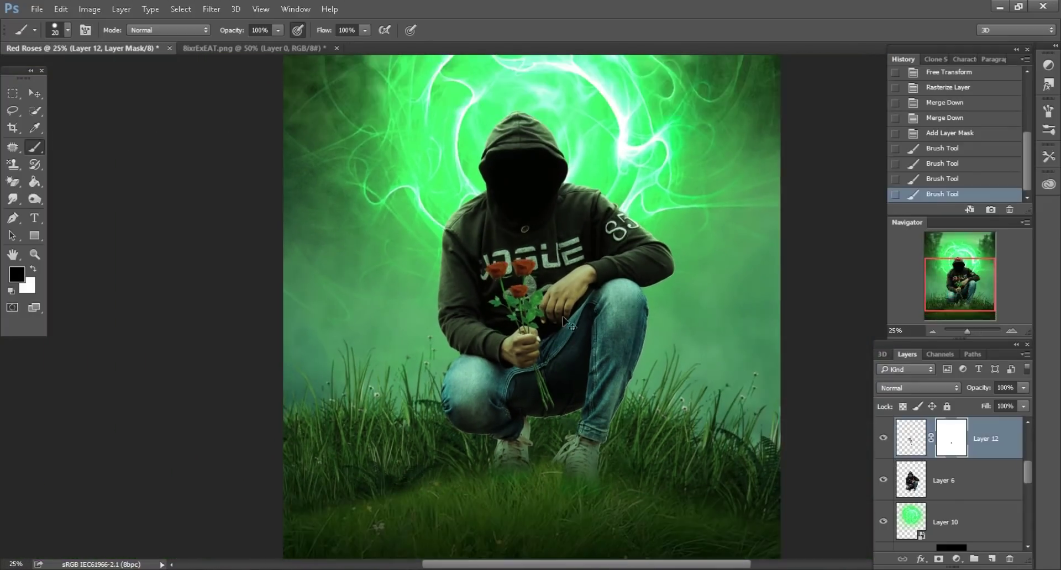
scroll(608, 326, "right", 1)
scroll(658, 332, "down", 1)
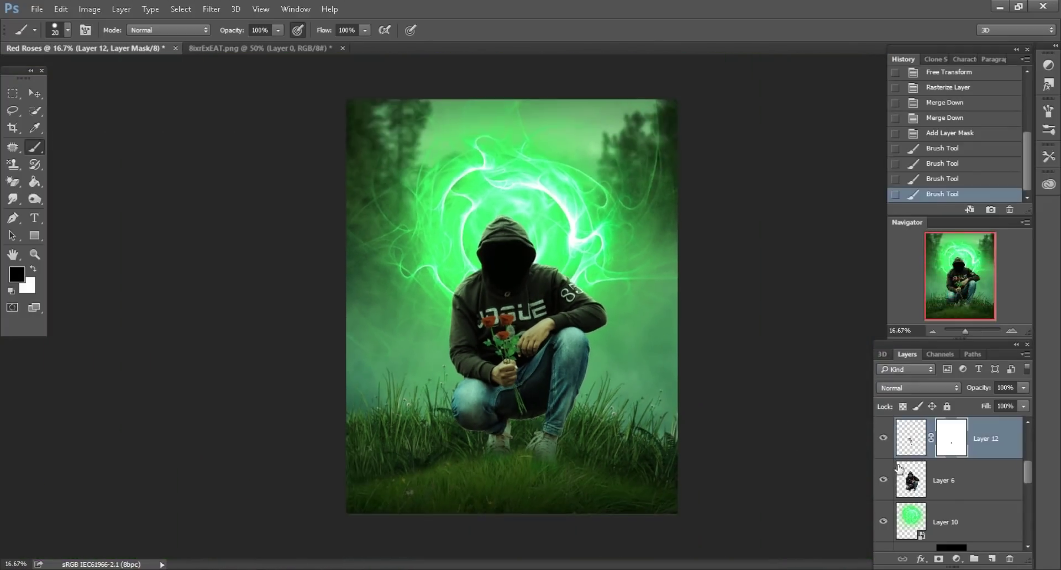
Apply the roses' layer mask permanently and add a new empty layer above
right_click(929, 442)
left_click(933, 473)
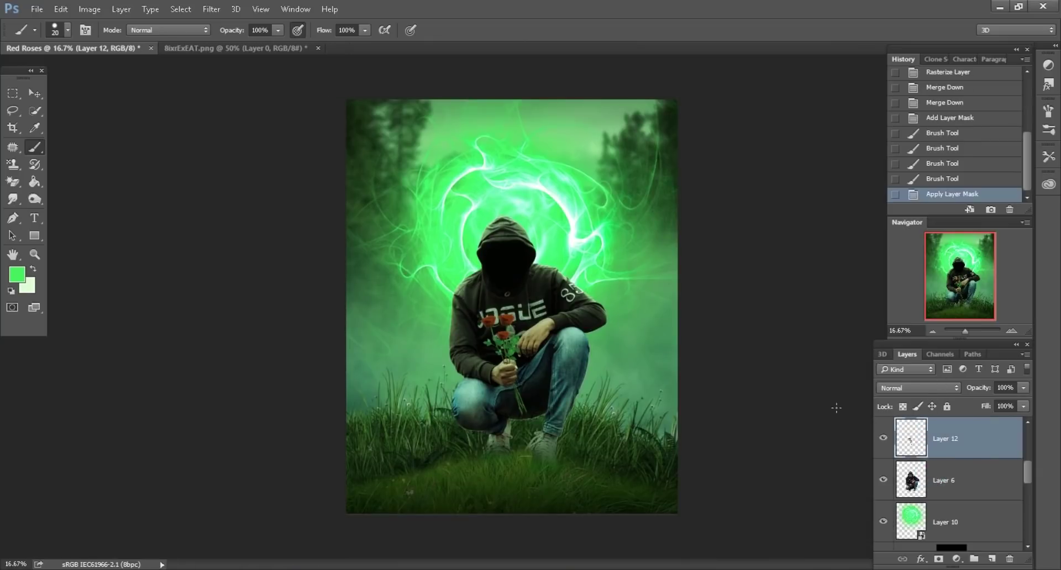
scroll(837, 409, "up", 1)
scroll(836, 415, "down", 2)
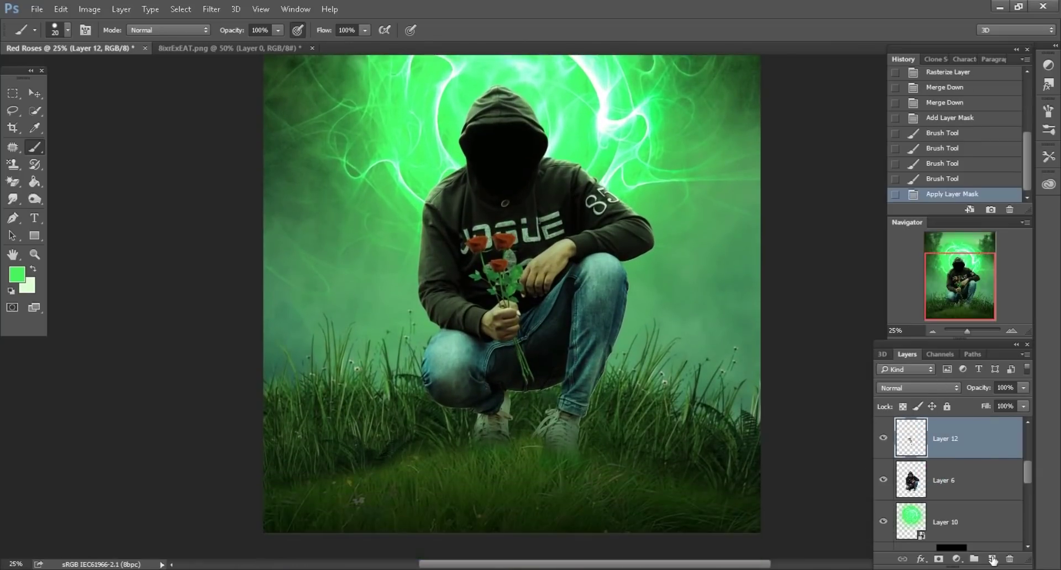
left_click(994, 560)
Load the roses' outline as a selection and set up a soft black brush
left_click(911, 481, "ctrl")
scroll(454, 335, "up", 1)
scroll(553, 417, "up", 1)
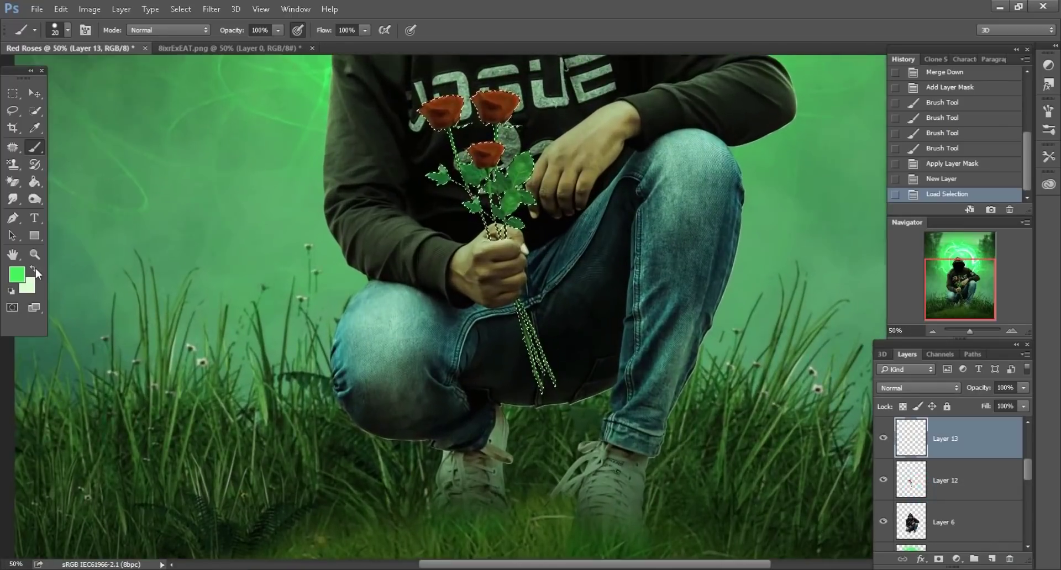
left_click(34, 269)
left_click(615, 302)
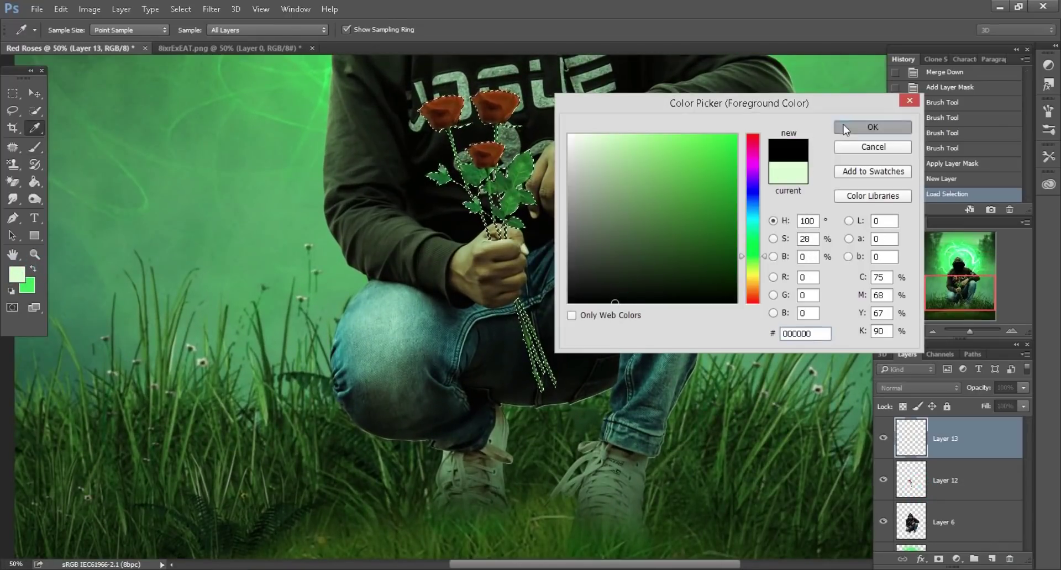
left_click(844, 129)
key("b")
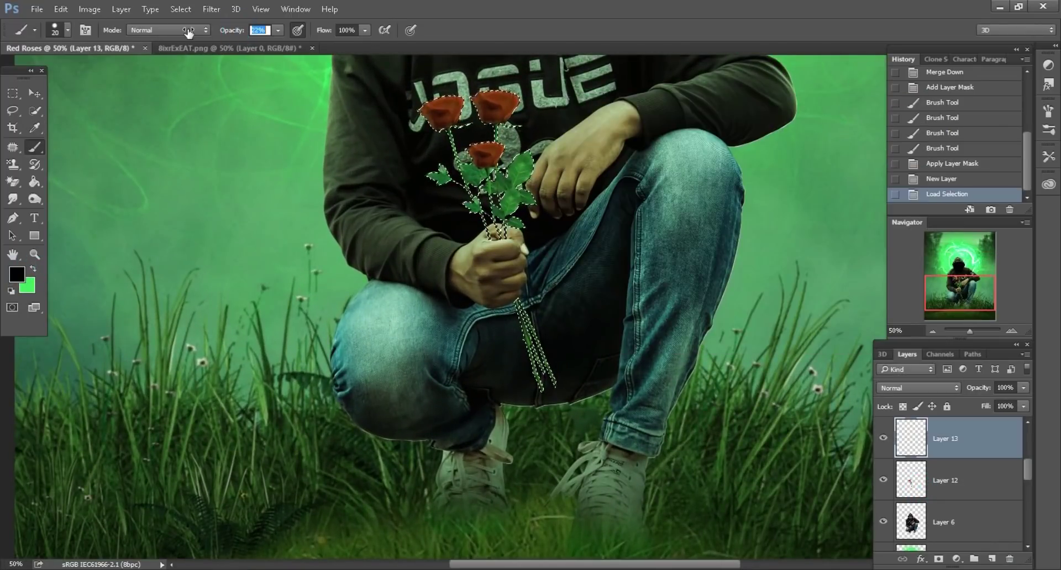
right_click(345, 150)
double_click(413, 331)
Softly shade the rose stems near the hand and the leaves with black at 22% opacity
scroll(521, 307, "up", 1)
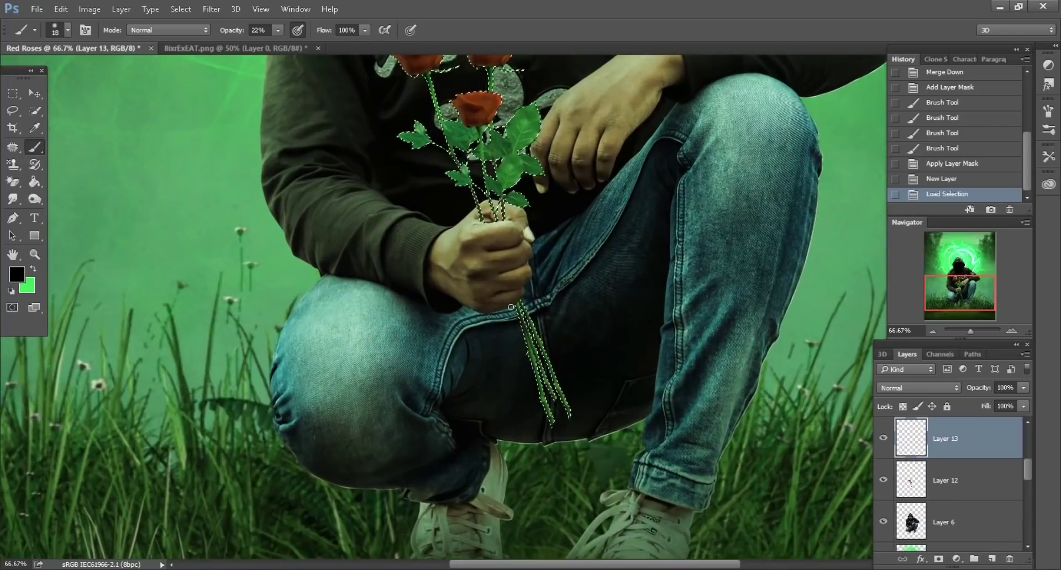
scroll(533, 311, "up", 1)
mouse_move(504, 280)
left_mouse_down()
mouse_move(512, 332)
mouse_move(477, 203)
mouse_move(488, 156)
left_mouse_up()
key("bracketleft")
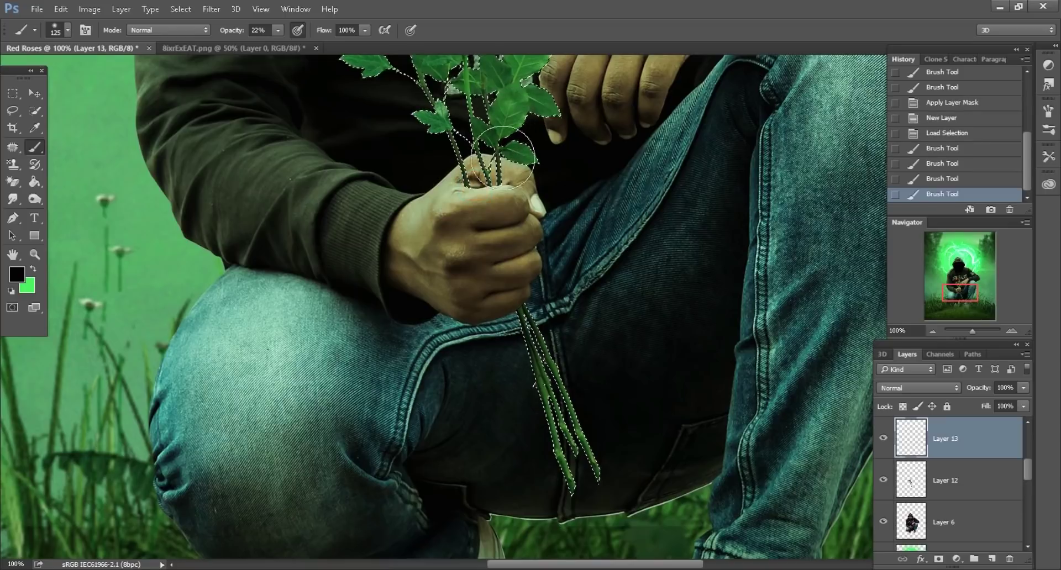
scroll(469, 143, "up", 1)
left_click_drag(509, 95, 374, 114)
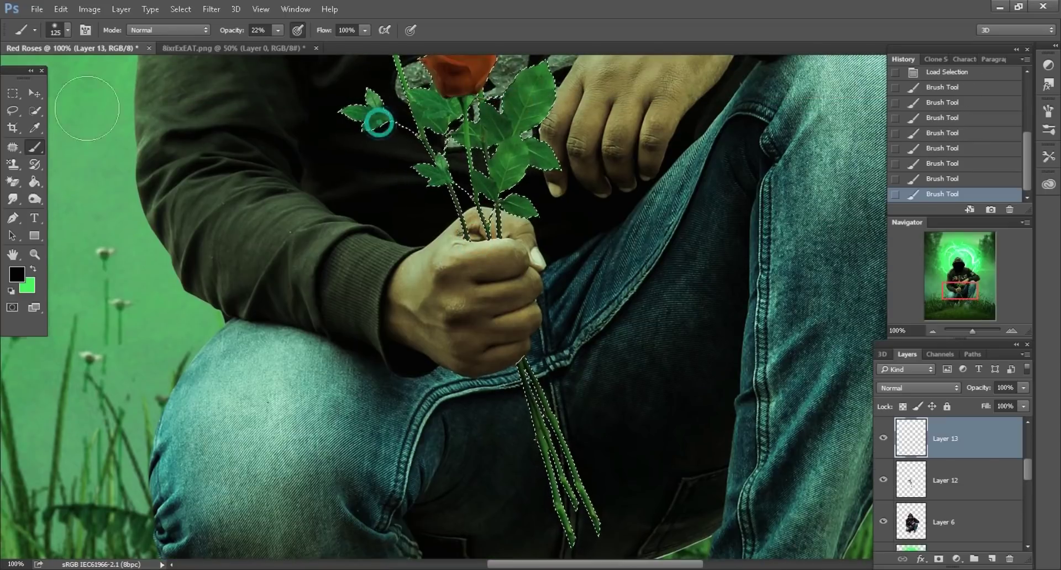
Clear the roses selection and zoom out to 25%
left_click(12, 110)
key("ctrl+d")
scroll(679, 379, "down", 1)
scroll(679, 380, "down", 1)
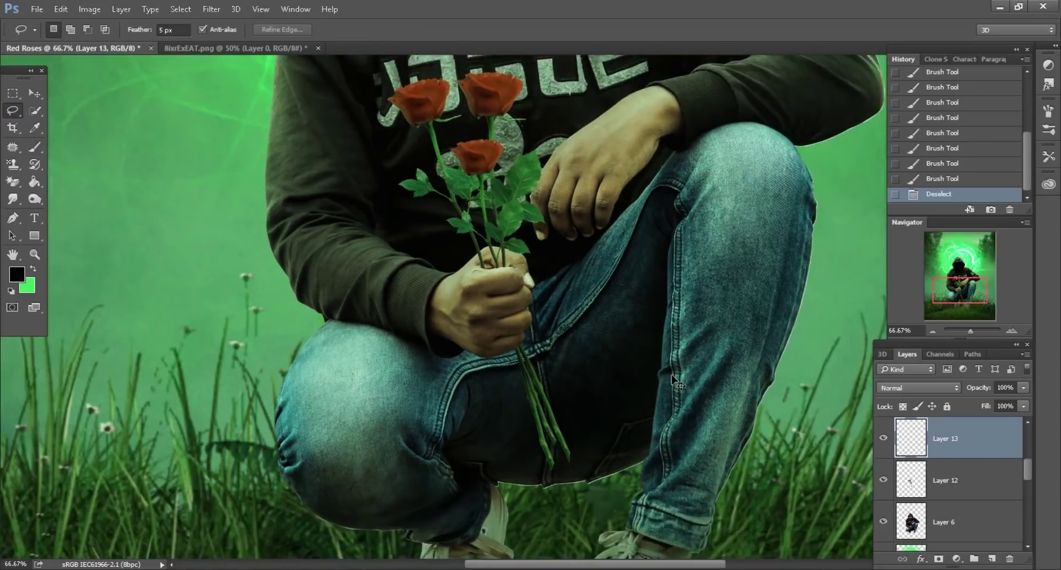
scroll(677, 381, "down", 1)
scroll(675, 381, "down", 1)
scroll(673, 381, "down", 1)
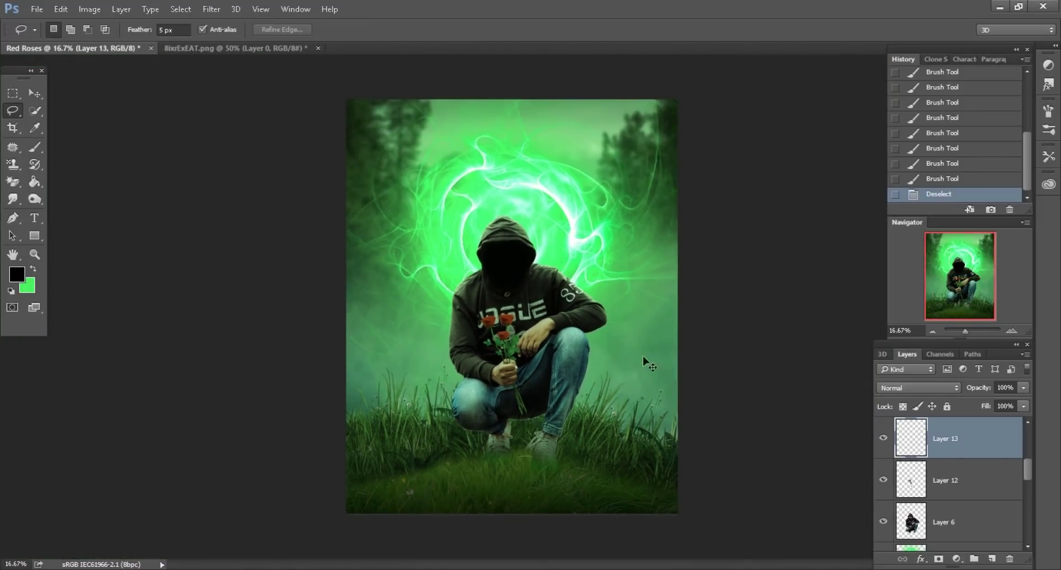
scroll(644, 362, "up", 1)
left_click(35, 92)
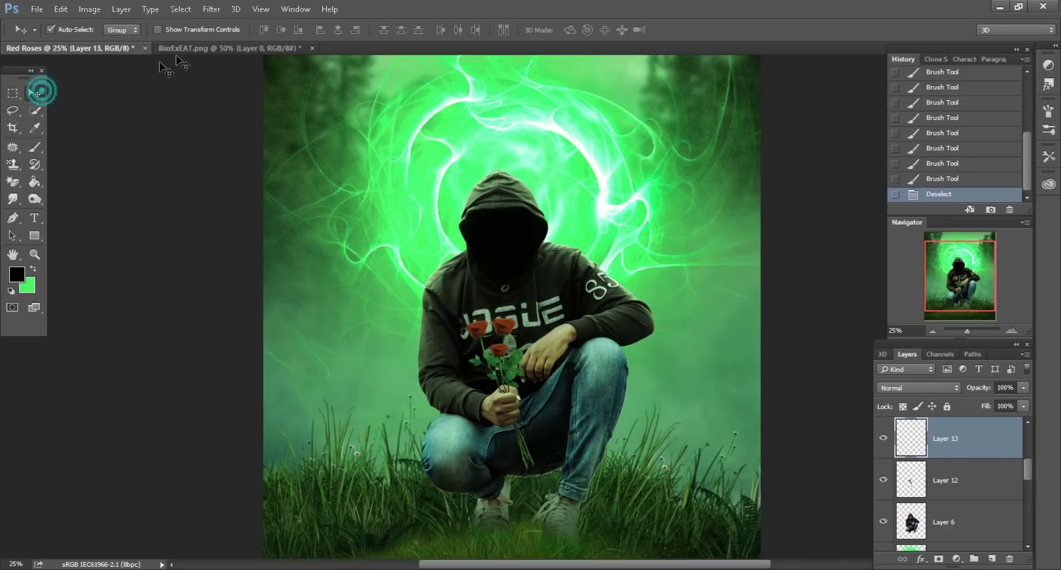
Close the rose image unsaved and bring the Plant.png fern into Red Roses as Layer 14
left_click(313, 48)
left_click(510, 229)
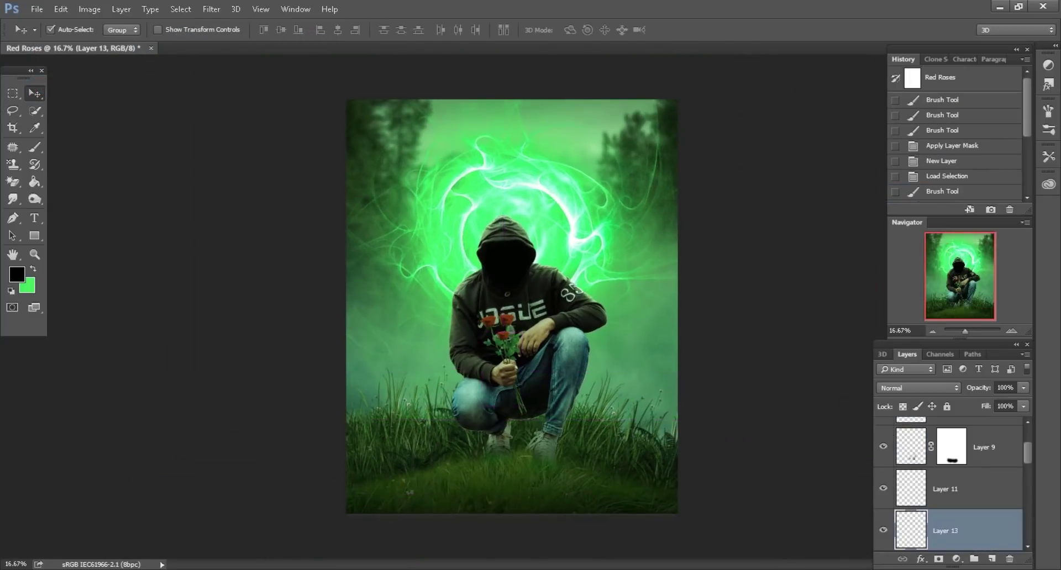
left_click(999, 7)
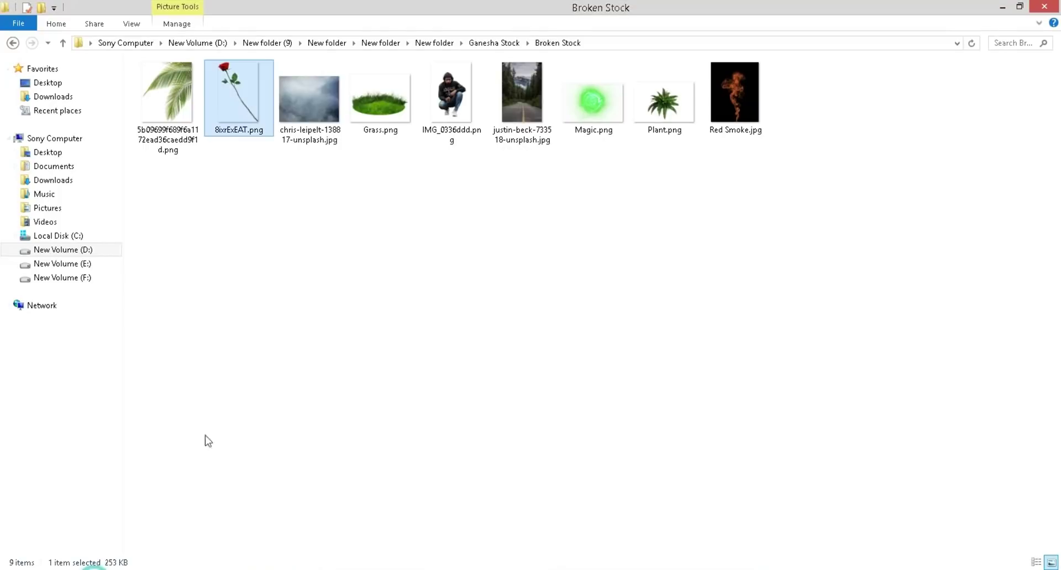
left_click(353, 302)
left_click_drag(663, 141, 643, 48)
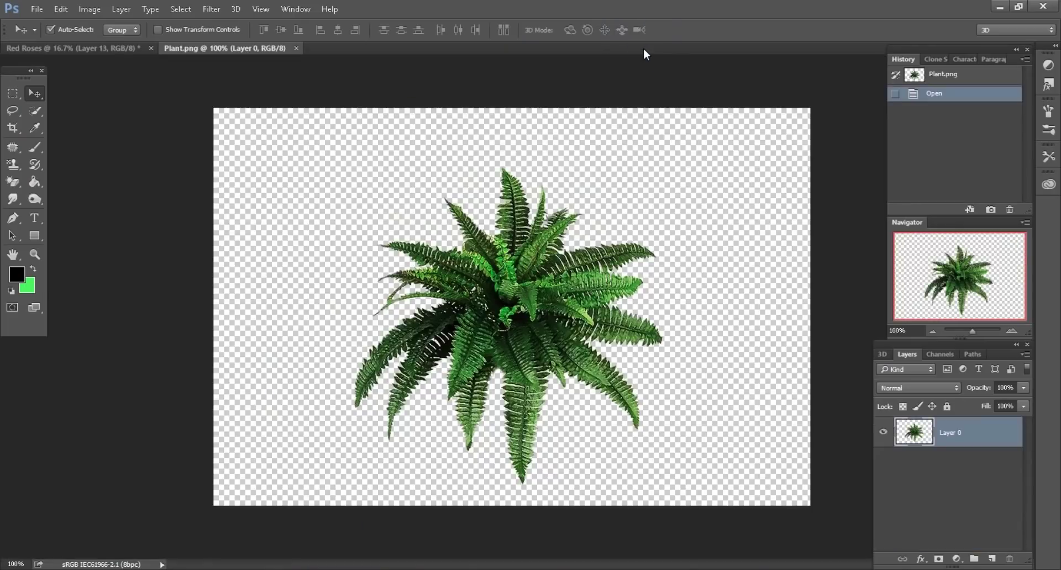
mouse_move(498, 237)
left_mouse_down()
mouse_move(116, 51)
mouse_move(436, 450)
left_mouse_up()
key("ctrl+plus")
key("ctrl+plus")
Convert the fern Layer 14 to a Smart Object, scale it to 158%, and move it left
scroll(550, 446, "down", 3)
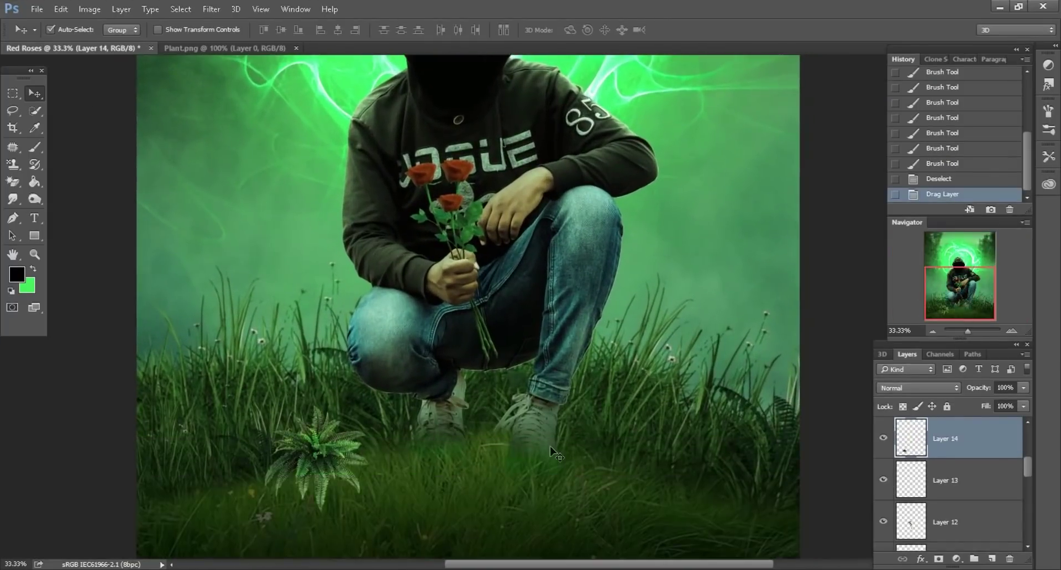
scroll(549, 446, "down", 1)
right_click(987, 440)
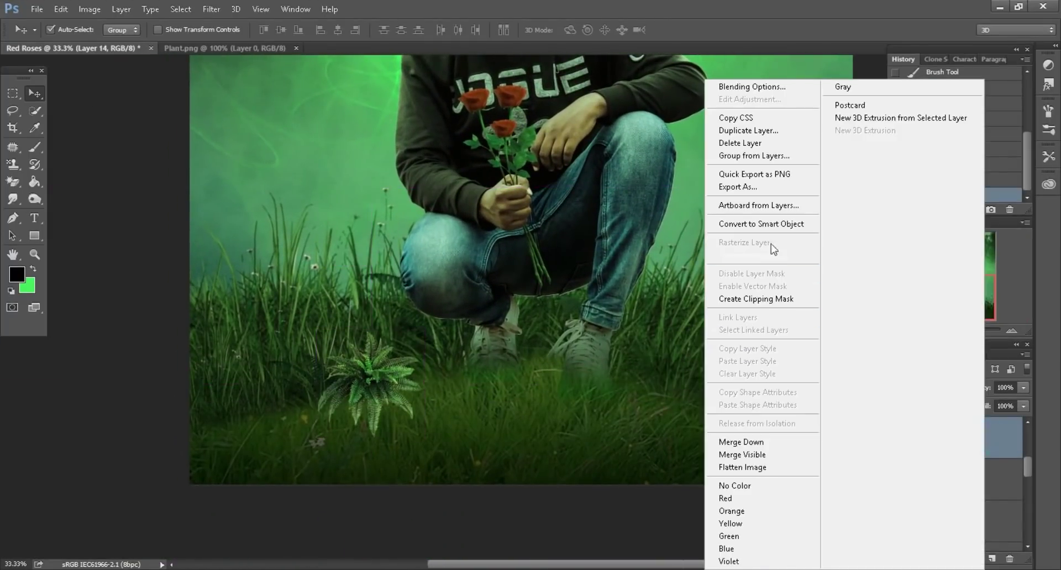
left_click(768, 224)
left_click(60, 9)
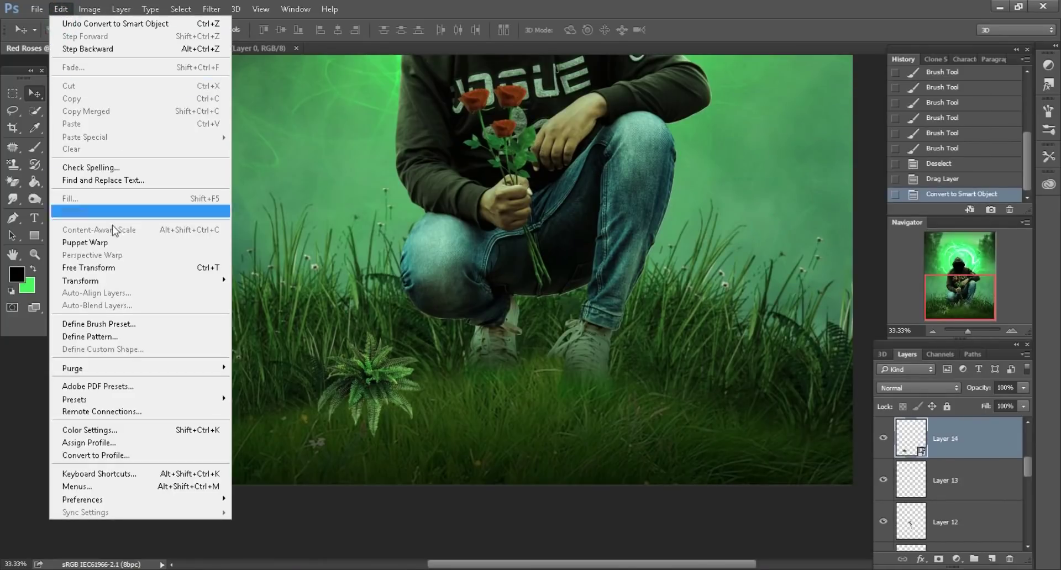
left_click(105, 268)
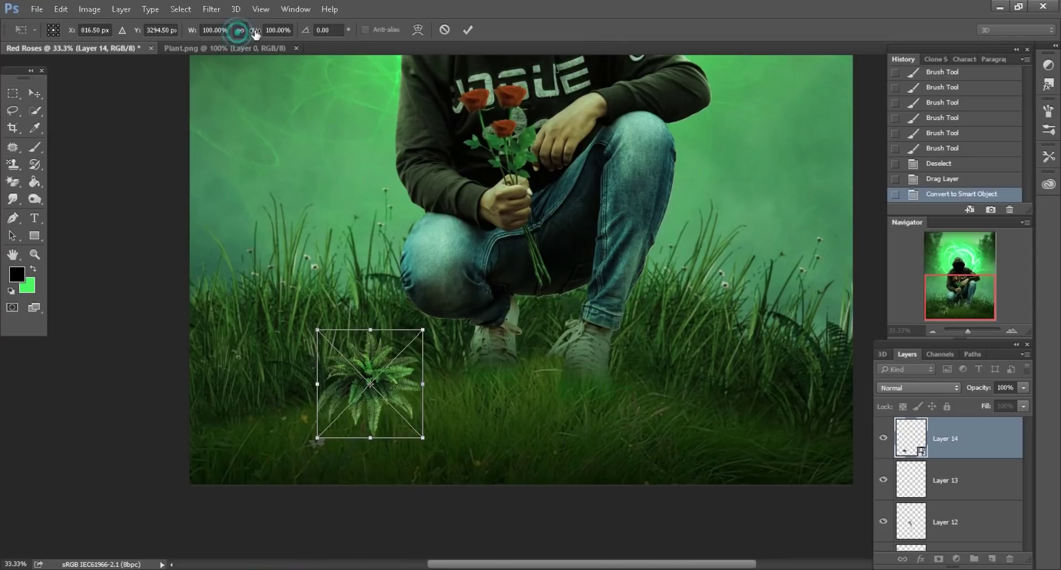
left_click_drag(257, 34, 288, 32)
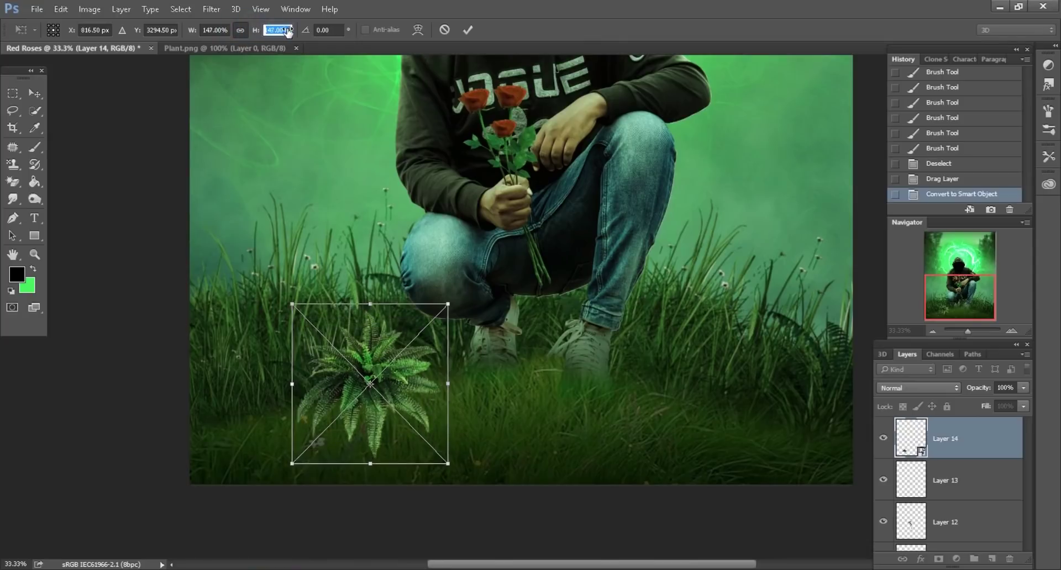
left_click_drag(287, 32, 294, 31)
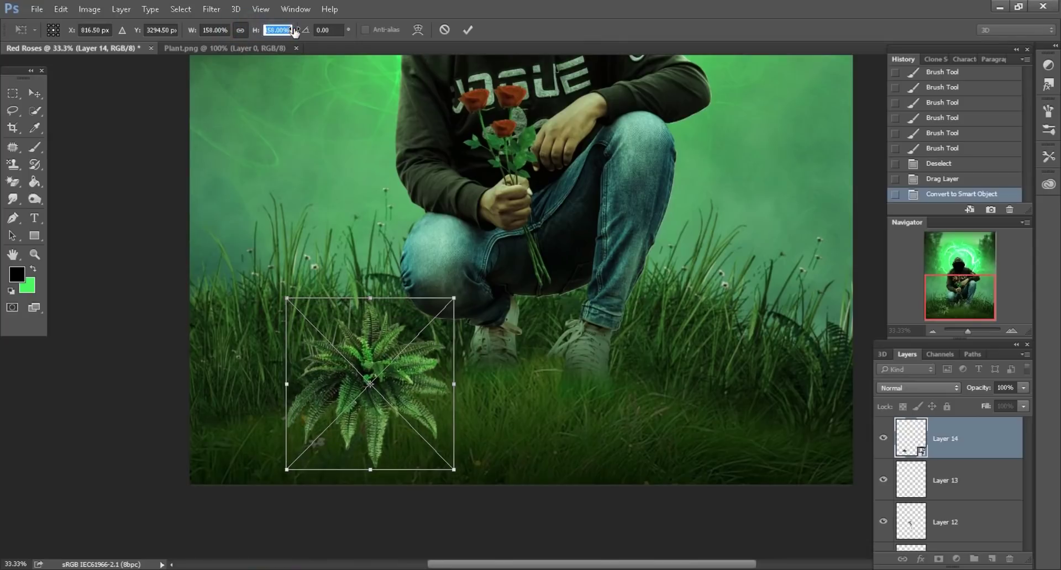
left_click(468, 32)
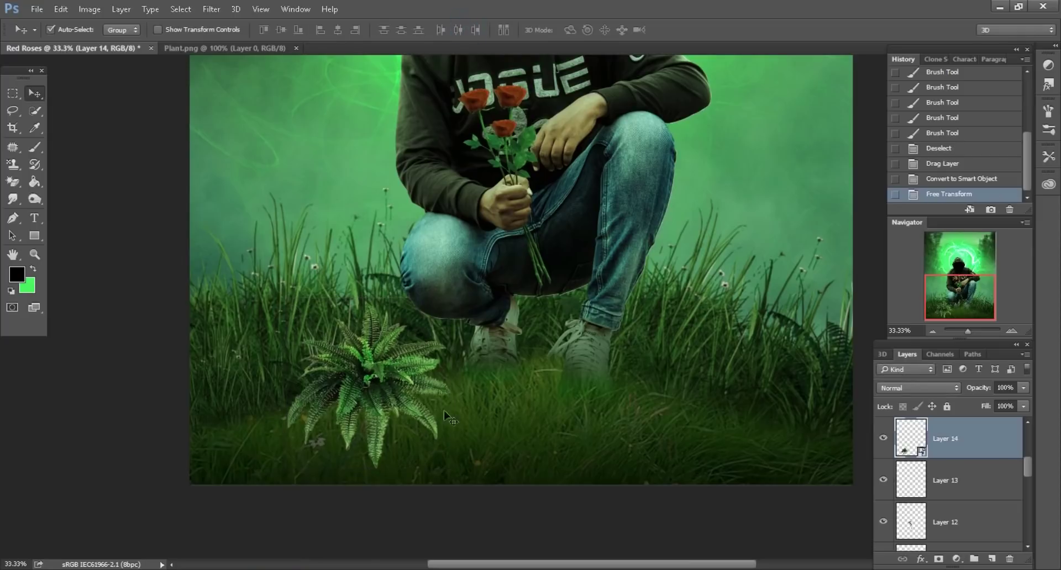
left_click_drag(443, 410, 394, 410)
Place a fern duplicate in the right-hand grass, scaled to about 119% and moved lower
key("ctrl+minus")
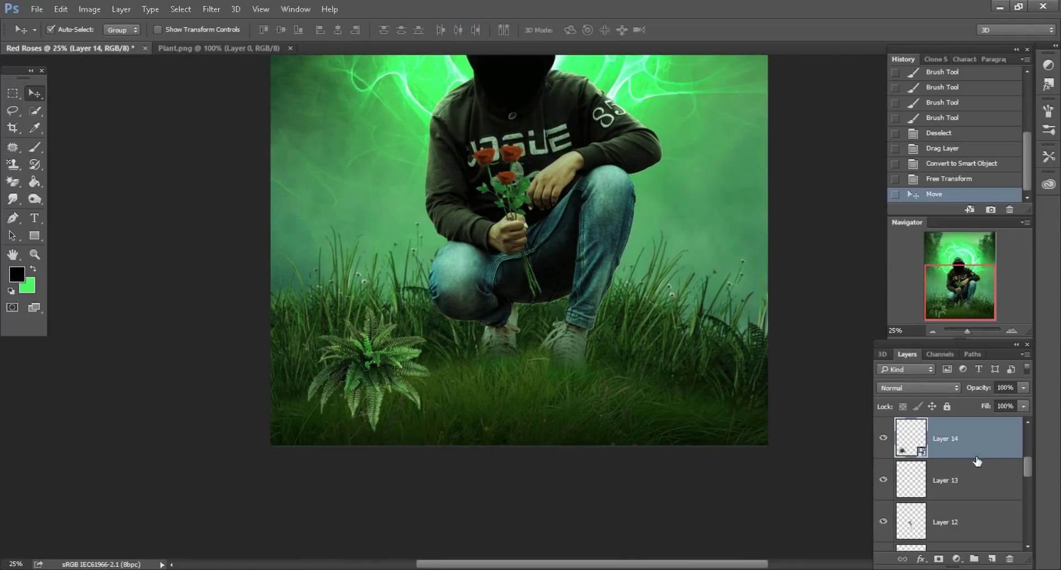
scroll(966, 480, "up", 1)
left_click_drag(987, 522, 992, 560)
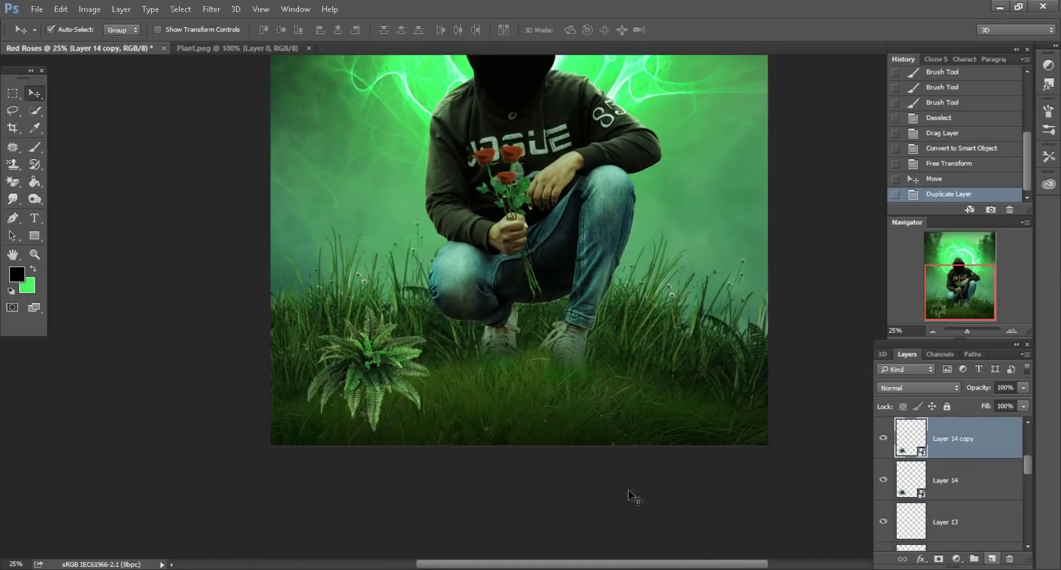
left_click_drag(474, 488, 825, 436)
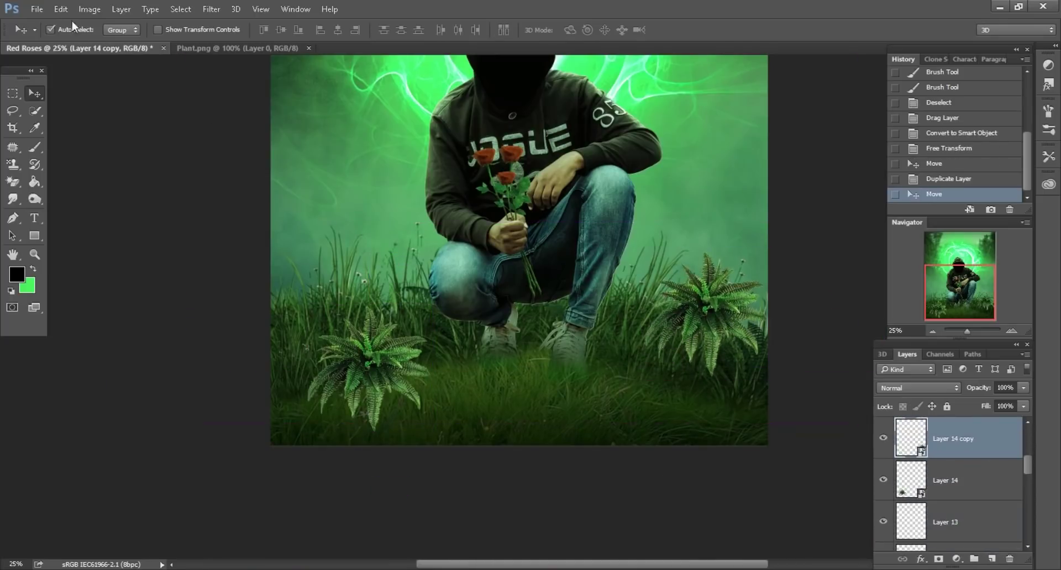
left_click(61, 9)
left_click(91, 268)
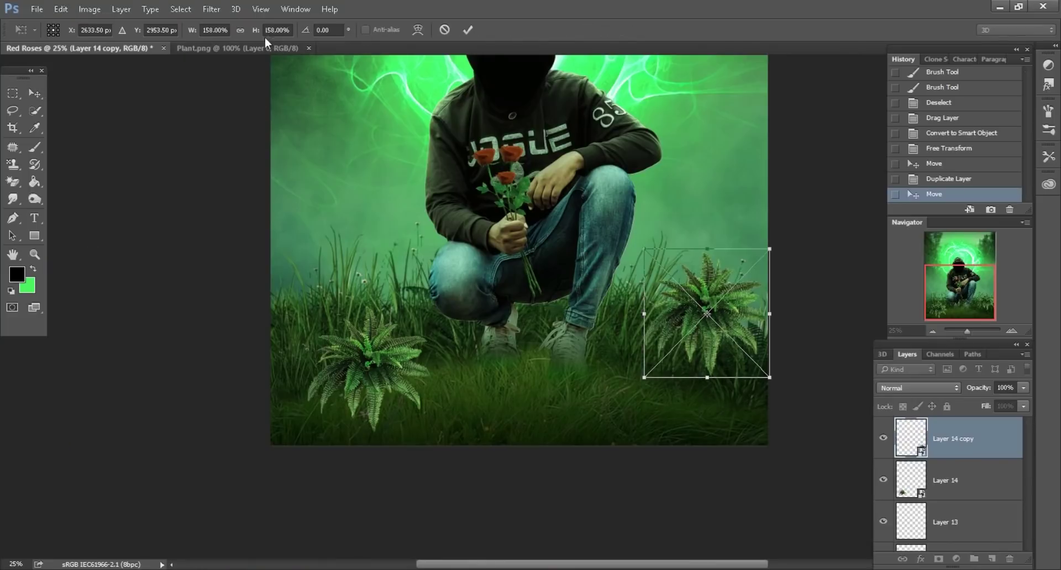
left_click_drag(255, 30, 230, 23)
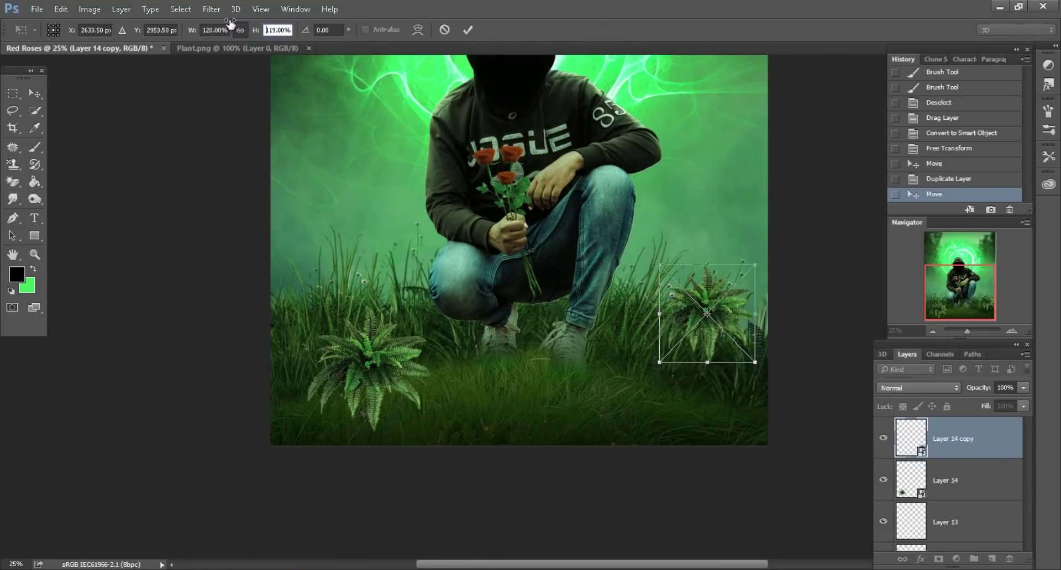
left_click(468, 30)
left_click_drag(684, 189, 687, 208)
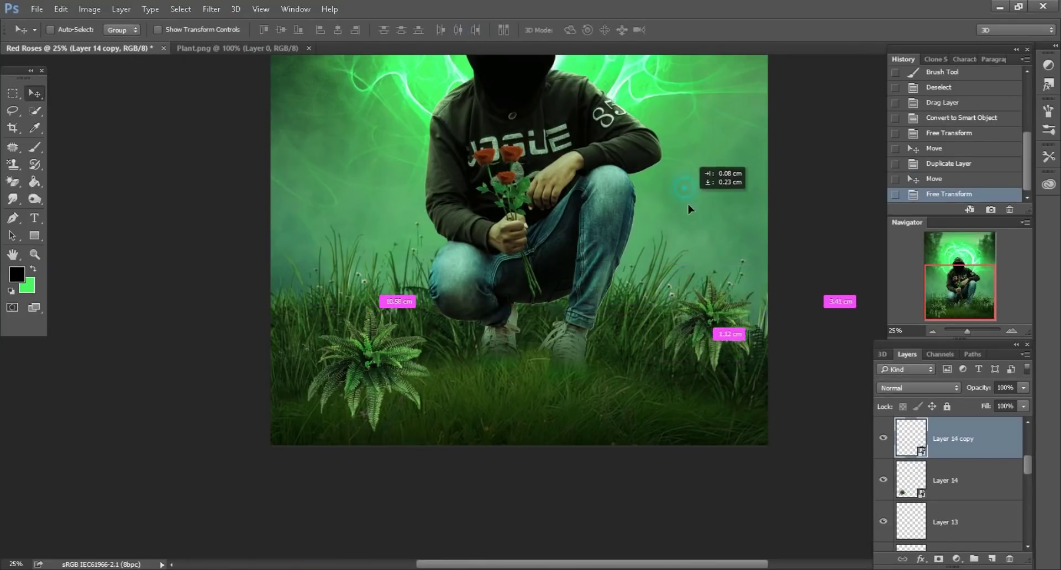
key("ctrl+minus")
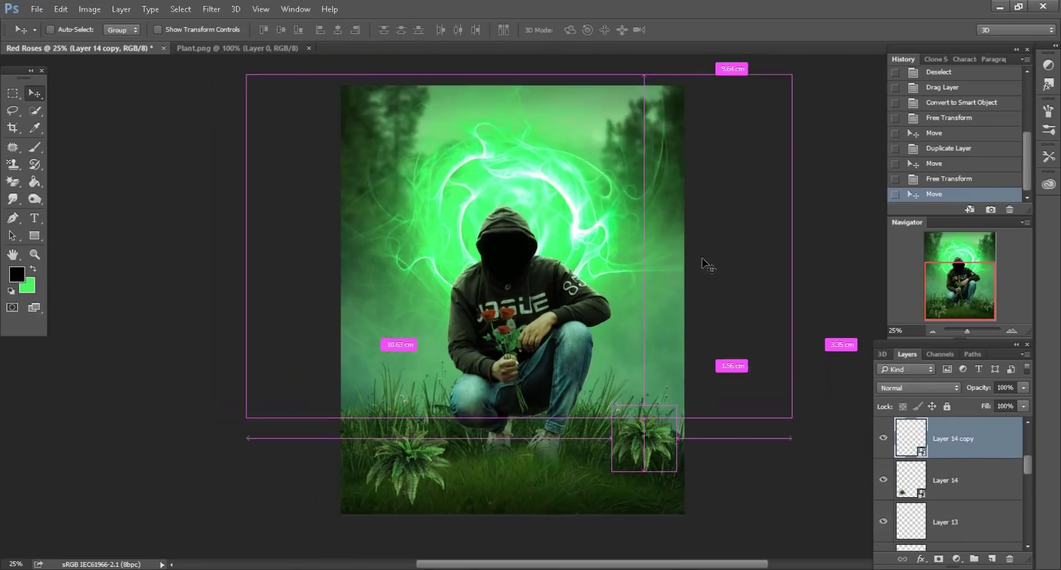
scroll(977, 486, "down", 3)
scroll(977, 486, "down", 2)
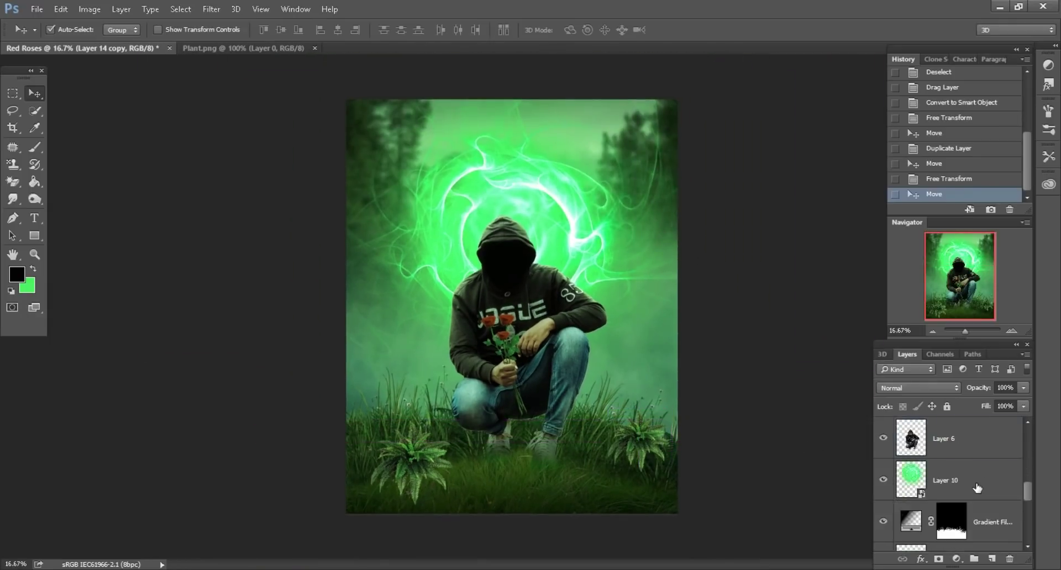
scroll(977, 487, "down", 3)
Rasterize fog Layer 3, apply its mask, and move its duplicate to the top of the stack
left_click(986, 482)
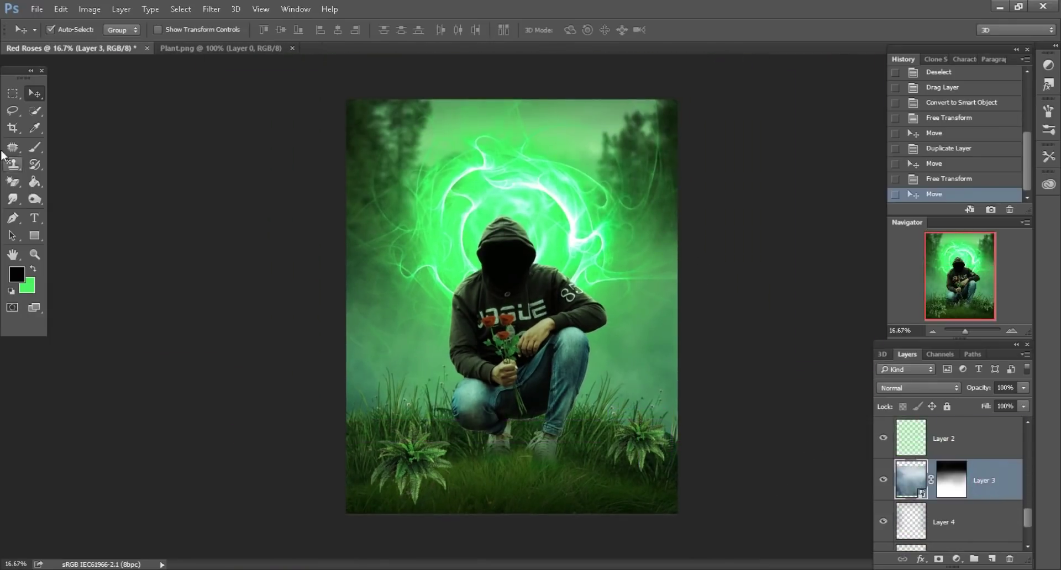
left_click(47, 150)
left_click(512, 321)
left_click(497, 234)
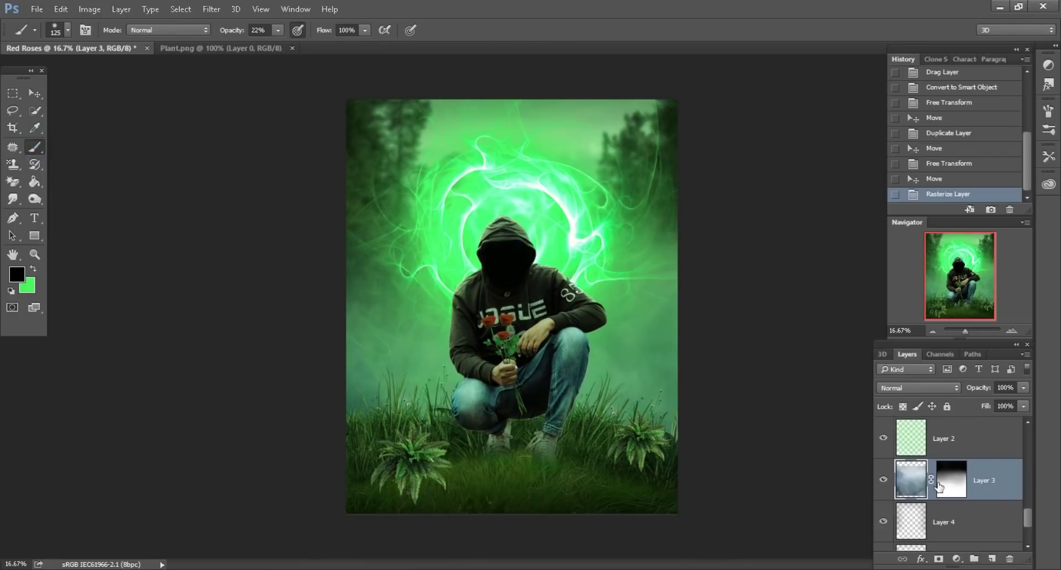
right_click(939, 487)
left_click(934, 385)
left_click_drag(980, 440, 992, 559)
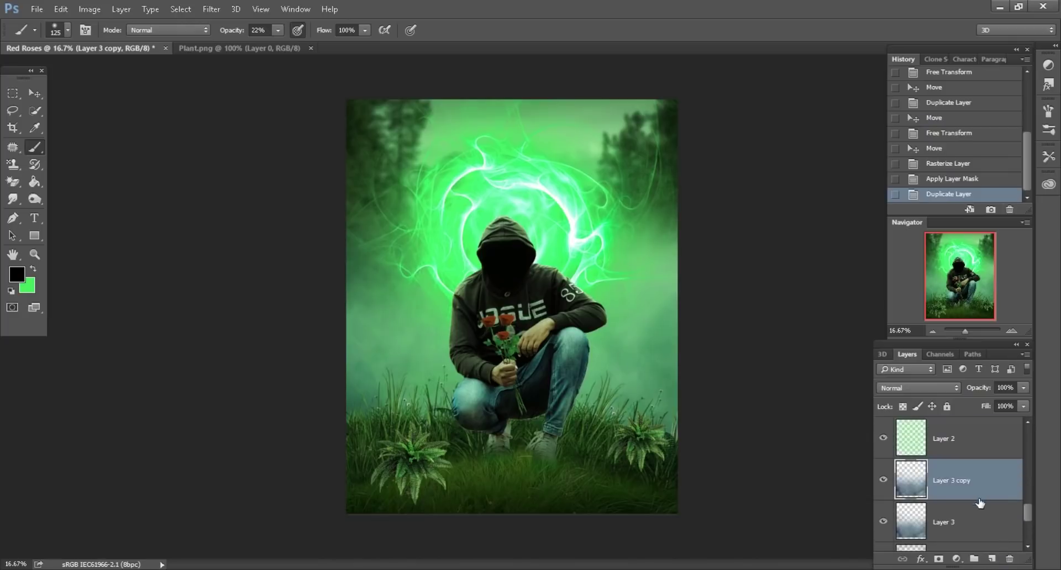
mouse_move(980, 503)
left_mouse_down()
mouse_move(971, 389)
mouse_move(975, 443)
mouse_move(963, 436)
left_mouse_up()
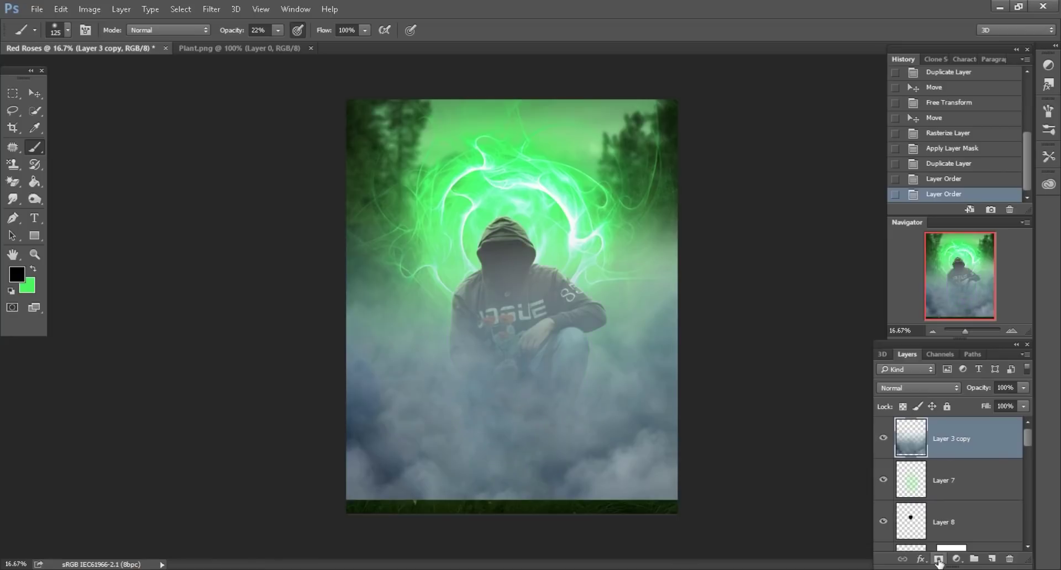
Add Color-blend Layer 15 and paint green with a large brush inside the fog copy's selection
left_click(993, 561)
left_click(910, 481, "ctrl")
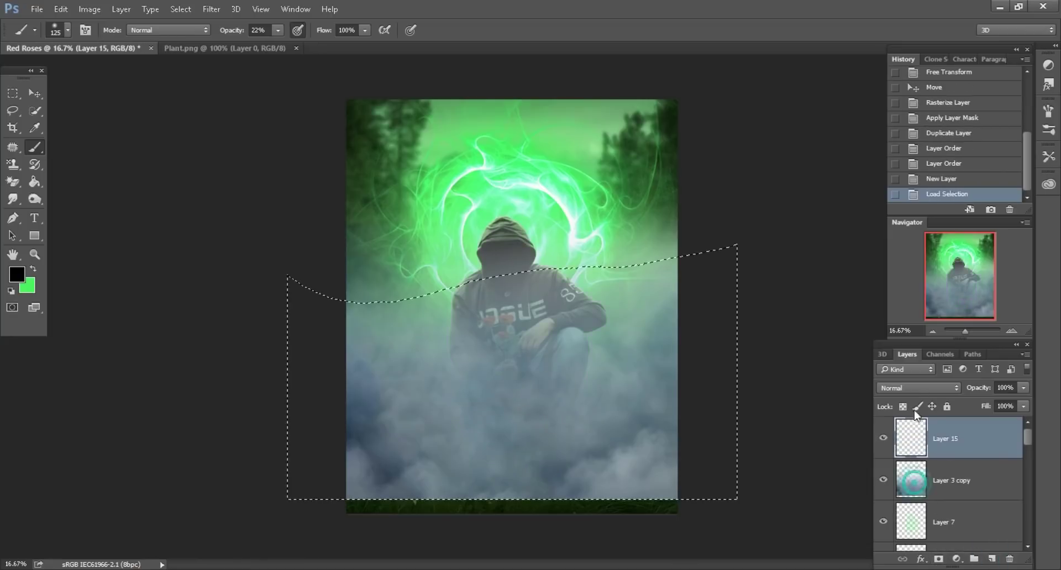
left_click(917, 388)
left_click(901, 371)
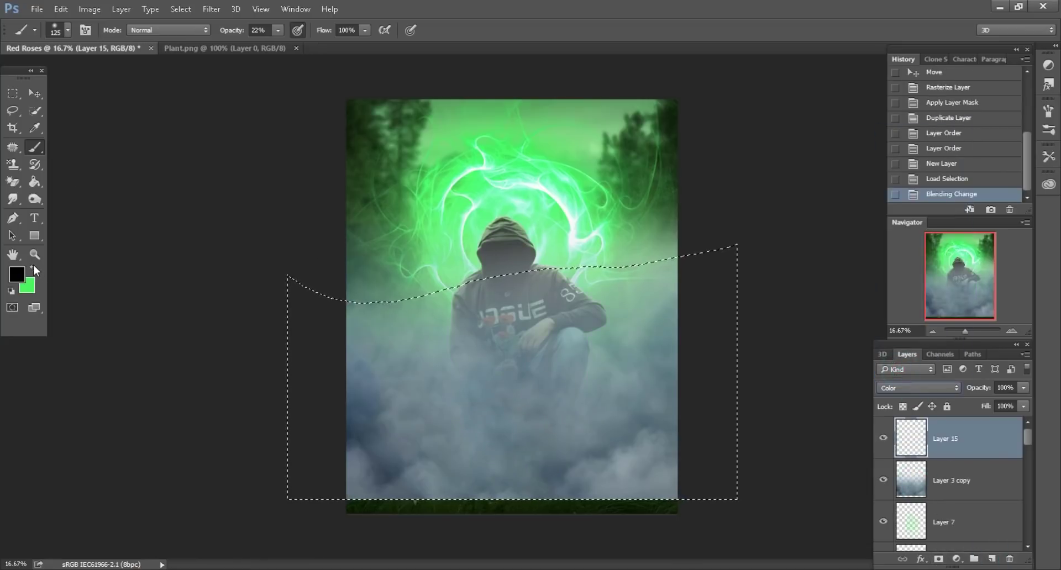
left_click(33, 269)
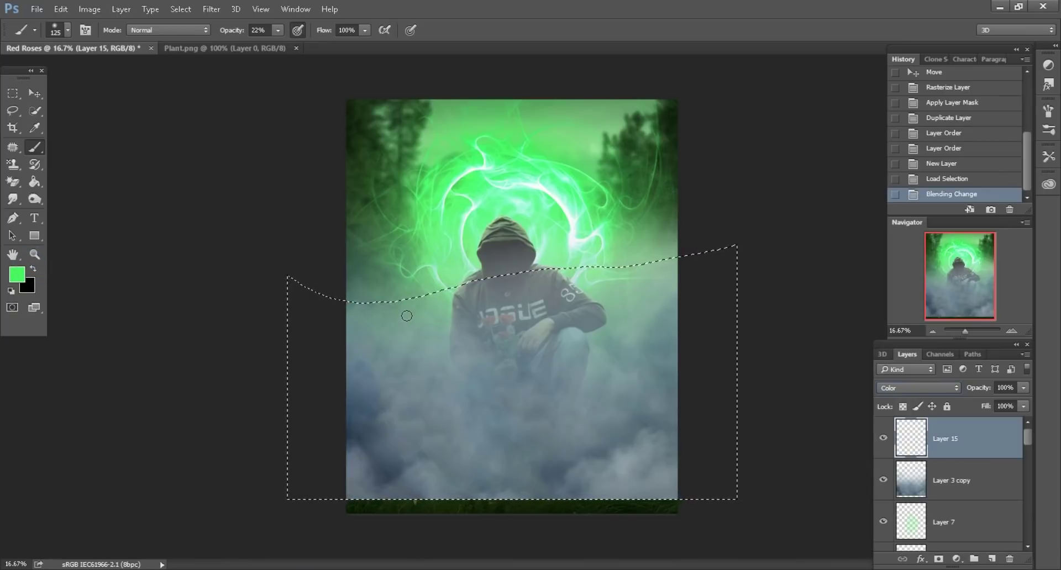
key("bracketright")
key("bracketright")
key("bracketright")
mouse_move(373, 391)
left_mouse_down()
mouse_move(415, 450)
mouse_move(841, 462)
mouse_move(651, 320)
mouse_move(525, 304)
left_mouse_up()
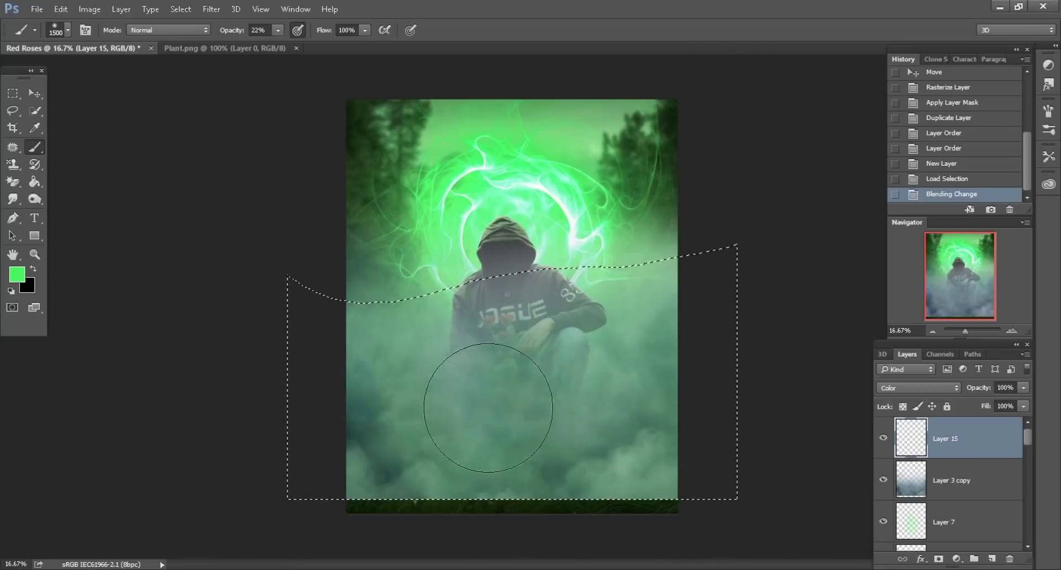
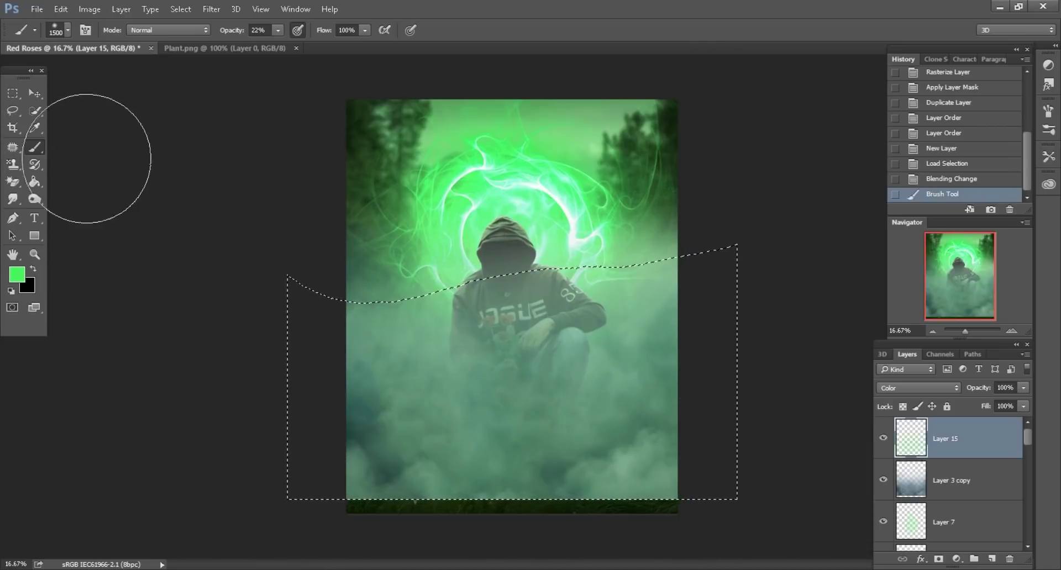
Merge Layer 15 down into Layer 3 copy and shift the fog down to fill the bottom
left_click(12, 111)
key("ctrl+d")
right_click(971, 453)
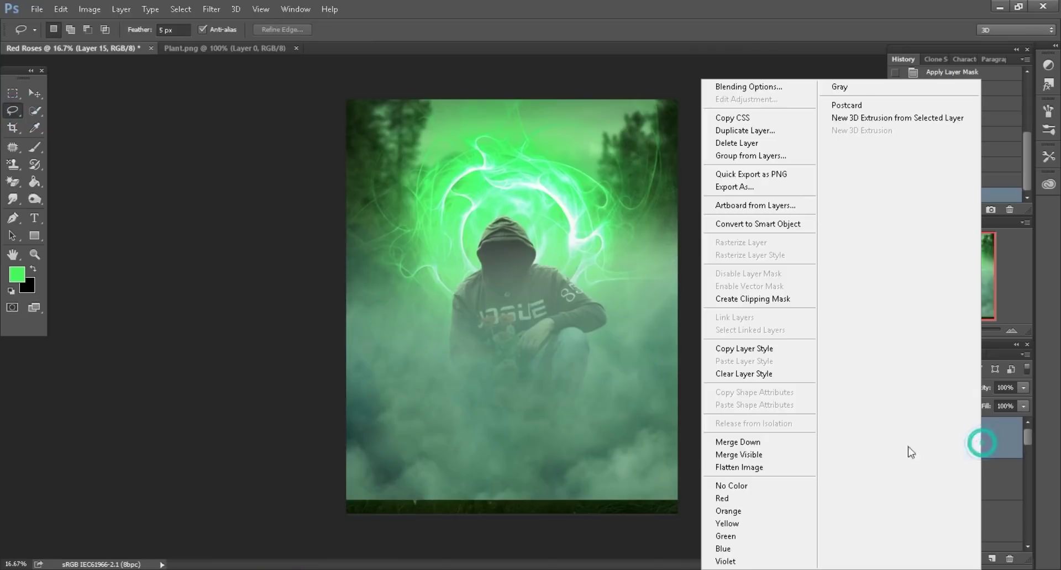
left_click(772, 442)
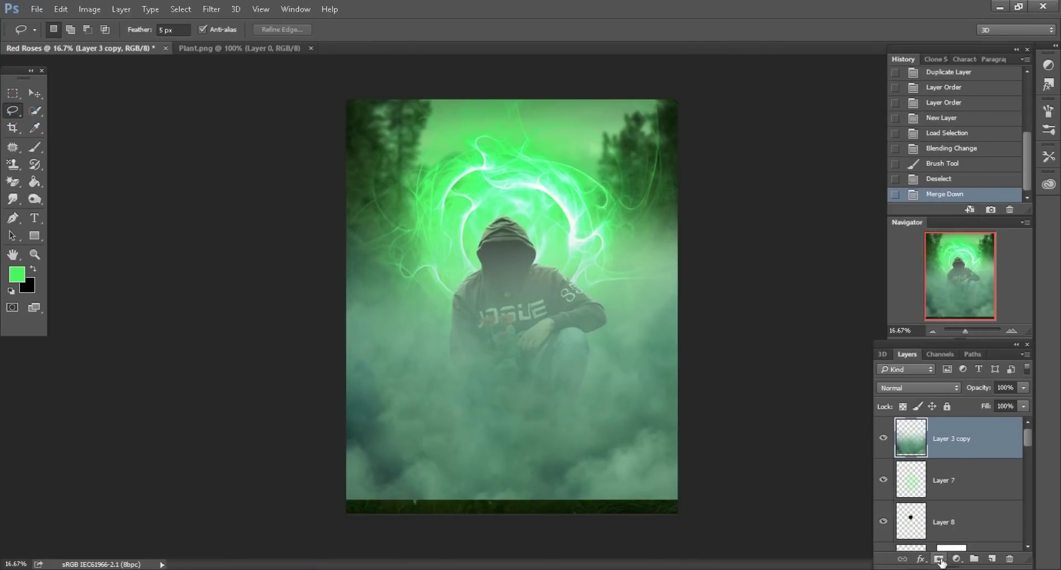
left_click(35, 93)
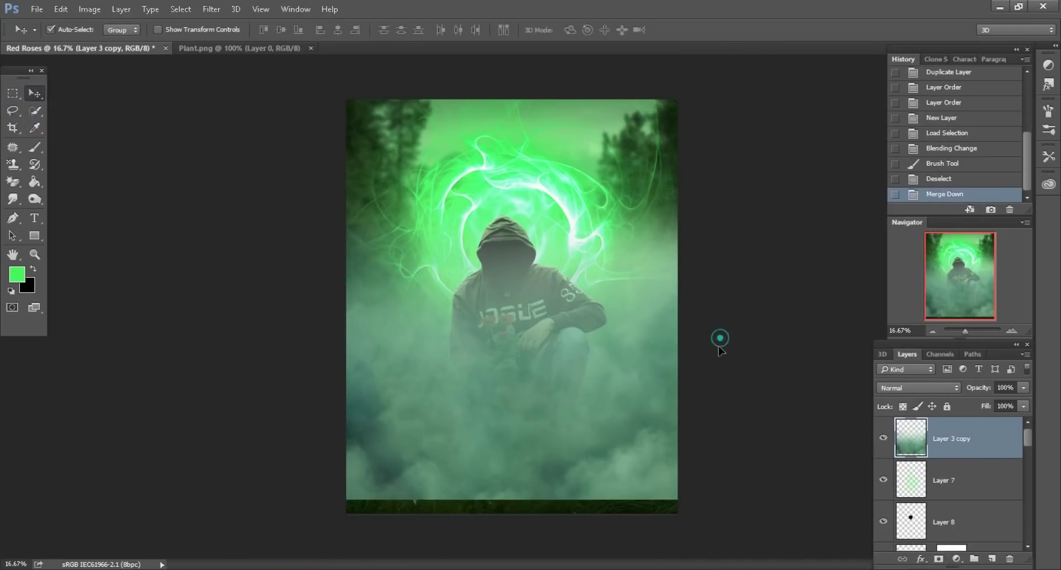
left_click_drag(720, 350, 721, 364)
Mask Layer 3 copy and paint the fog off the hooded man, roses and torso
left_click(938, 559)
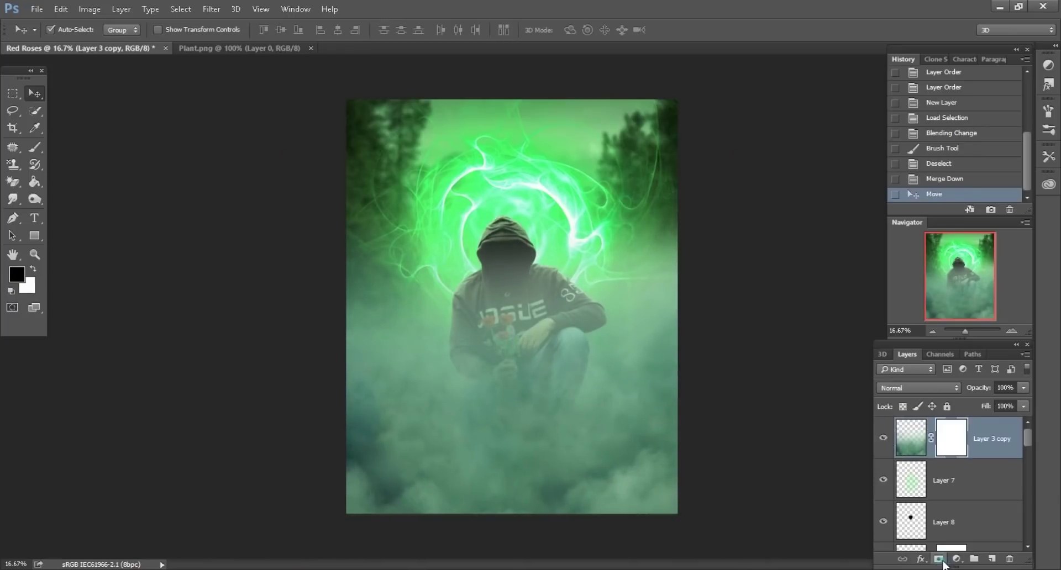
key("b")
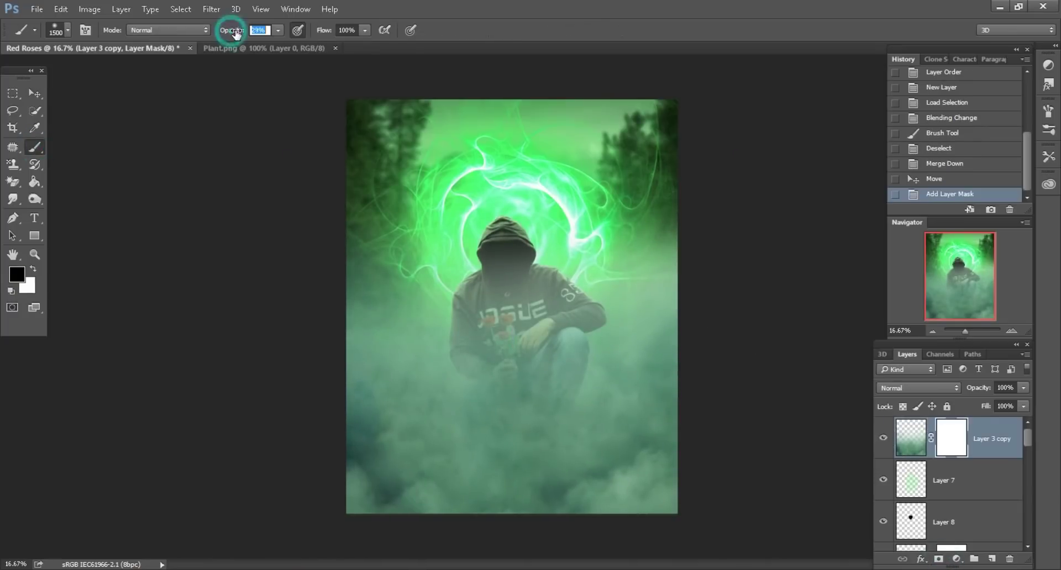
key("ctrl+plus")
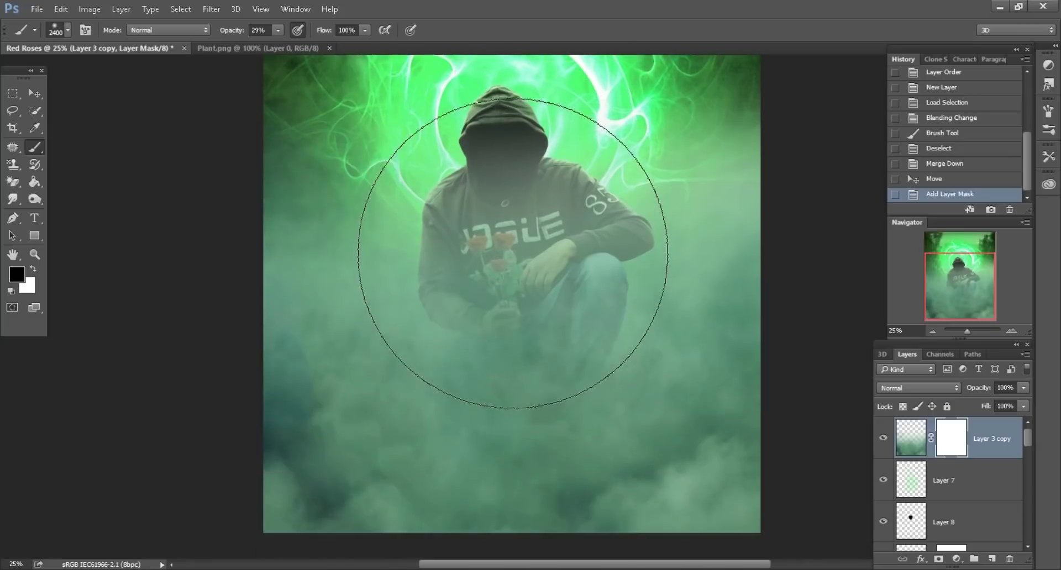
key("bracketright")
key("bracketright")
key("bracketright")
mouse_move(493, 276)
left_mouse_down()
mouse_move(445, 296)
mouse_move(450, 224)
mouse_move(355, 497)
mouse_move(406, 460)
left_mouse_up()
key("bracketleft")
key("bracketleft")
key("bracketleft")
key("bracketleft")
key("bracketleft")
mouse_move(552, 244)
left_mouse_down()
mouse_move(710, 236)
mouse_move(545, 261)
mouse_move(462, 308)
left_mouse_up()
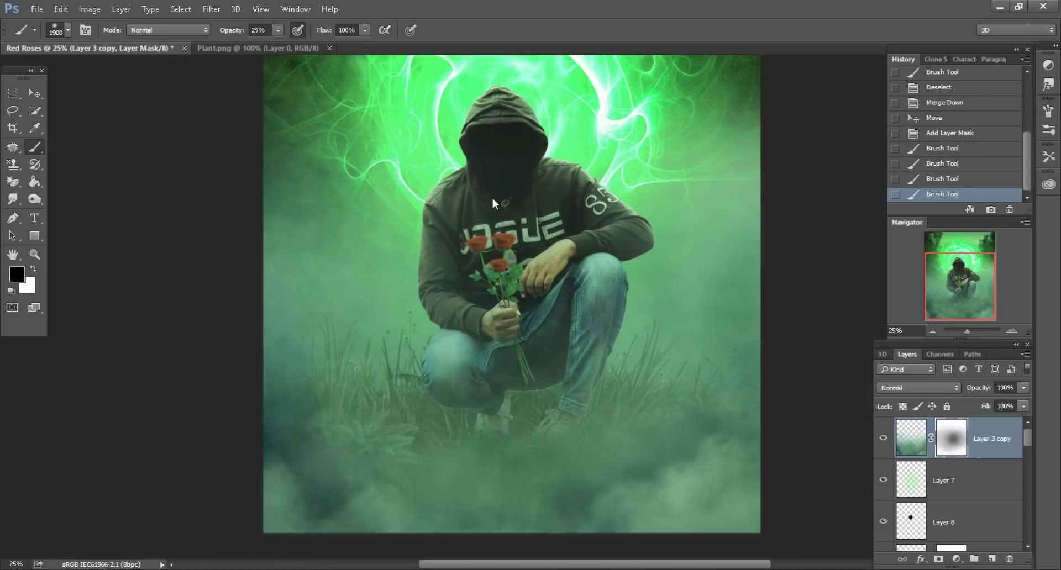
Clear the fog from the chest and the grass along the bottom with a 1700-2200 brush
key("ctrl+minus")
key("ctrl+minus")
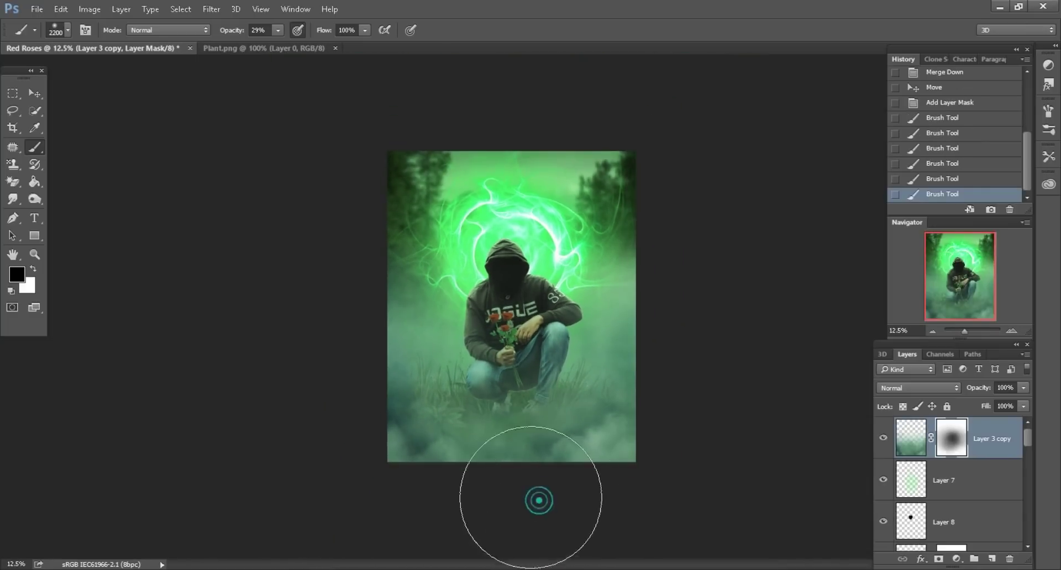
key("bracketright")
key("bracketright")
key("bracketright")
mouse_move(618, 478)
left_mouse_down()
mouse_move(409, 466)
mouse_move(510, 462)
left_mouse_up()
key("bracketleft")
key("bracketleft")
key("bracketleft")
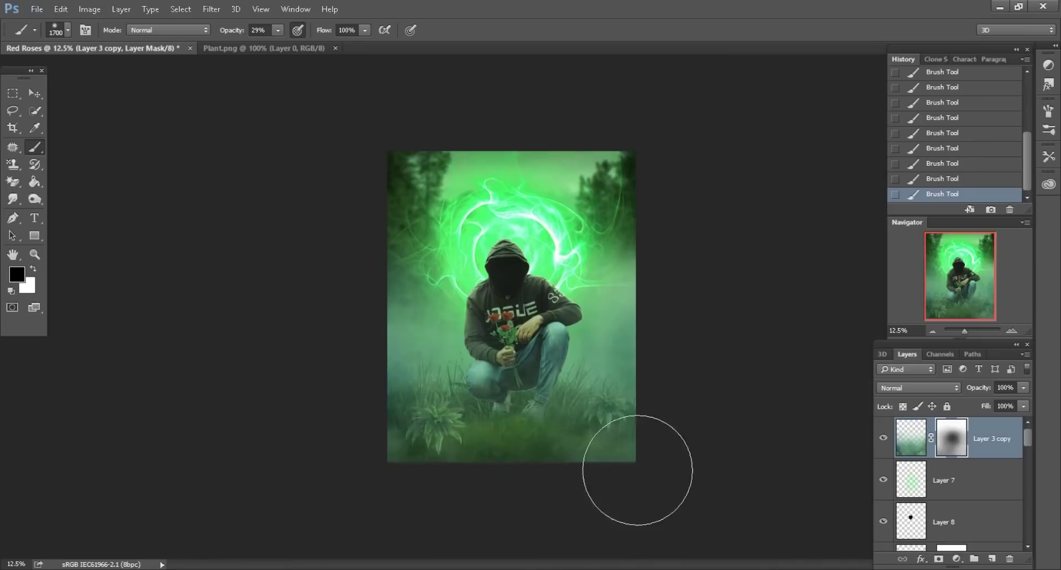
left_click_drag(635, 467, 480, 464)
left_click_drag(653, 470, 497, 481)
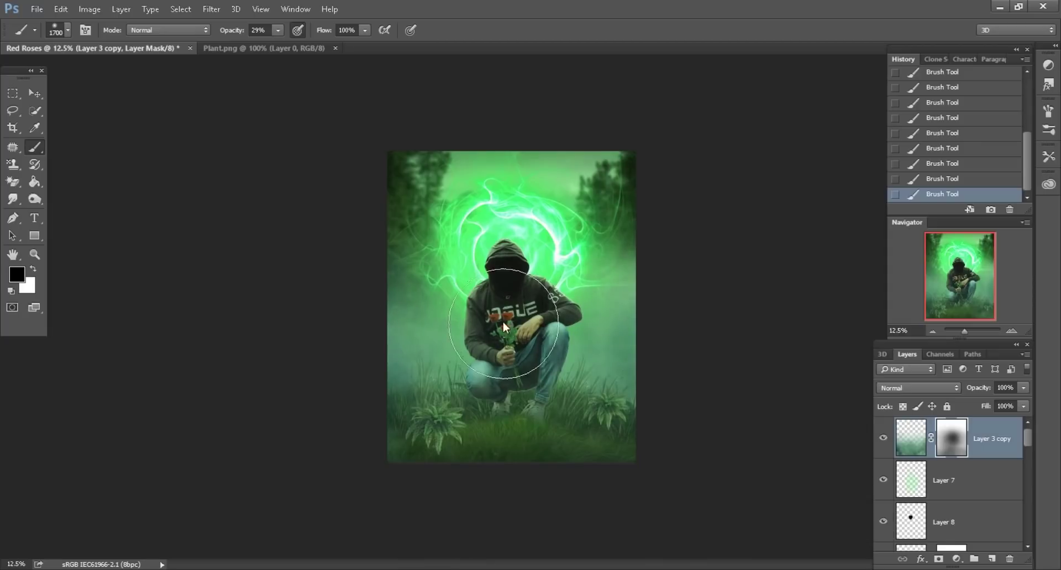
left_click_drag(503, 325, 608, 456)
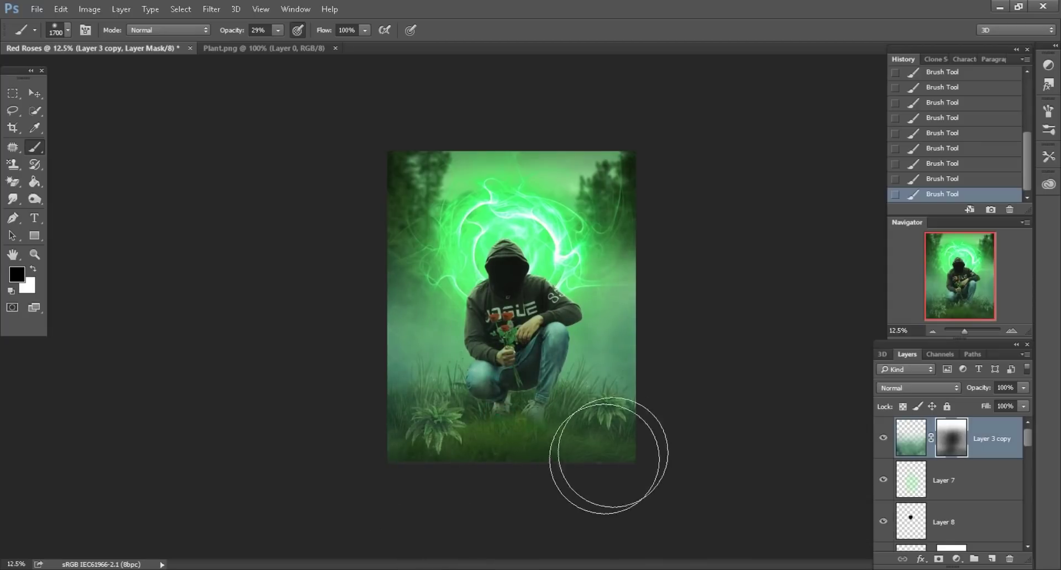
left_click_drag(407, 483, 575, 471)
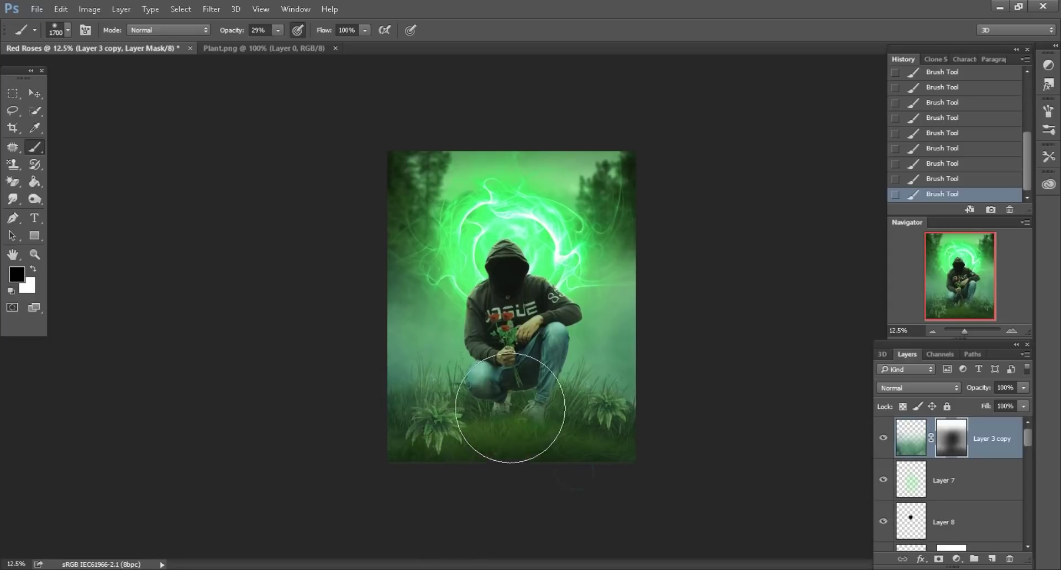
Compare the image with and without the fog, then apply Layer 3 copy's mask
left_click(521, 289)
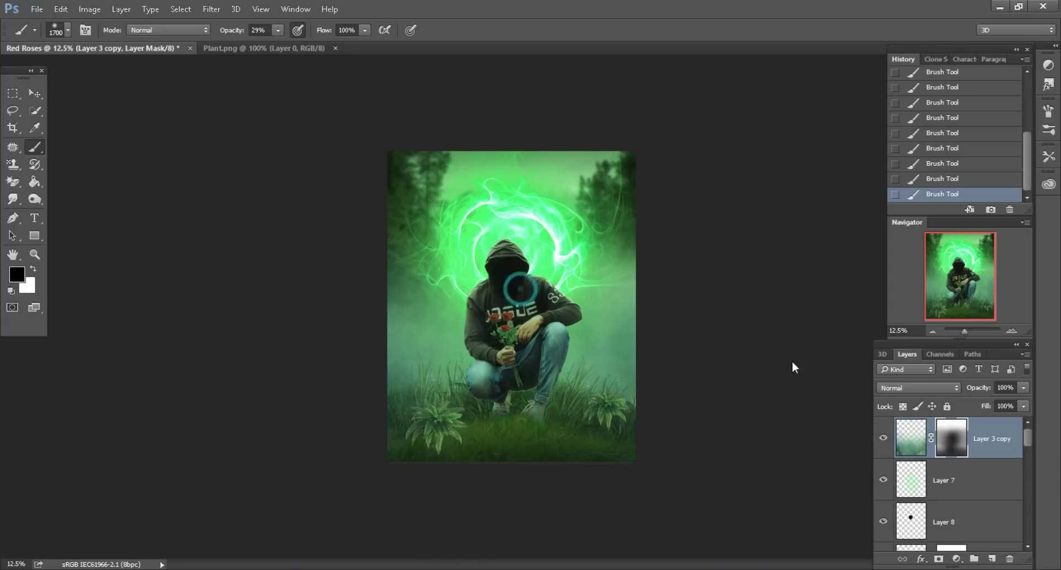
left_click(884, 440)
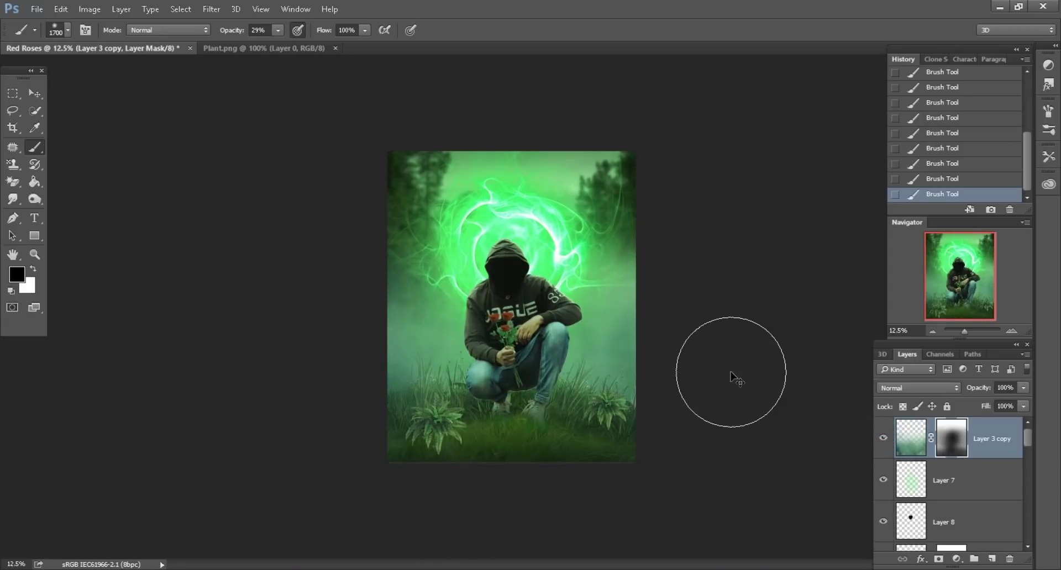
key("ctrl+plus")
key("ctrl+plus")
scroll(774, 431, "down", 1)
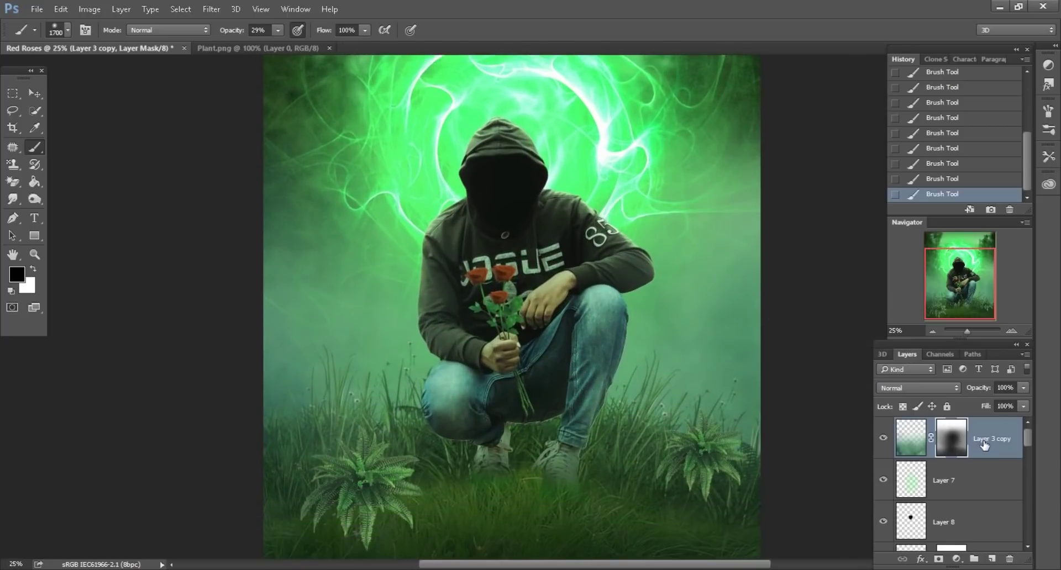
right_click(947, 437)
left_click(934, 338)
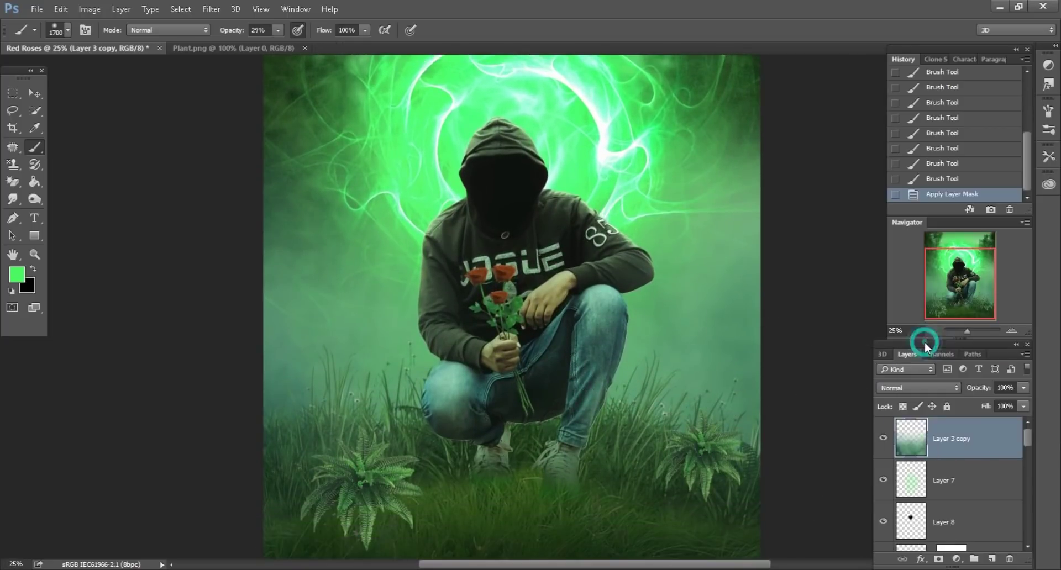
Close the Plant.png document
left_click(34, 94)
left_click(238, 48)
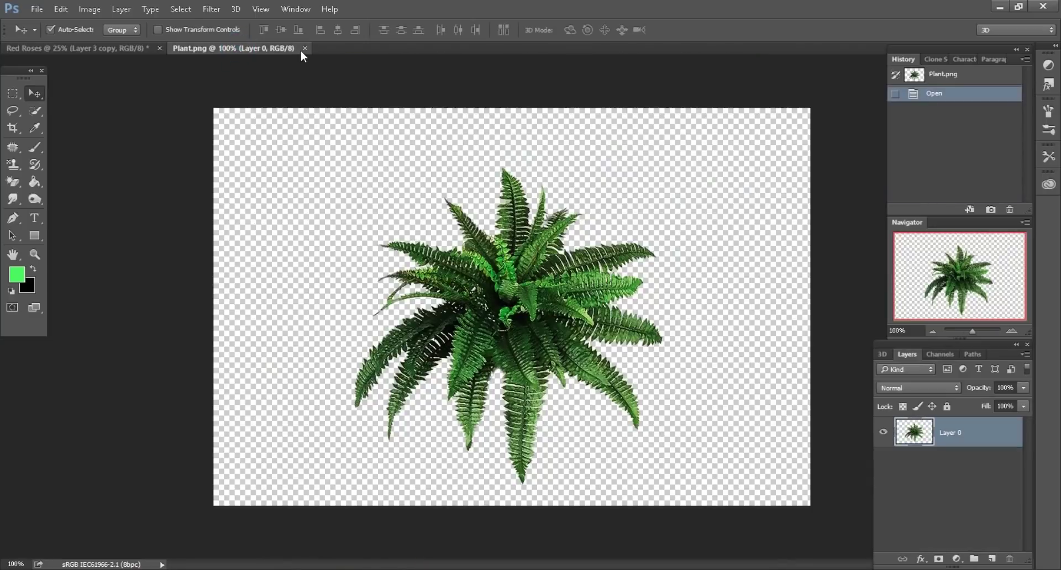
left_click_drag(300, 49, 306, 47)
left_click(306, 49)
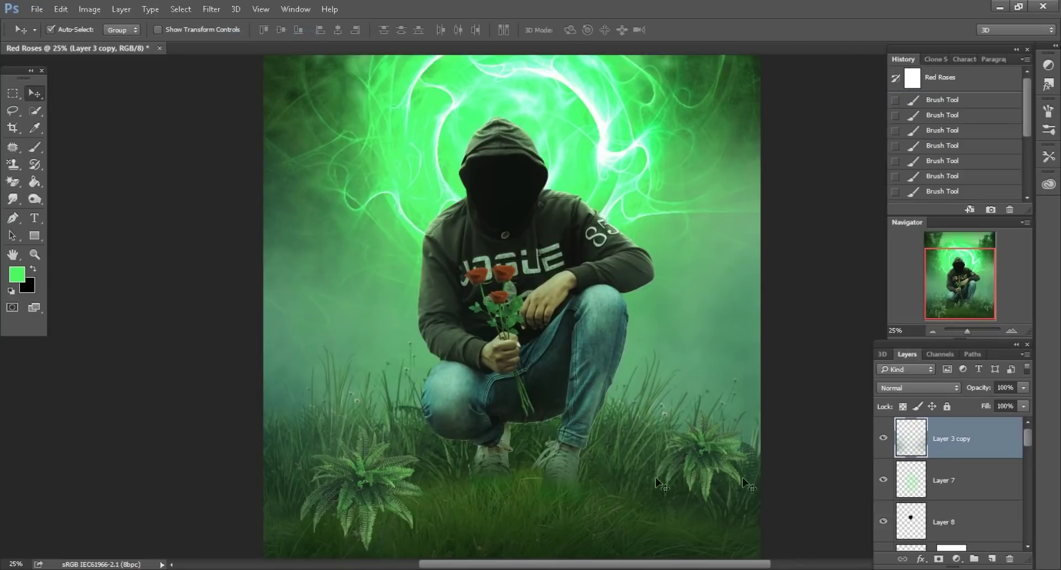
Add a new layer above fern Layer 14 with the fern's outline selected
scroll(812, 491, "down", 1)
left_click(955, 517)
scroll(955, 517, "down", 3)
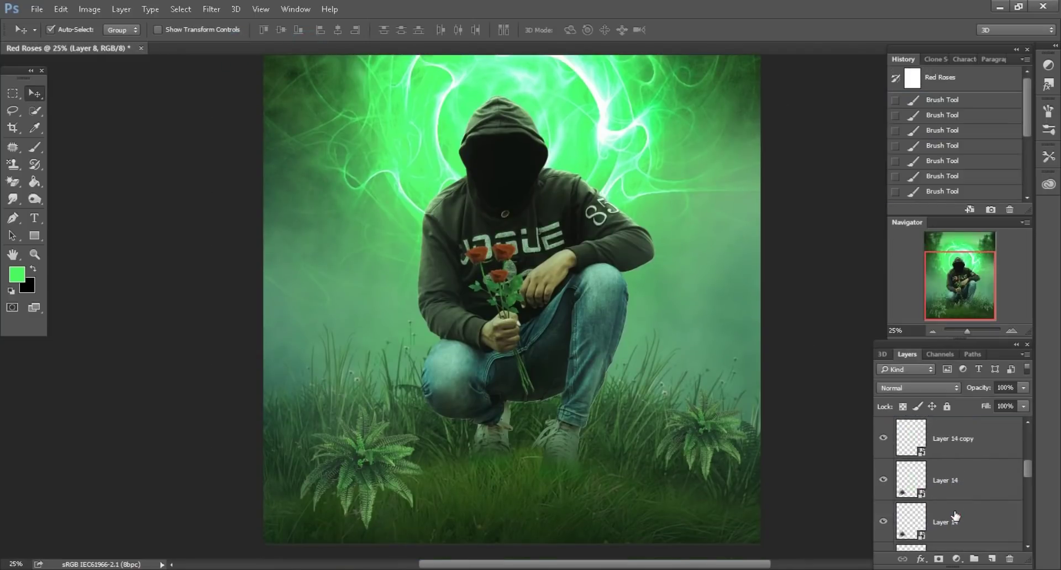
left_click(970, 449)
left_click(993, 560)
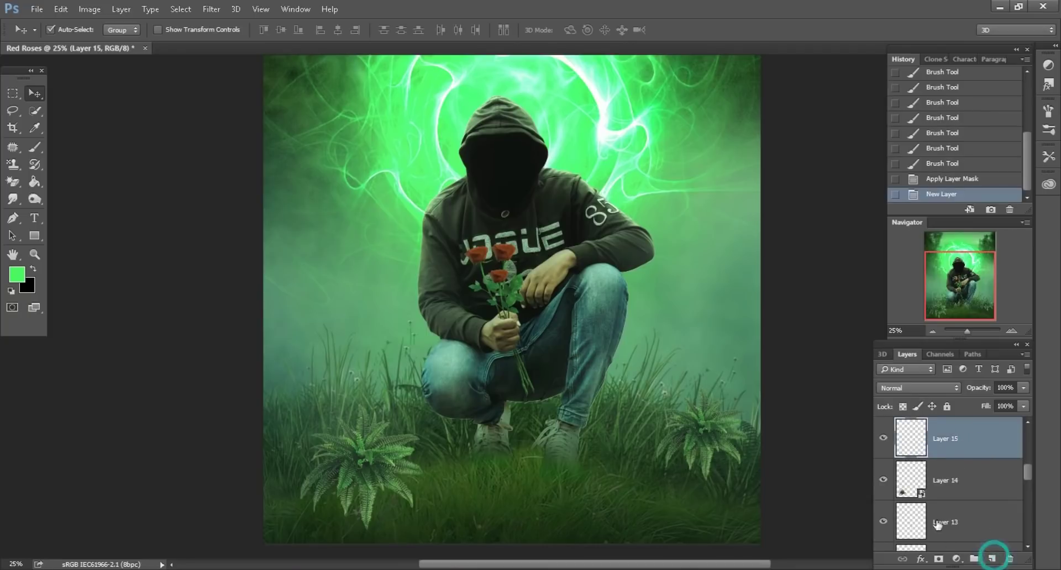
left_click(912, 483, "ctrl")
scroll(685, 465, "down", 3)
Paint black over the lower part of the left fern, then deselect
left_click(33, 269)
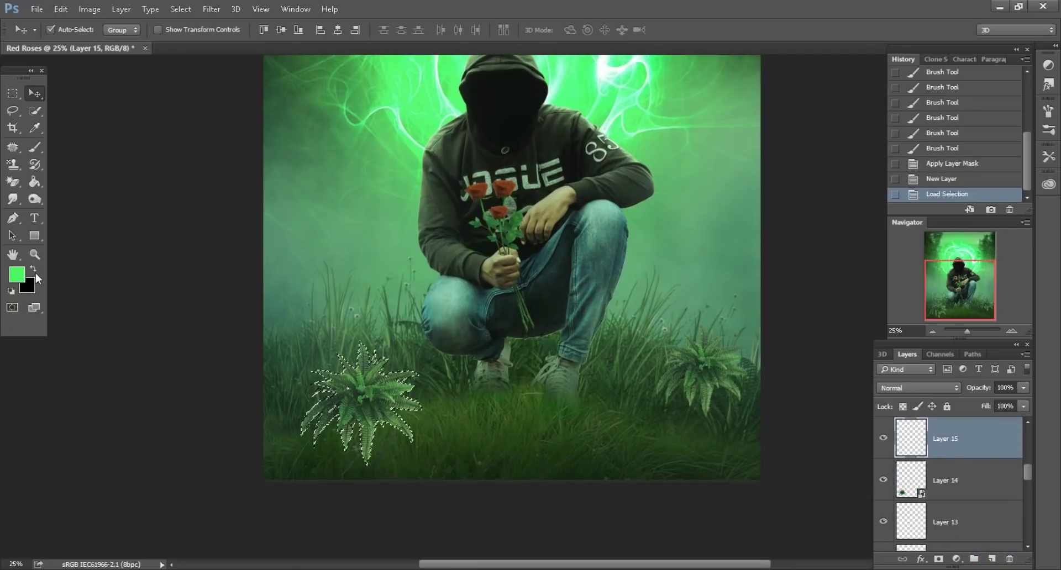
key("b")
scroll(368, 386, "up", 1)
scroll(367, 442, "down", 1)
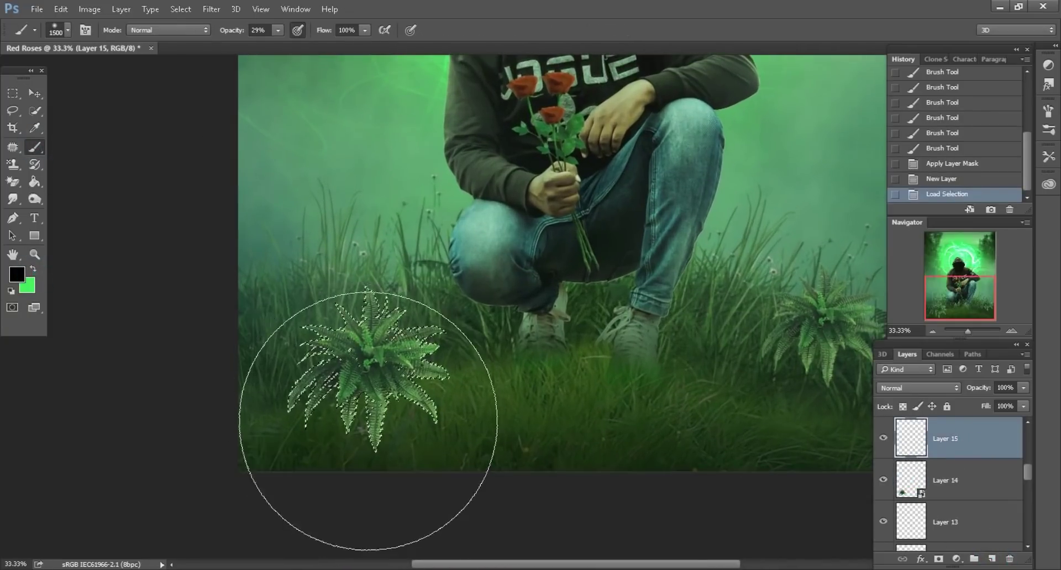
mouse_move(373, 414)
left_mouse_down()
mouse_move(403, 439)
mouse_move(320, 402)
mouse_move(407, 442)
left_mouse_up()
left_click(12, 110)
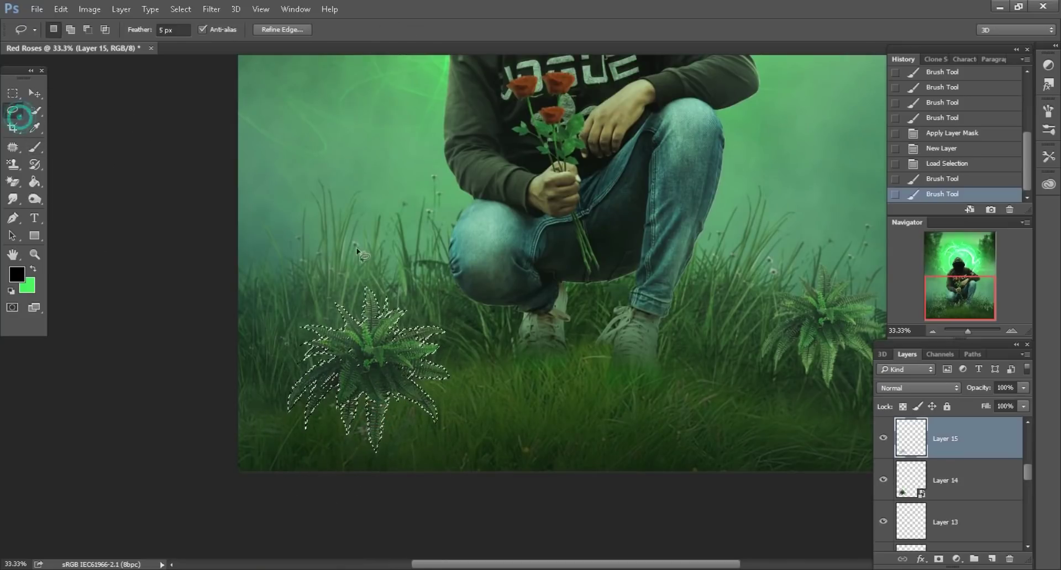
key("ctrl+d")
Add another empty layer above fern Layer 14
scroll(612, 446, "right", 3)
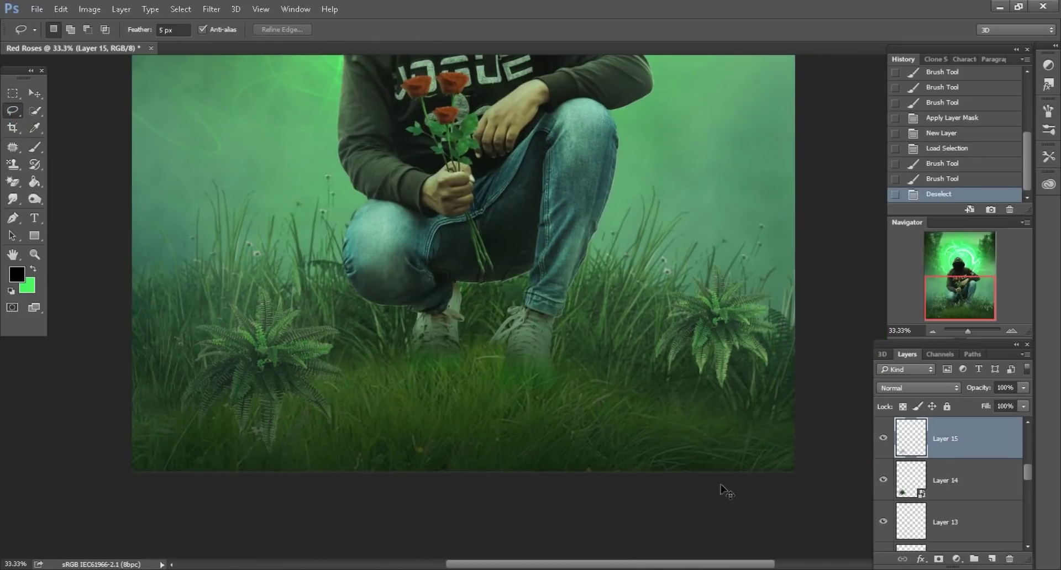
left_click(1016, 480)
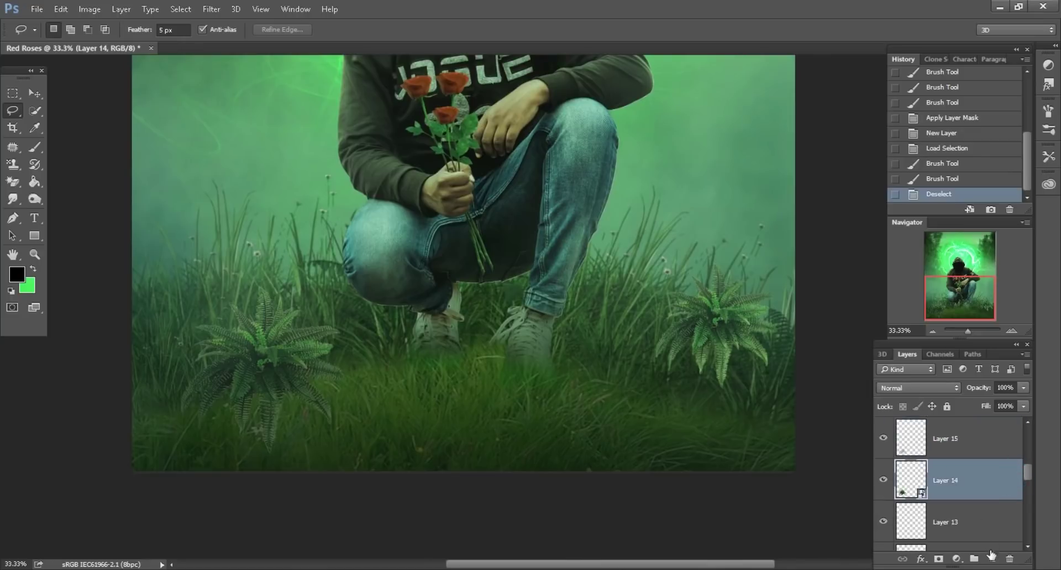
left_click(991, 559)
Make the new layer Overlay and paint green over the top of the selected left fern
left_click(914, 476, "ctrl")
left_click(904, 390)
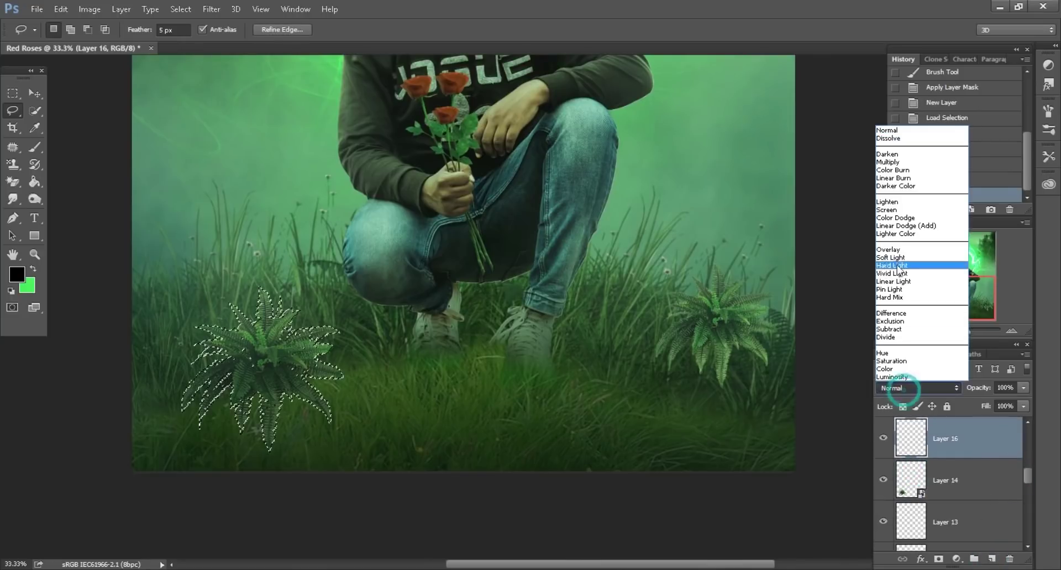
left_click(895, 248)
left_click(34, 145)
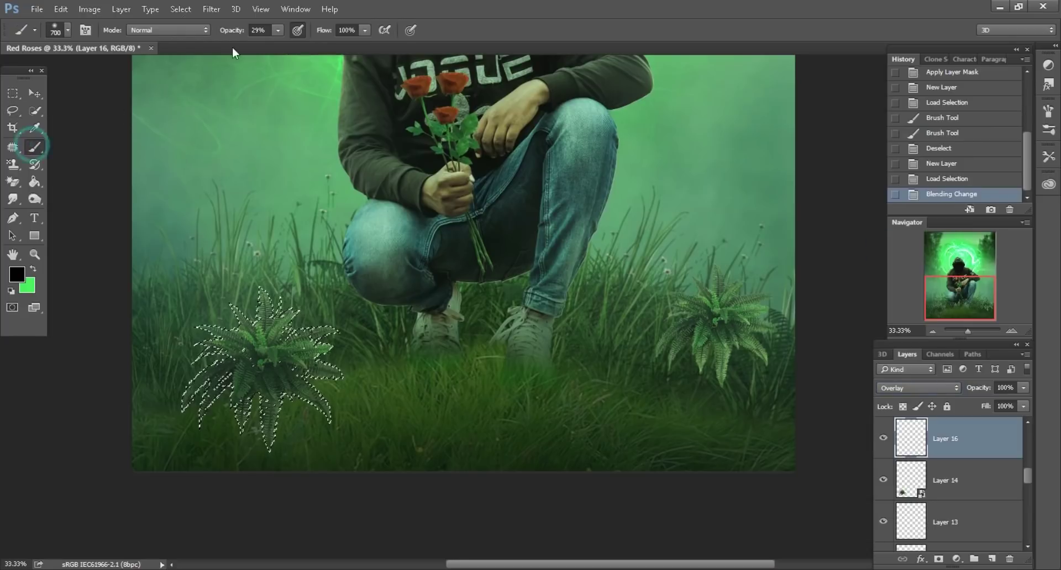
left_click(33, 268)
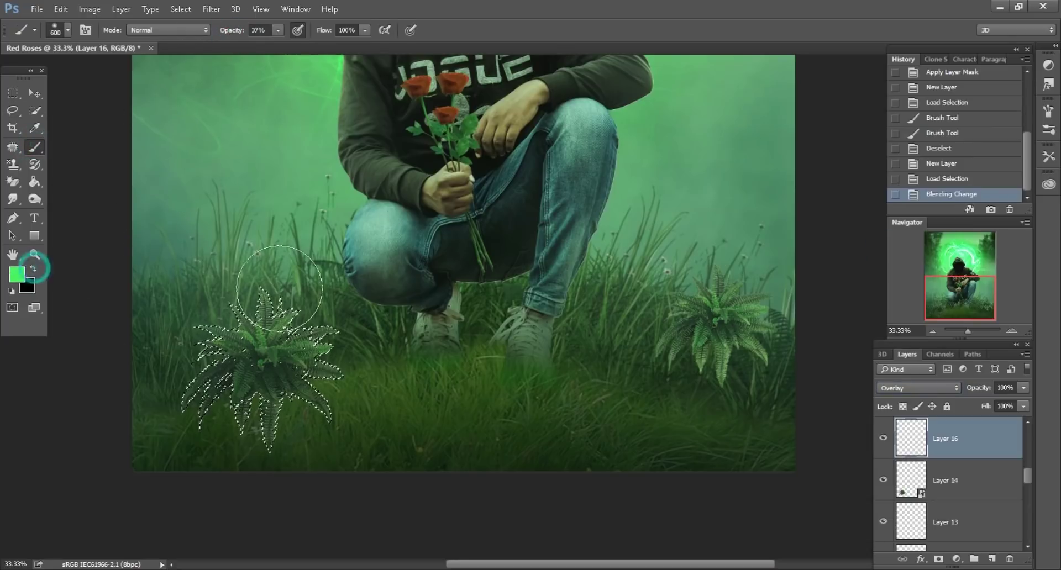
key("bracketleft")
key("bracketleft")
key("bracketleft")
mouse_move(316, 313)
left_mouse_down()
mouse_move(257, 282)
mouse_move(228, 309)
left_mouse_up()
Brush more green onto the left fern's leaves at 150 px, 63% opacity, then deselect
key("bracketleft")
mouse_move(216, 354)
left_mouse_down()
mouse_move(238, 404)
mouse_move(190, 420)
left_mouse_up()
key("6")
key("3")
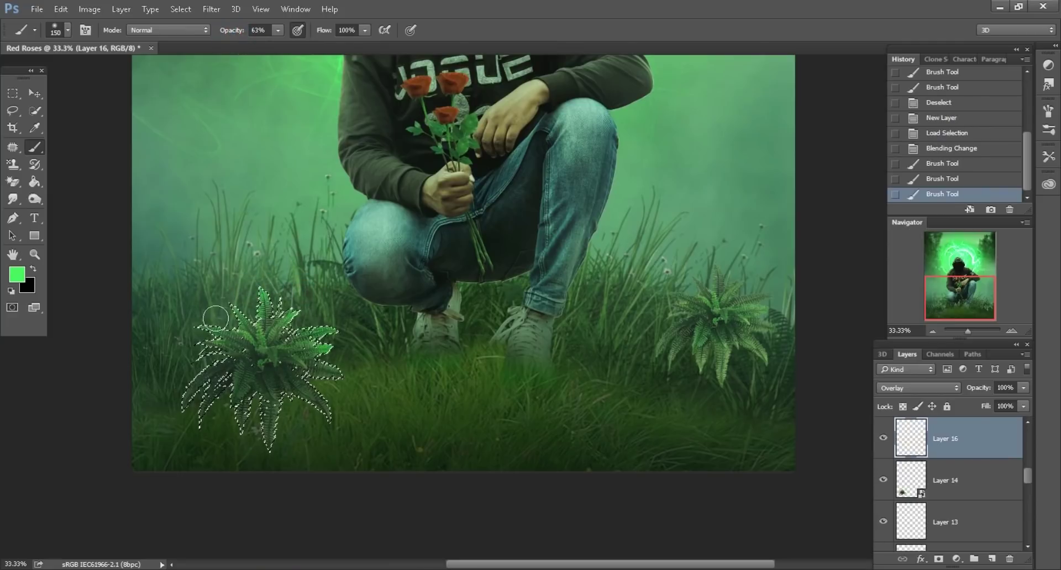
left_click_drag(210, 365, 185, 406)
left_click_drag(202, 354, 234, 311)
key("l")
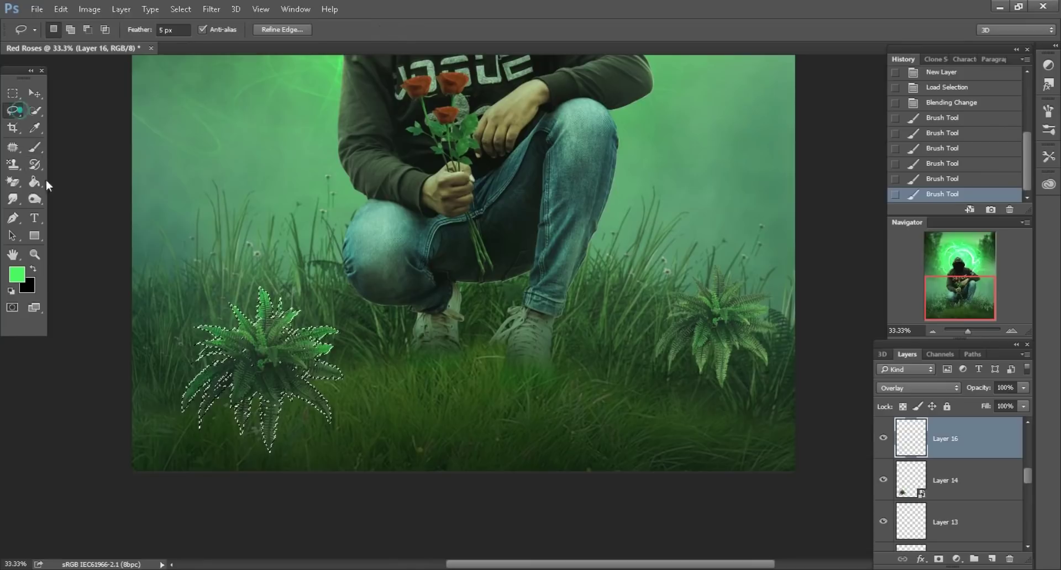
key("ctrl+d")
Show the Layer 14 copy fern and add a layer above it with its outline selected
scroll(552, 354, "right", 5)
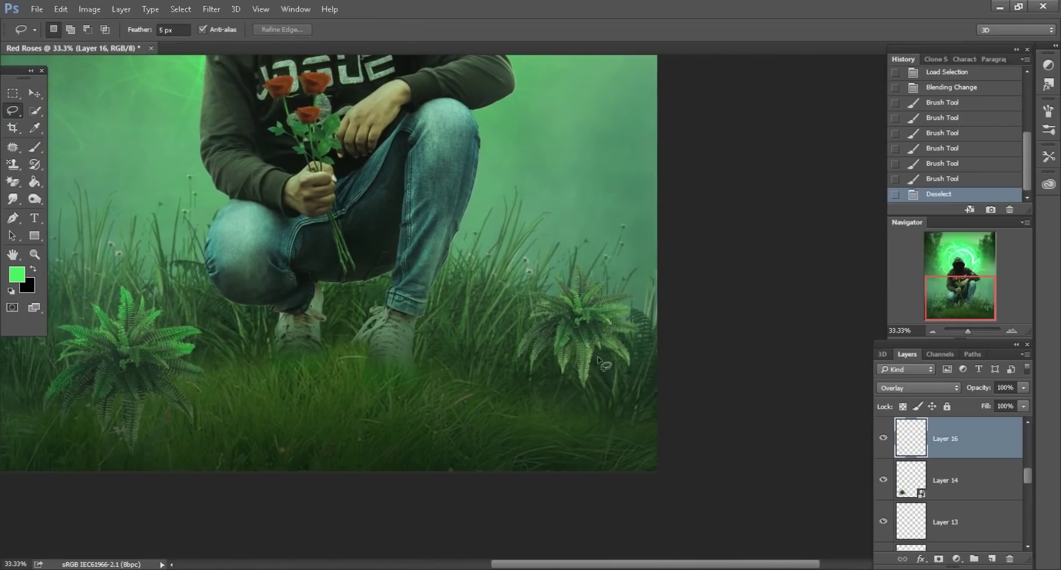
left_click(604, 365, "ctrl")
scroll(960, 512, "up", 1)
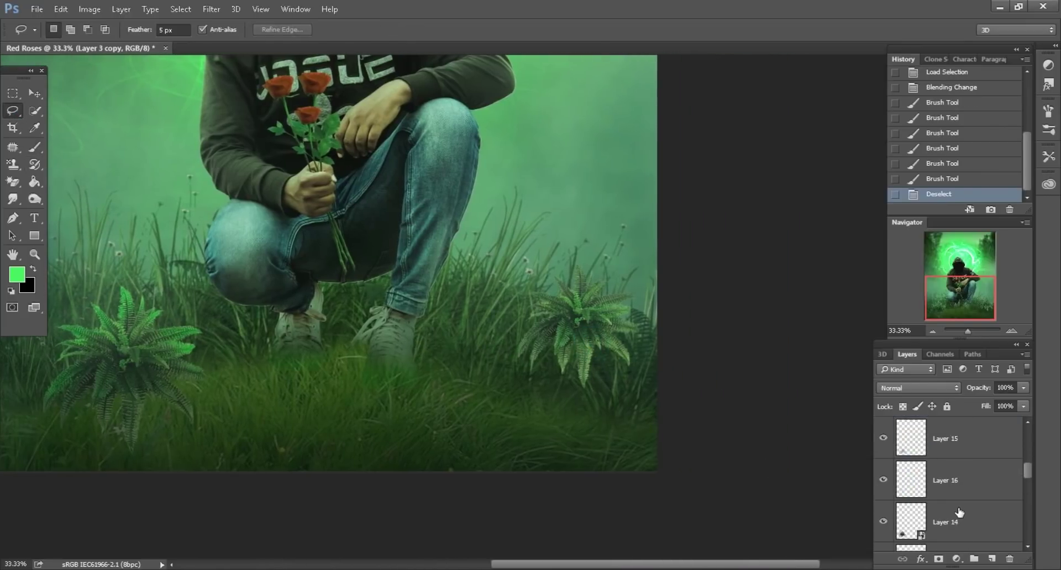
scroll(960, 513, "down", 1)
scroll(959, 512, "up", 2)
left_click(966, 488)
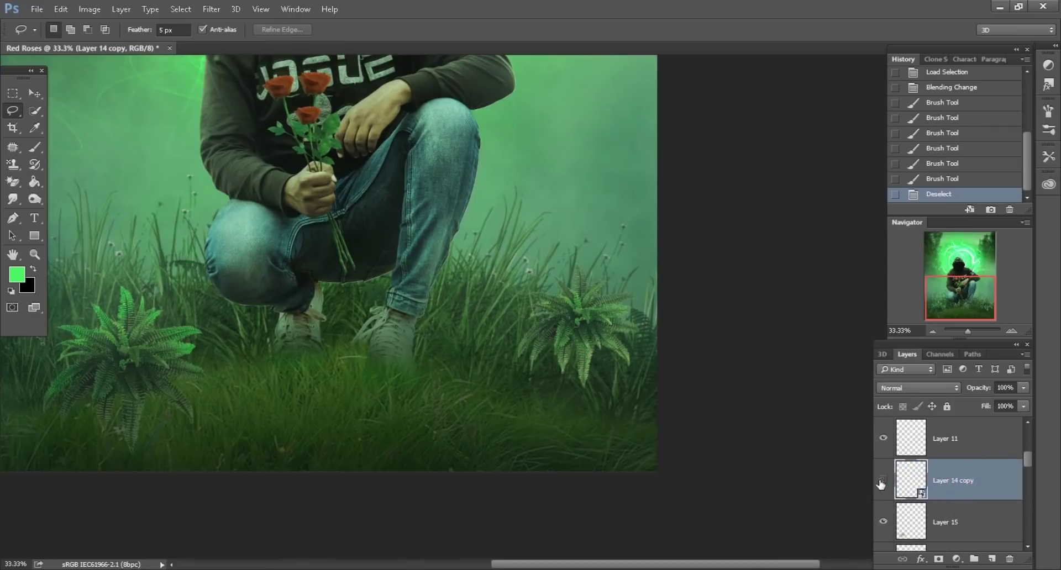
left_click(882, 481)
left_click(990, 560)
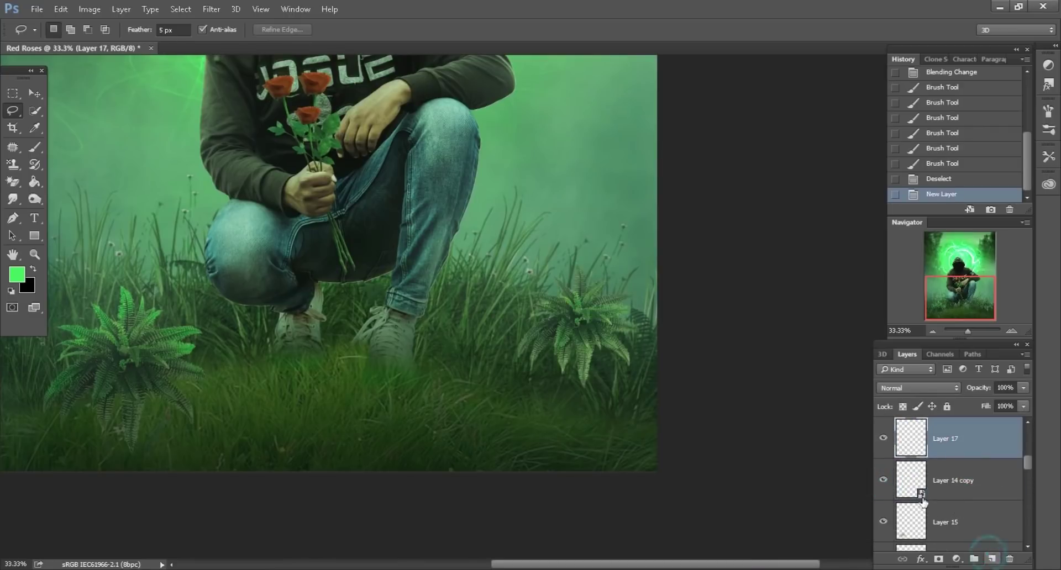
left_click(911, 480, "ctrl")
Shade the right fern with a 500 px black brush
left_click(34, 147)
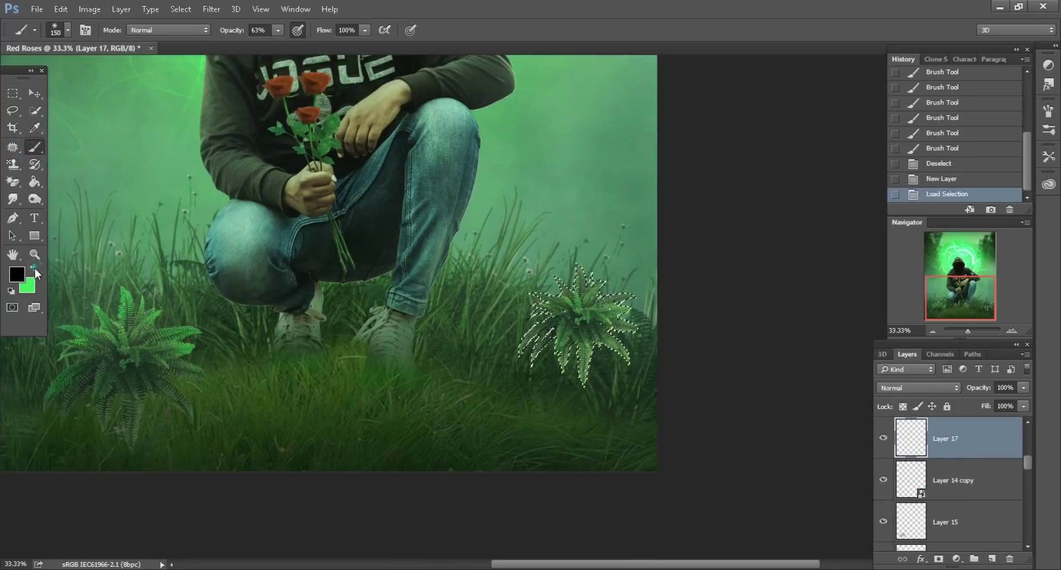
left_click(35, 267)
key("bracketright")
key("bracketright")
key("bracketright")
left_click_drag(630, 359, 533, 391)
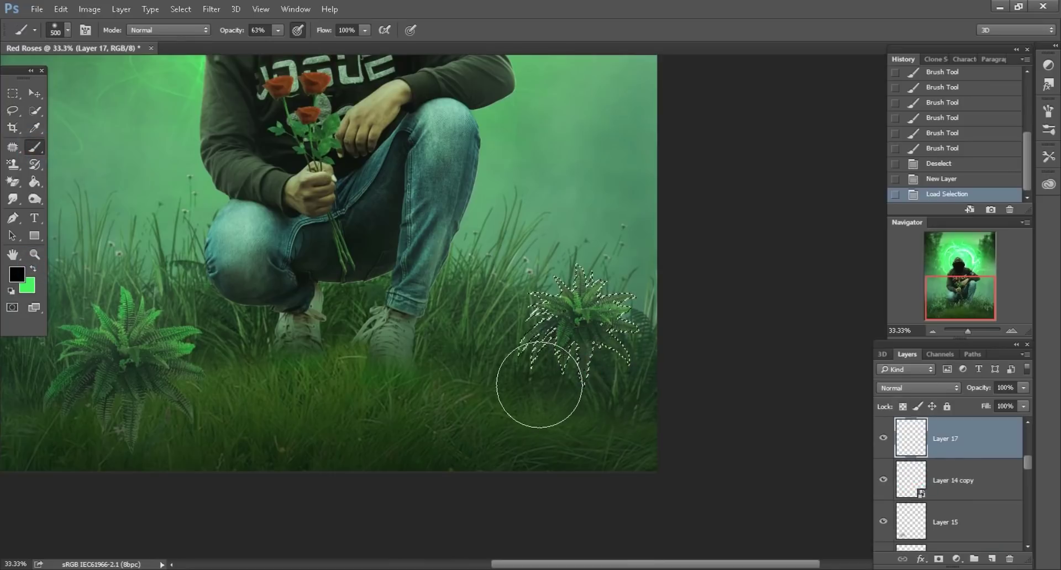
Add an Overlay layer above the right fern with the fern's outline selected
left_click(976, 480)
left_click(993, 559)
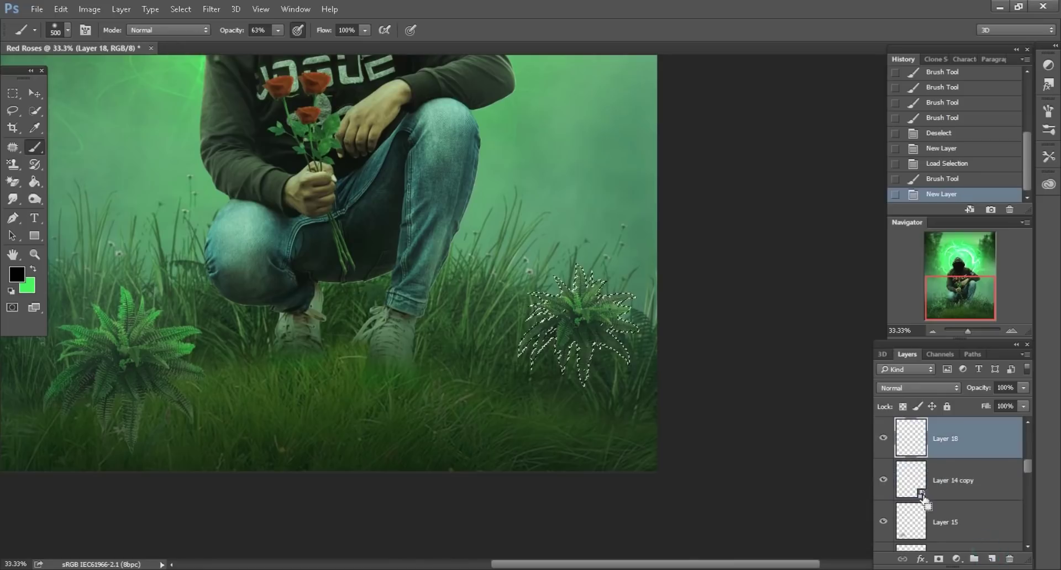
left_click(911, 480, "ctrl")
left_click(912, 388)
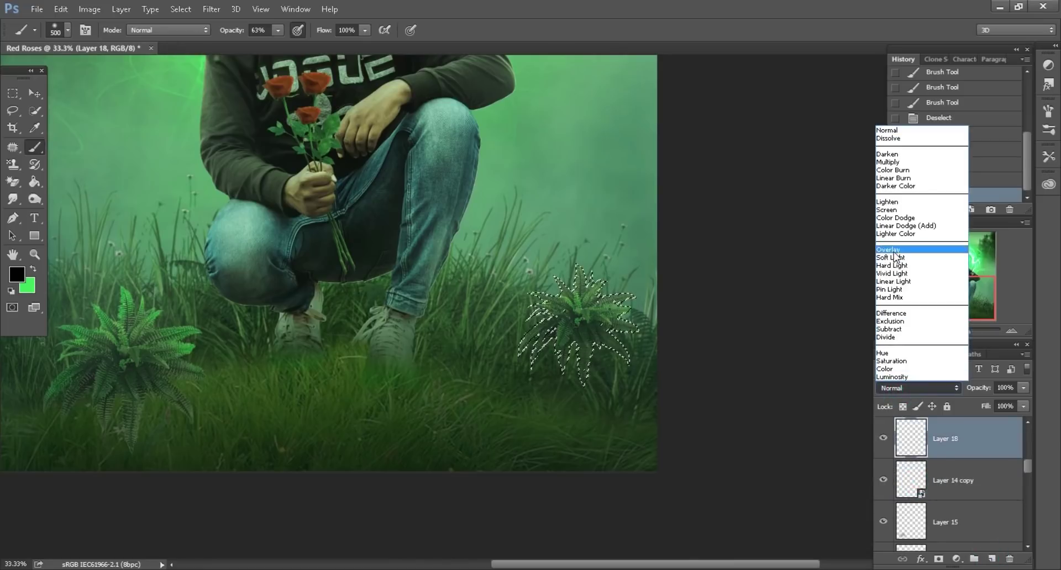
left_click(888, 250)
Paint a green glow onto the right fern, then deselect
left_click(33, 269)
key("bracketleft")
key("bracketleft")
key("bracketleft")
key("bracketleft")
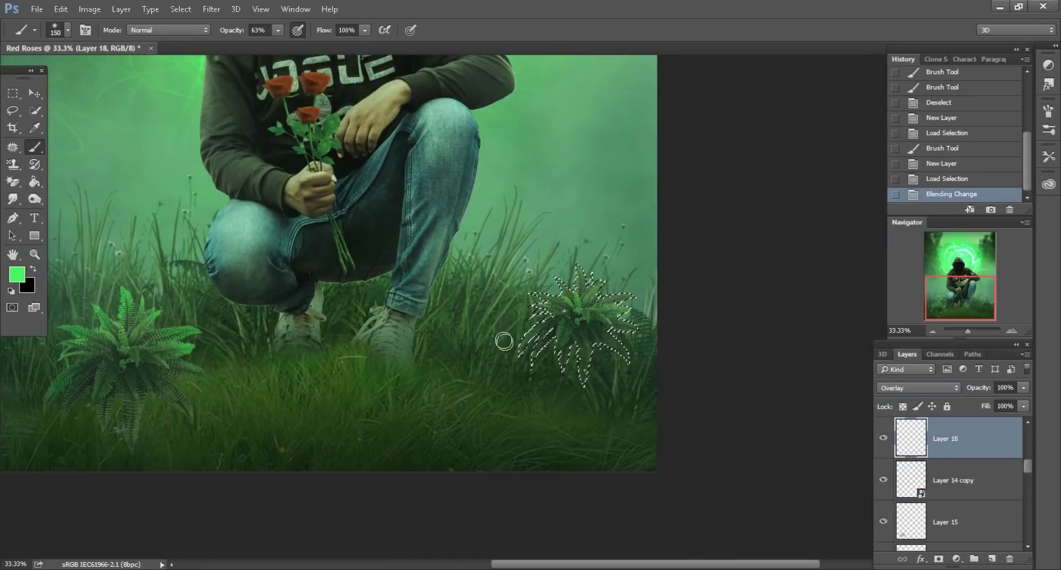
mouse_move(507, 350)
left_mouse_down()
mouse_move(539, 306)
mouse_move(586, 273)
mouse_move(593, 310)
mouse_move(569, 271)
left_mouse_up()
left_click_drag(613, 309, 644, 337)
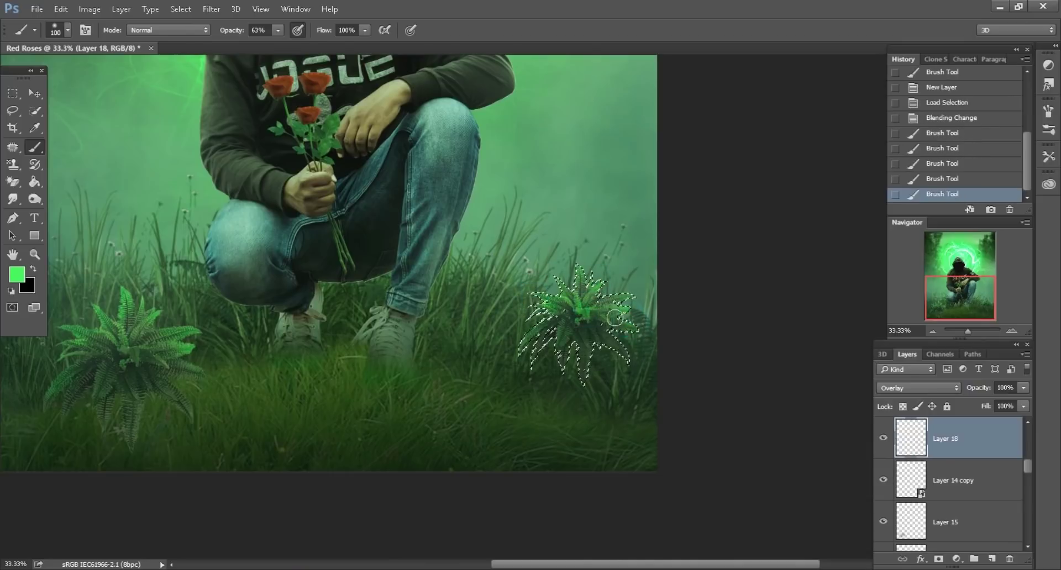
scroll(387, 277, "up", 3)
left_click(12, 111)
key("ctrl+d")
Add a Screen-blended layer above Layer 6 with the hooded man's outline selected
scroll(430, 311, "up", 3)
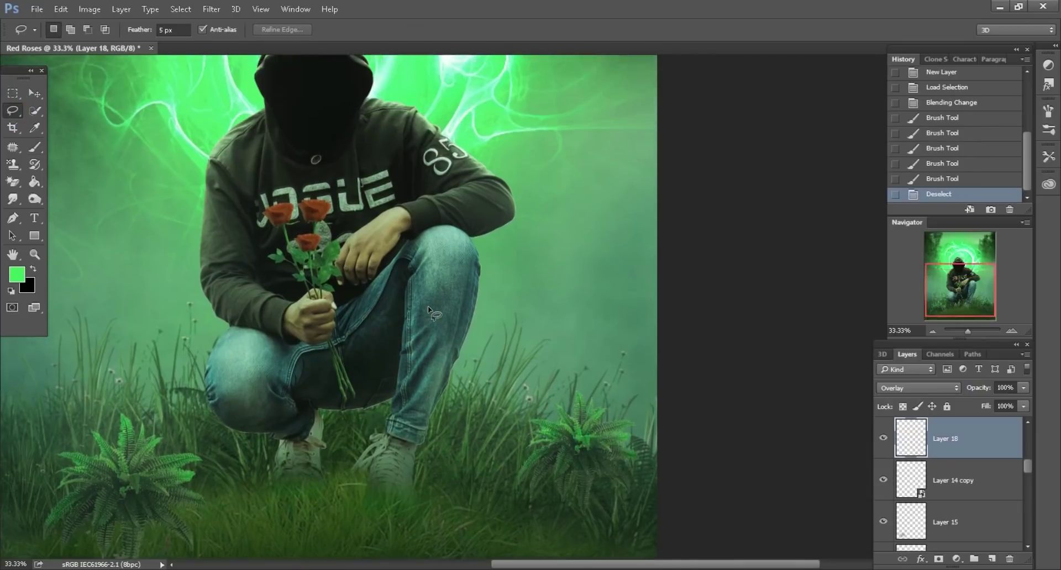
scroll(430, 311, "up", 3)
scroll(945, 481, "up", 2)
scroll(948, 481, "down", 3)
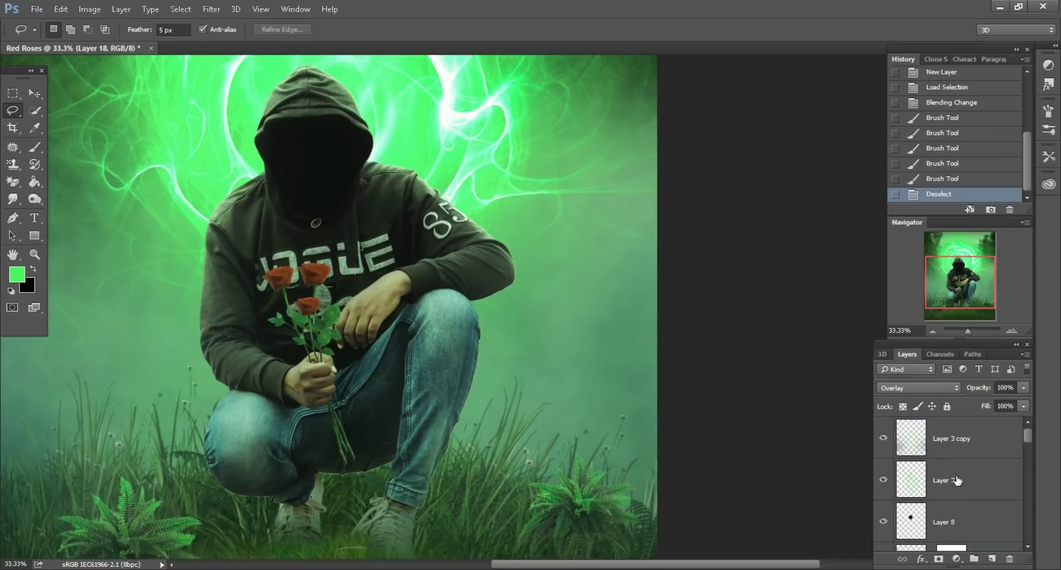
scroll(954, 482, "down", 3)
left_click(958, 482)
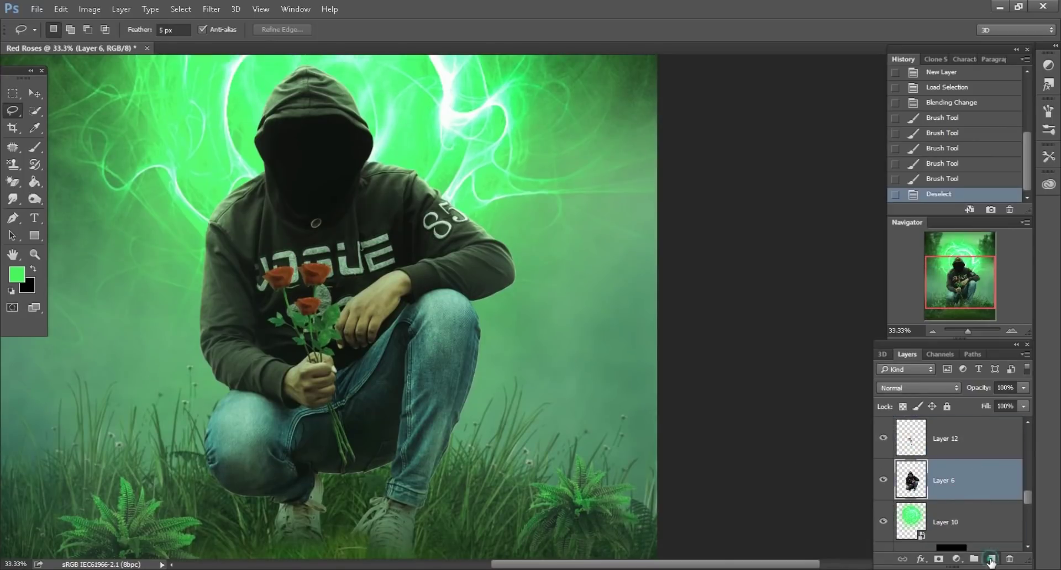
left_click(991, 559)
left_click(911, 480, "ctrl")
left_click(918, 388)
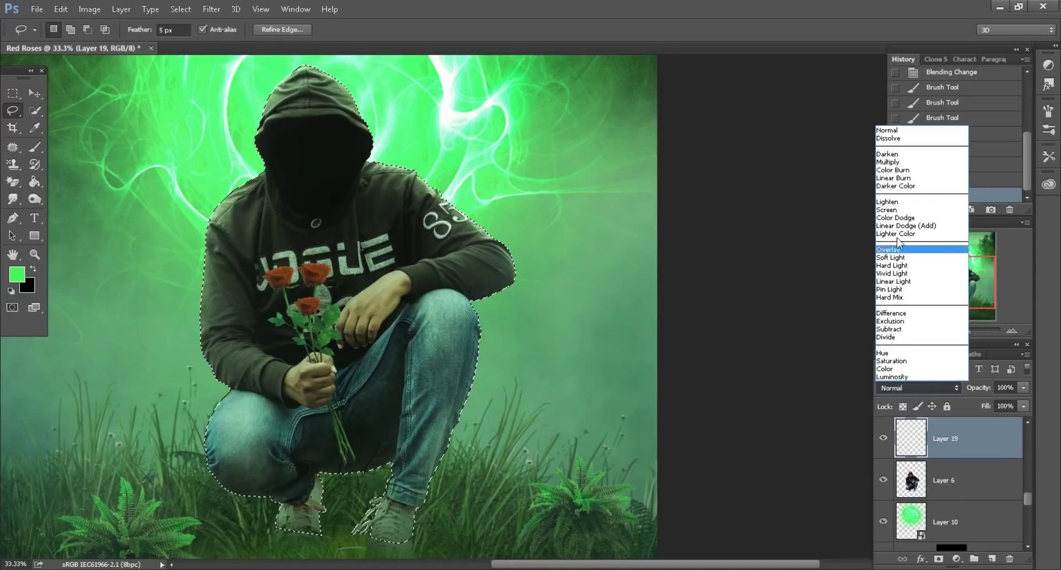
left_click(898, 211)
Dab green light with a 70 px brush on the hood's edge and shoulder
left_click(35, 145)
key("ctrl+plus")
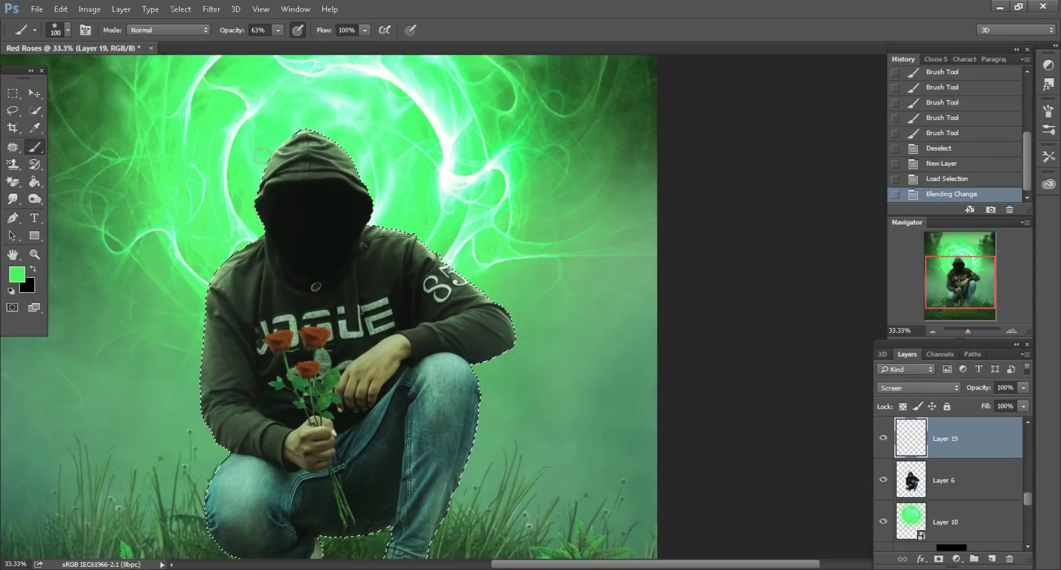
key("ctrl+plus")
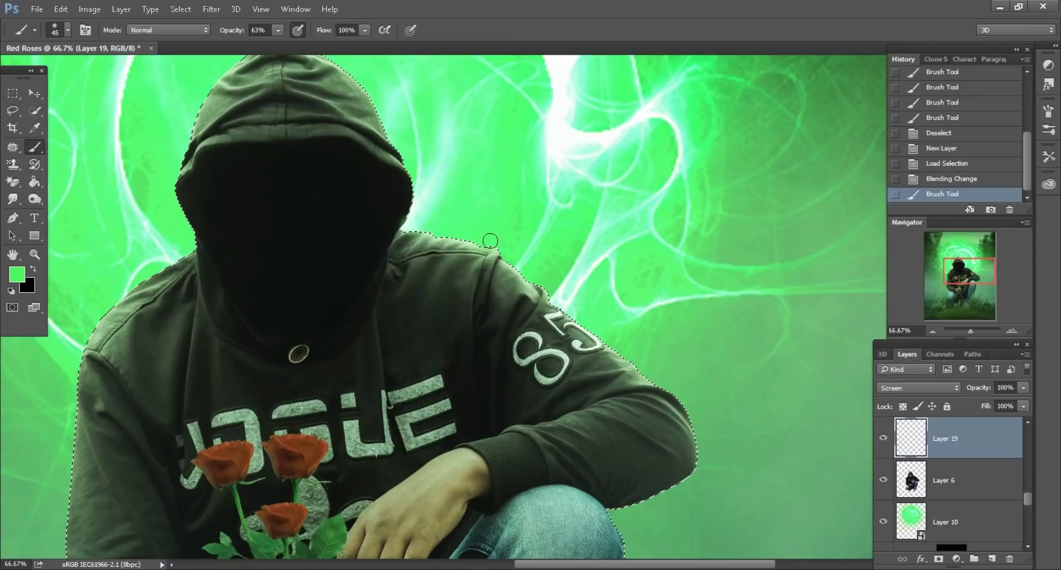
scroll(438, 235, "up", 3)
key("bracketright")
key("bracketright")
key("bracketright")
left_click(307, 117)
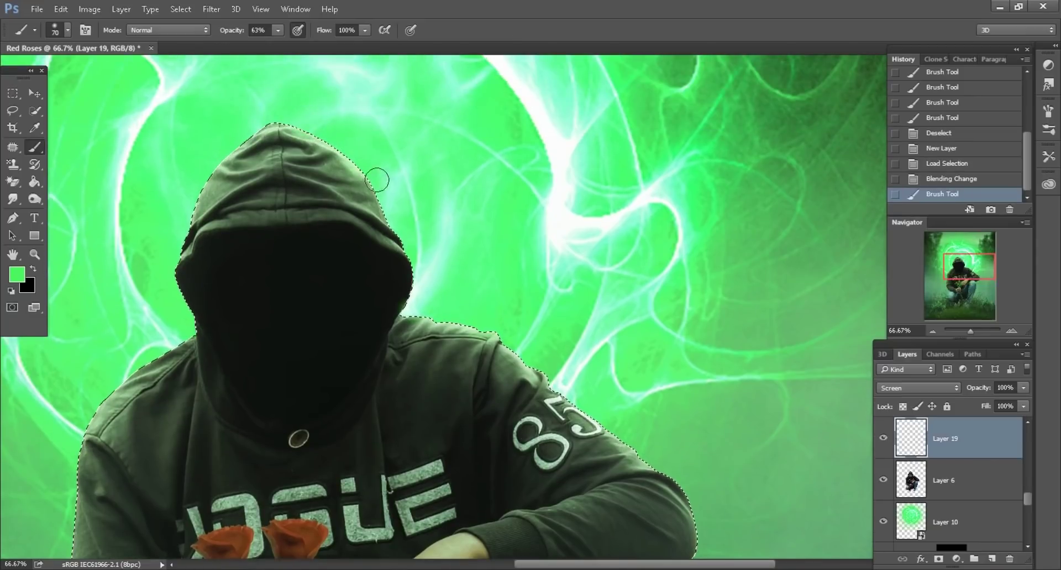
left_click(289, 112)
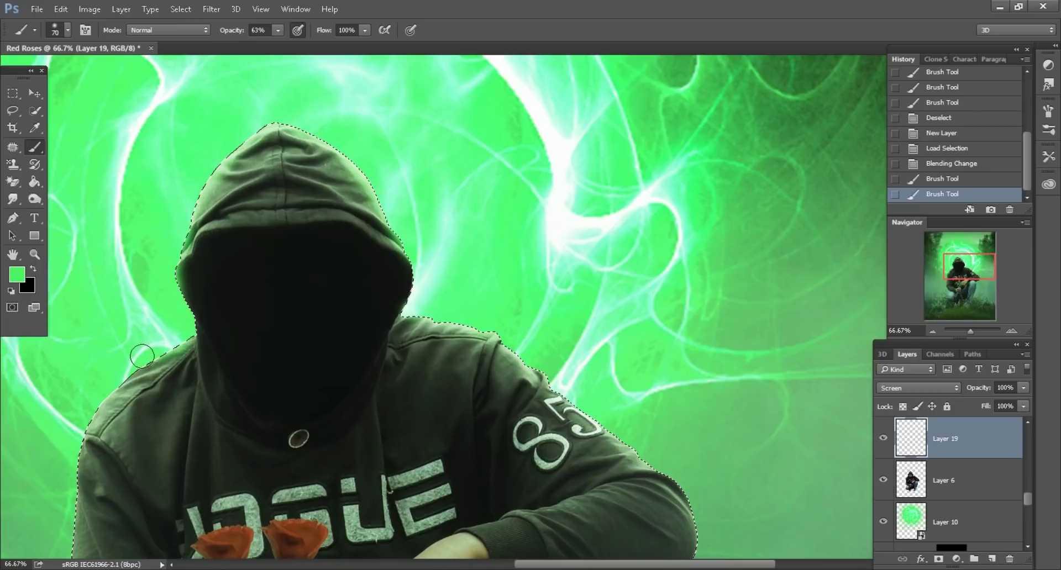
left_click(452, 313)
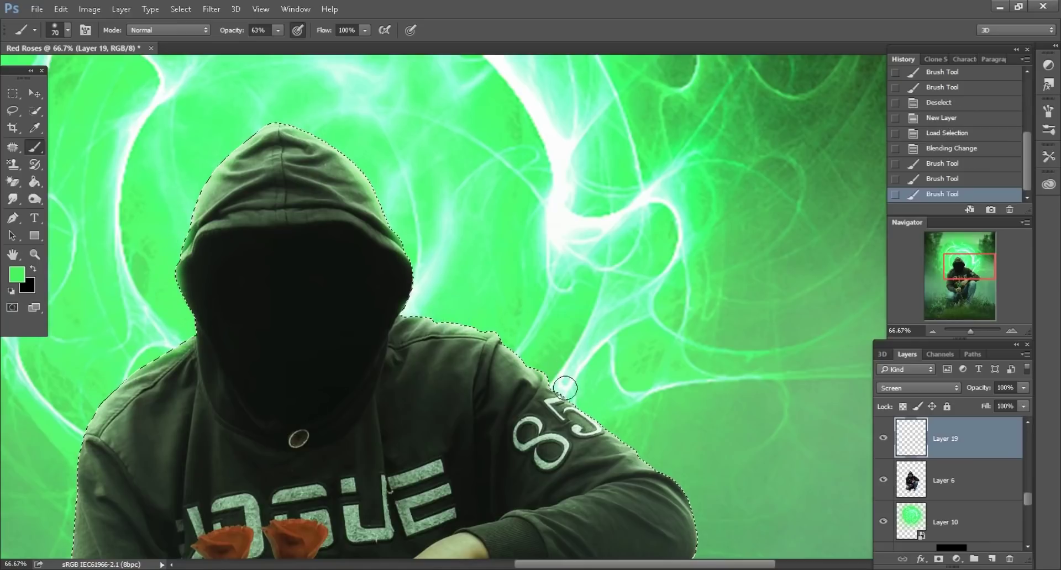
left_click(697, 491)
Paint green rim light along the knee edges with a 40 px brush
key("ctrl+minus")
scroll(703, 462, "down", 5)
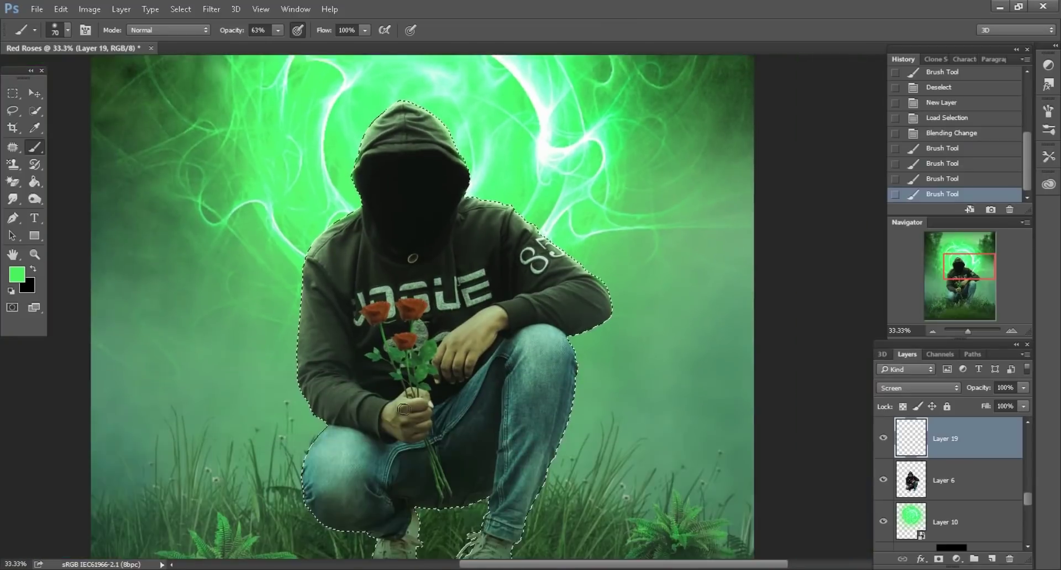
scroll(497, 387, "down", 5)
scroll(272, 289, "down", 2)
key("bracketleft")
key("bracketleft")
key("bracketleft")
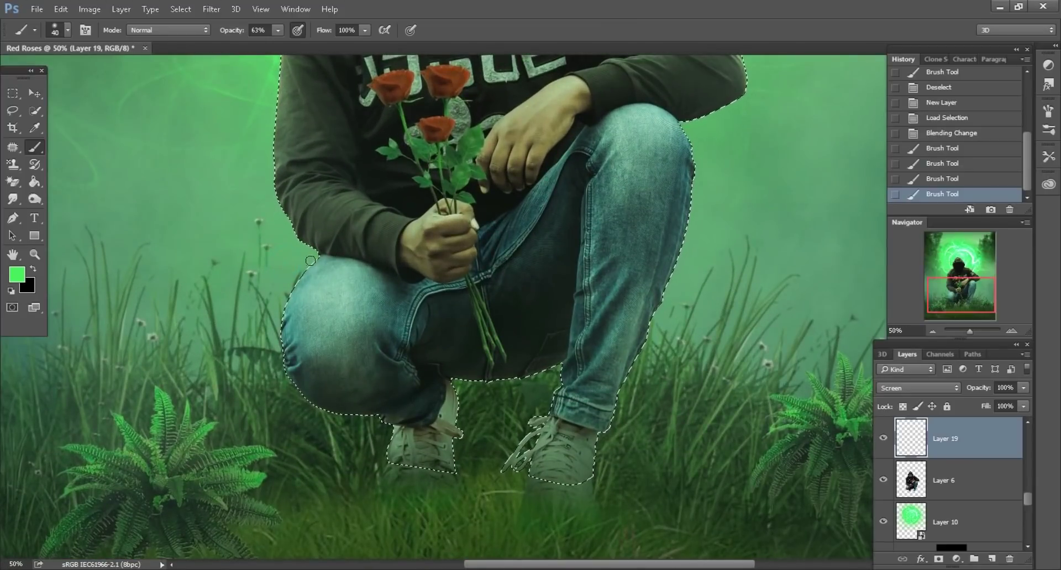
left_click_drag(310, 261, 297, 280)
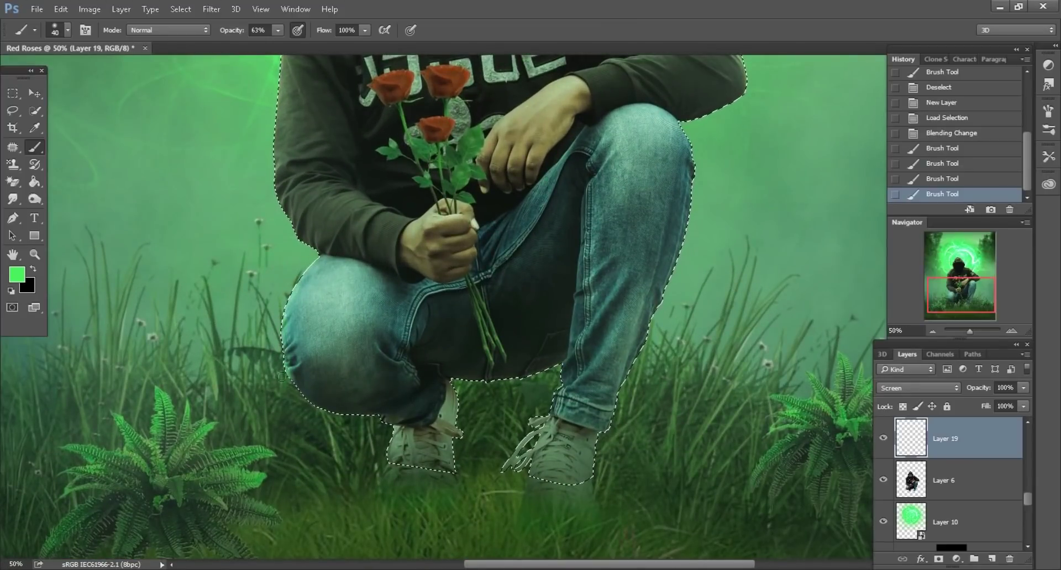
left_click_drag(282, 377, 283, 308)
left_click_drag(304, 262, 288, 226)
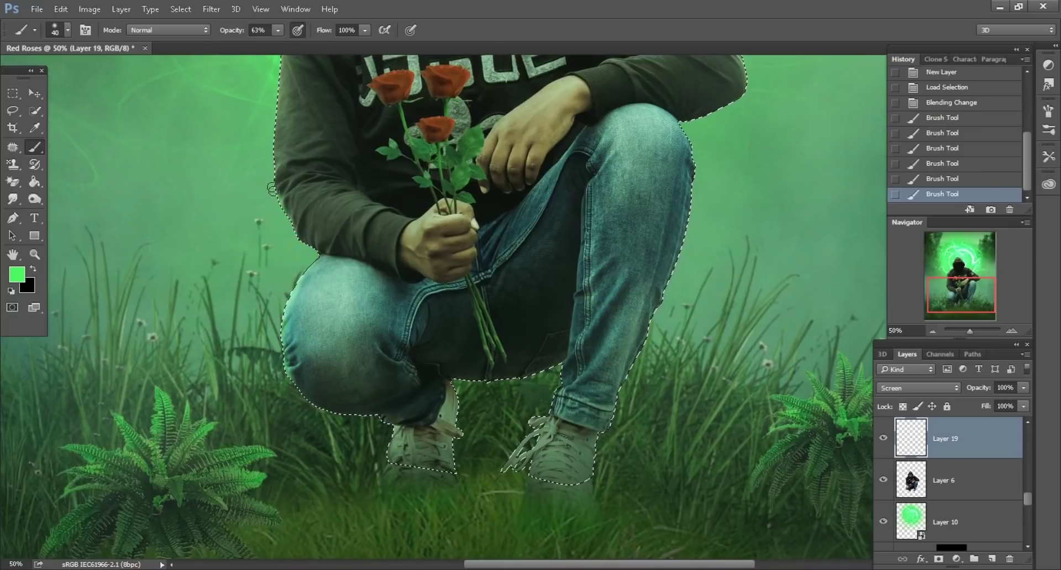
left_click_drag(275, 96, 275, 77)
Add green rim light along the left shoulder with a 45 px brush
scroll(274, 138, "up", 3)
scroll(274, 187, "up", 3)
key("bracketright")
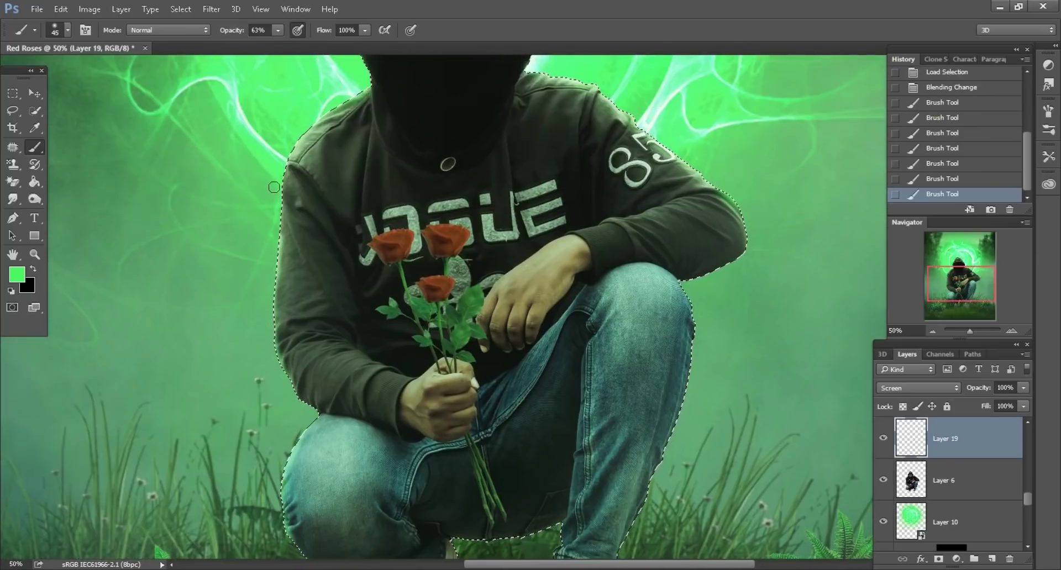
left_click_drag(278, 172, 285, 149)
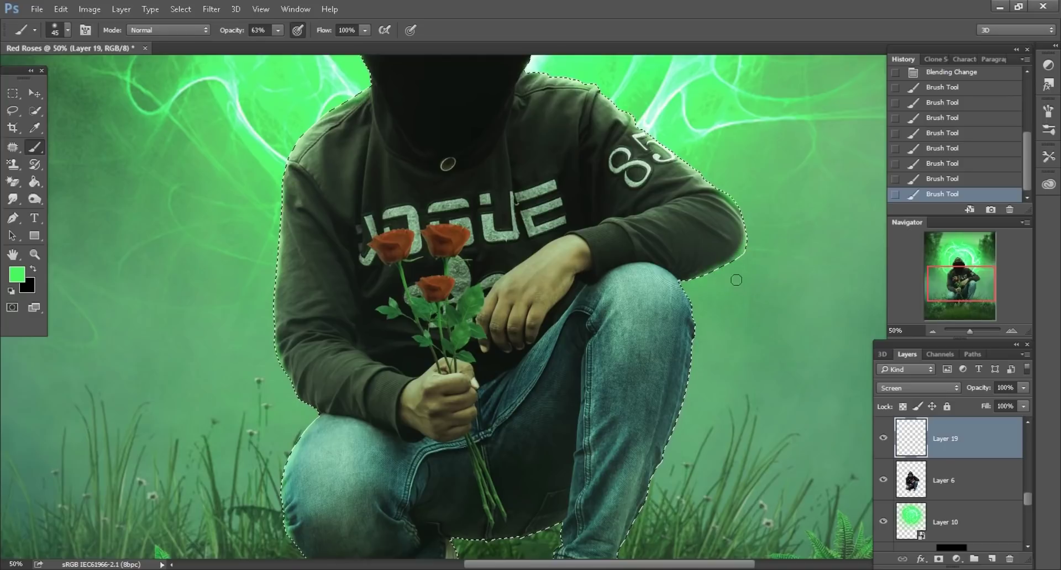
scroll(724, 279, "down", 2)
key("bracketright")
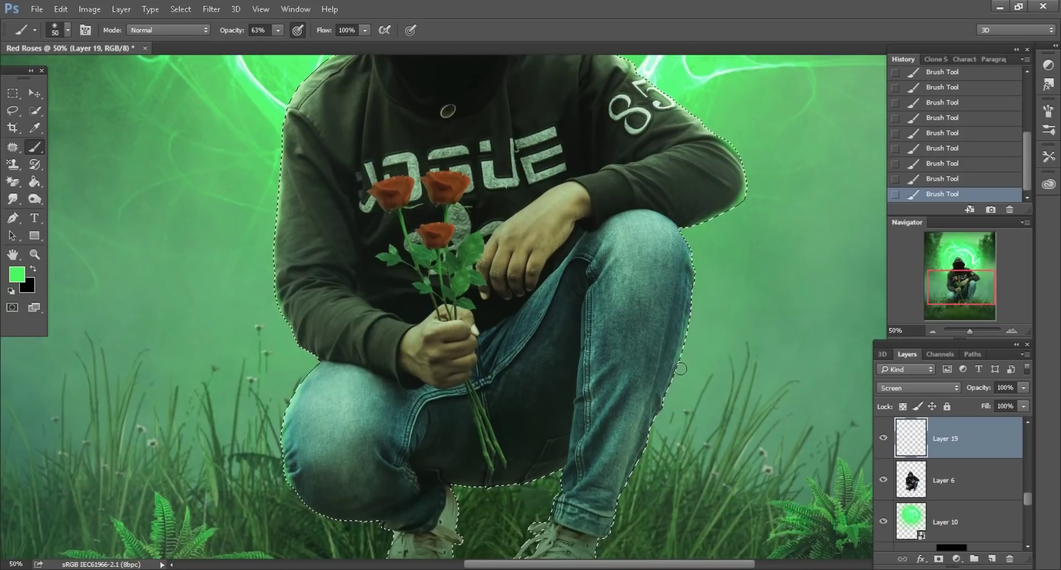
key("bracketright")
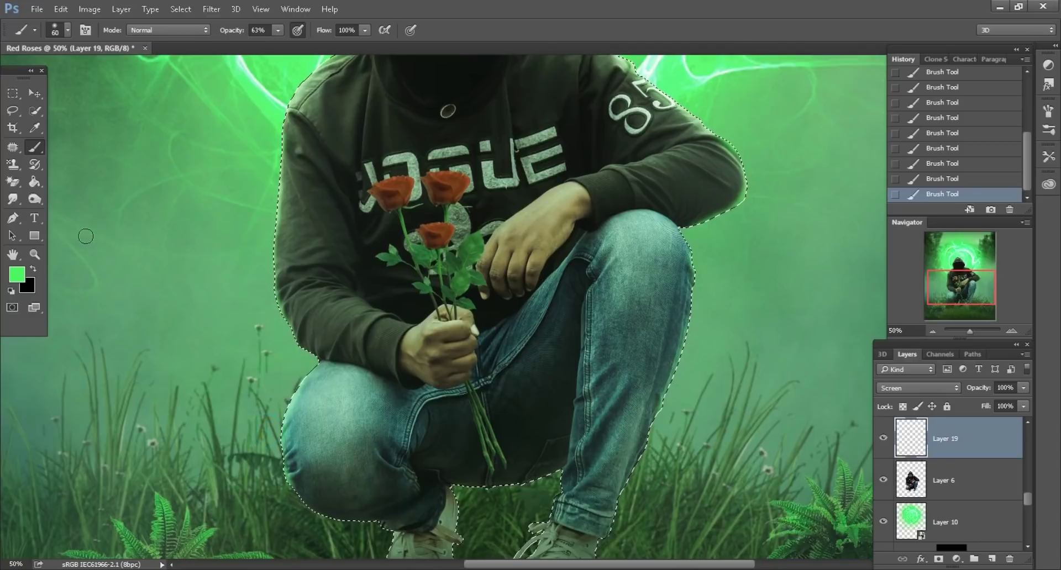
left_click(12, 111)
Add an empty layer above the grass Layer 1 and set up a black brush
key("ctrl+d")
key("ctrl+minus")
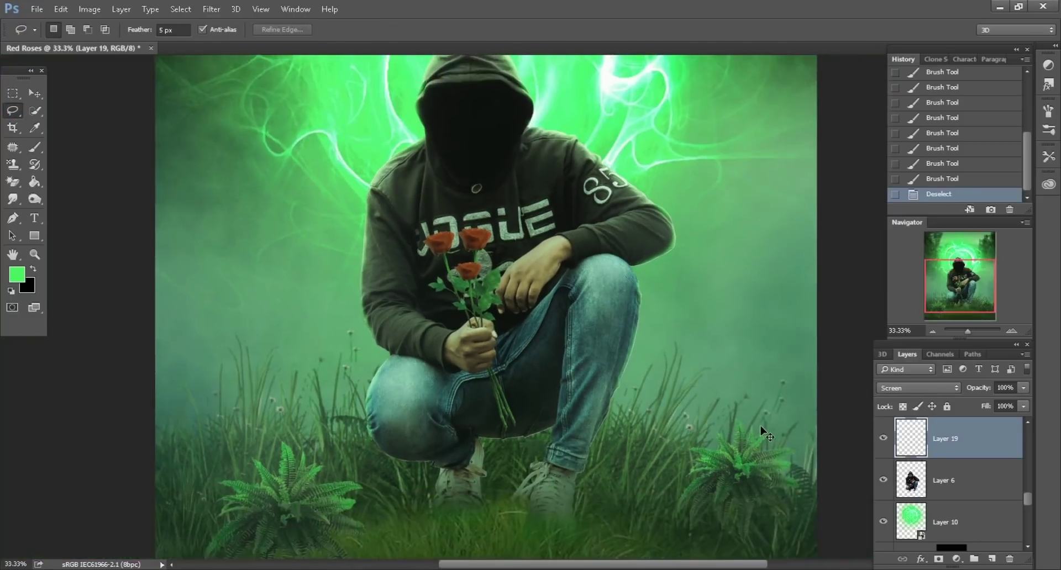
key("ctrl+minus")
key("ctrl+minus")
key("ctrl+minus")
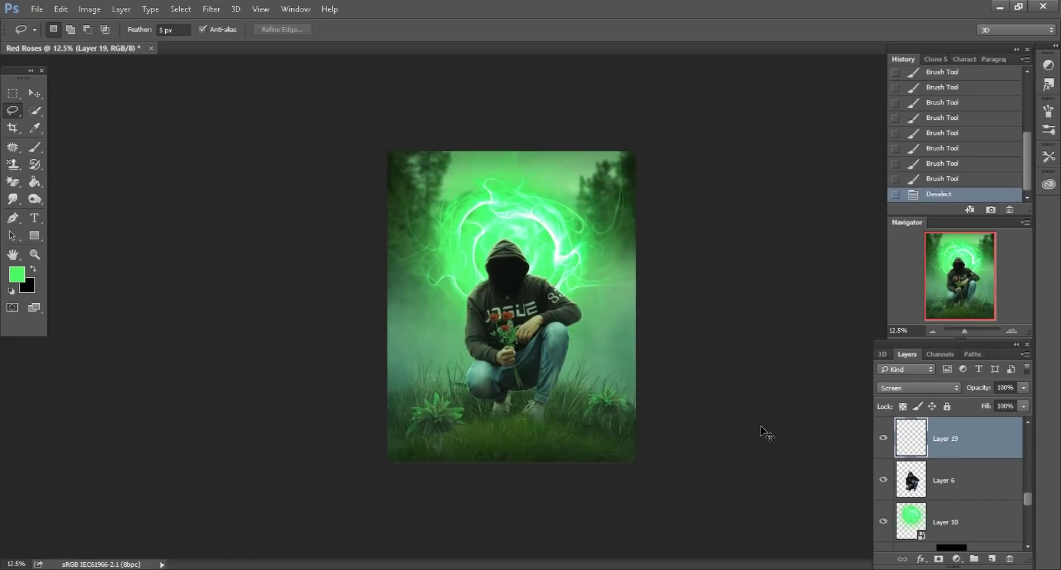
key("ctrl+plus")
key("ctrl+plus")
scroll(955, 518, "down", 2)
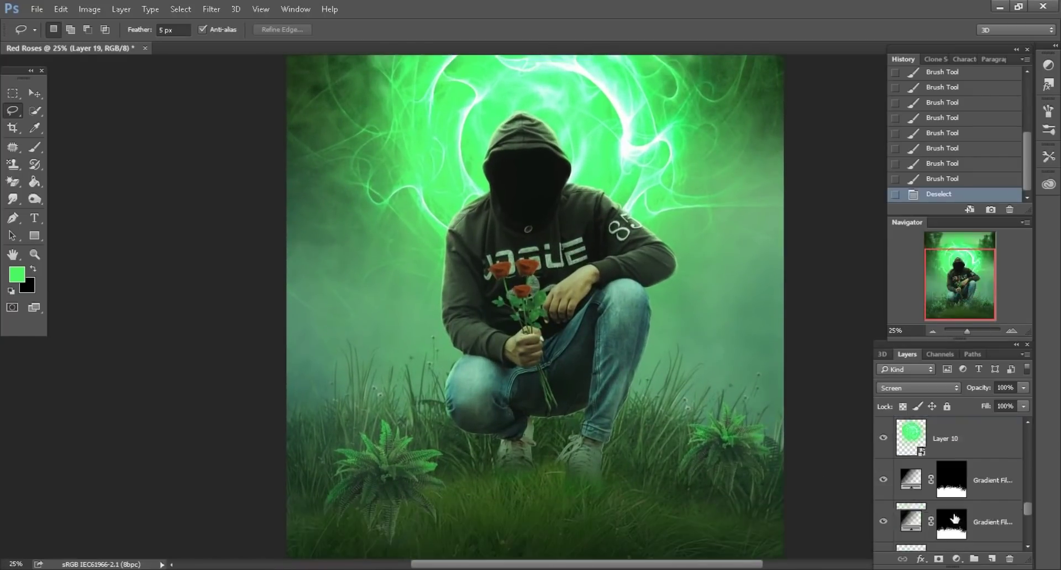
scroll(954, 517, "up", 2)
scroll(965, 486, "up", 2)
left_click(978, 445)
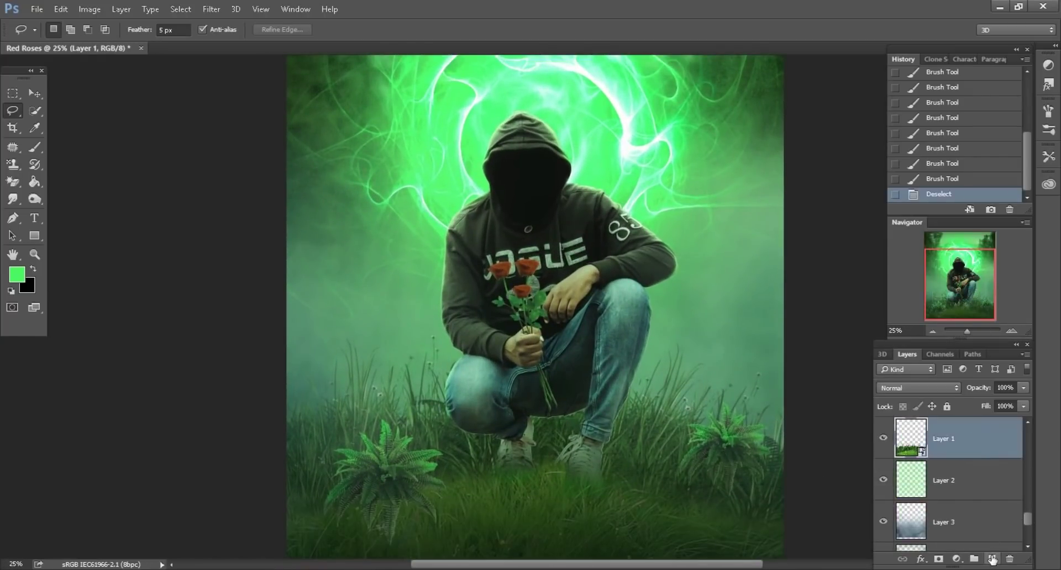
left_click(992, 560)
left_click(35, 147)
left_click(33, 269)
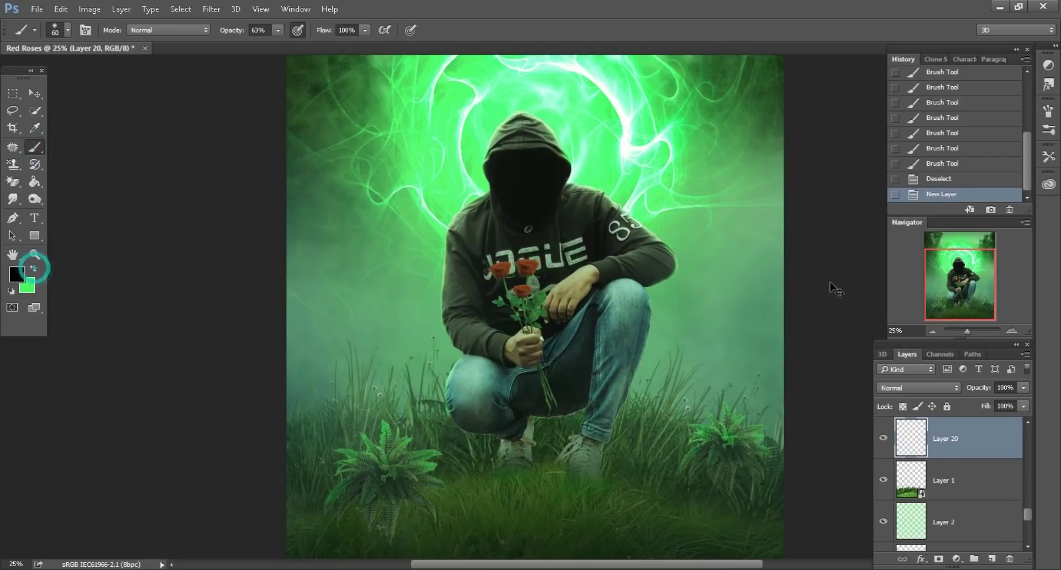
Paint soft black shading over the grass, brush 500 then 300 at 43% opacity
key("ctrl+plus")
left_click_drag(963, 291, 963, 325)
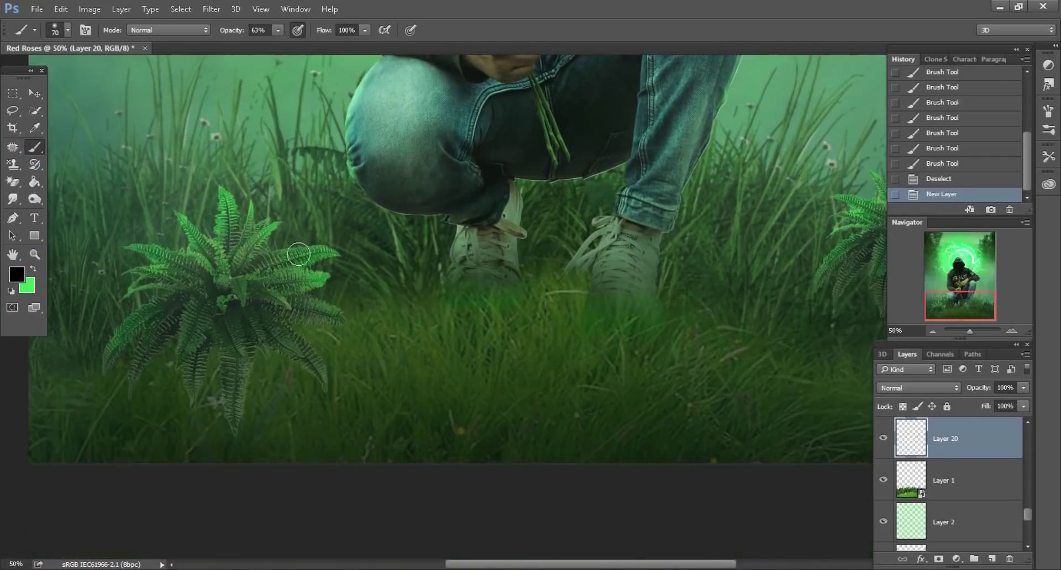
key("bracketright")
key("bracketright")
key("bracketright")
left_click_drag(177, 364, 220, 341)
scroll(810, 335, "right", 3)
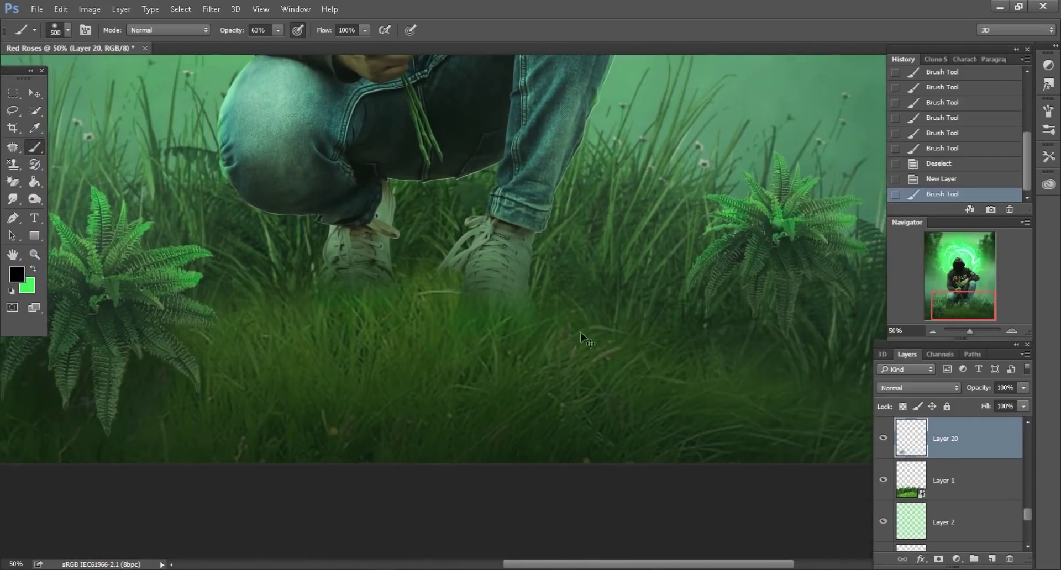
scroll(810, 334, "right", 2)
left_click_drag(691, 273, 719, 288)
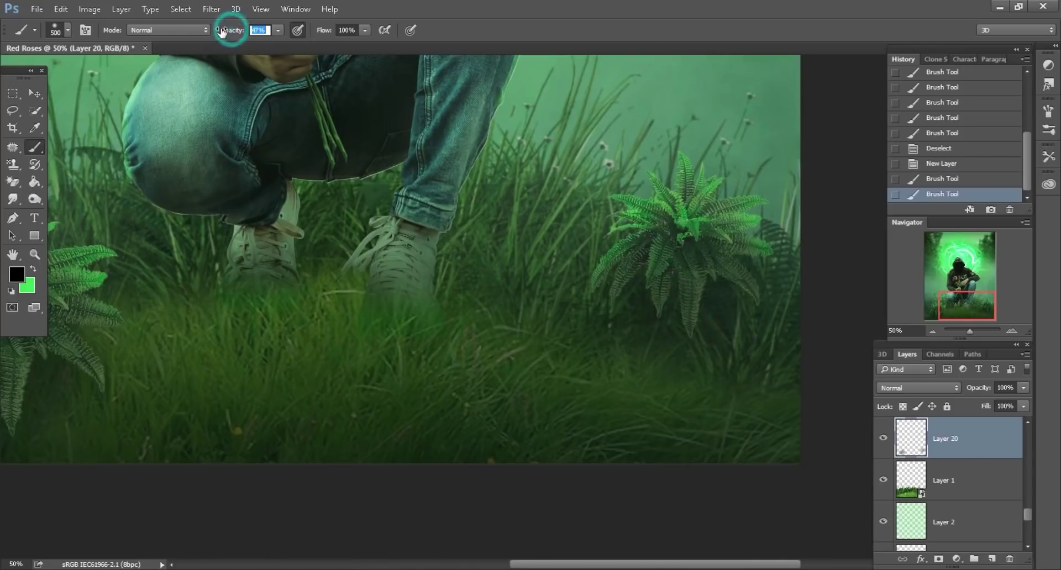
left_click_drag(222, 31, 214, 32)
key("bracketleft")
key("bracketleft")
left_click_drag(390, 331, 395, 459)
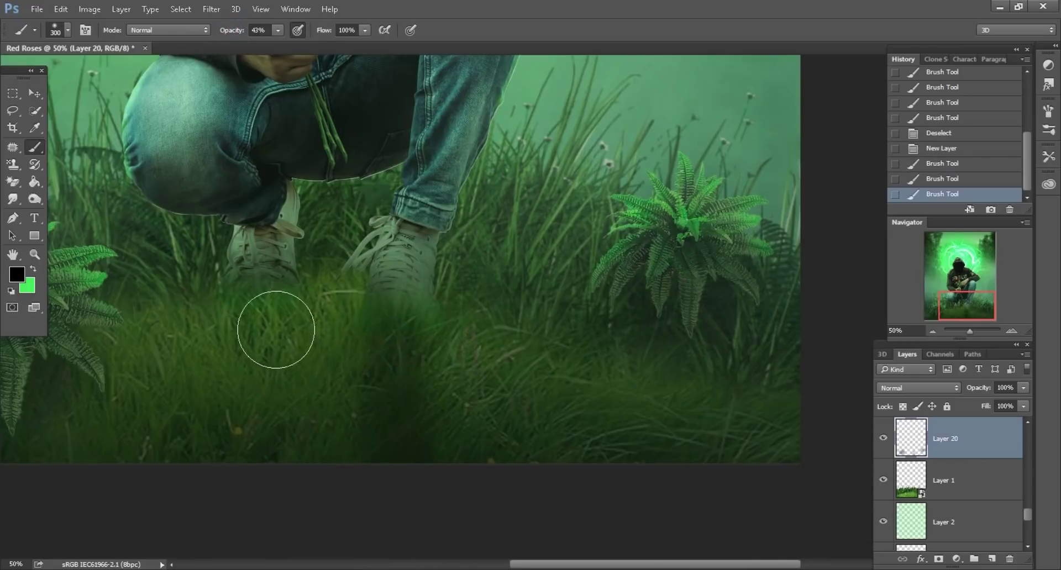
left_click_drag(266, 318, 246, 443)
Undo the last two dark strokes and repaint faint shading below the shoes
key("ctrl+minus")
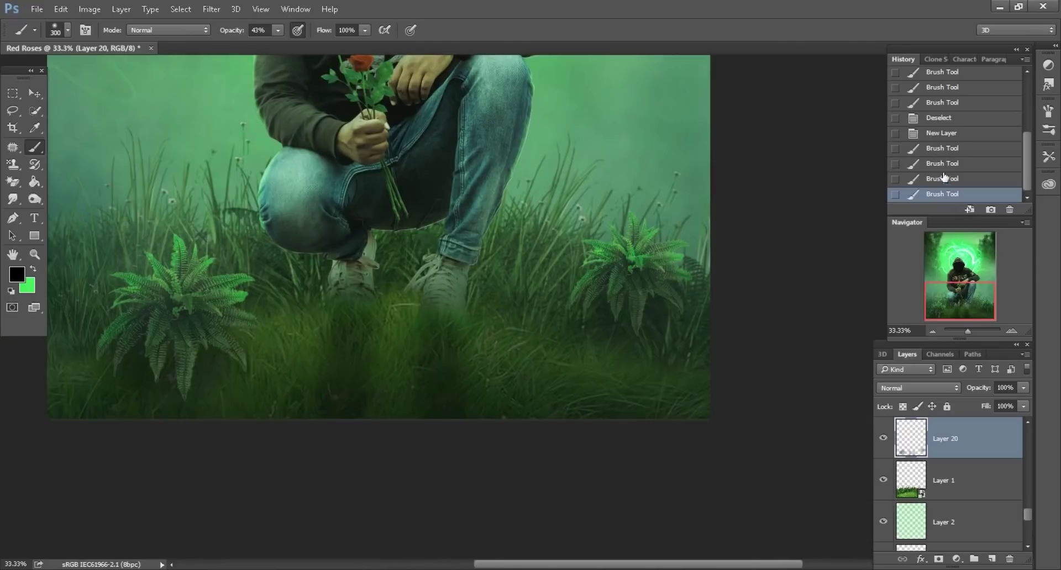
left_click(943, 165)
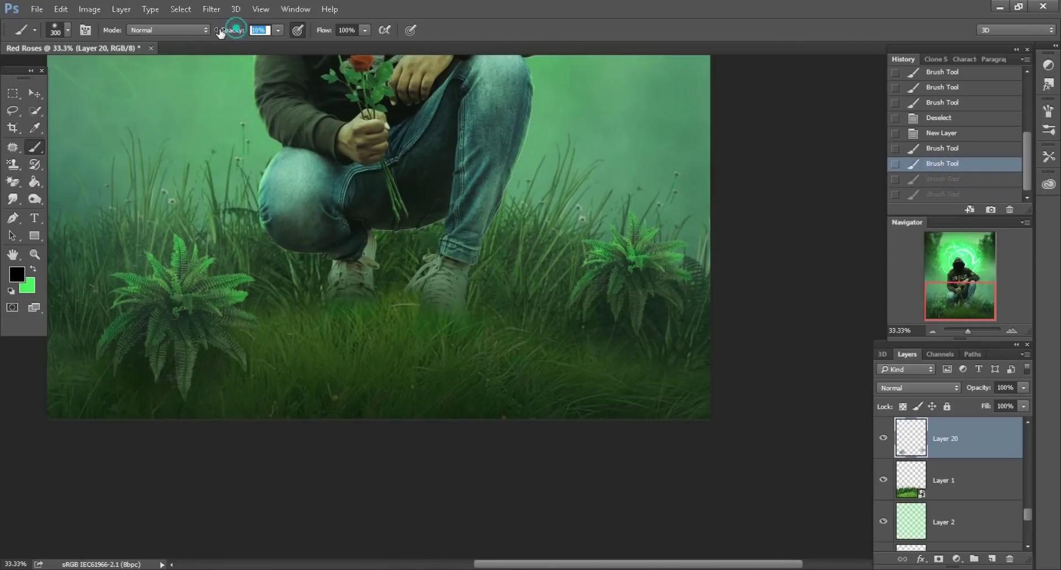
left_click_drag(435, 335, 434, 433)
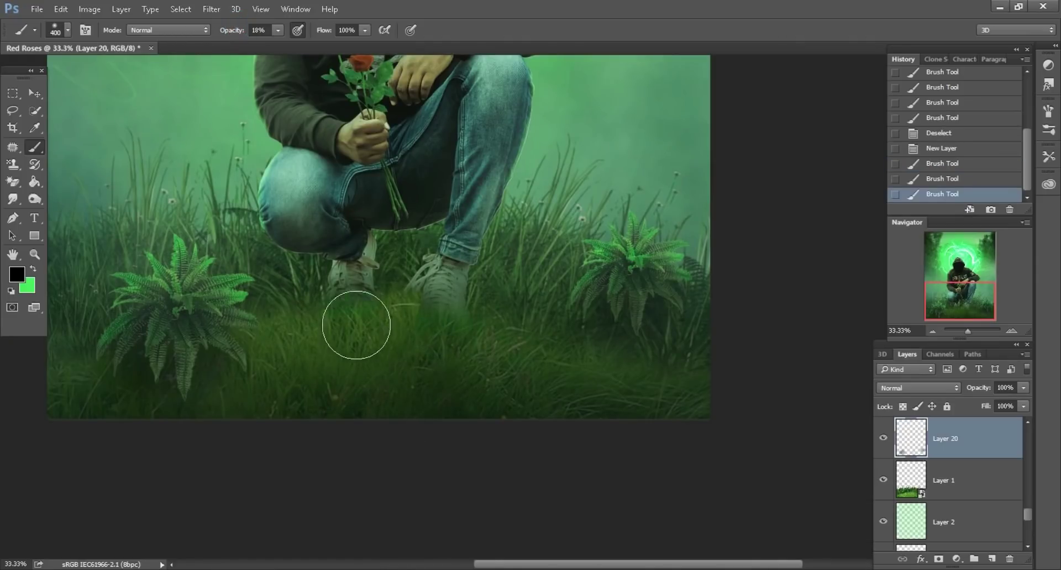
left_click_drag(355, 324, 338, 433)
Bring the palm-leaf PNG into Photoshop as its own document
key("ctrl+minus")
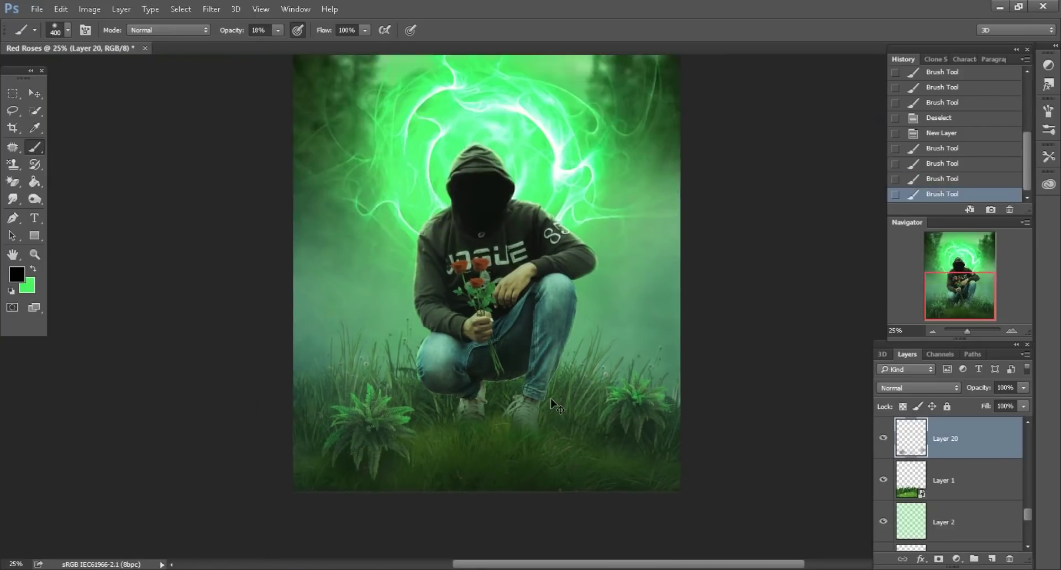
scroll(968, 495, "up", 1)
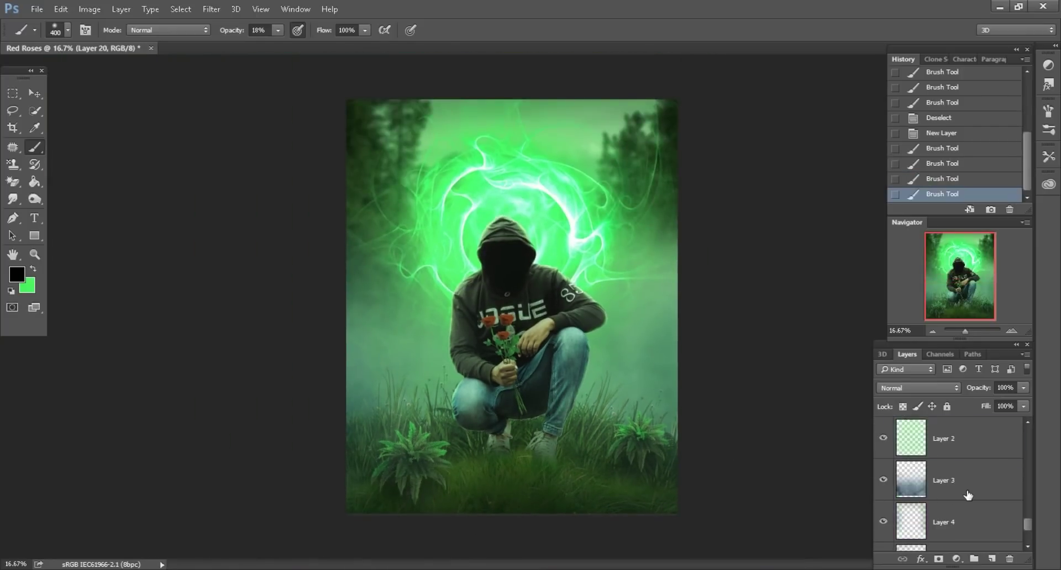
scroll(968, 494, "up", 1)
scroll(967, 493, "up", 2)
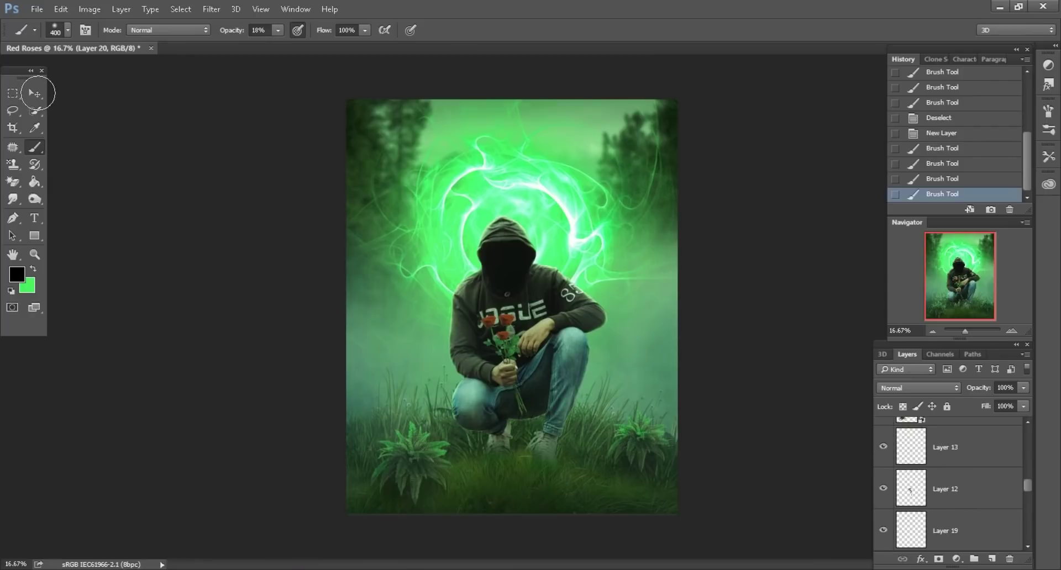
left_click(36, 92)
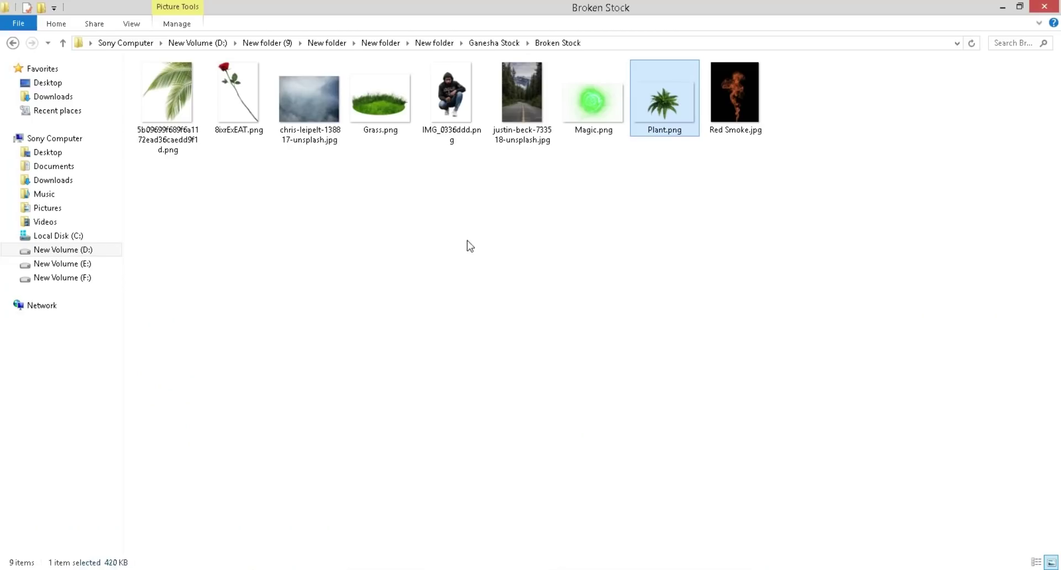
left_click_drag(193, 138, 722, 48)
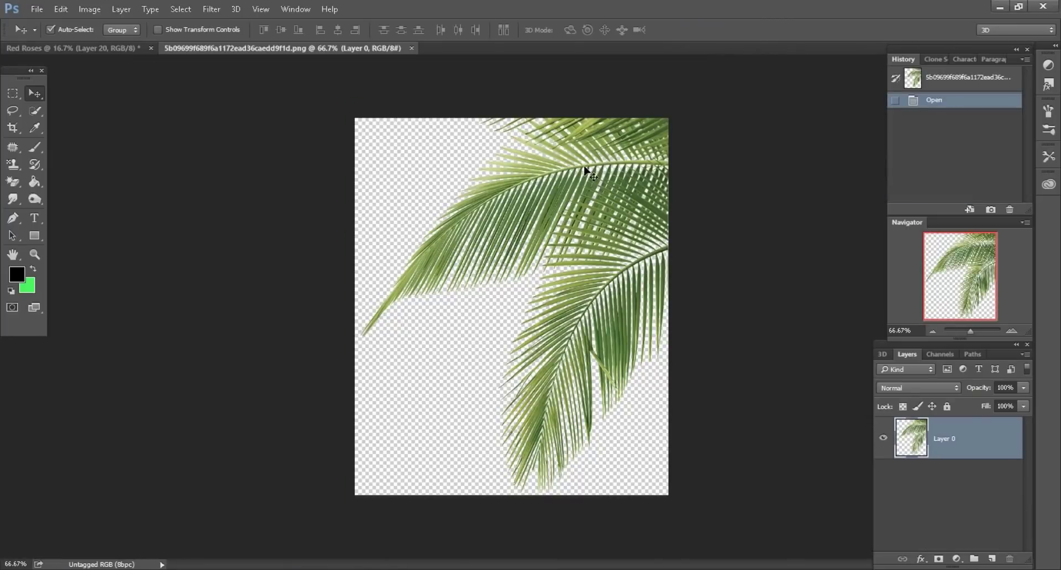
Move the palm-leaf layer into Red Roses, convert it to a smart object and raise it
mouse_move(319, 117)
left_mouse_down()
mouse_move(87, 30)
mouse_move(546, 322)
left_mouse_up()
right_click(981, 437)
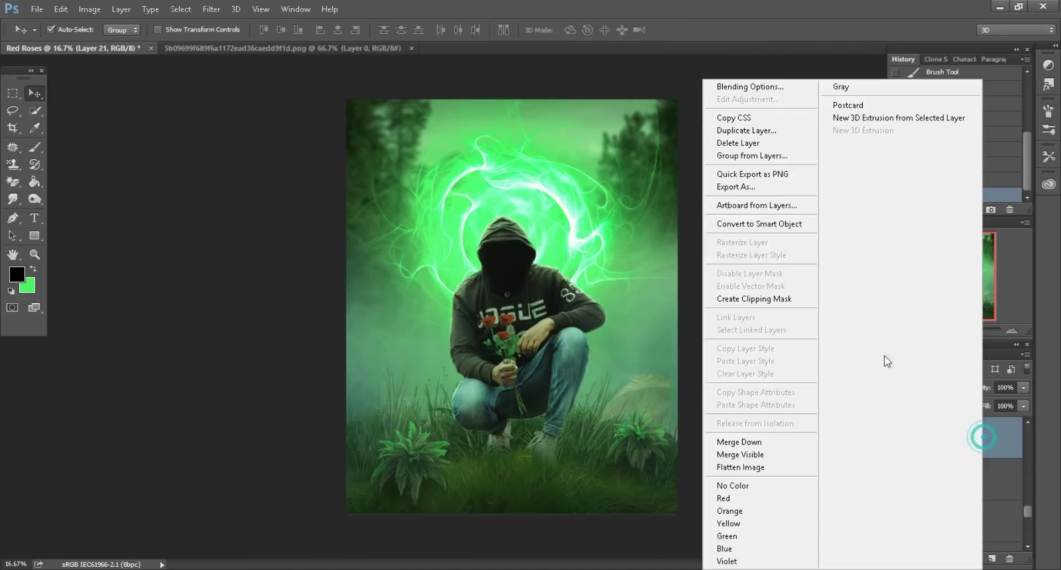
left_click(784, 224)
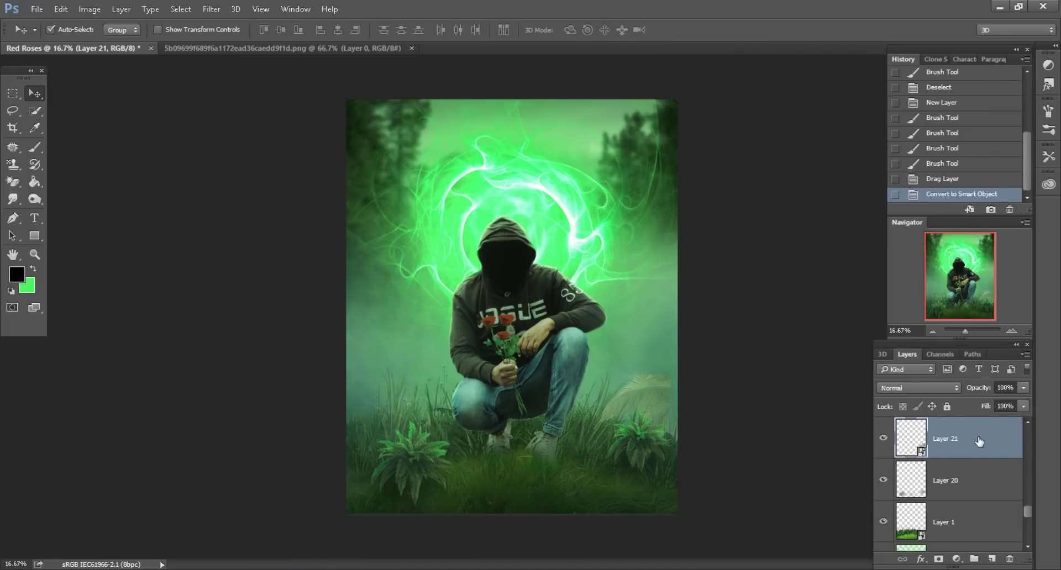
mouse_move(979, 440)
left_mouse_down()
mouse_move(982, 463)
mouse_move(965, 440)
left_mouse_up()
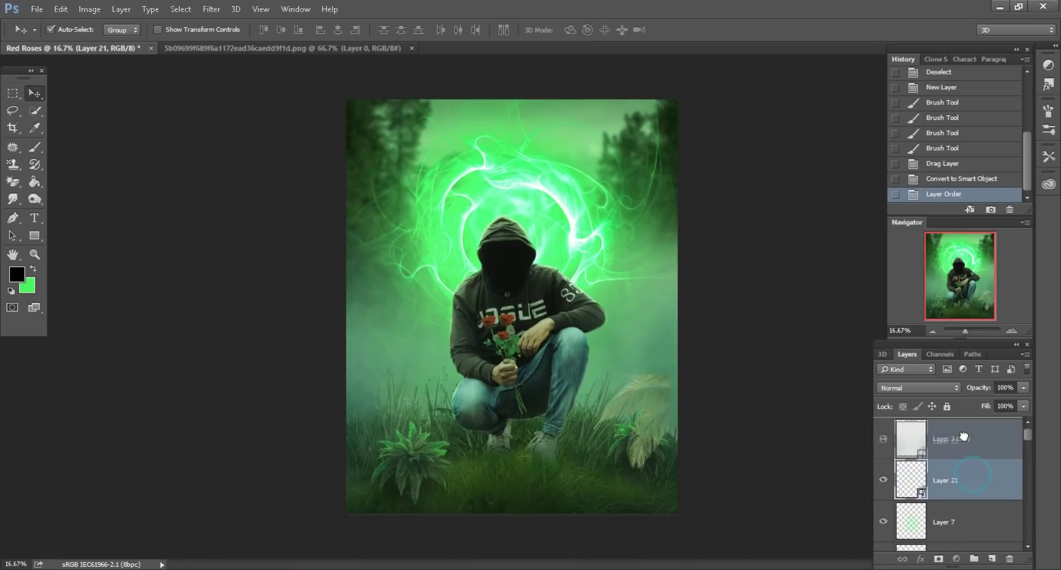
Free-transform the palm leaves to about 171%, tilted along the right edge
left_click(69, 11)
left_click(91, 269)
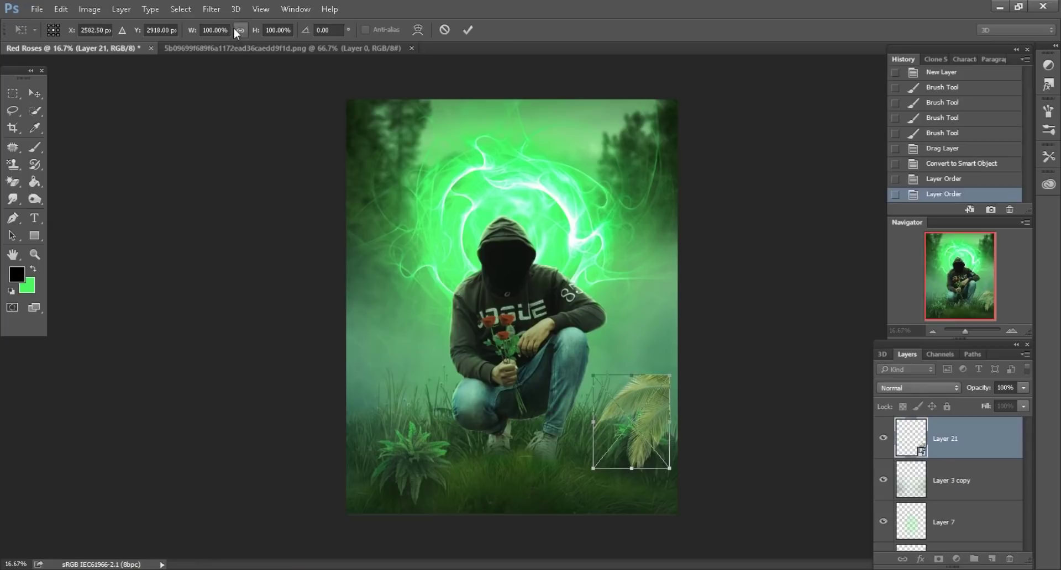
mouse_move(255, 34)
left_mouse_down()
mouse_move(315, 30)
mouse_move(304, 30)
left_mouse_up()
left_click_drag(741, 356, 752, 382)
mouse_move(669, 428)
left_mouse_down()
mouse_move(699, 414)
mouse_move(693, 406)
left_mouse_up()
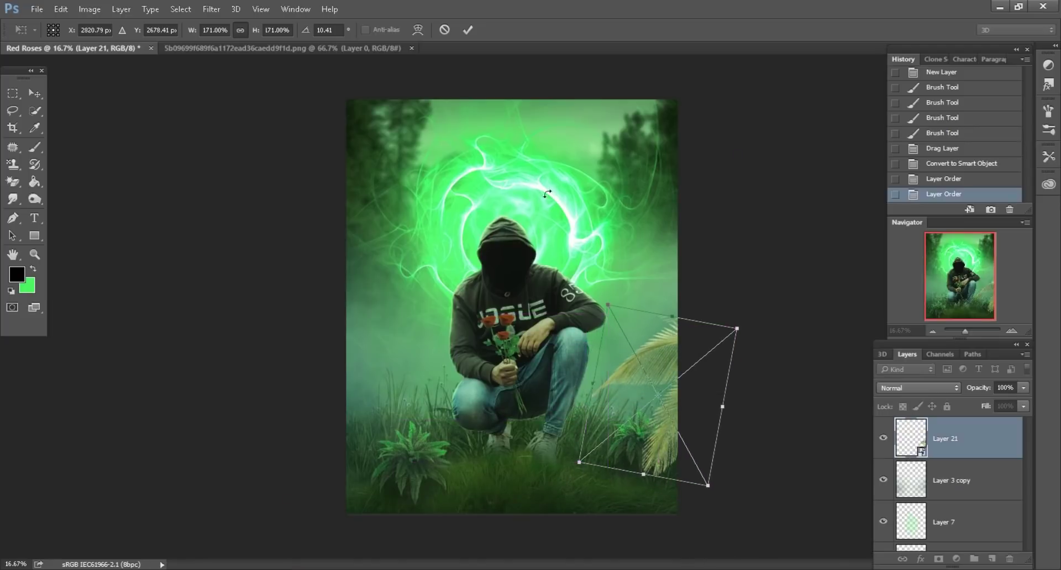
left_click(466, 32)
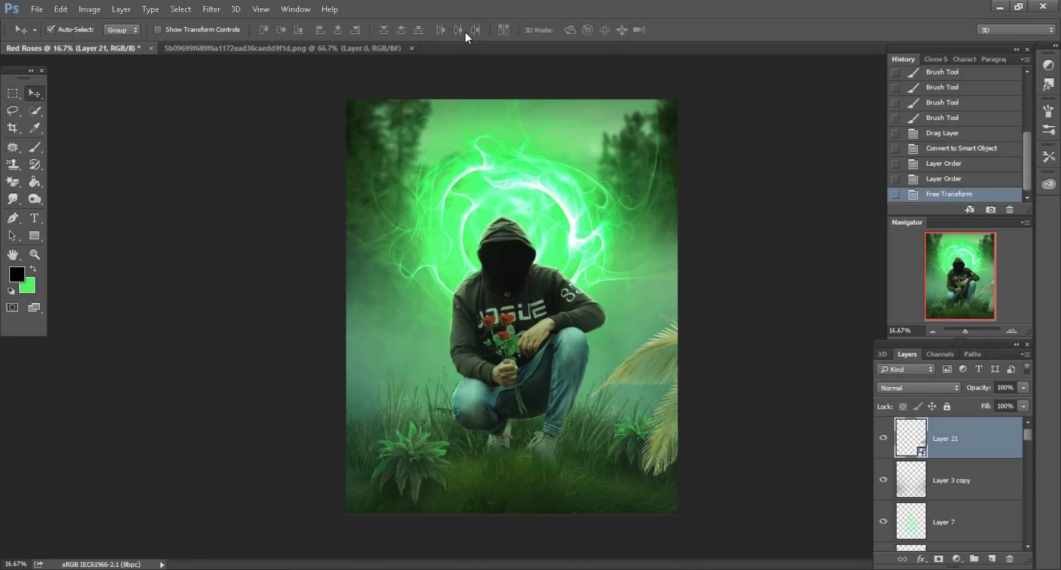
key("ctrl+plus")
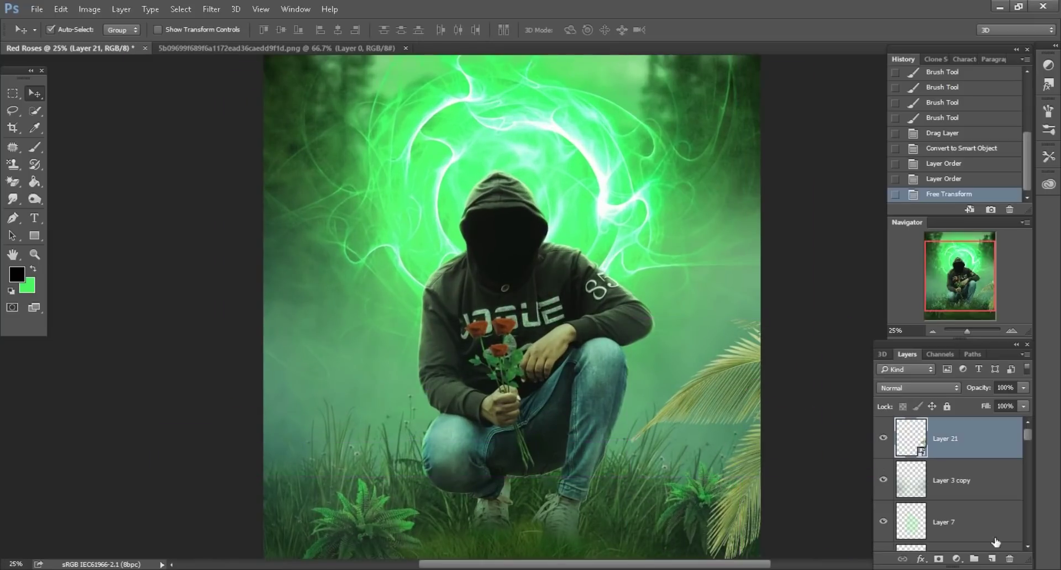
Darken the palm leaf inside its selection on new Layer 22, 700 px brush at 56%
left_click(992, 559)
left_click(911, 479, "ctrl")
scroll(498, 304, "down", 3)
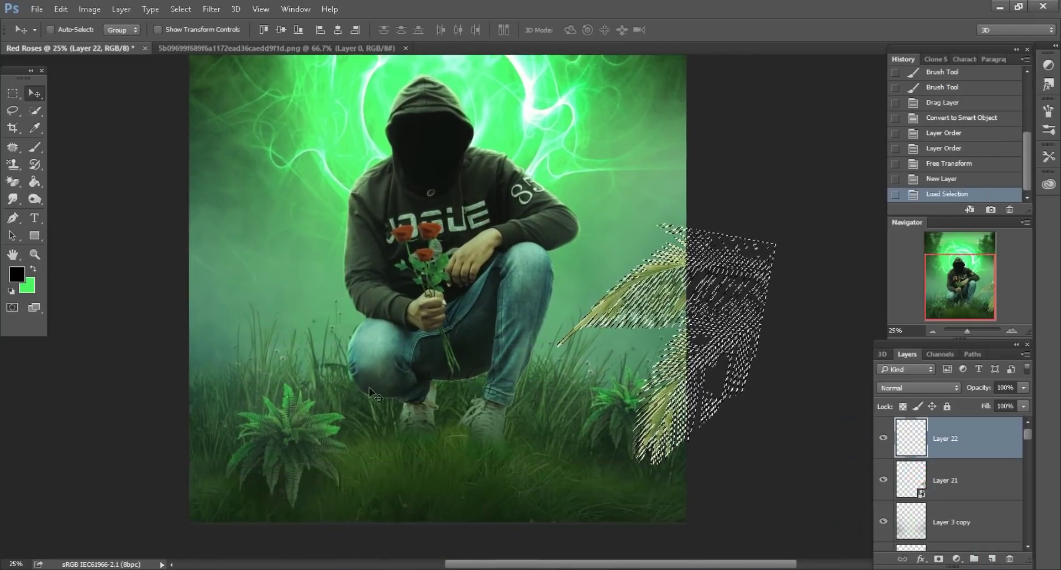
scroll(498, 304, "right", 3)
left_click(37, 147)
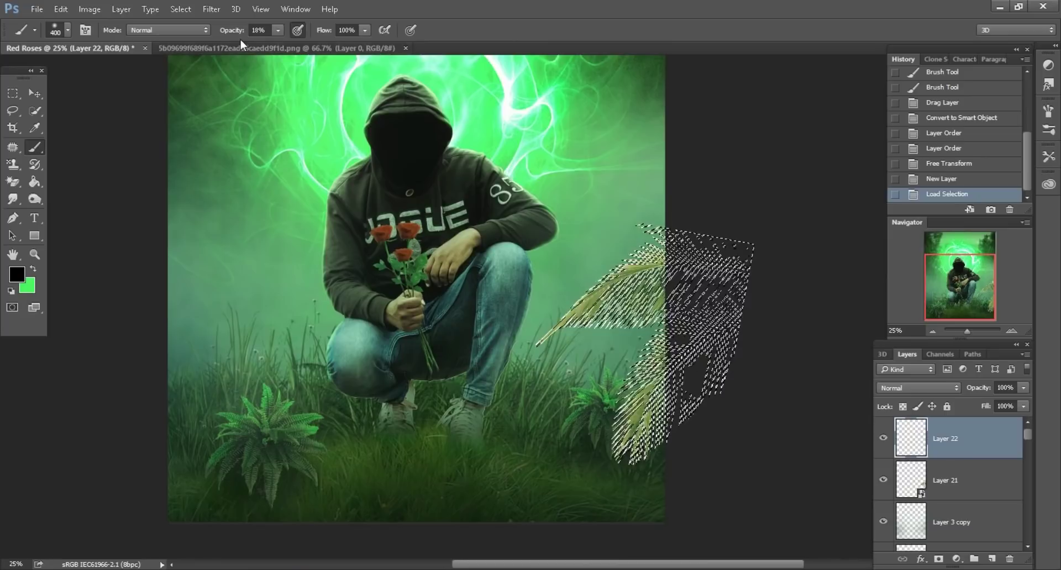
key("bracketright")
key("5")
key("6")
key("bracketright")
key("bracketright")
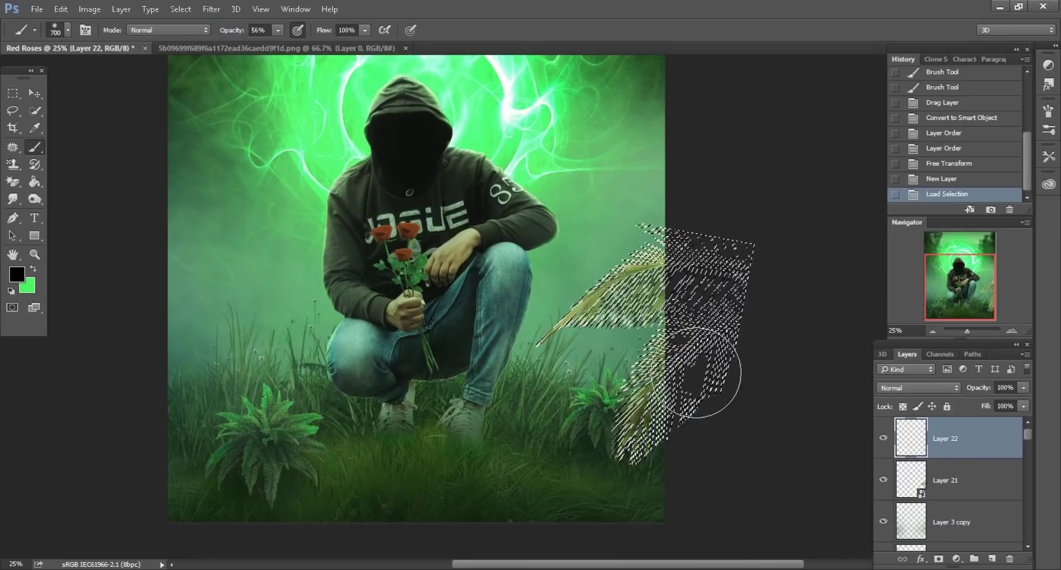
mouse_move(628, 315)
left_mouse_down()
mouse_move(718, 260)
mouse_move(675, 485)
left_mouse_up()
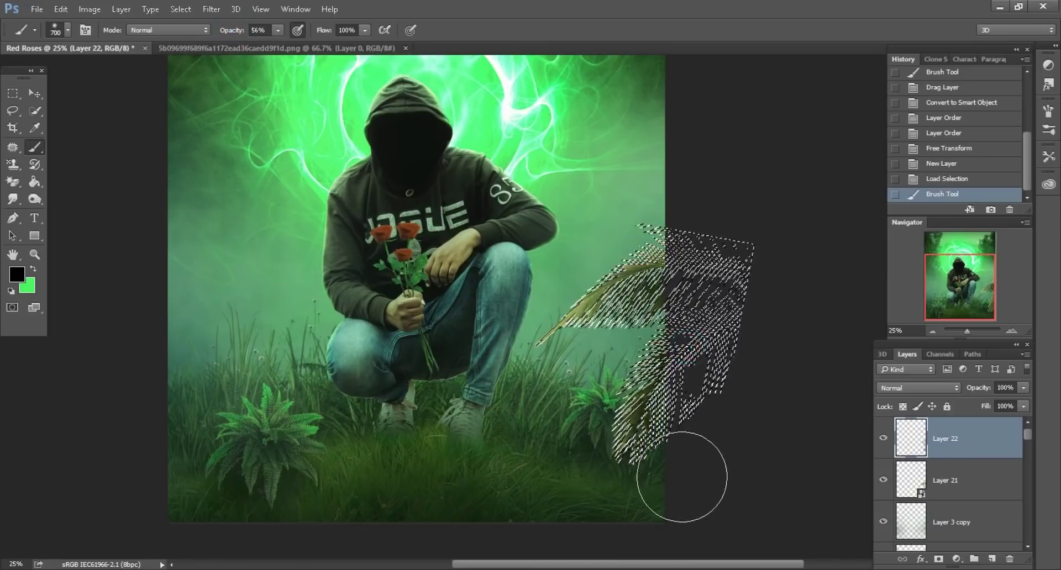
left_click(11, 113)
key("ctrl+d")
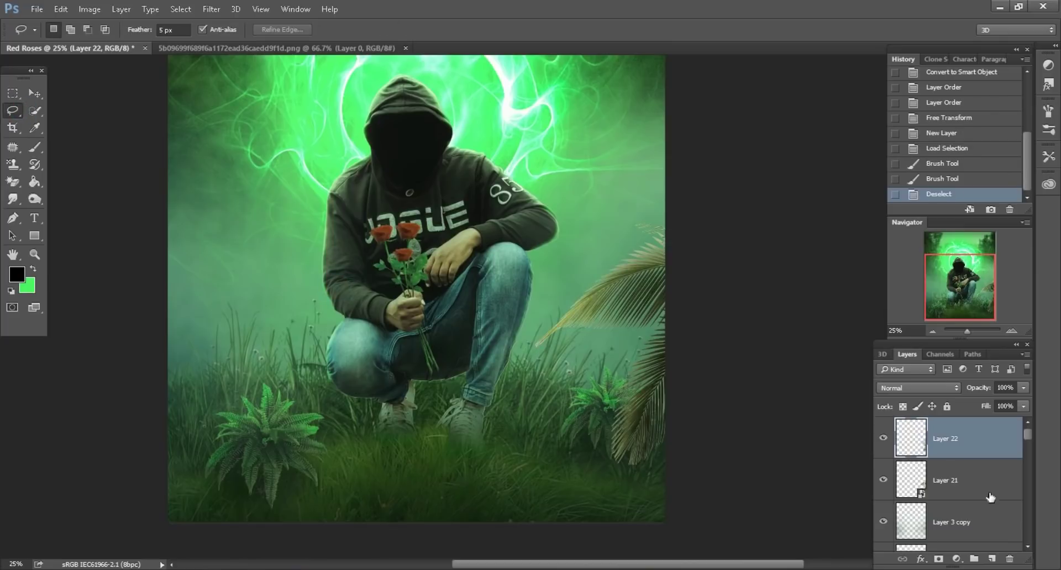
Add an Overlay Layer 23 limited to the leaf shape, green brush at 68%, size 200
left_click(987, 482)
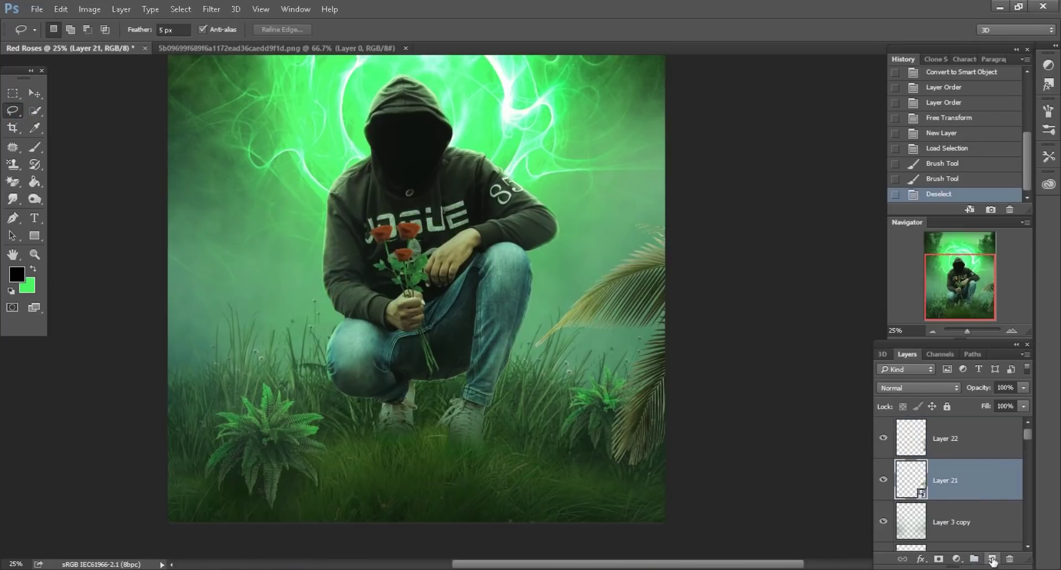
left_click(992, 560)
left_click(921, 520, "ctrl")
left_click(918, 388)
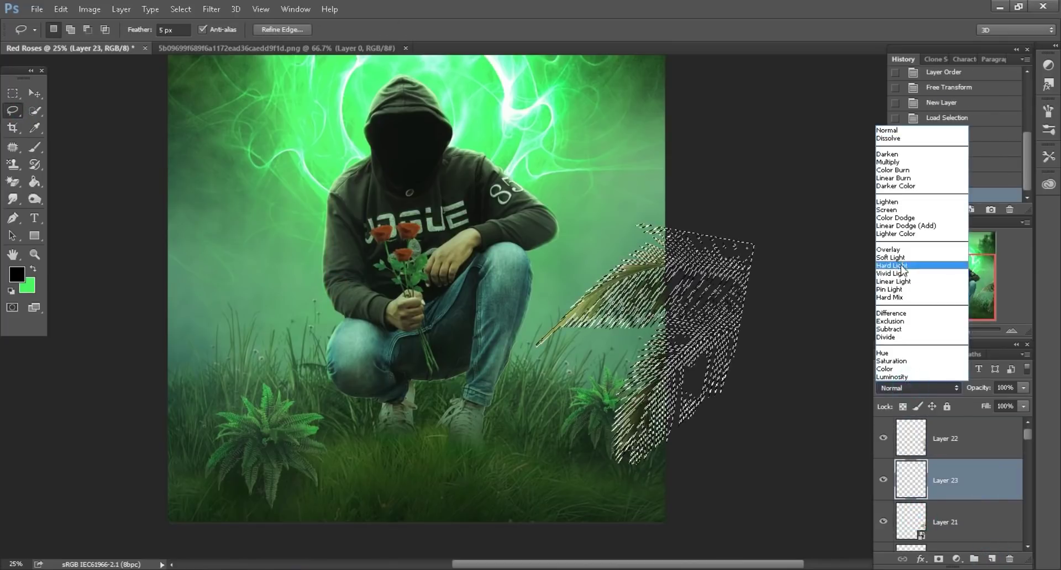
left_click(906, 265)
left_click(34, 147)
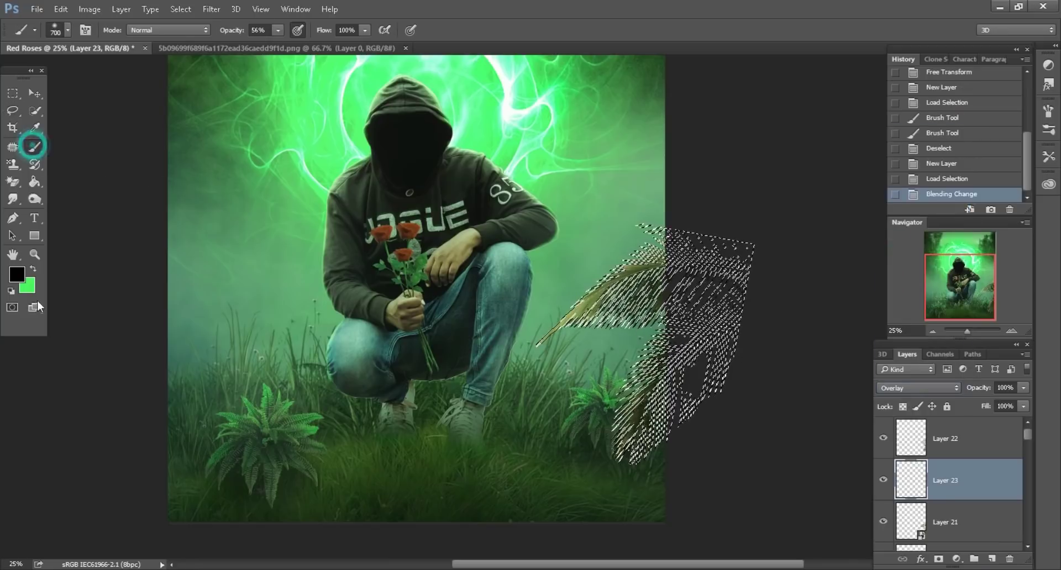
left_click(34, 268)
left_click_drag(229, 37, 236, 38)
key("bracketleft")
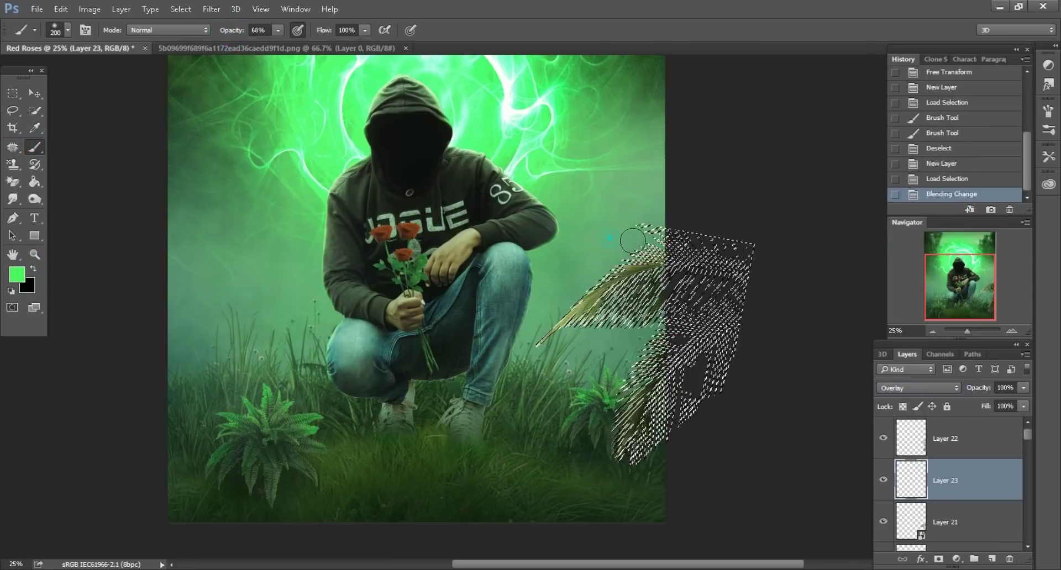
Paint a green glow across the palm leaf and drop the selection
left_click_drag(555, 315, 619, 277)
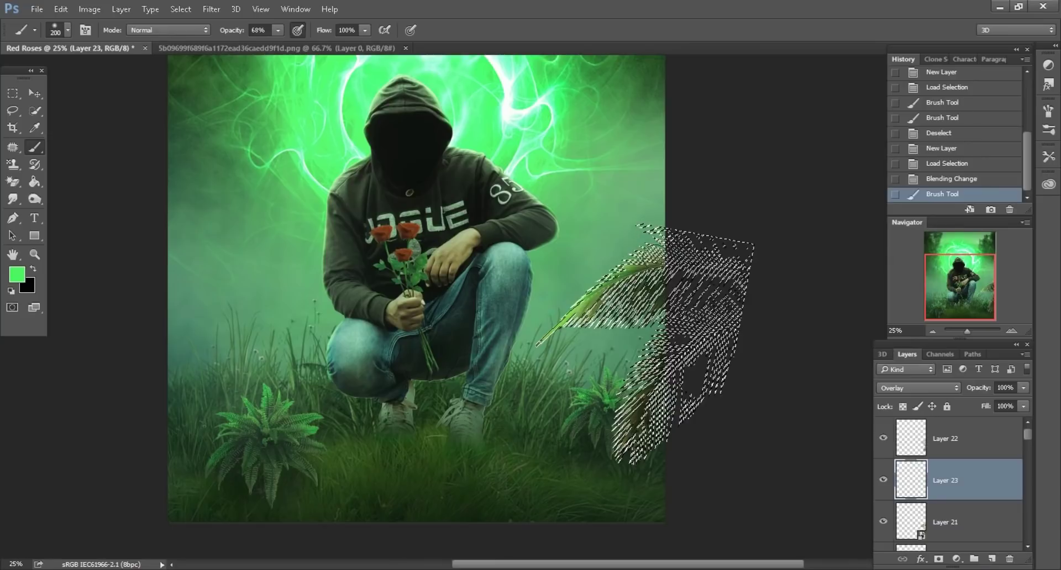
left_click_drag(547, 331, 582, 338)
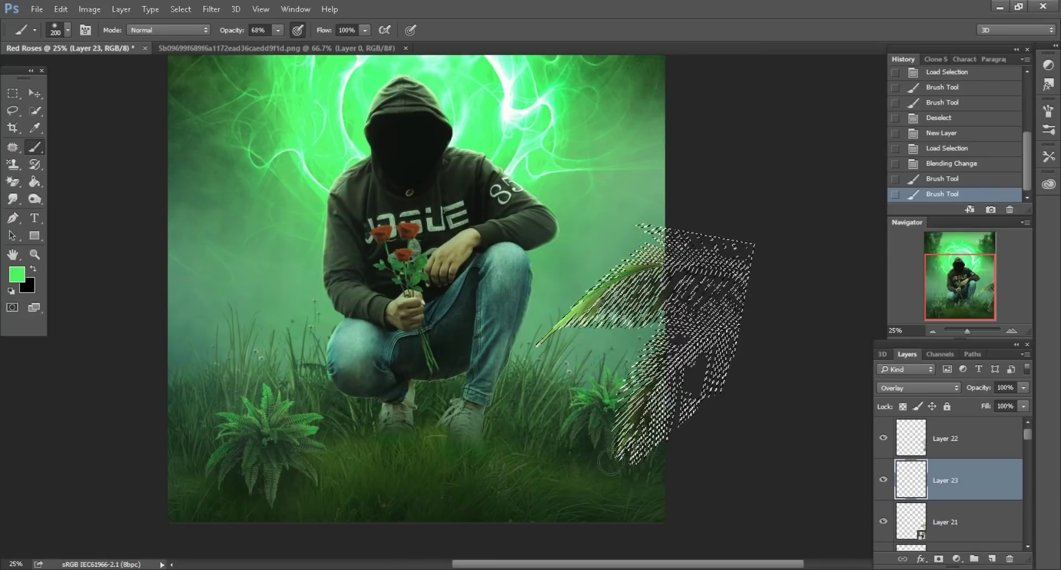
left_click_drag(617, 393, 647, 339)
left_click_drag(597, 270, 658, 241)
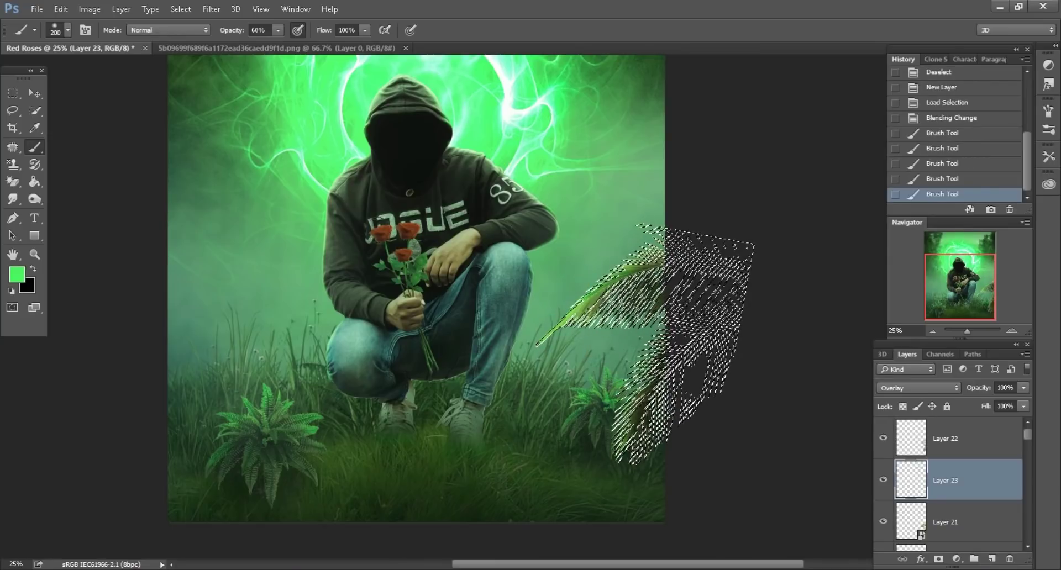
key("l")
key("ctrl+h")
key("ctrl+d")
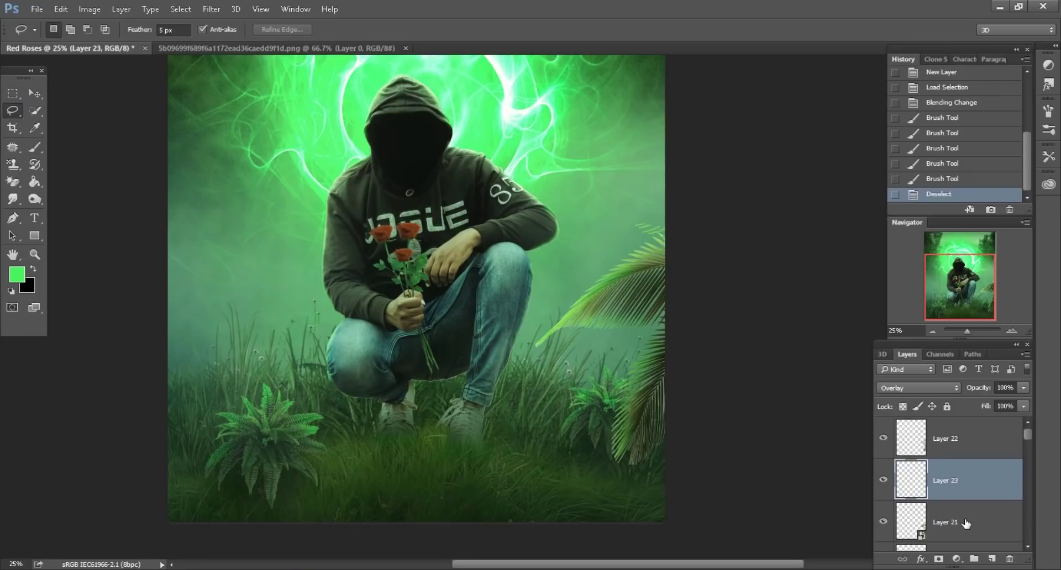
Rasterize Layer 21 and merge the green tint and shading layers down into it
left_click(965, 523)
left_click(28, 143)
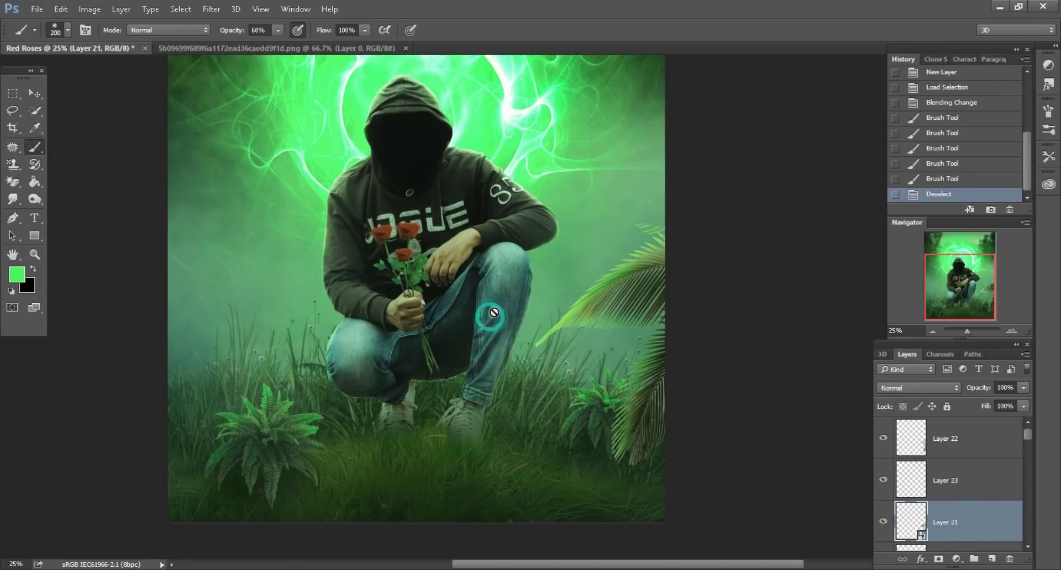
left_click(493, 312)
left_click(504, 233)
left_click(955, 477)
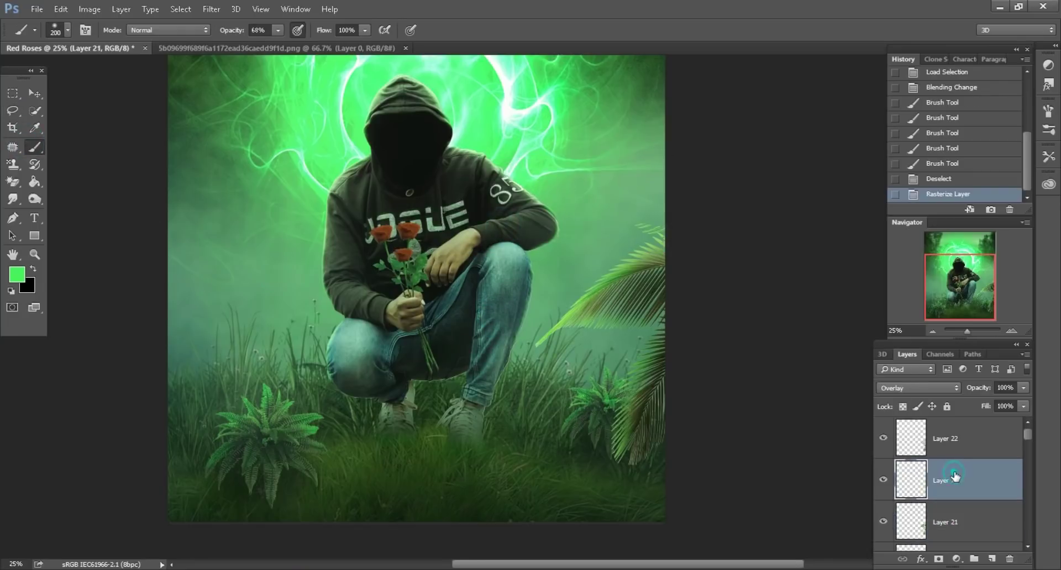
right_click(957, 476)
left_click(718, 443)
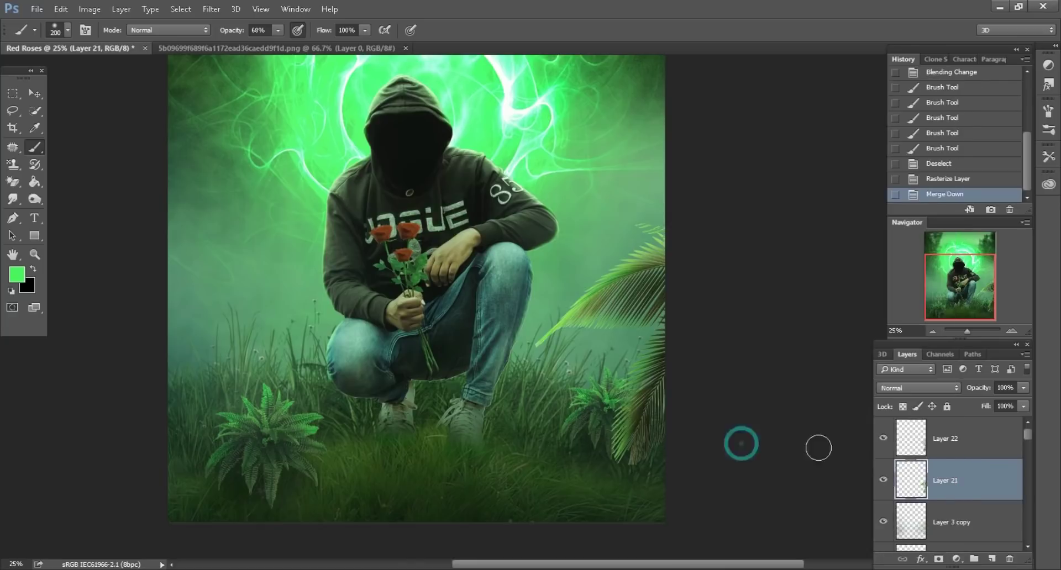
right_click(964, 443)
left_click(719, 442)
left_click(883, 438)
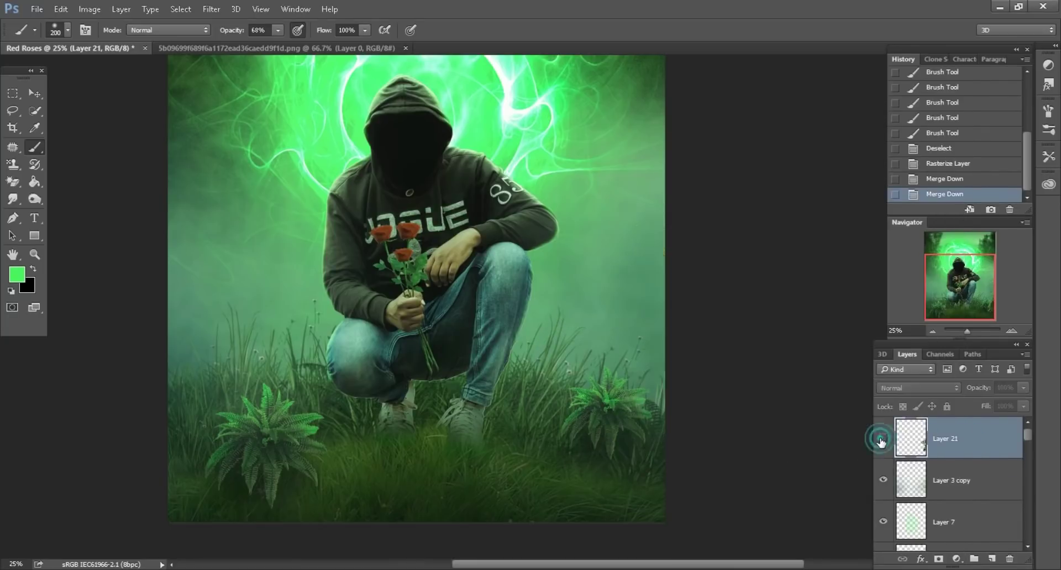
Apply a Gaussian Blur to the palm leaf
left_click(213, 10)
mouse_move(218, 154)
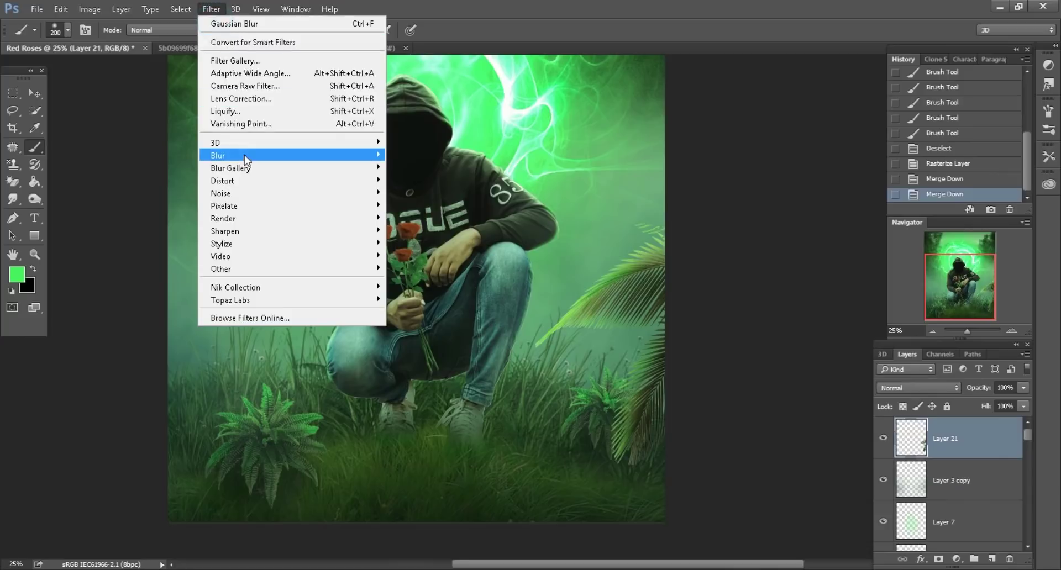
left_click(413, 202)
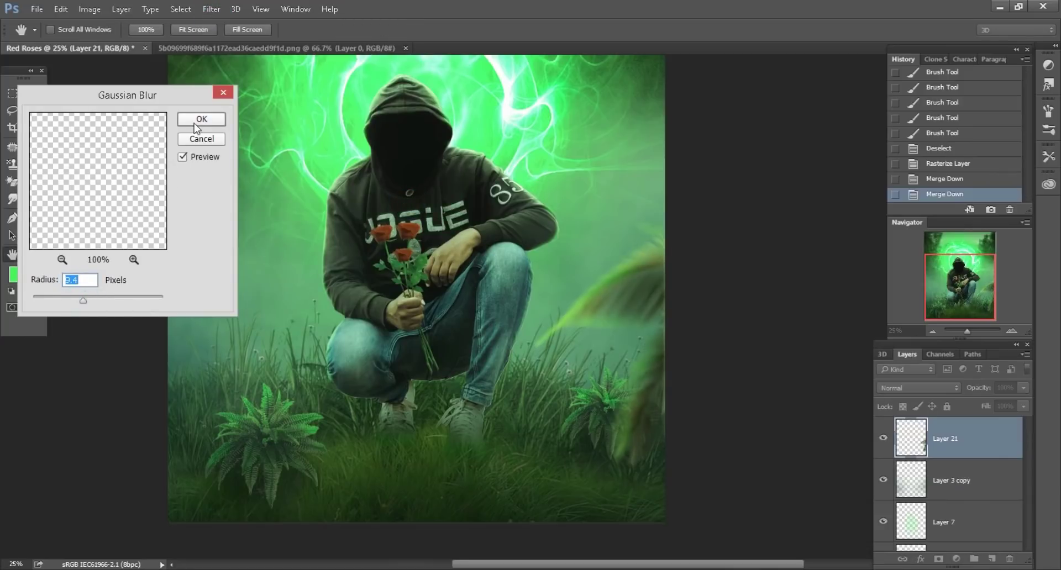
left_click(194, 123)
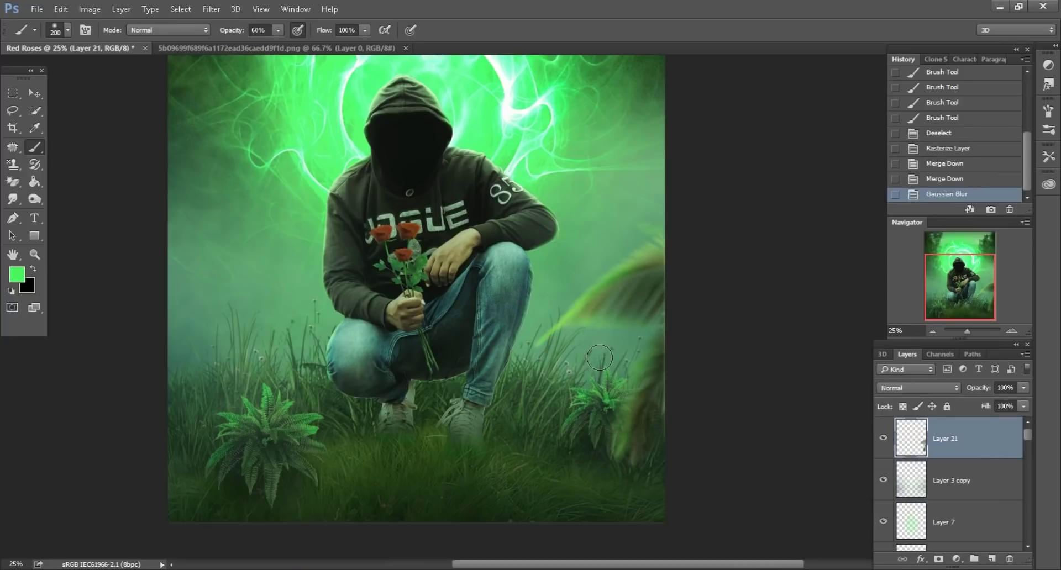
Merge all visible layers into one Background and duplicate it
key("ctrl+minus")
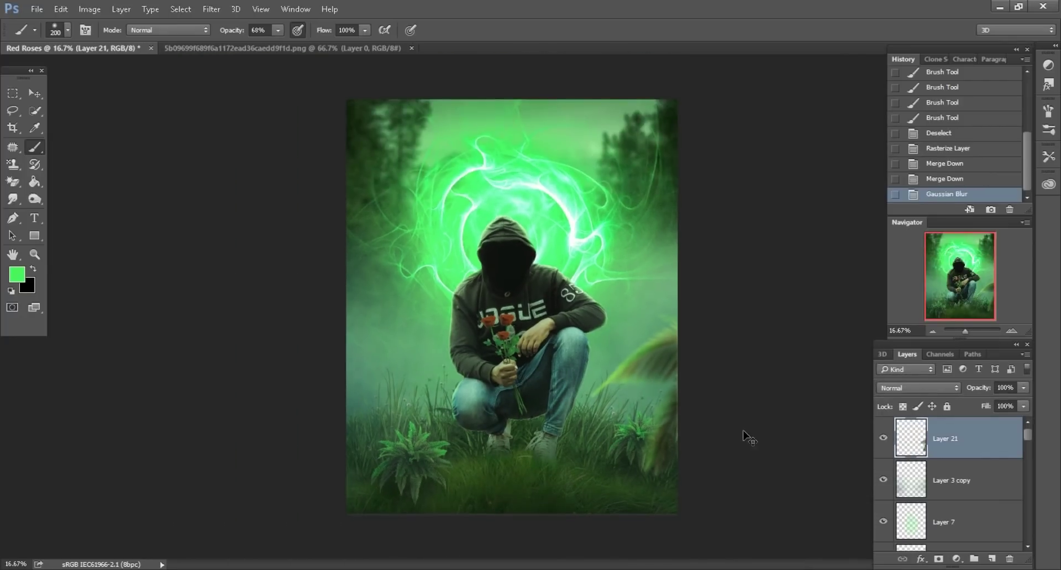
key("ctrl+minus")
right_click(989, 437)
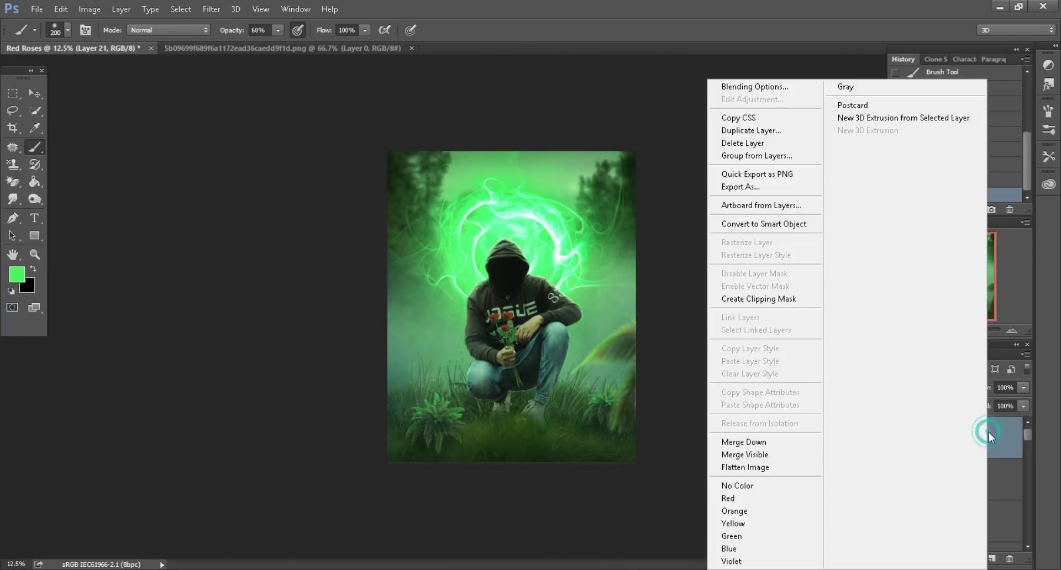
left_click(778, 455)
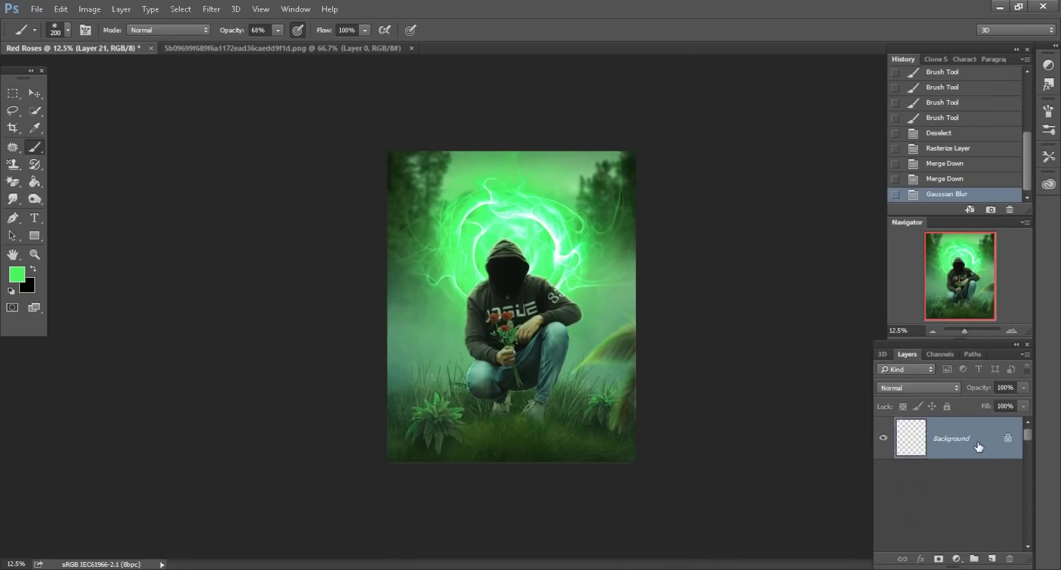
left_click_drag(988, 446, 992, 559)
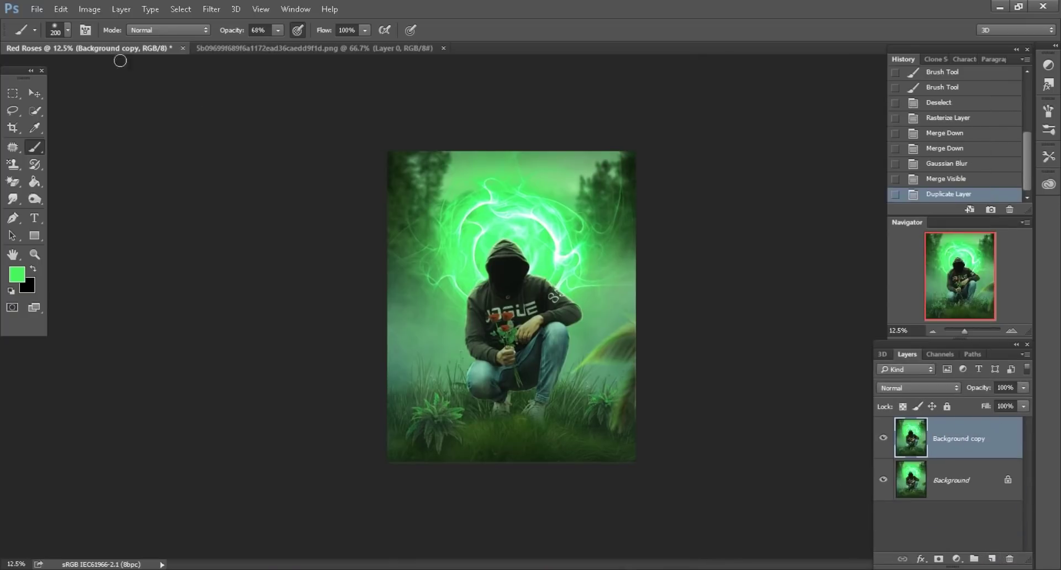
Raise the copy's contrast to 52 with Brightness/Contrast
left_click(95, 11)
mouse_move(149, 42)
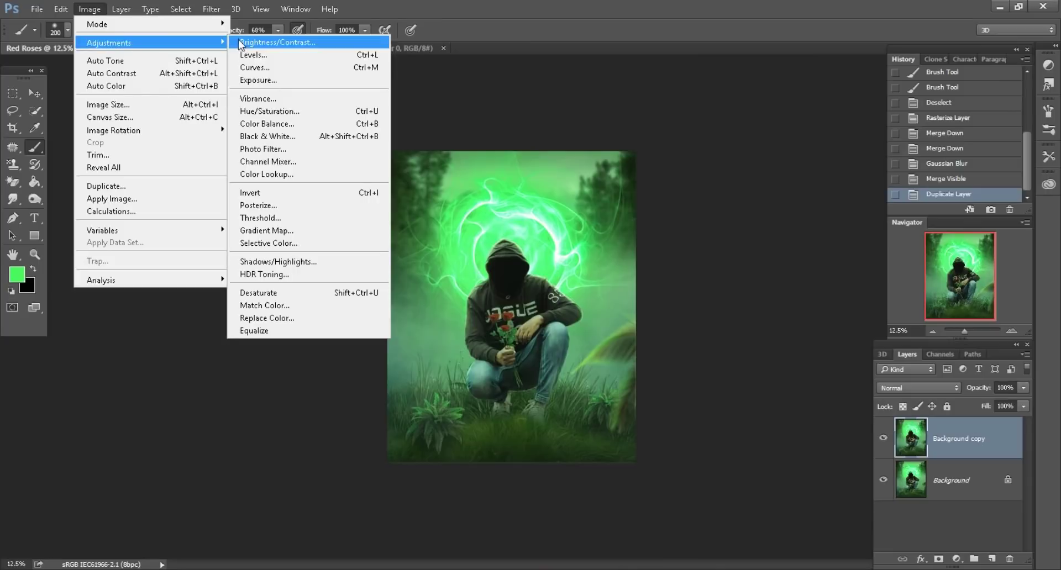
left_click(239, 40)
left_click_drag(164, 279, 173, 281)
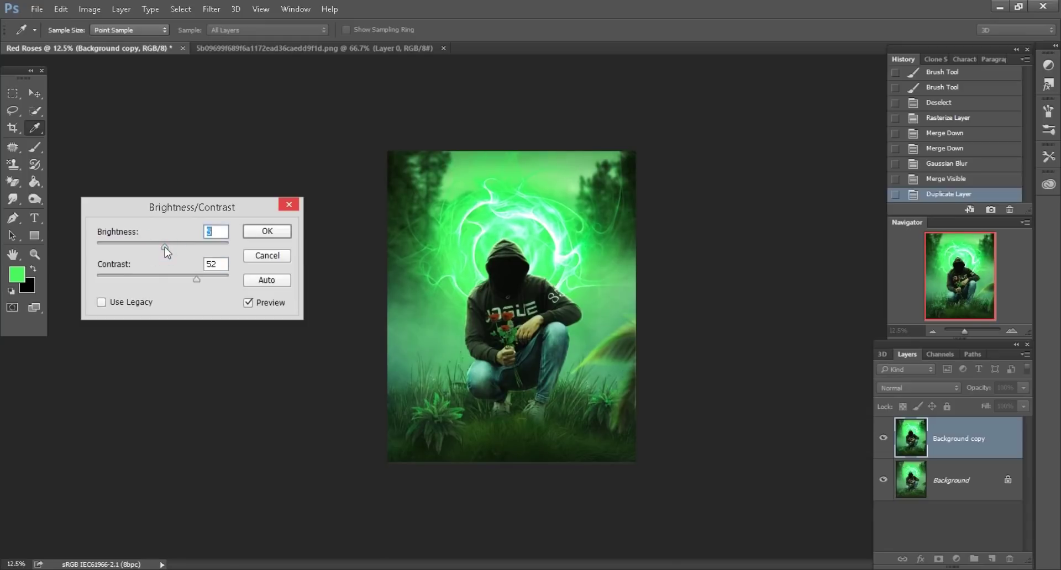
left_click(271, 232)
Add an empty top layer and darken the bottom edge with a 2000 px black brush at 43%
key("b")
left_click(994, 560)
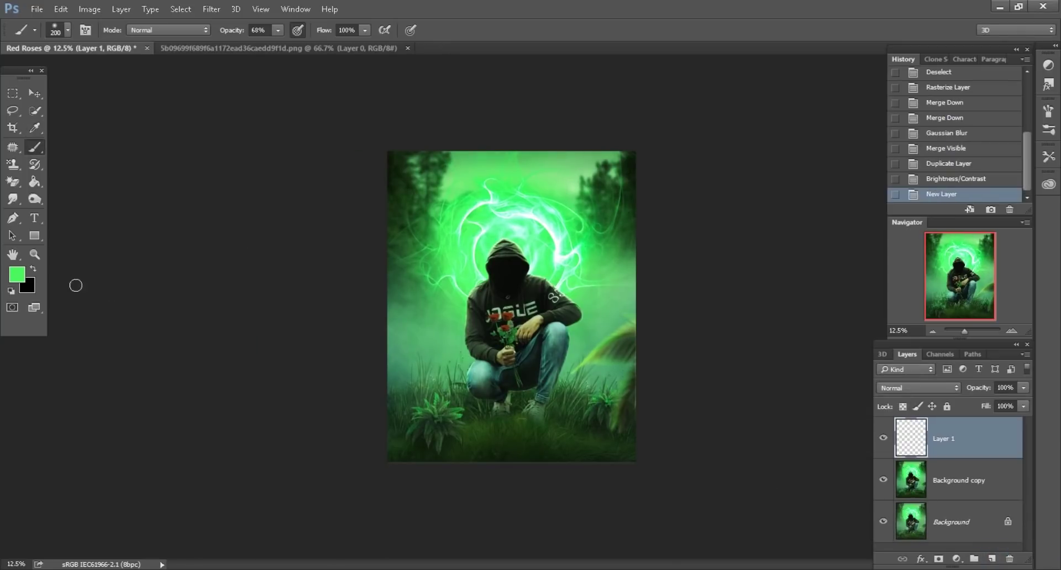
left_click(33, 269)
left_click_drag(227, 31, 210, 31)
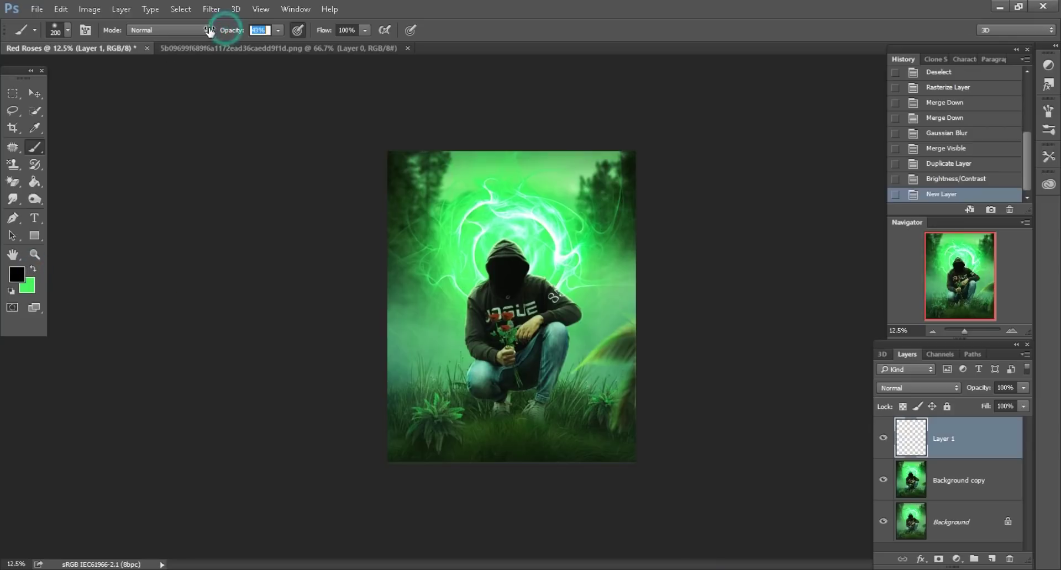
key("bracketright")
key("bracketright")
key("bracketright")
key("ctrl+minus")
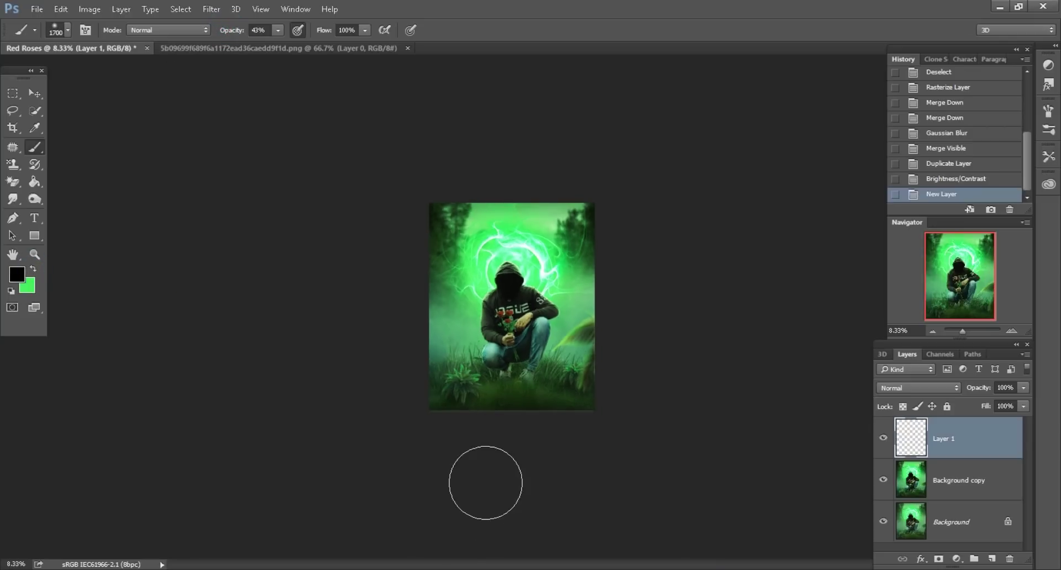
key("bracketright")
key("bracketright")
key("bracketright")
key("bracketright")
key("bracketright")
left_click_drag(442, 441, 656, 292)
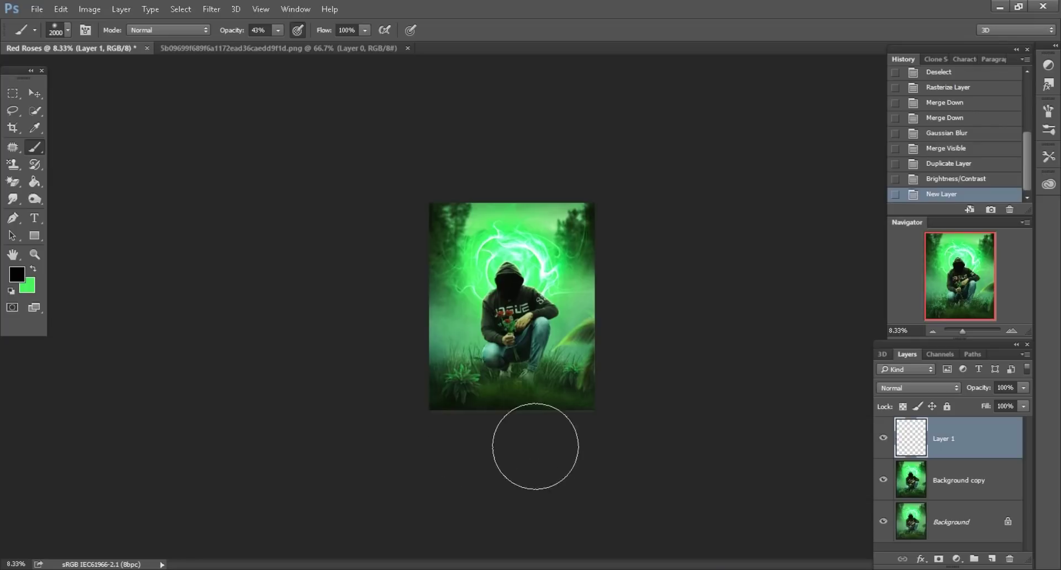
key("bracketright")
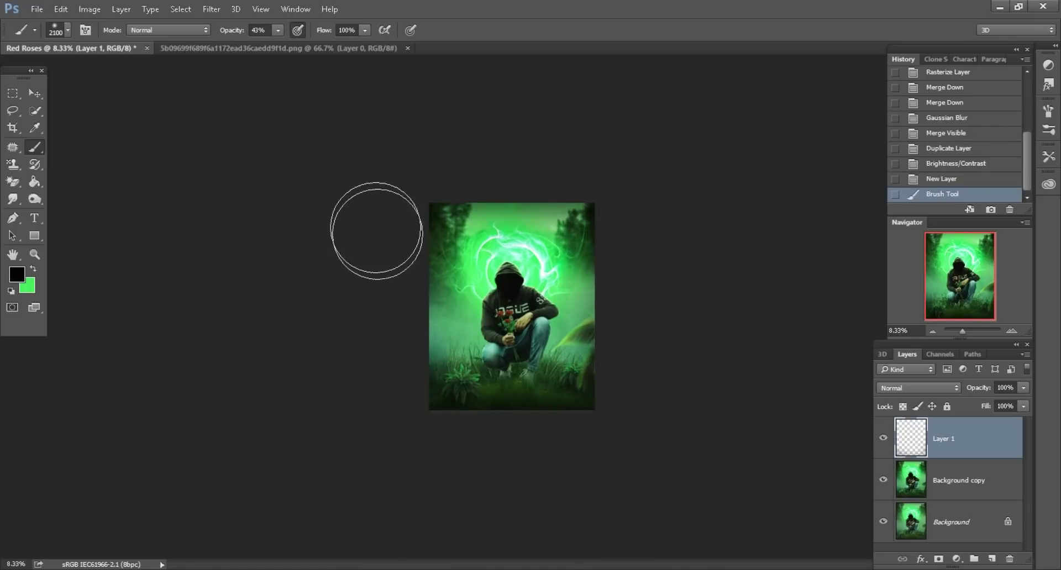
Brush soft black shading over the edges, grass and legs at 13%, ending at 700 px
left_click_drag(395, 343, 372, 277)
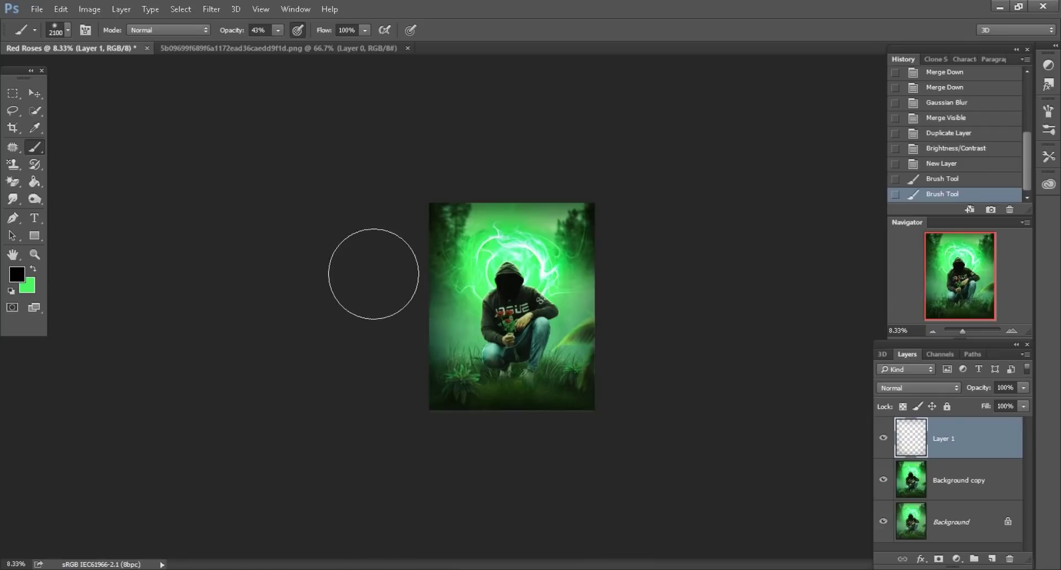
left_click(360, 397)
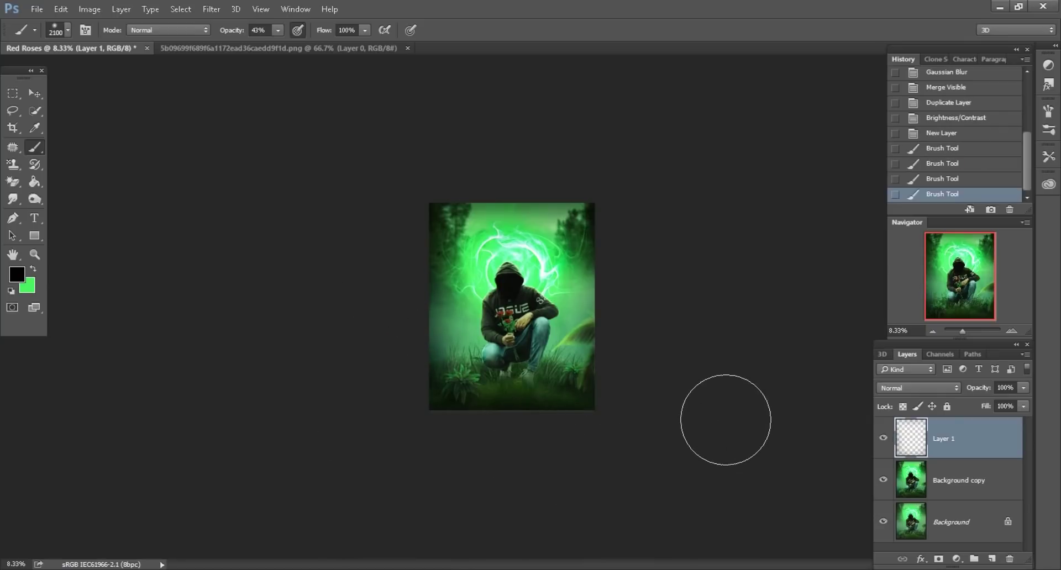
key("ctrl+plus")
key("ctrl+plus")
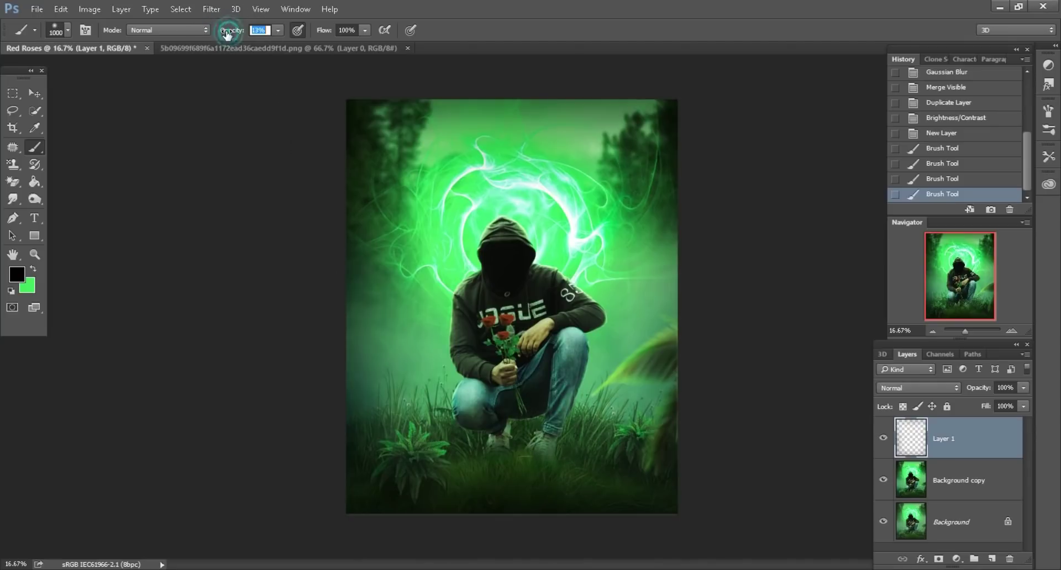
mouse_move(538, 406)
left_mouse_down()
mouse_move(510, 363)
mouse_move(530, 354)
mouse_move(520, 409)
mouse_move(497, 431)
left_mouse_up()
left_click_drag(549, 474, 457, 473)
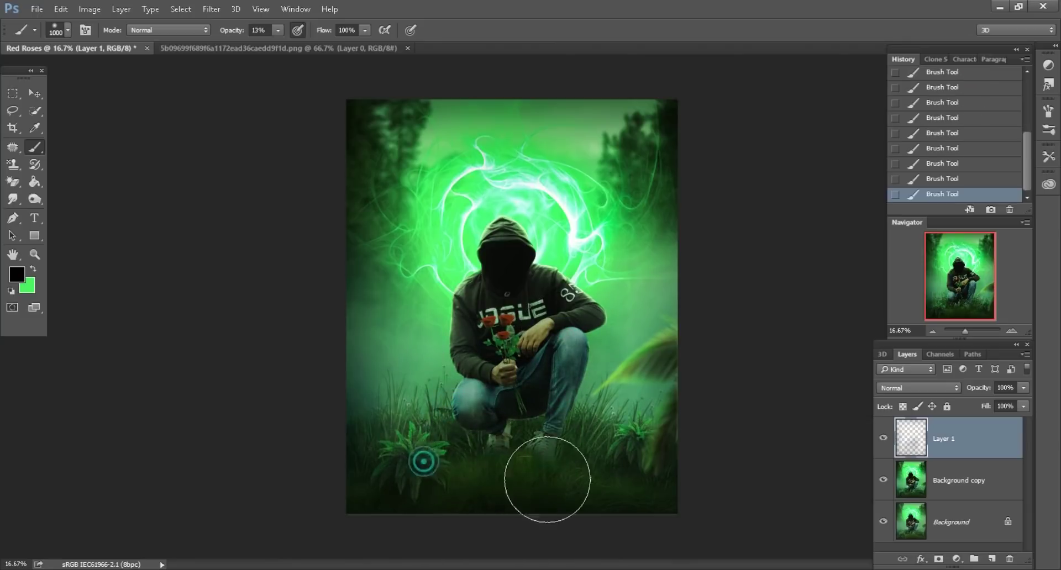
key("bracketleft")
key("bracketleft")
key("bracketleft")
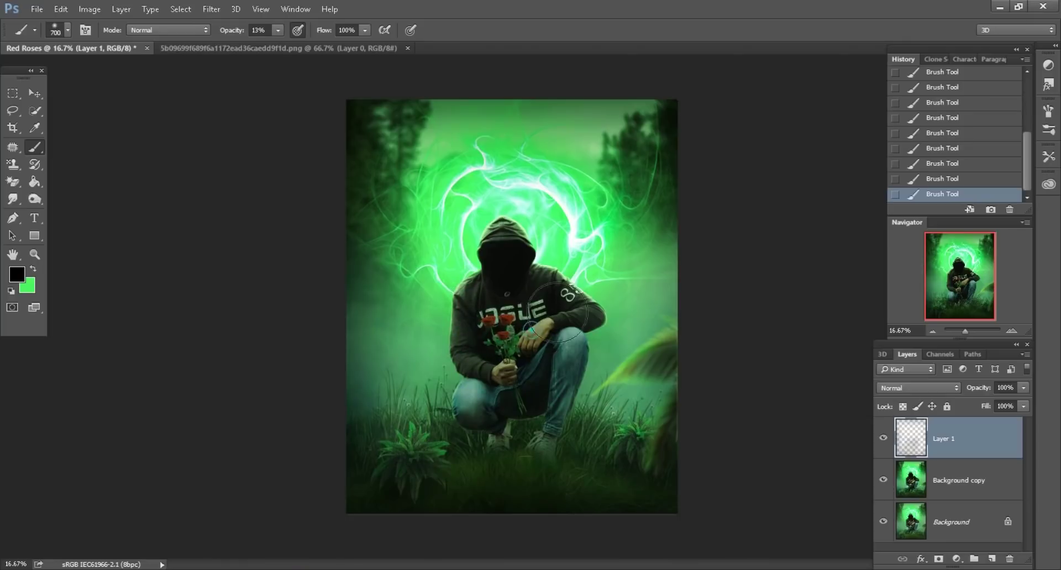
key("ctrl+minus")
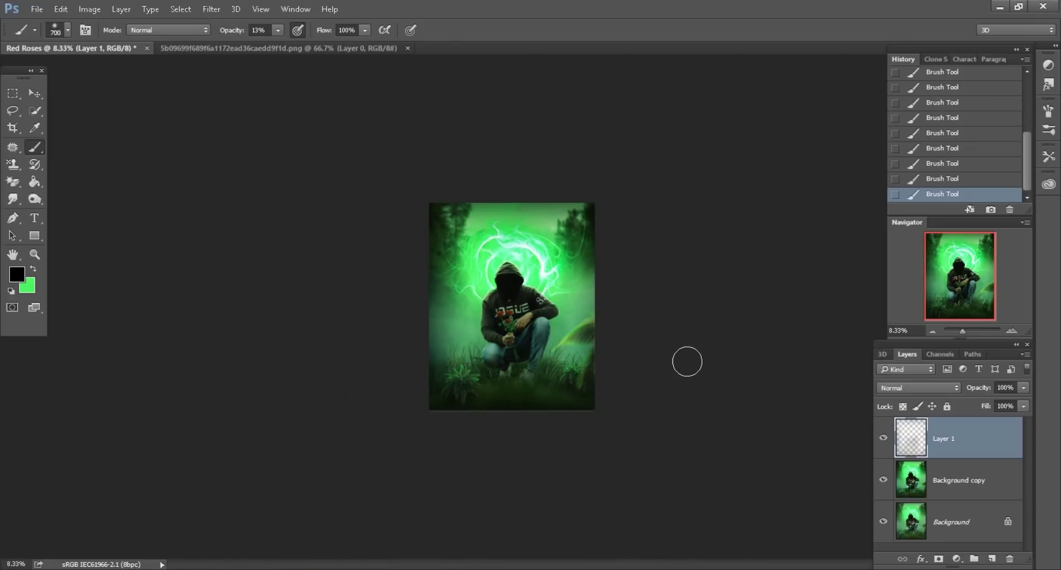
key("ctrl+plus")
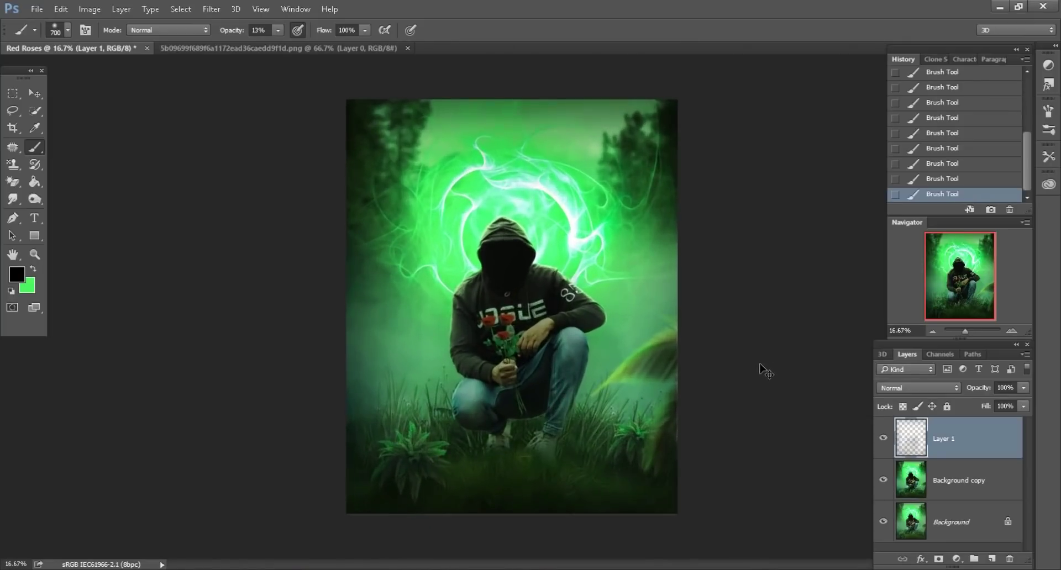
Close the palm-leaf document so only Red Roses stays open
left_click(36, 94)
left_click(362, 49)
left_click(408, 48)
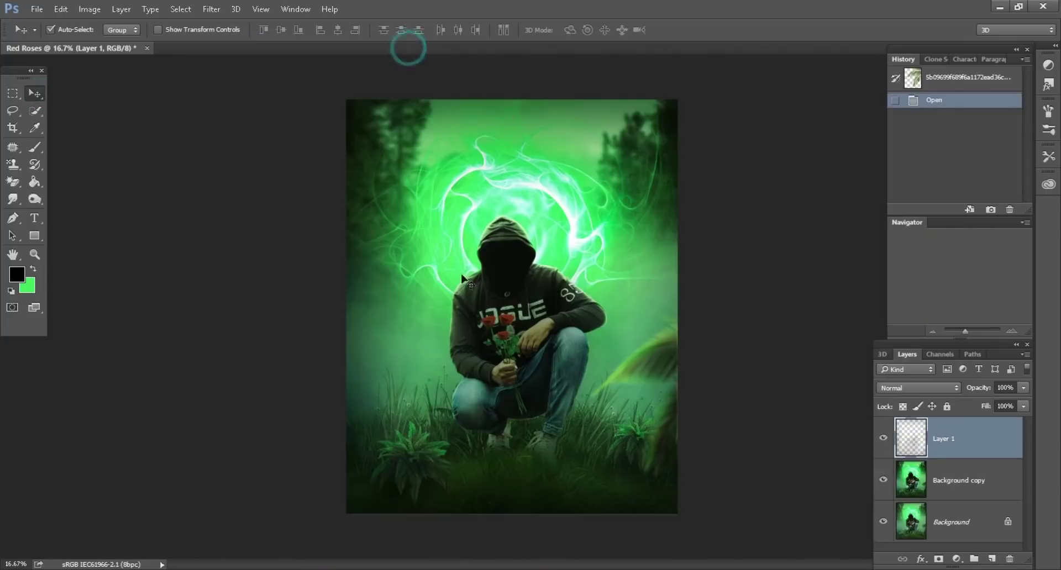
Merge Layer 1 down into Background copy and add a new Screen-blended layer
right_click(985, 447)
left_click(773, 441)
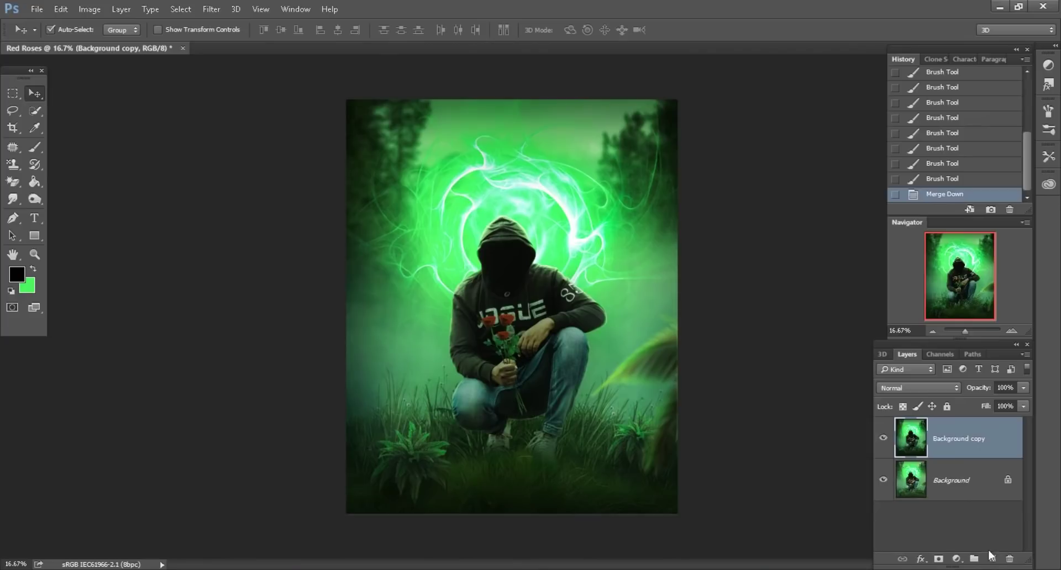
left_click(992, 560)
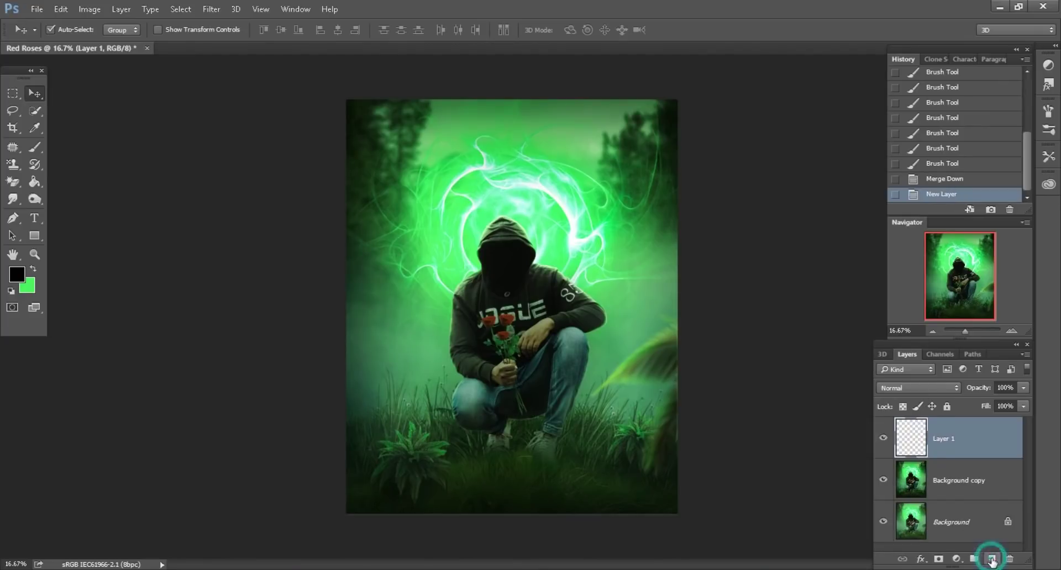
left_click(918, 388)
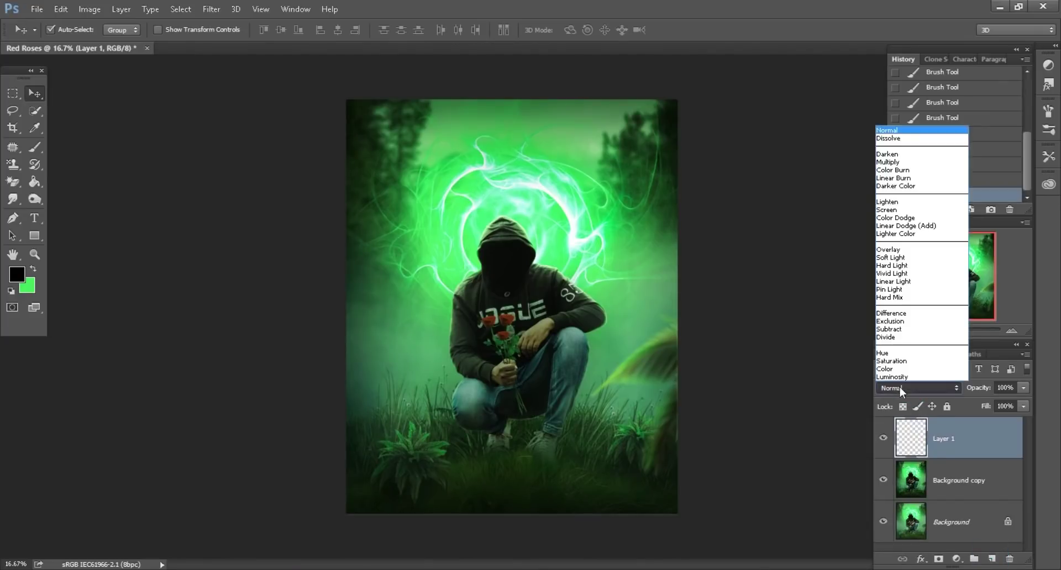
left_click(893, 223)
Set the foreground colour to orange and bring Red Smoke.jpg into Photoshop
key("ctrl+plus")
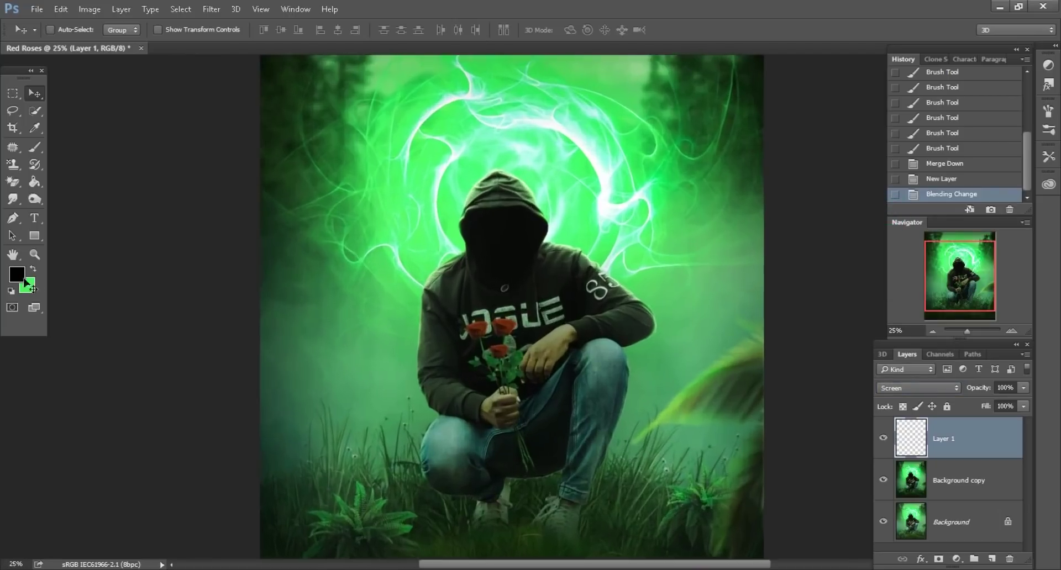
left_click(17, 274)
left_click_drag(755, 278, 755, 293)
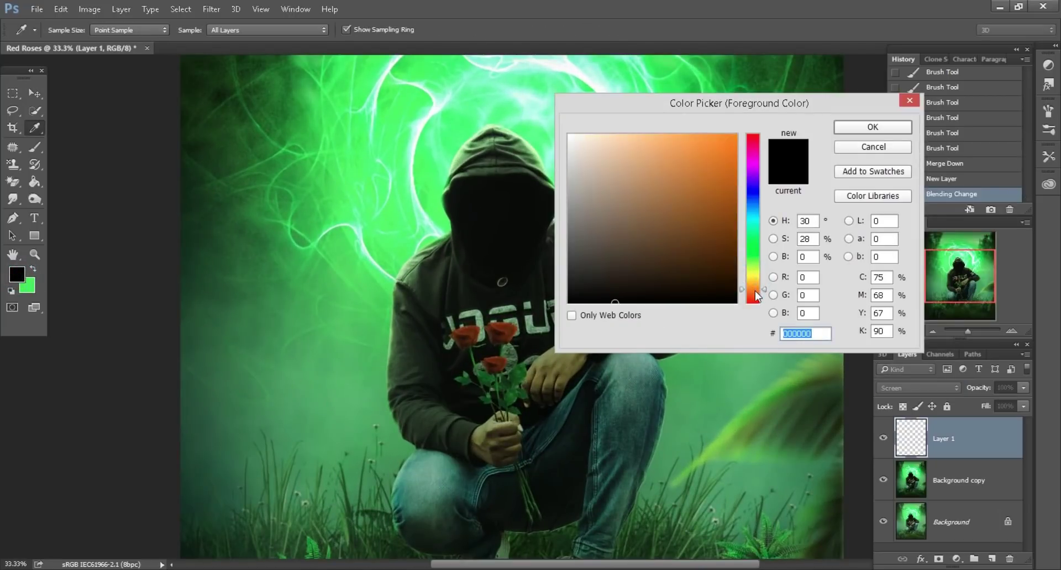
left_click(714, 174)
left_click(840, 132)
key("v")
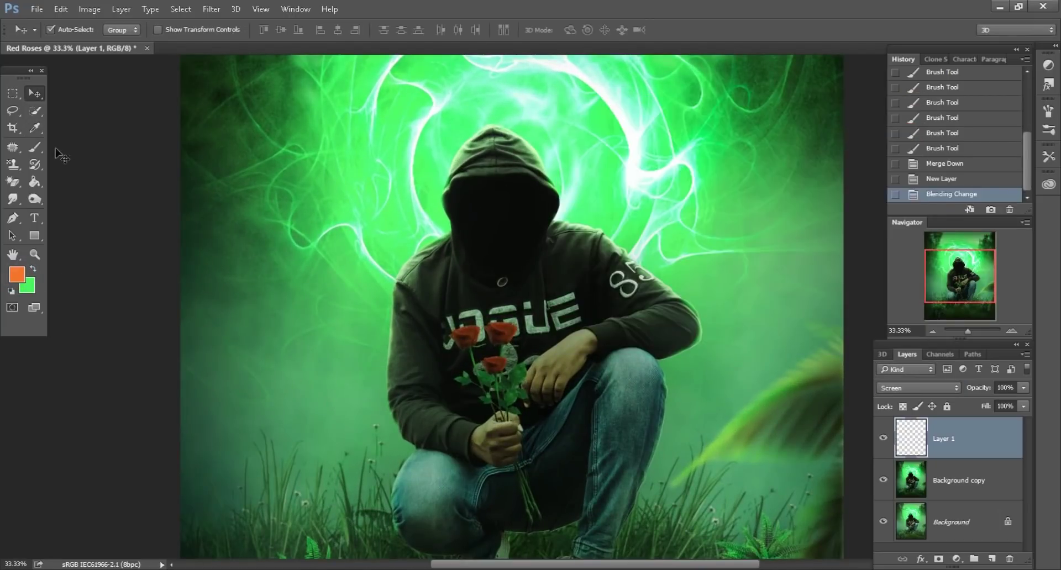
left_click(34, 147)
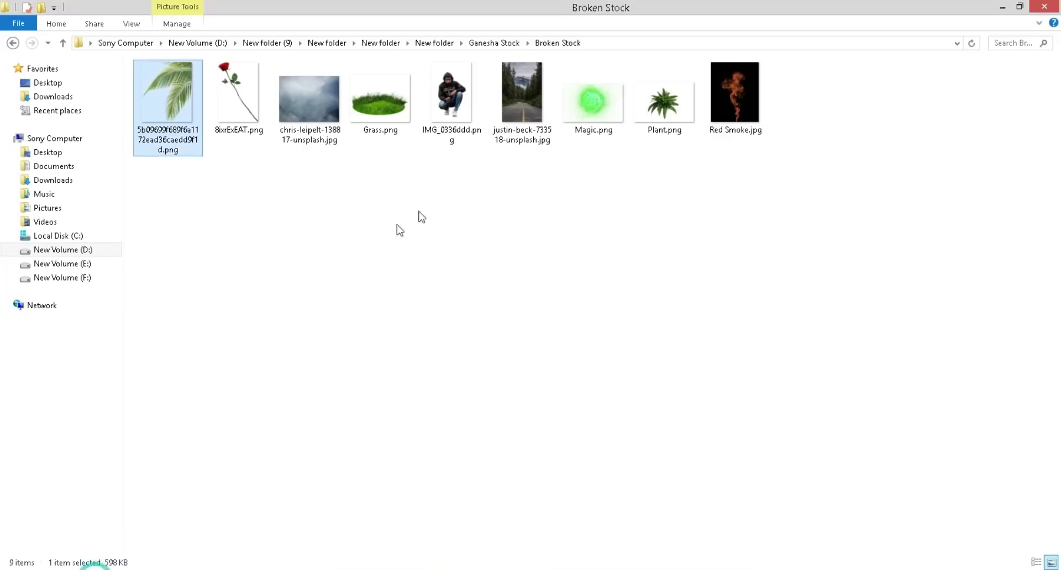
mouse_move(736, 94)
left_mouse_down()
mouse_move(350, 563)
mouse_move(585, 51)
left_mouse_up()
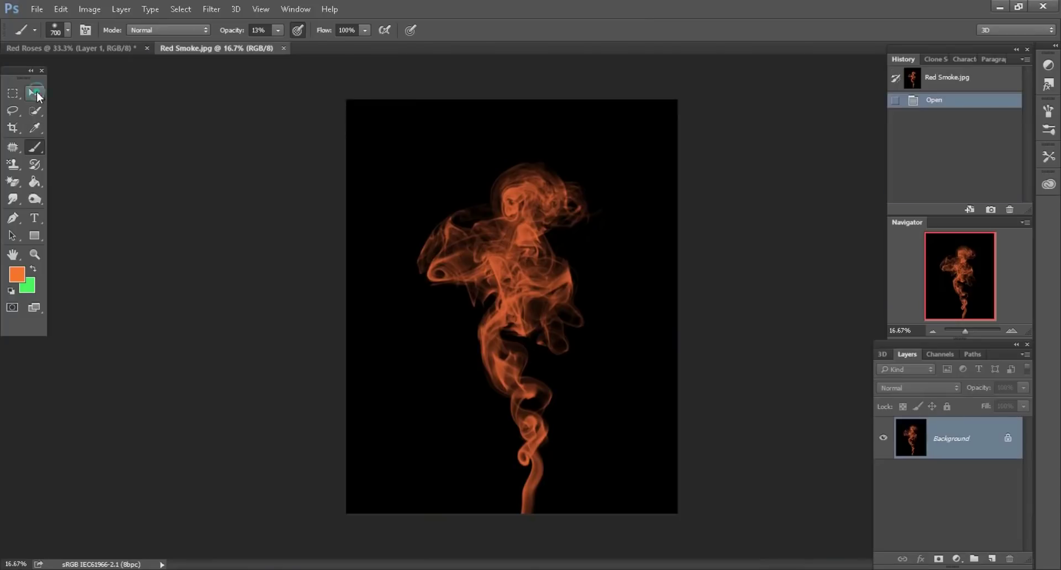
left_click(37, 93)
Bring the smoke image into Red Roses as a Screen-blended smart object
left_click_drag(391, 156, 465, 283)
right_click(972, 441)
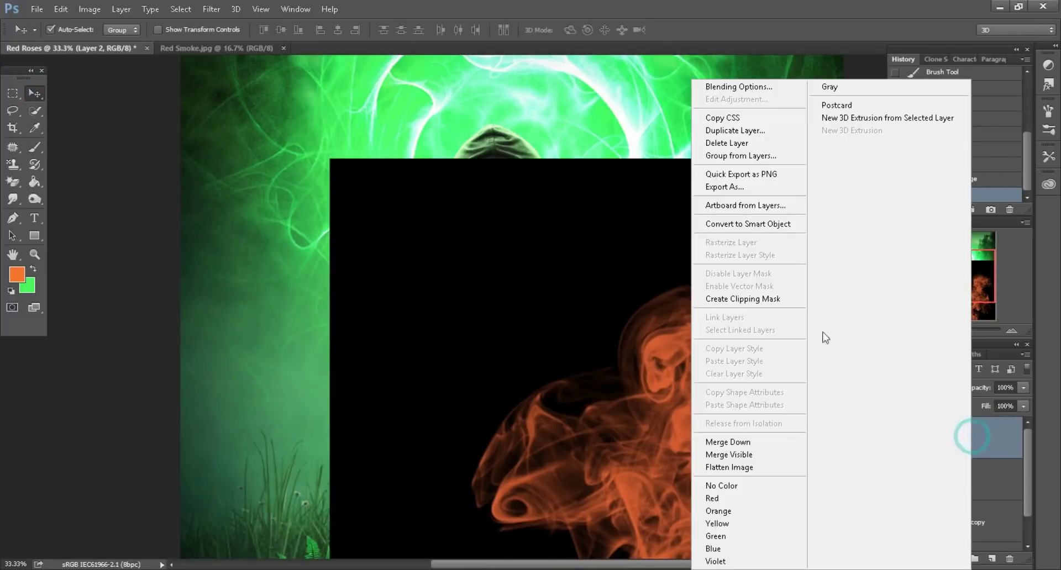
left_click(775, 227)
left_click(895, 387)
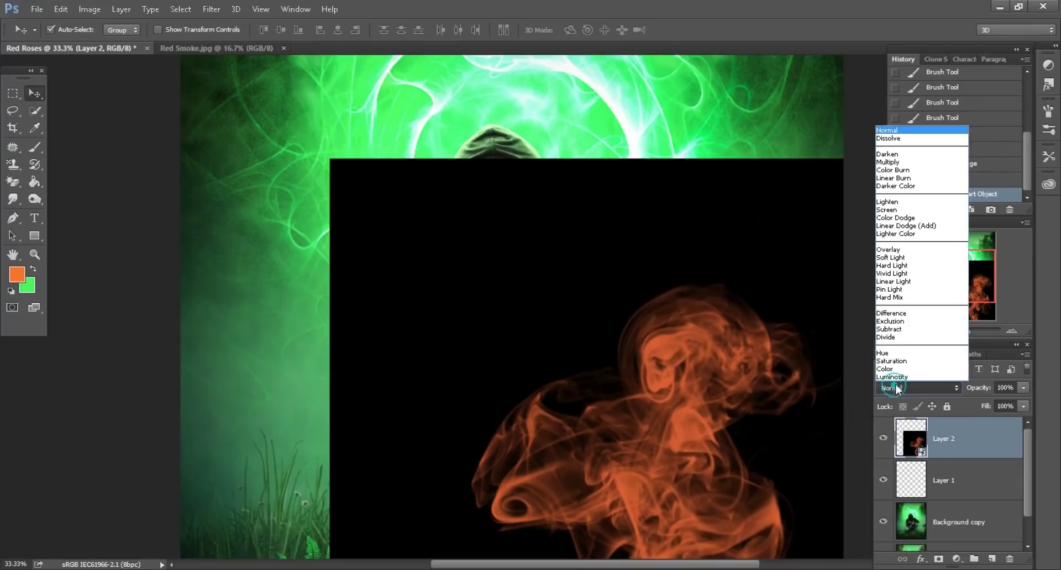
left_click(890, 210)
Free-transform the smoke to 21%, rotated -10.99°, positioned over the roses
left_click(64, 14)
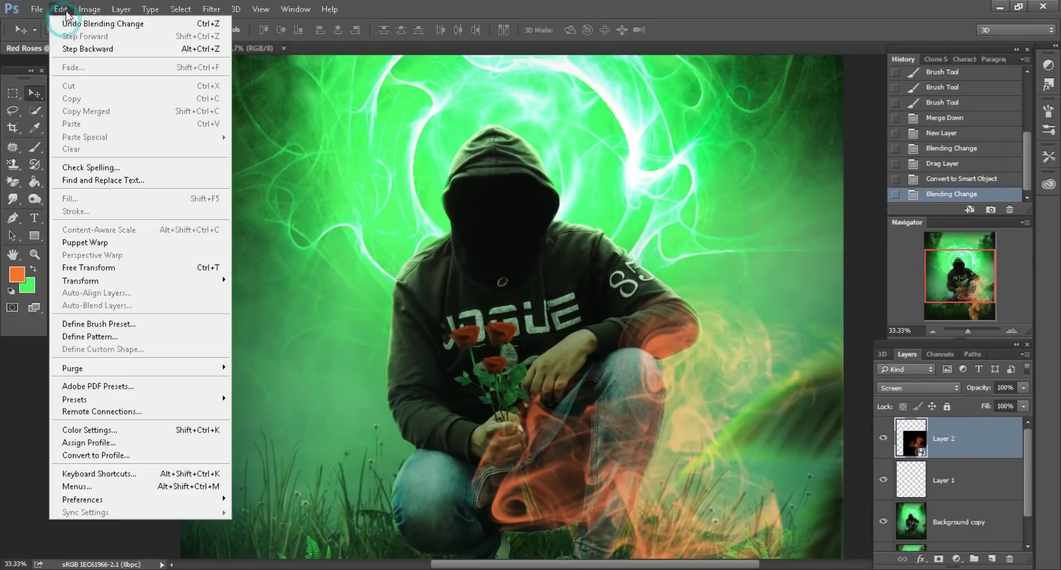
left_click(135, 268)
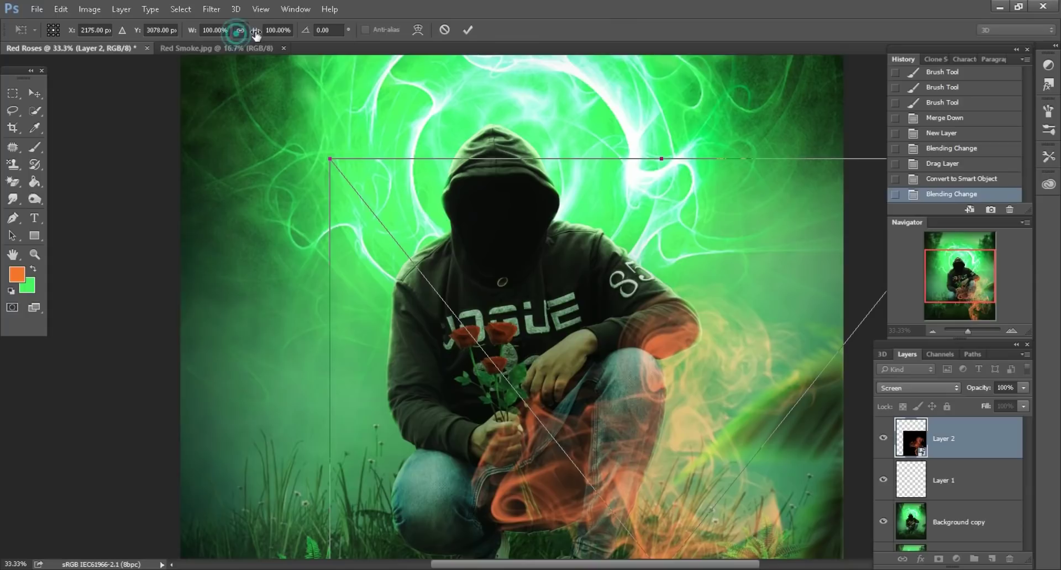
left_click_drag(256, 31, 216, 30)
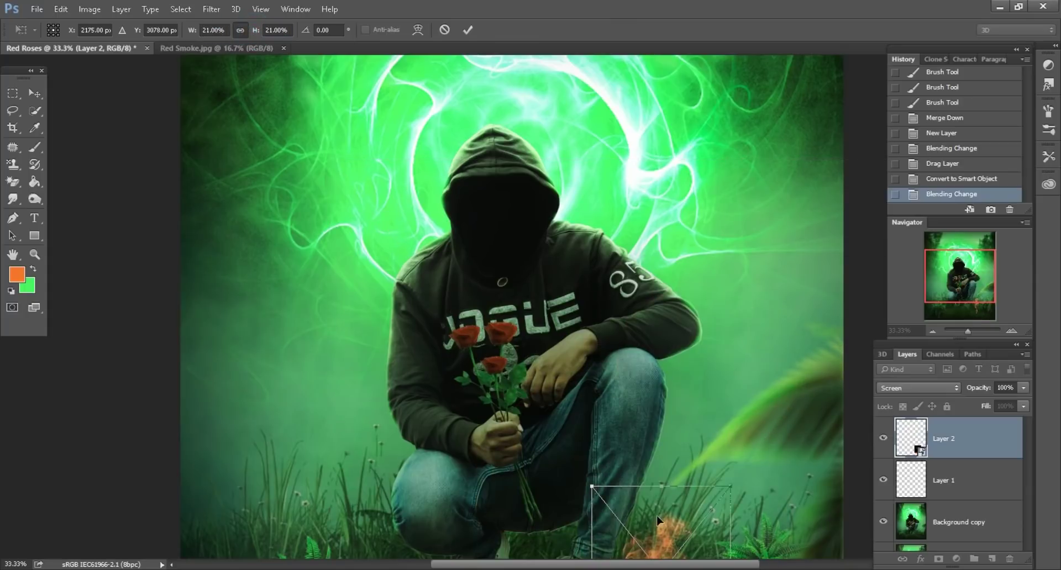
left_click_drag(658, 519, 448, 220)
key("ctrl+plus")
key("ctrl+plus")
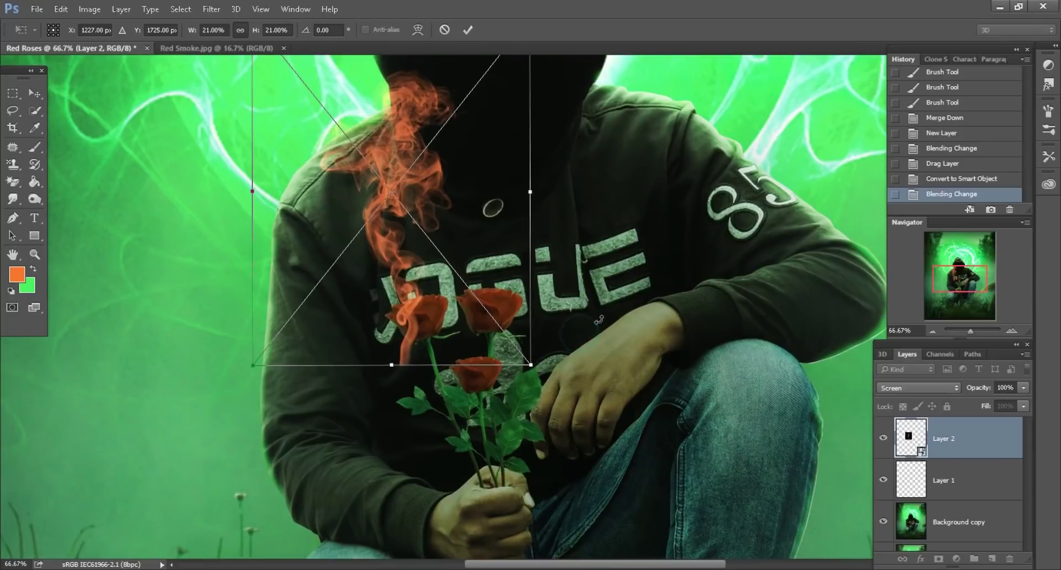
left_click_drag(580, 335, 600, 298)
left_click_drag(423, 330, 428, 353)
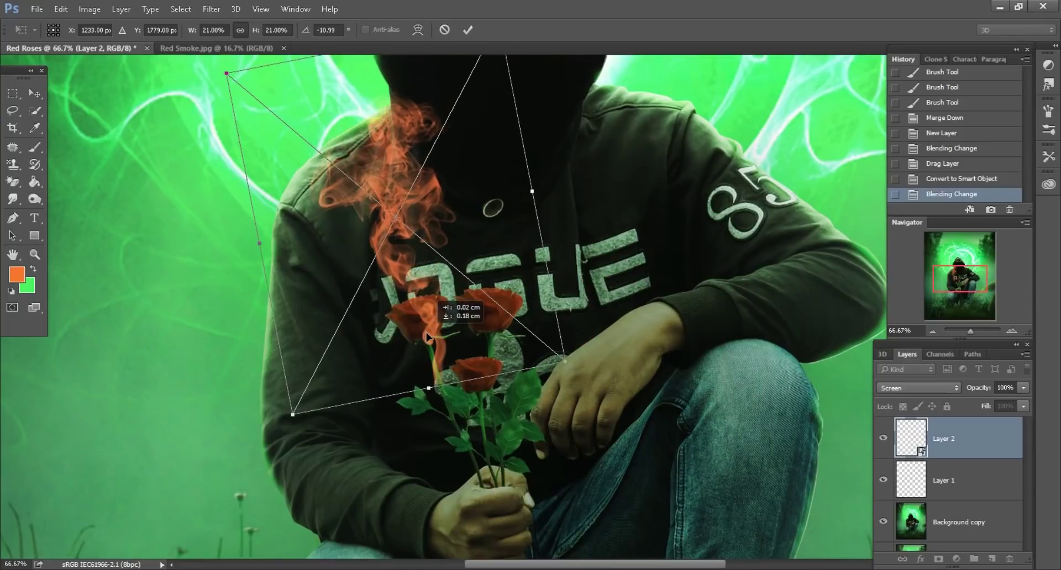
key("Return")
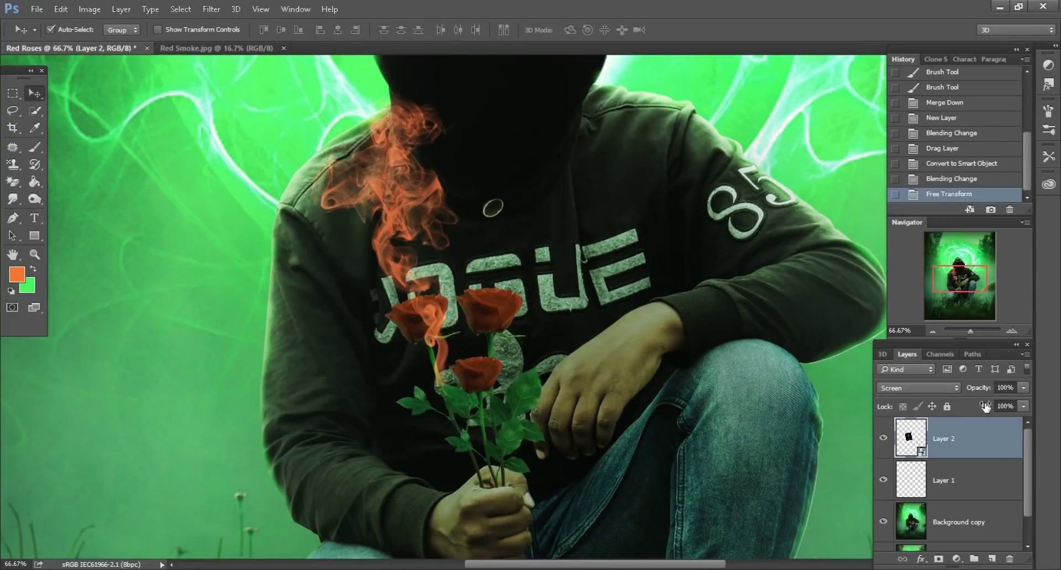
Lower the smoke layer's fill to 30% and duplicate it
left_click_drag(950, 407, 942, 405)
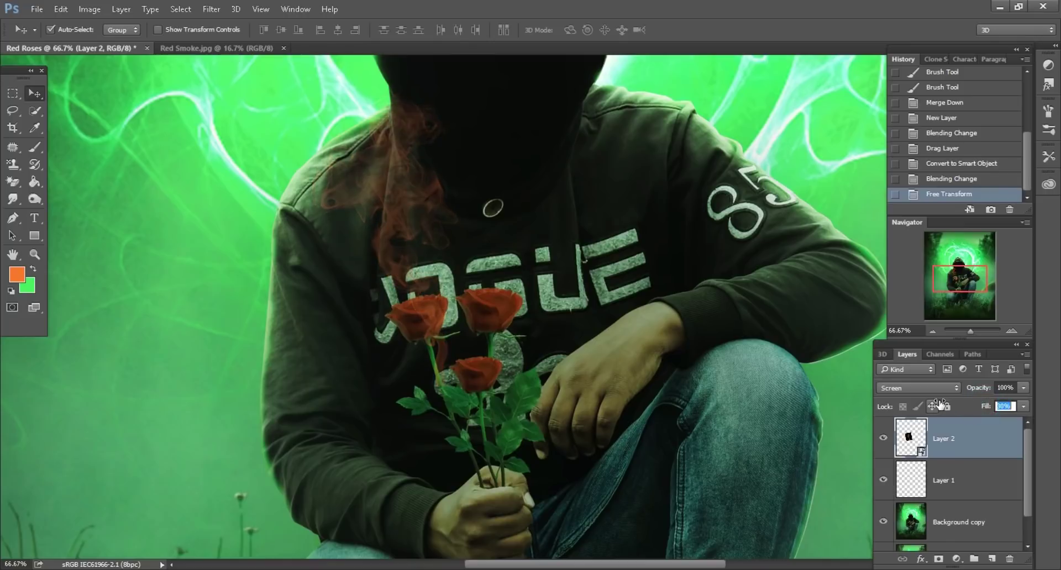
left_click(952, 454)
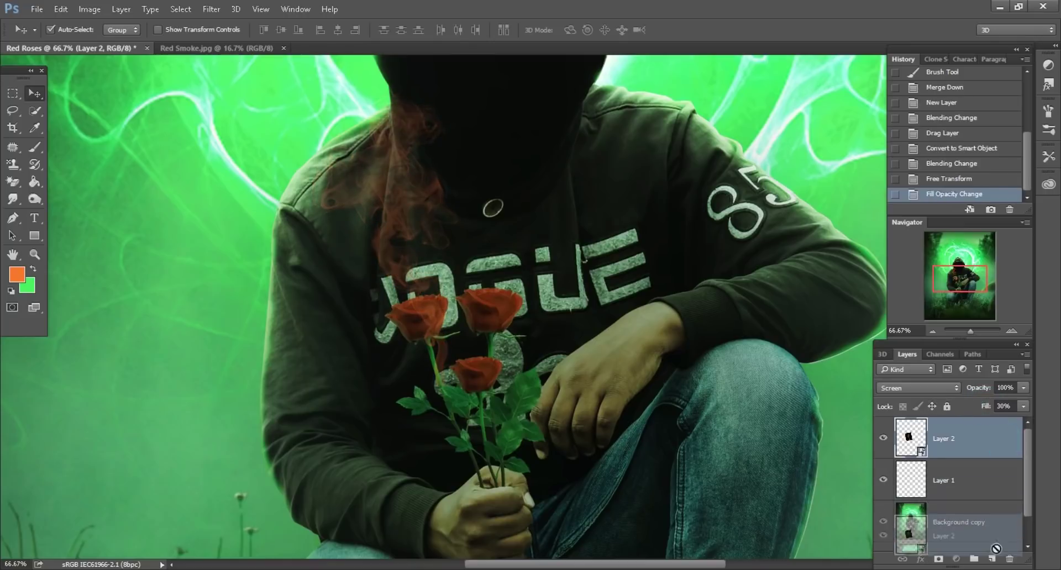
left_click_drag(1003, 448, 992, 559)
Shift the smoke copy and the original Layer 2 lower over the chest
left_click_drag(546, 383, 581, 421)
left_click(998, 492)
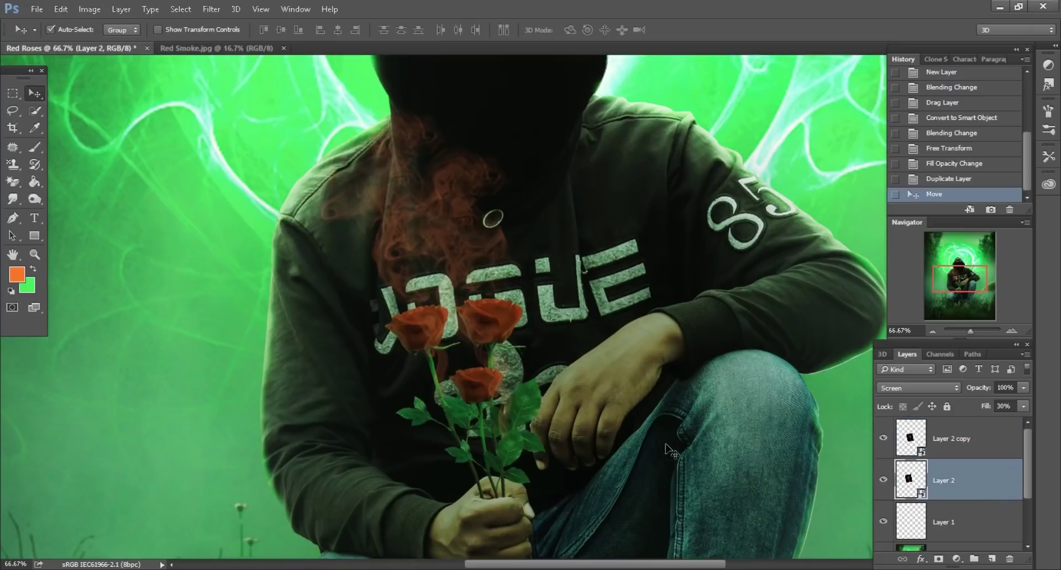
scroll(636, 398, "up", 2)
left_click_drag(635, 396, 639, 410)
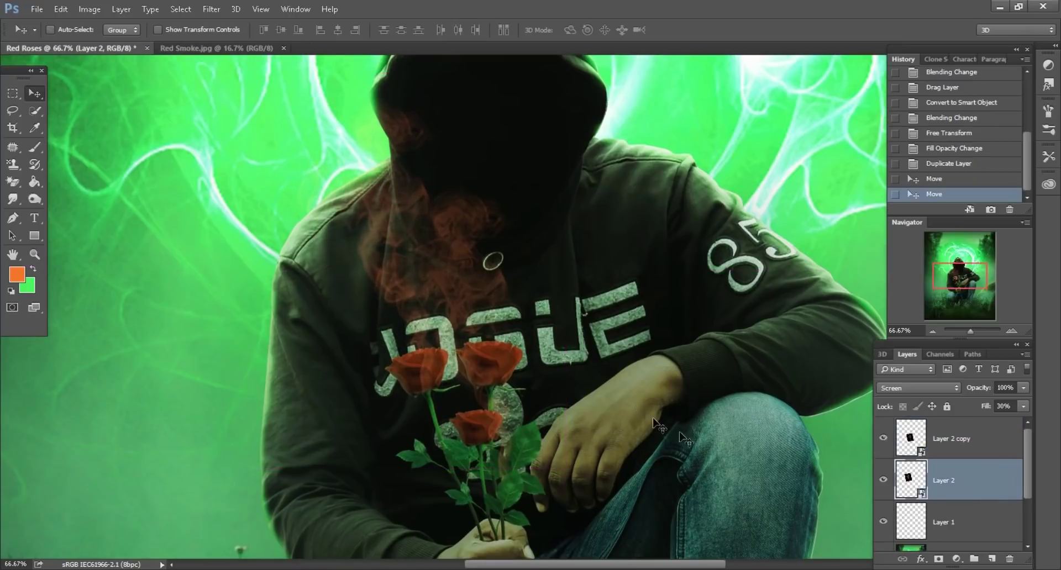
Flatten the whole composition into a single Background layer with Merge Visible
key("ctrl+minus")
key("ctrl+minus")
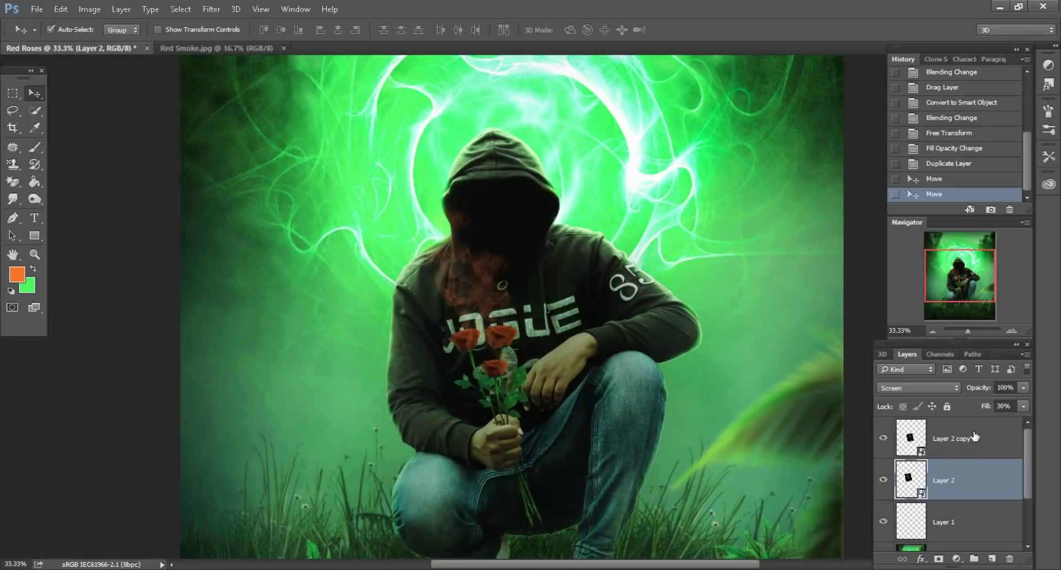
key("ctrl+minus")
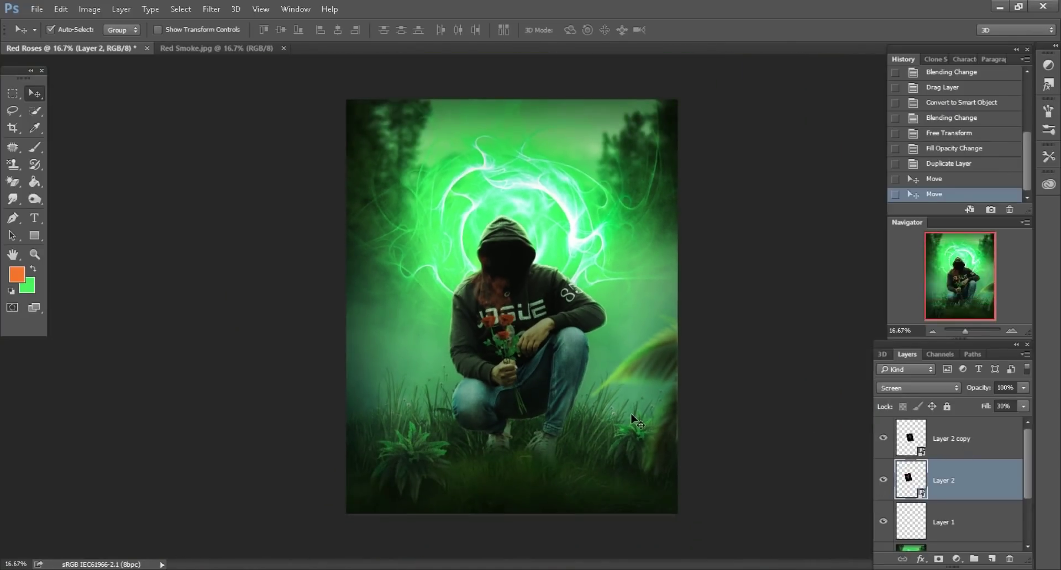
right_click(975, 483)
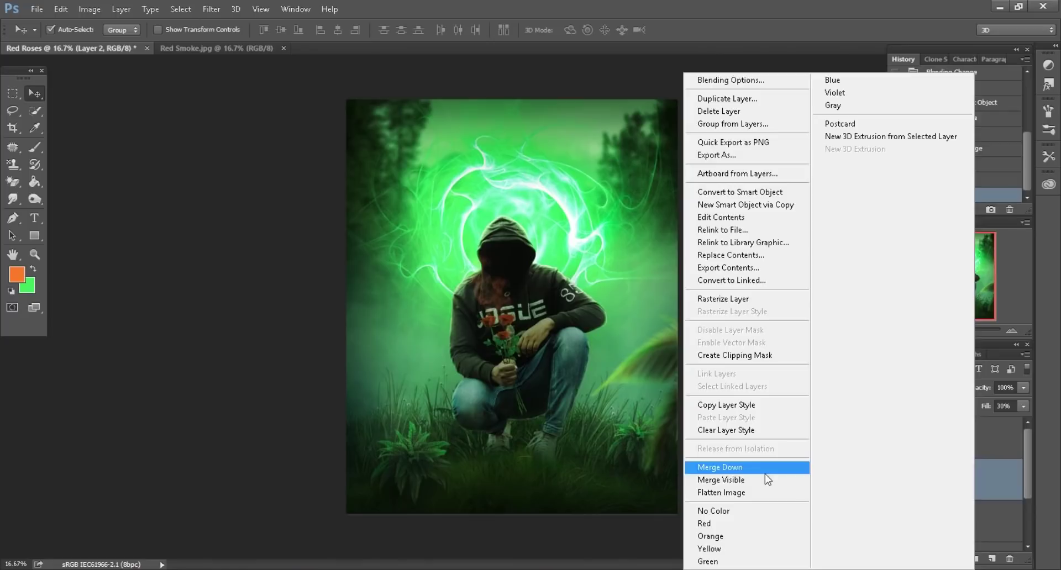
left_click(739, 481)
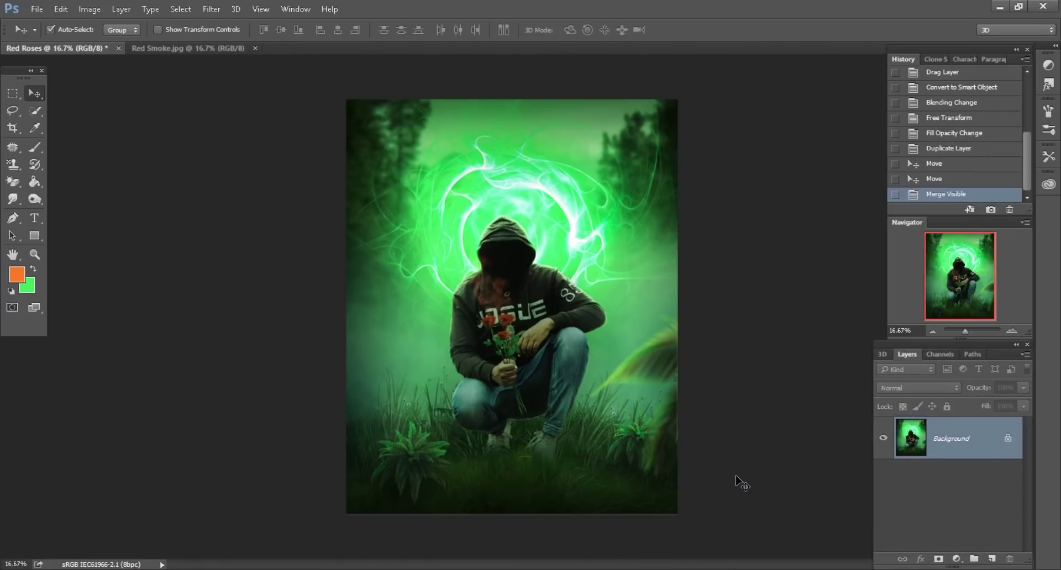